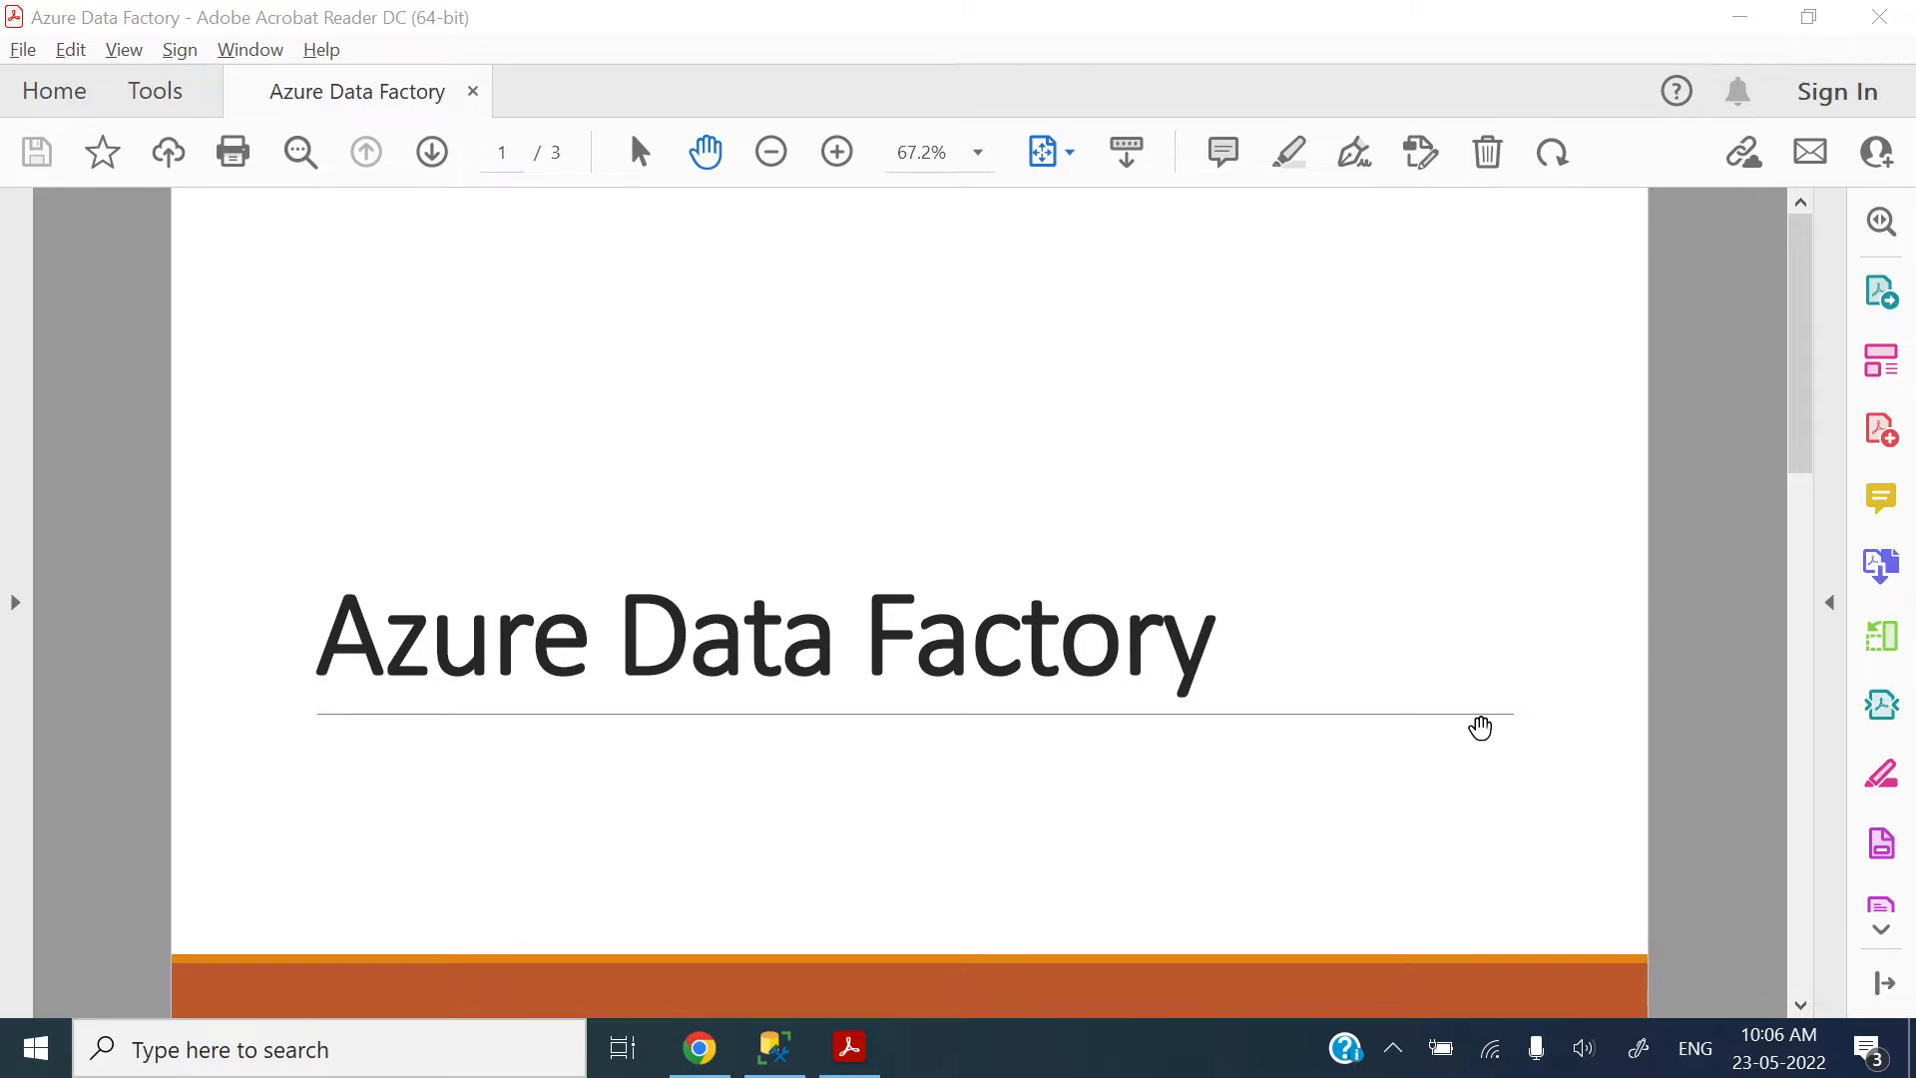
Step: Review the Copy Activity slides on File Path type, and switch to Chrome to view Copy data1's source settings in Data Factory
scroll(1480, 727, down, 2)
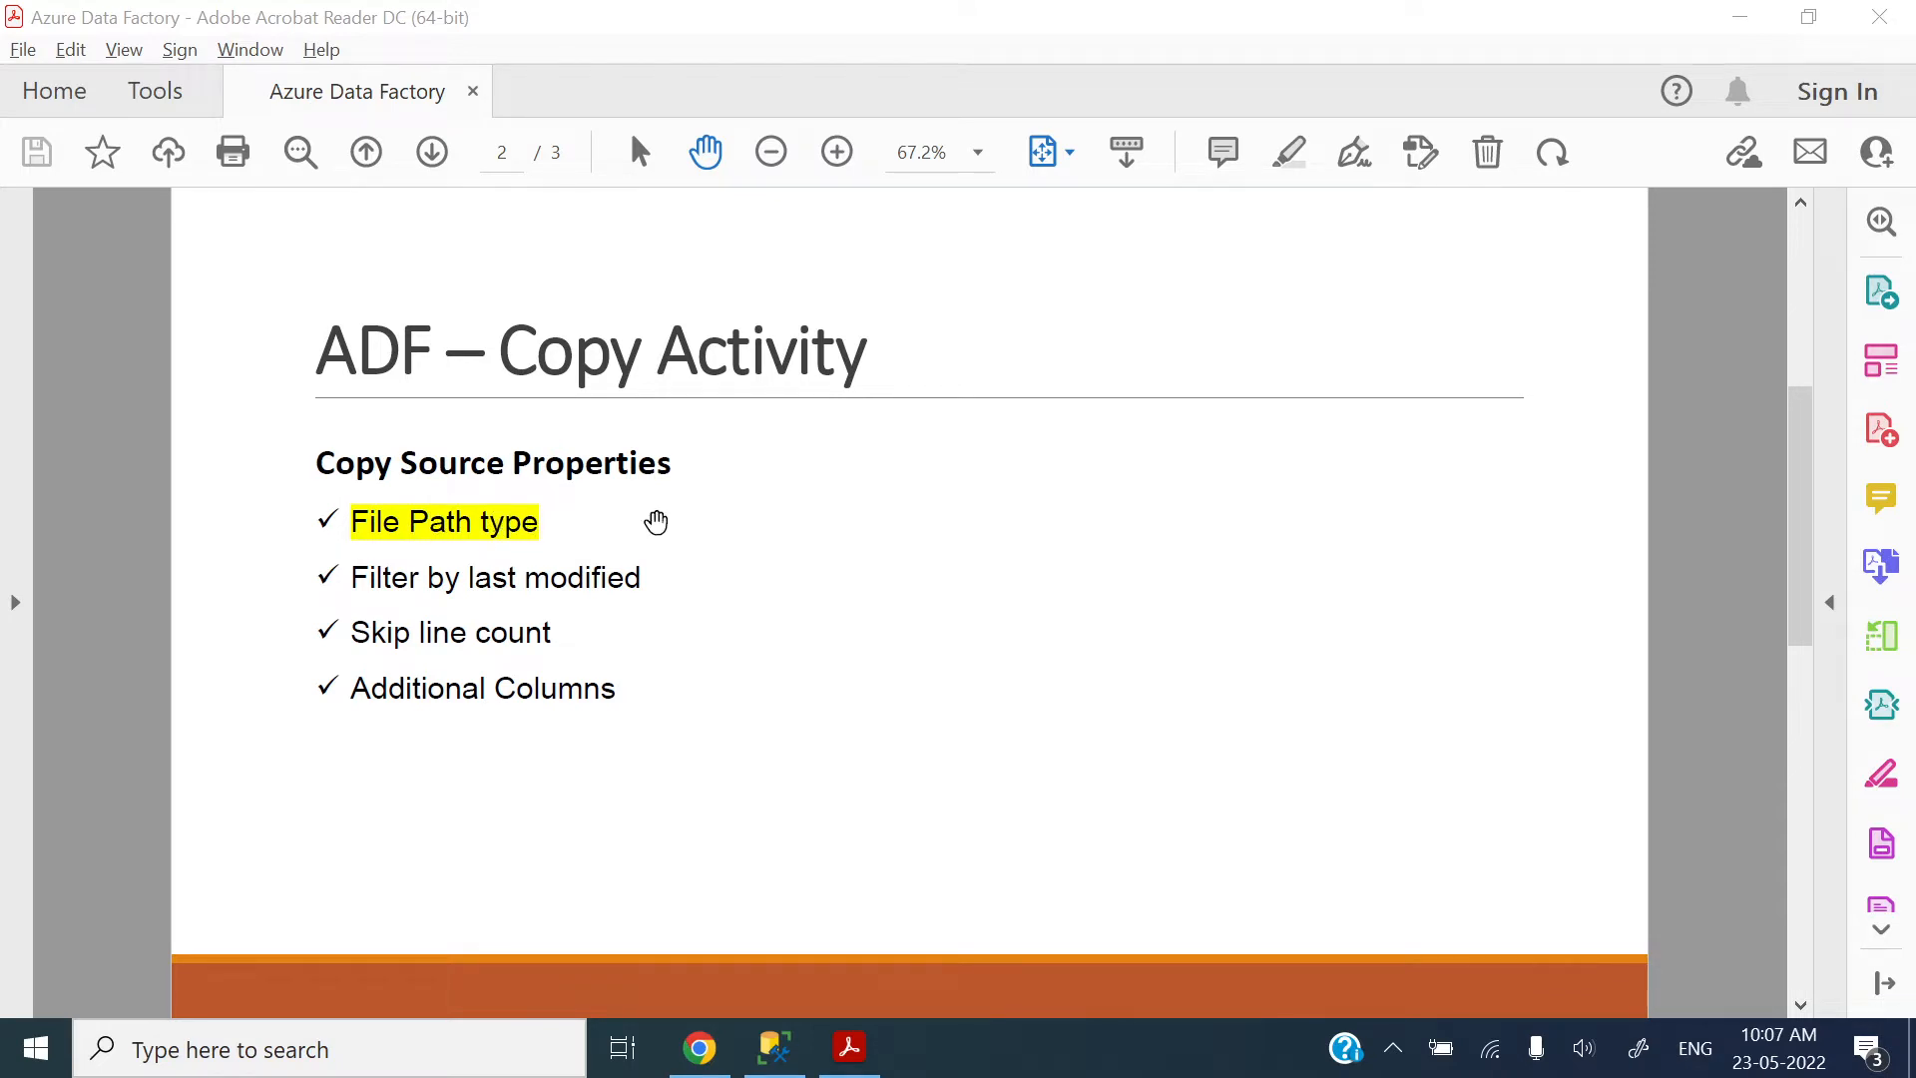
scroll(655, 521, down, 1)
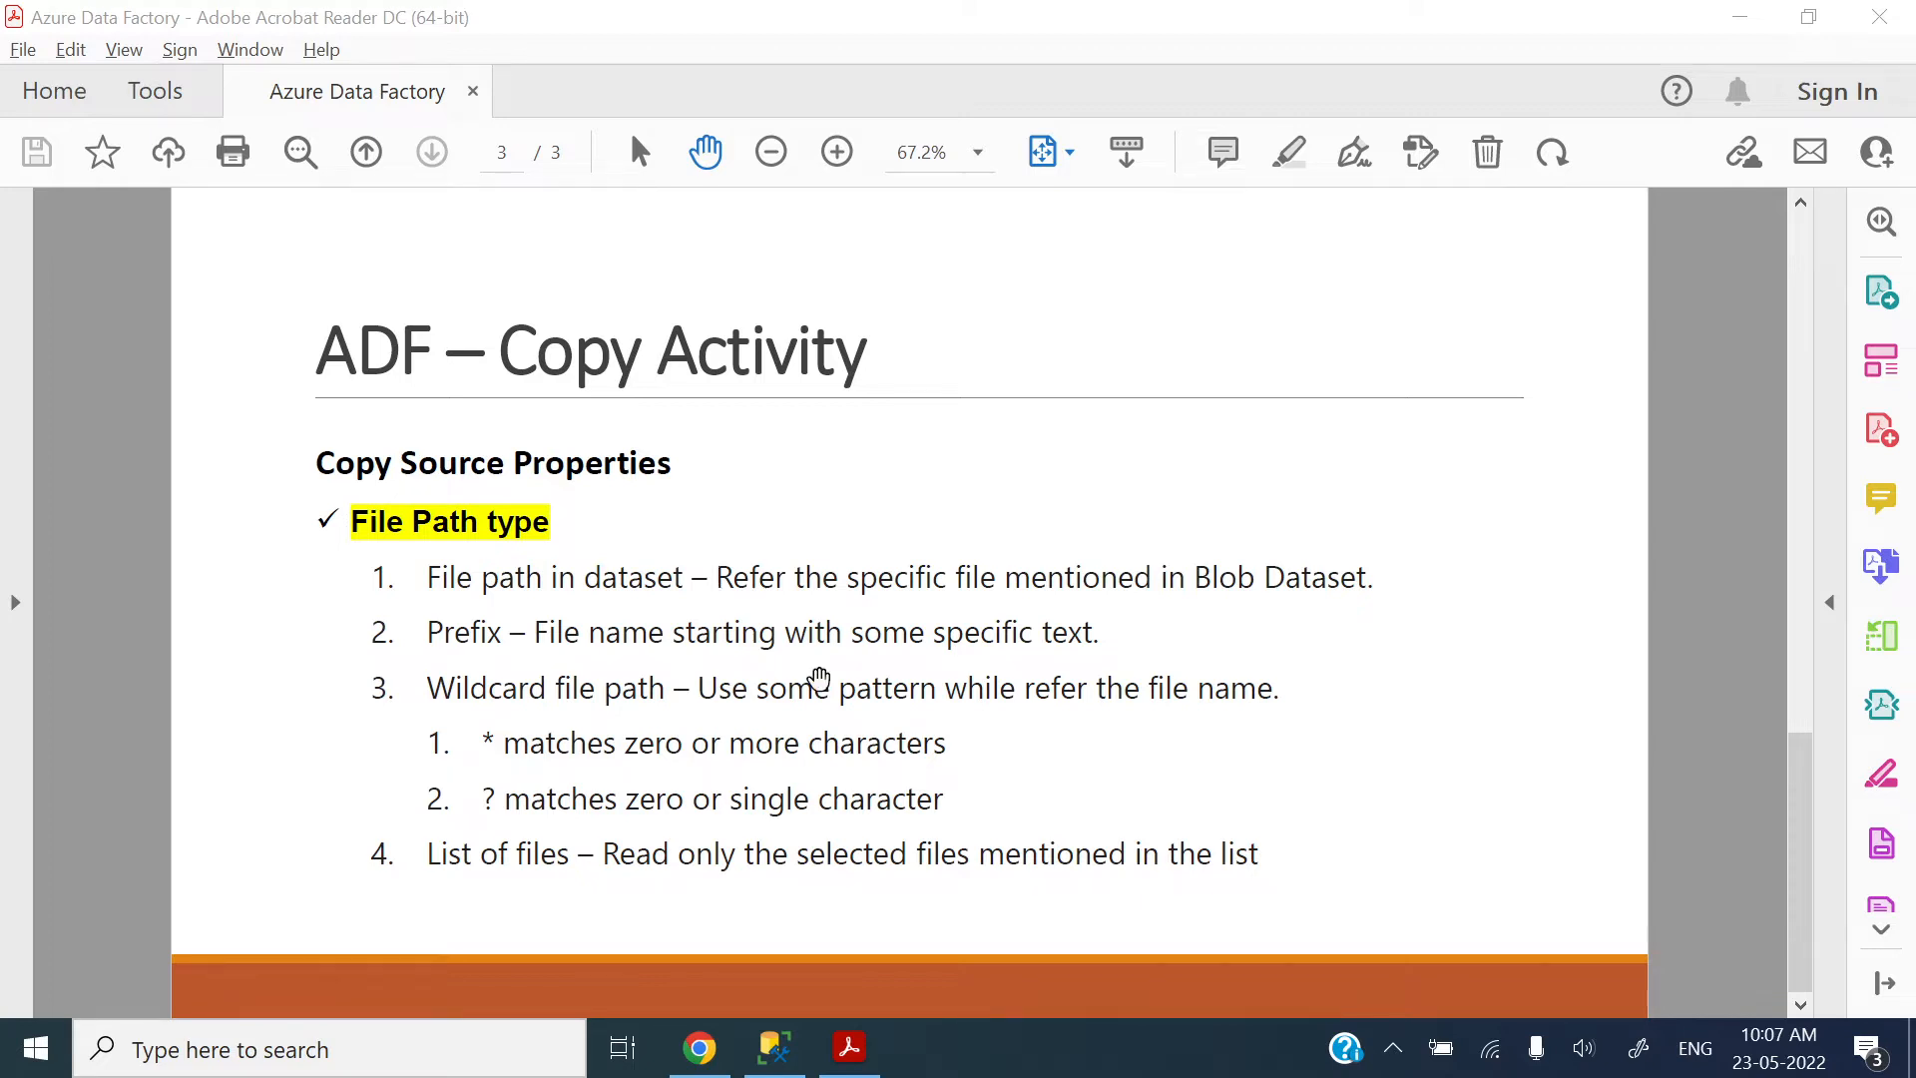
click(711, 1060)
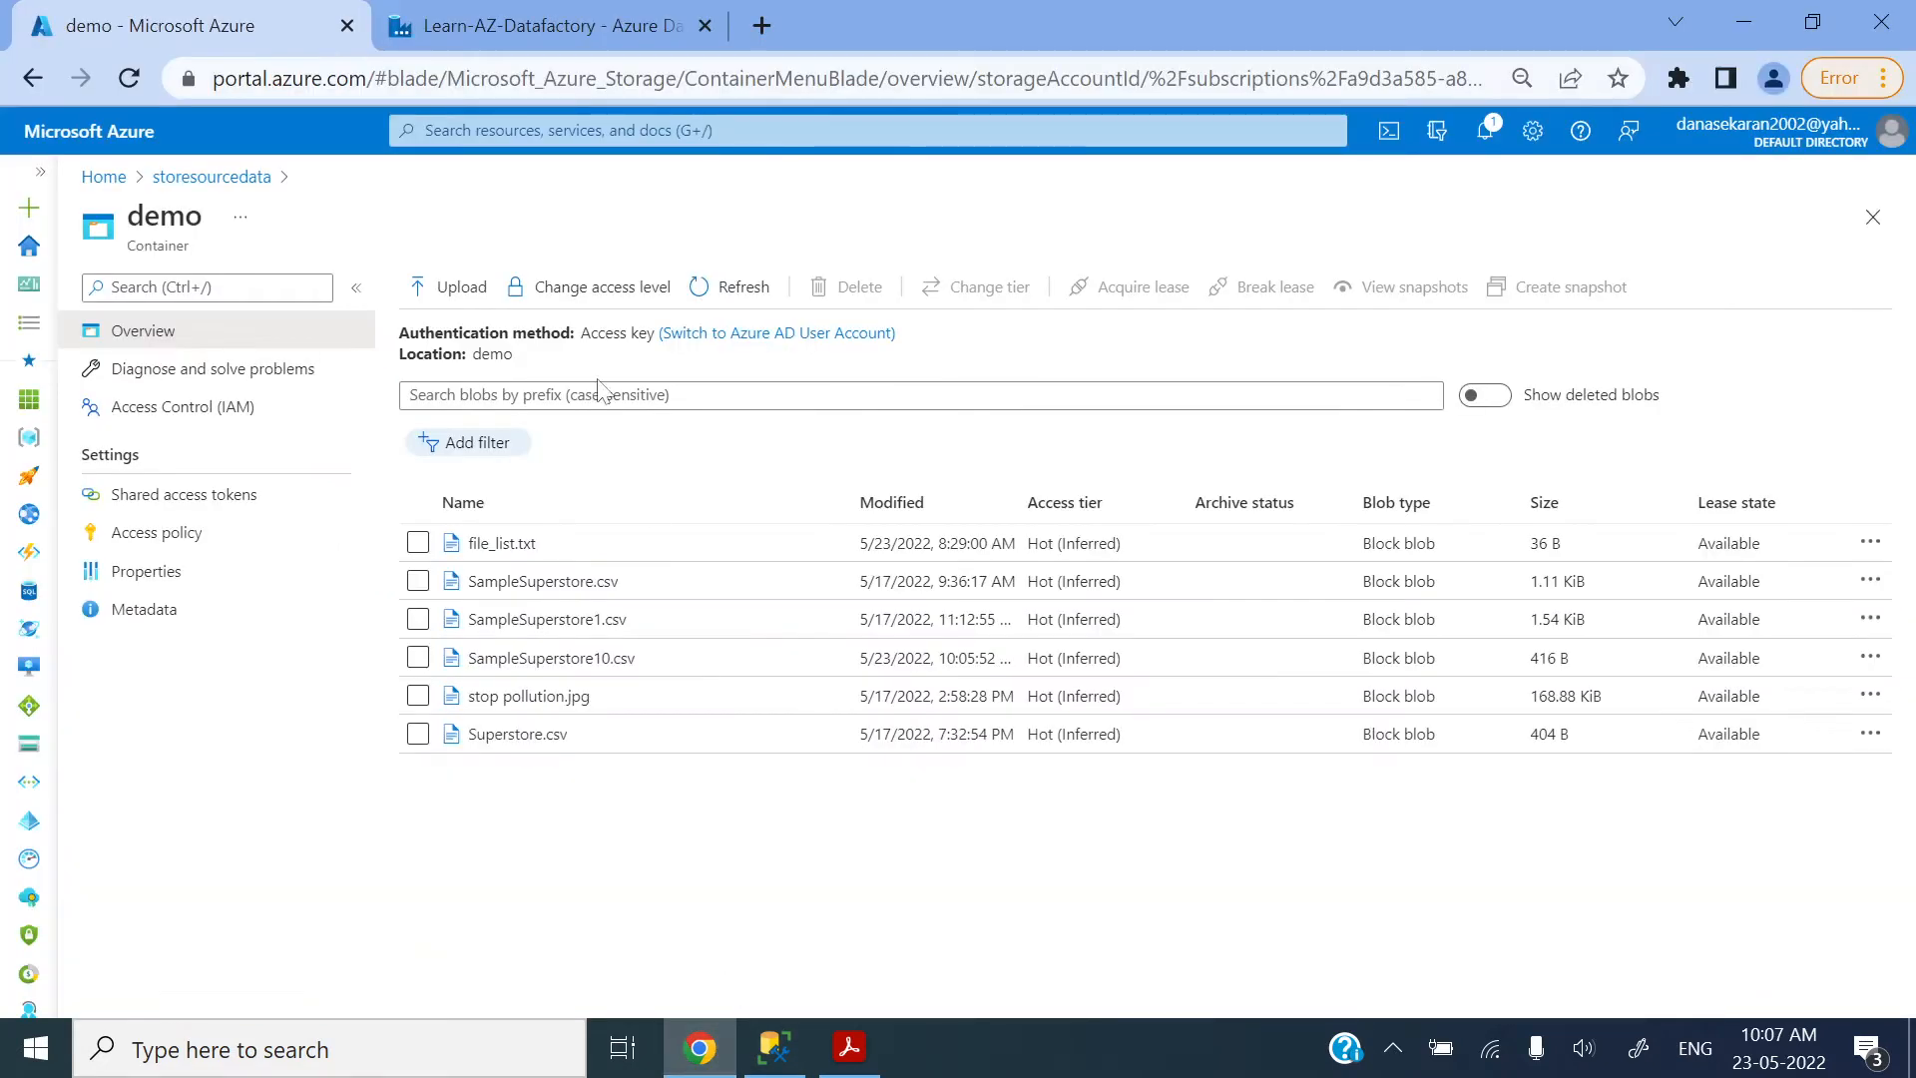
click(546, 20)
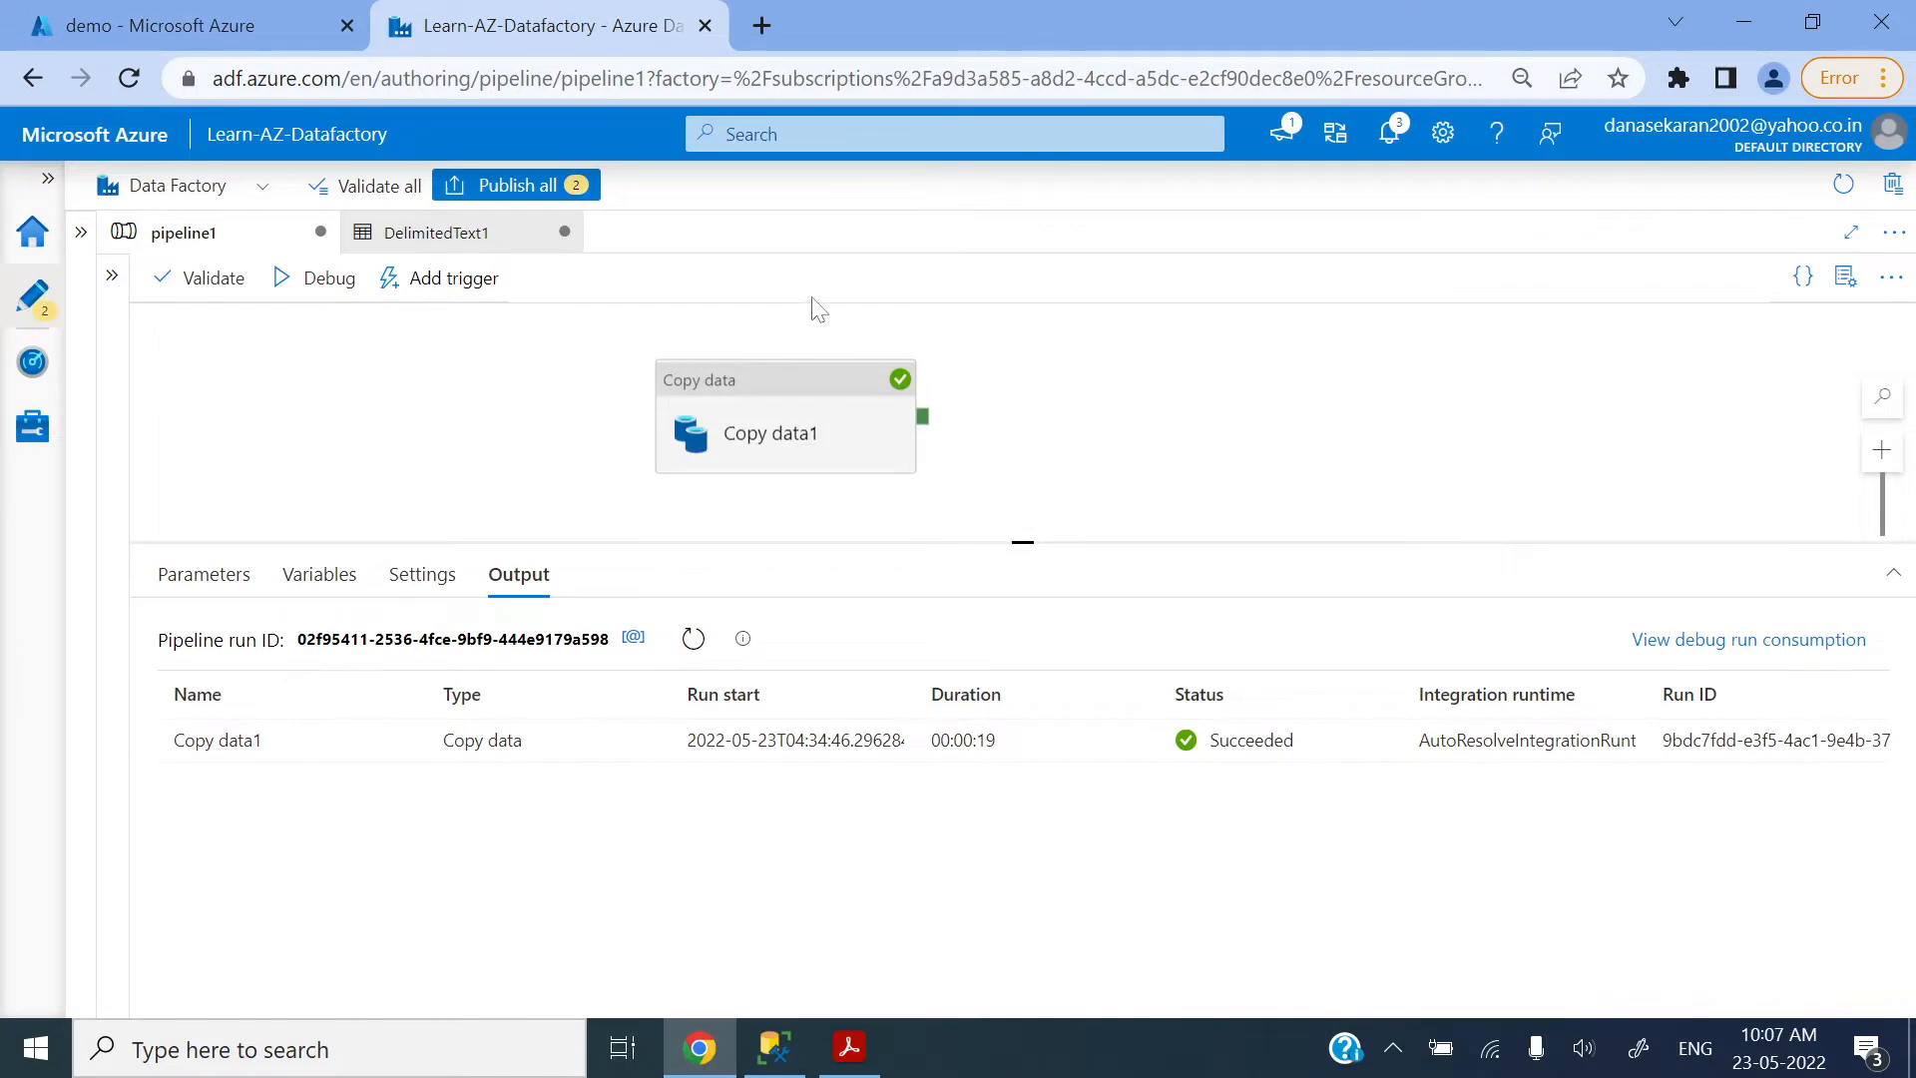
click(776, 407)
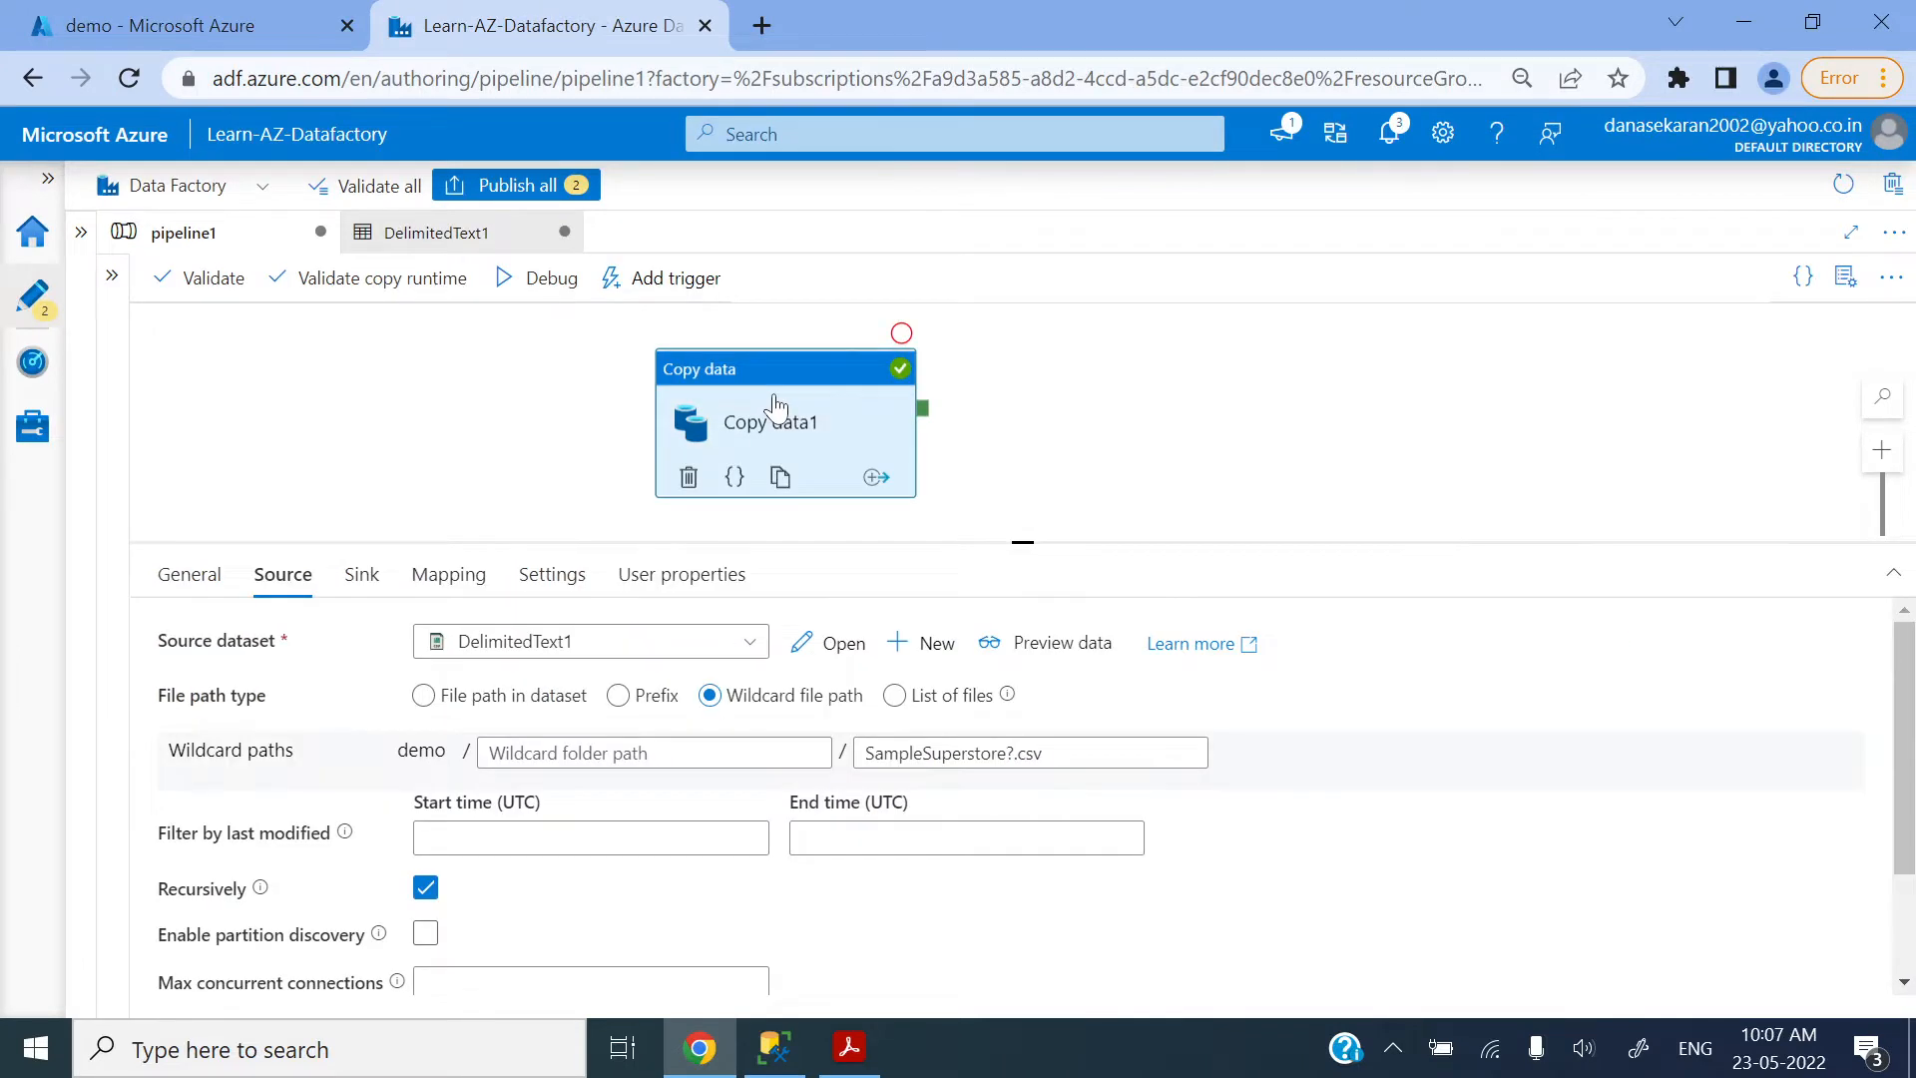
Step: Set the DelimitedText1 dataset's file path to SampleSuperstore.csv in the demo container
click(440, 234)
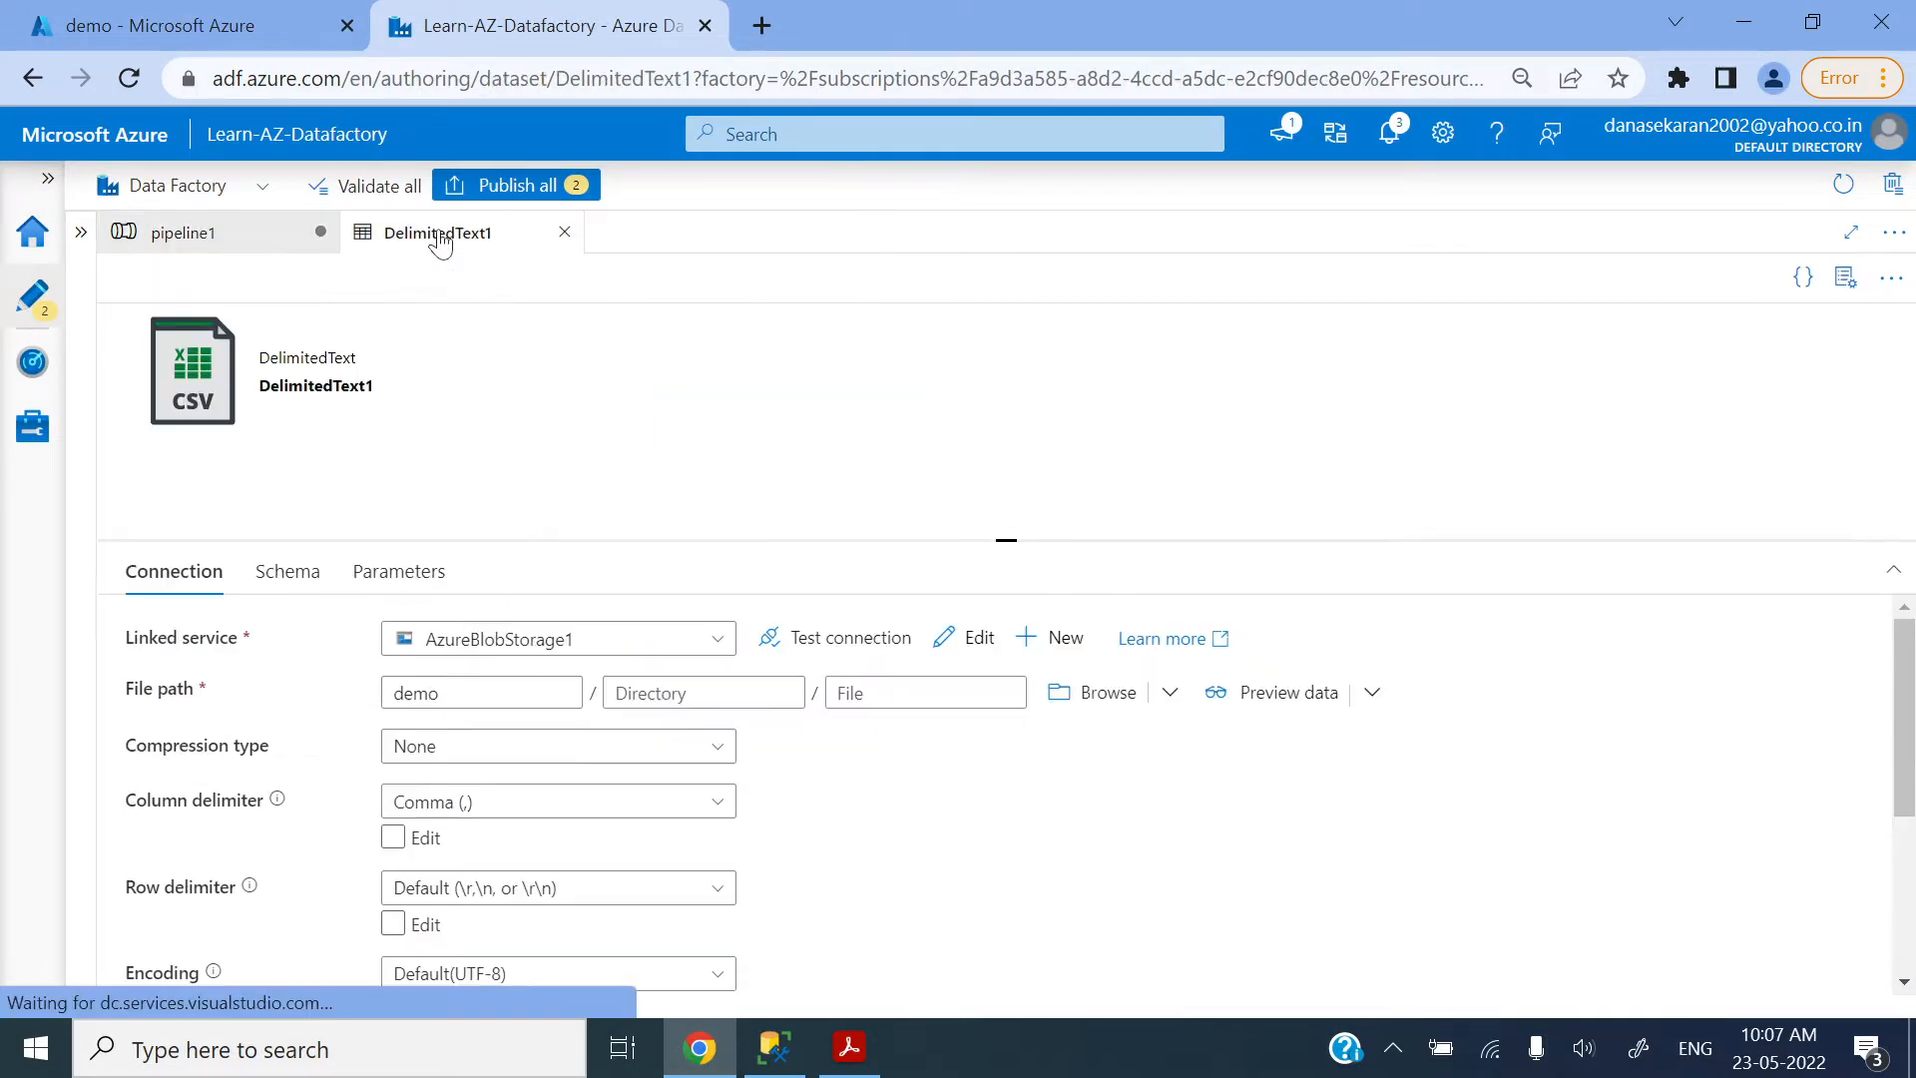
click(1098, 692)
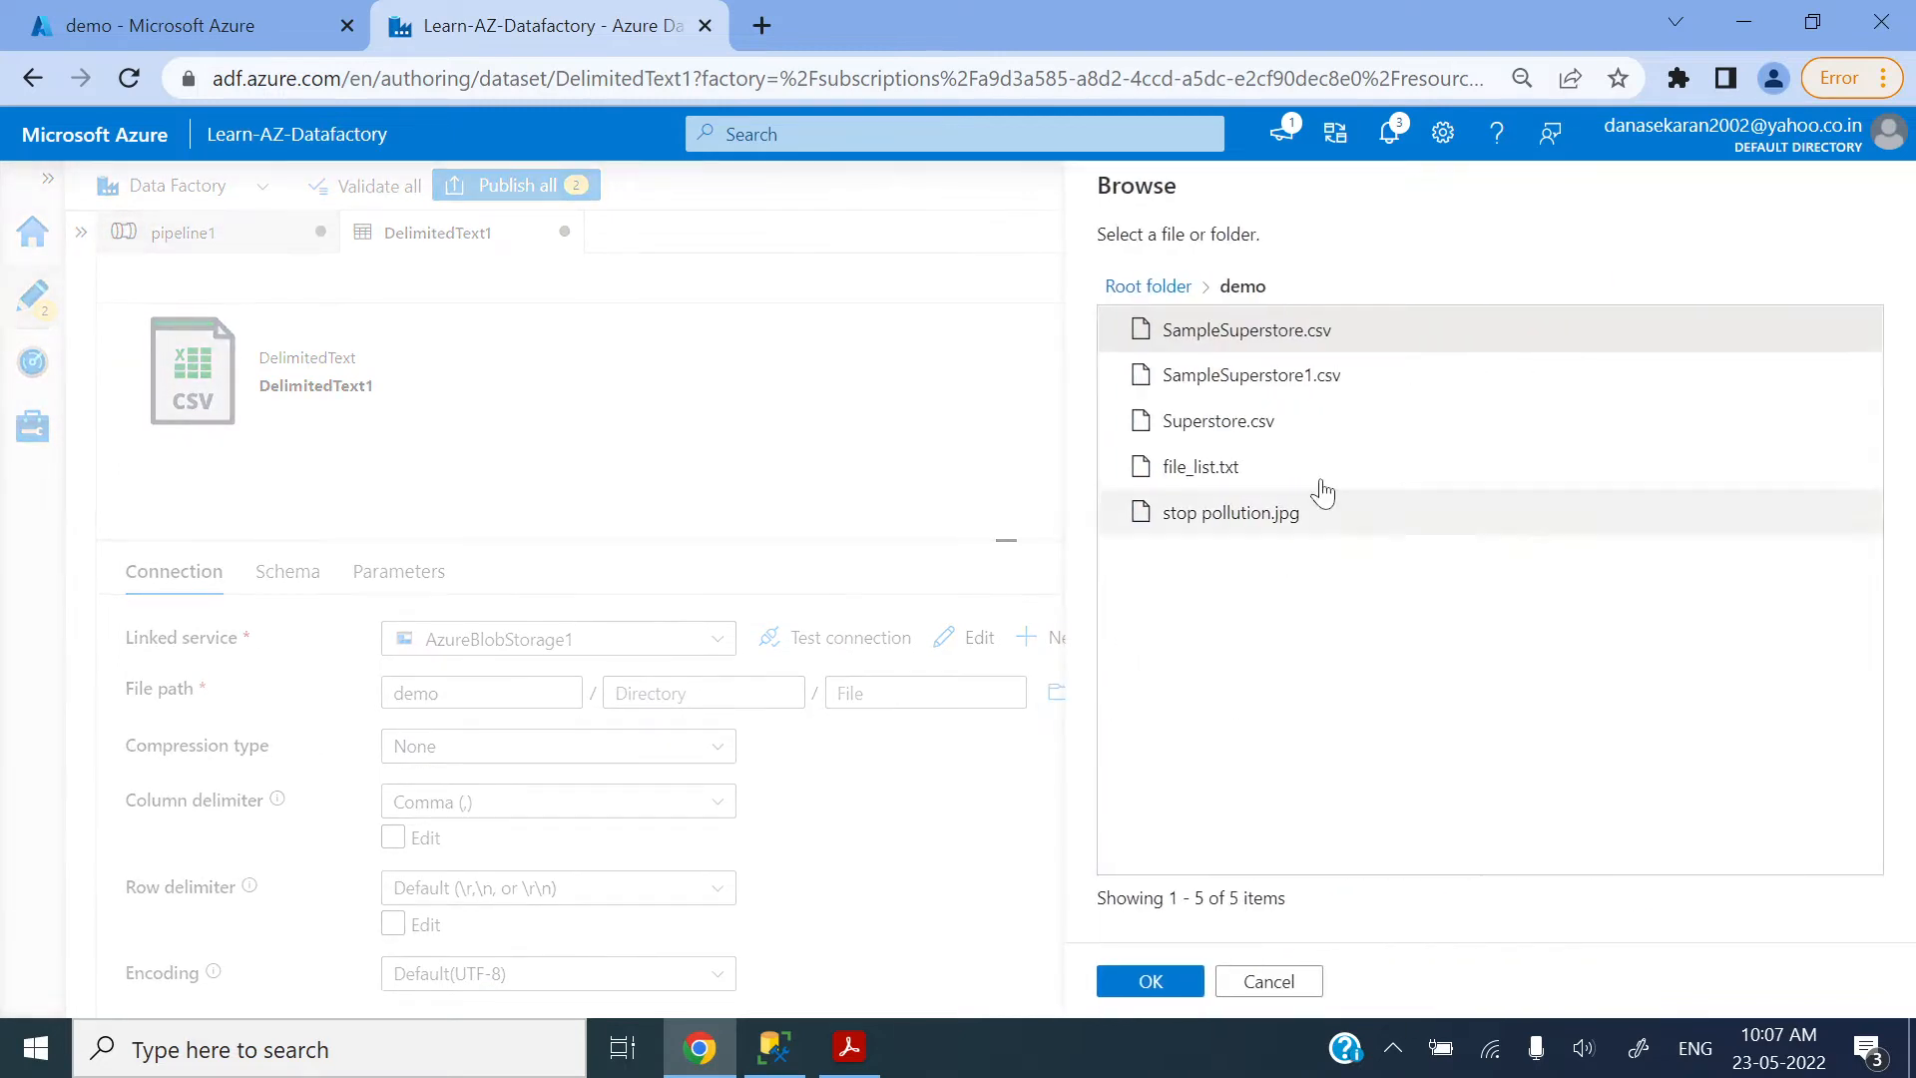
double_click(1258, 337)
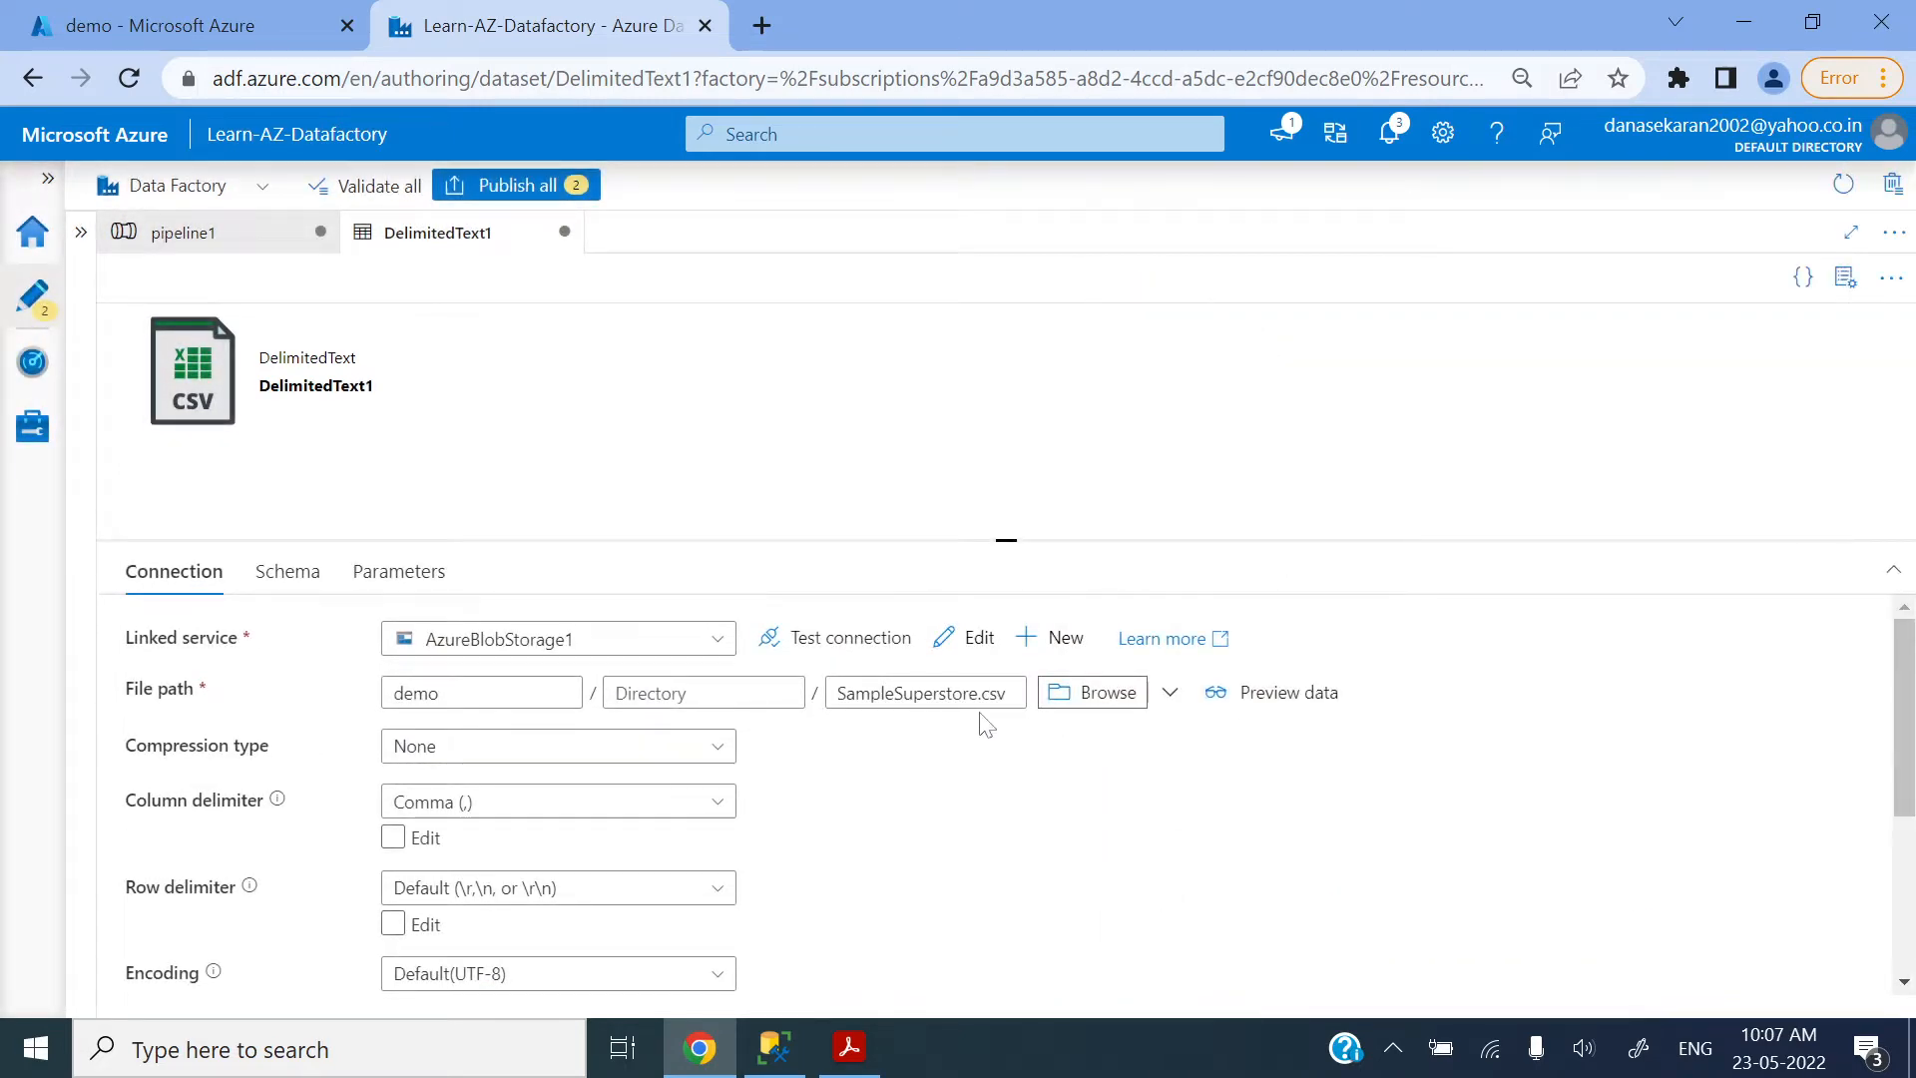
drag(994, 693, 1010, 693)
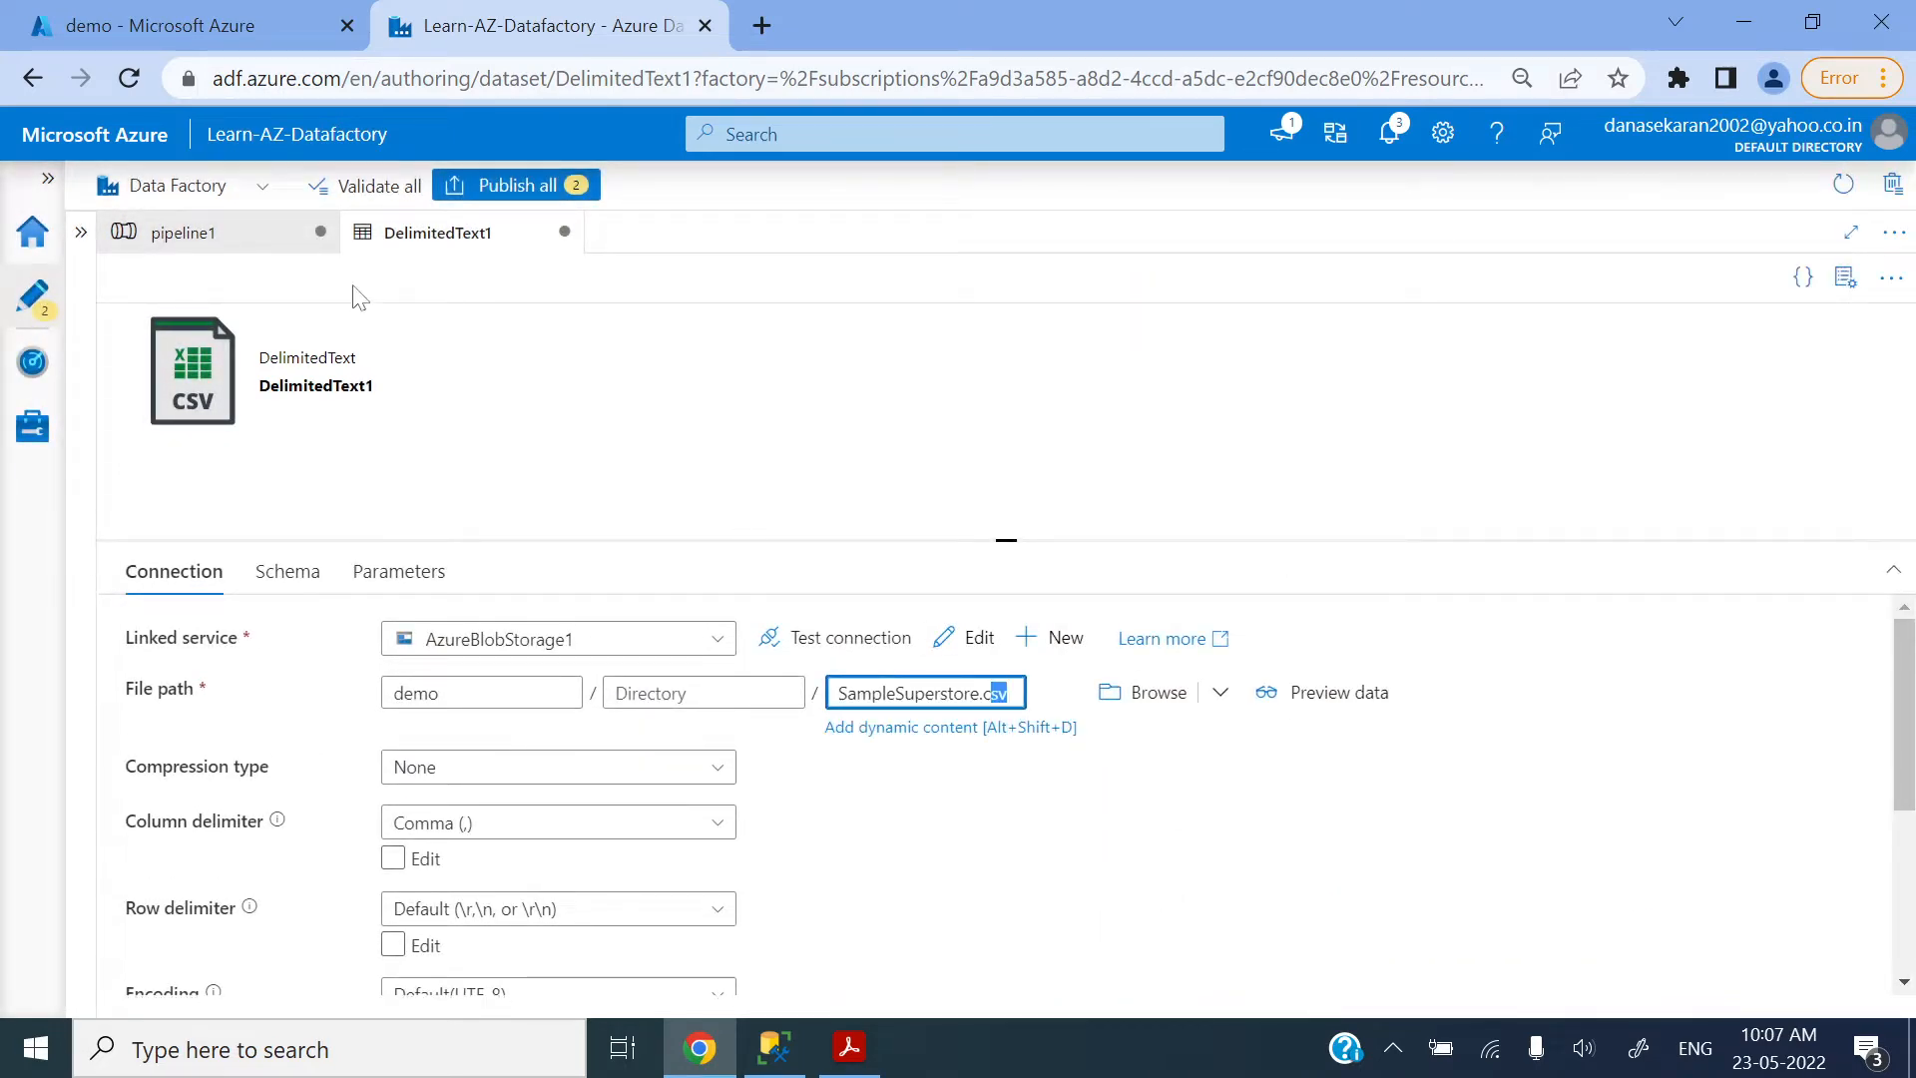
click(386, 236)
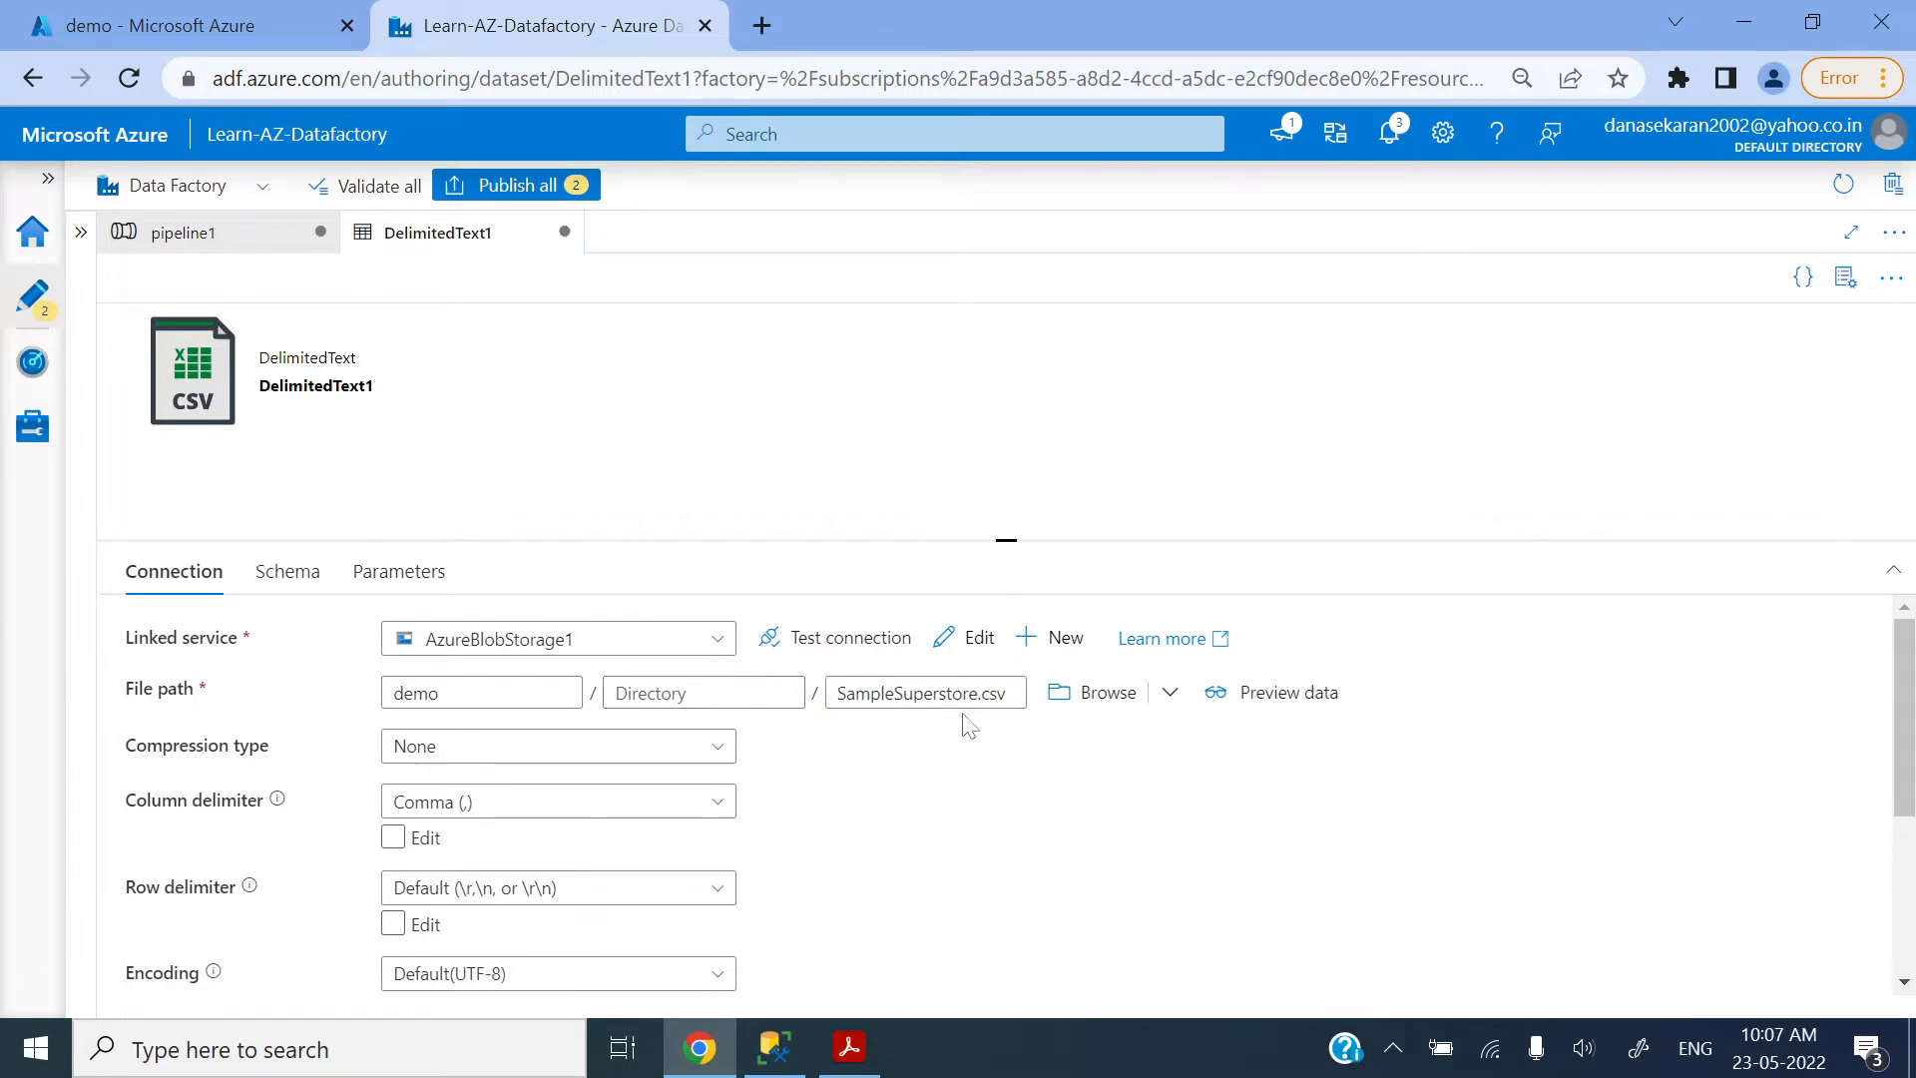
drag(998, 693, 853, 697)
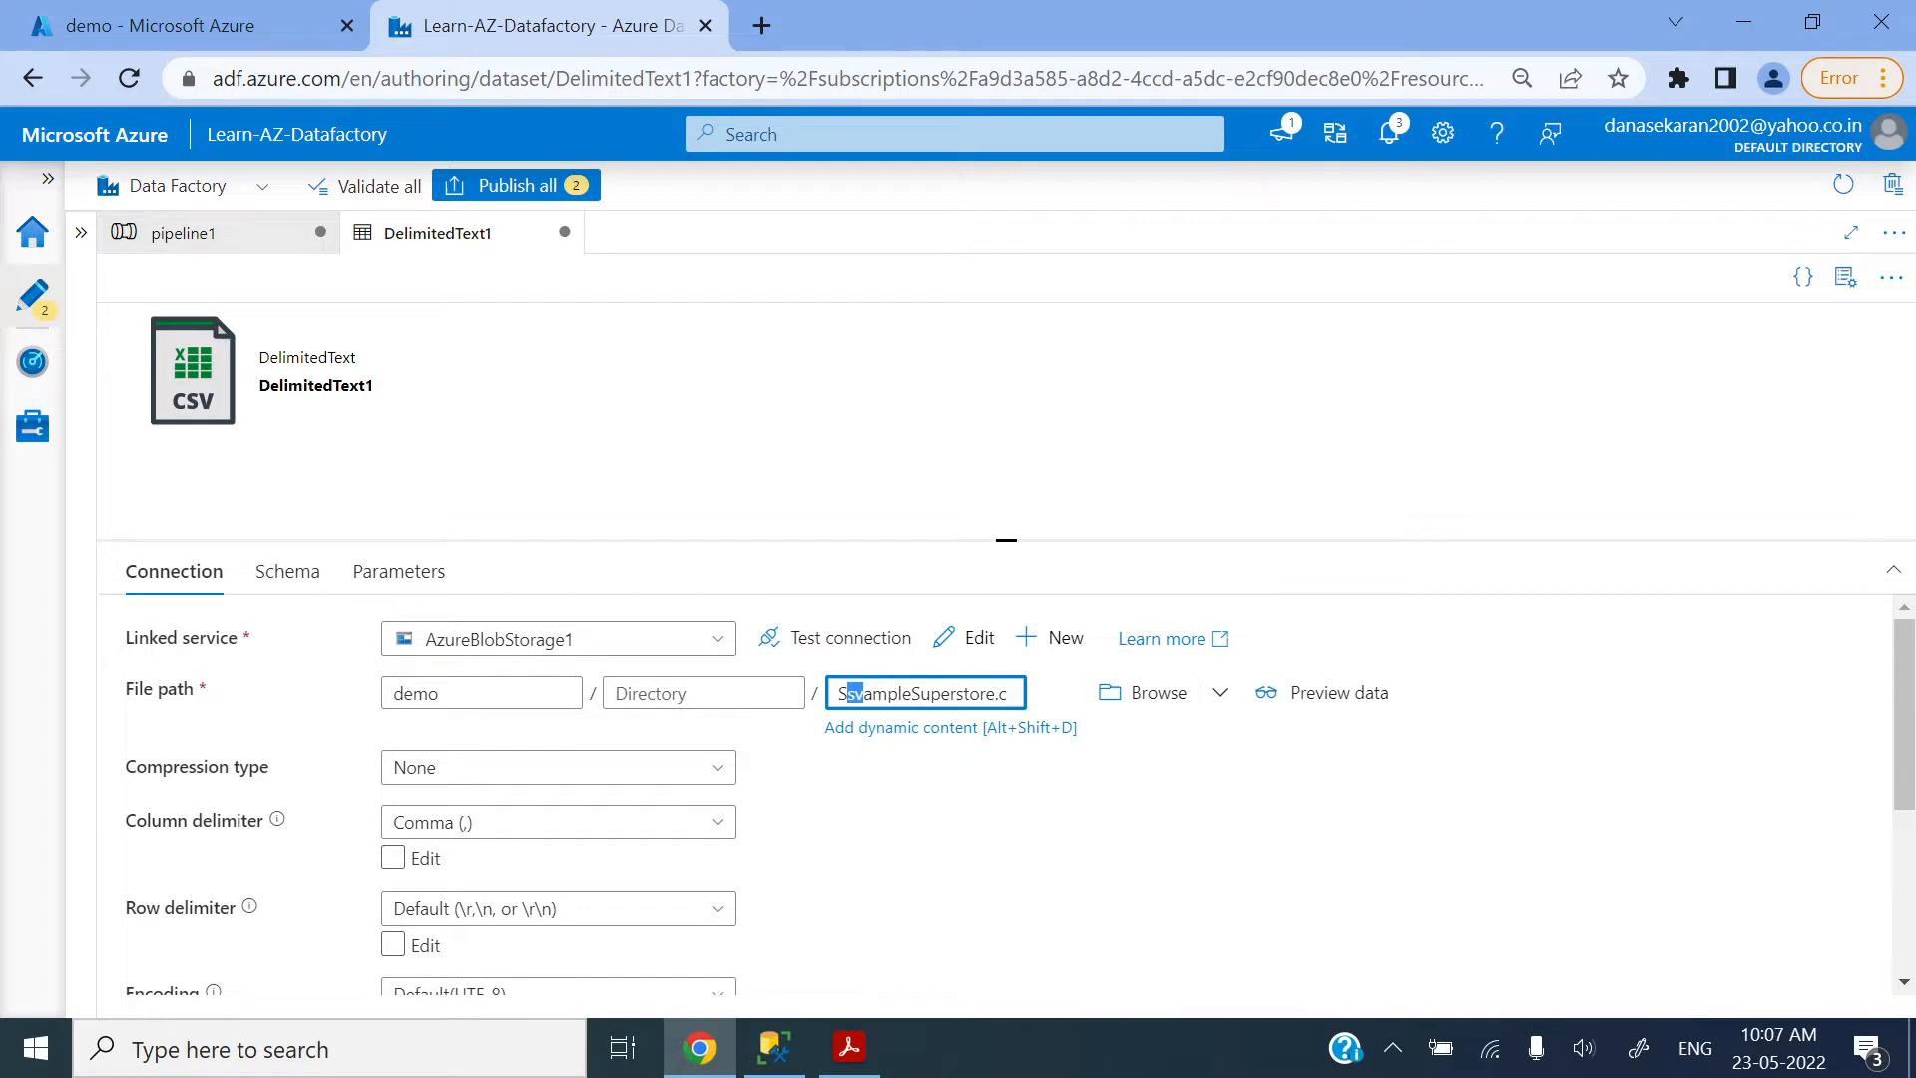
key(ctrl+z)
click(1008, 692)
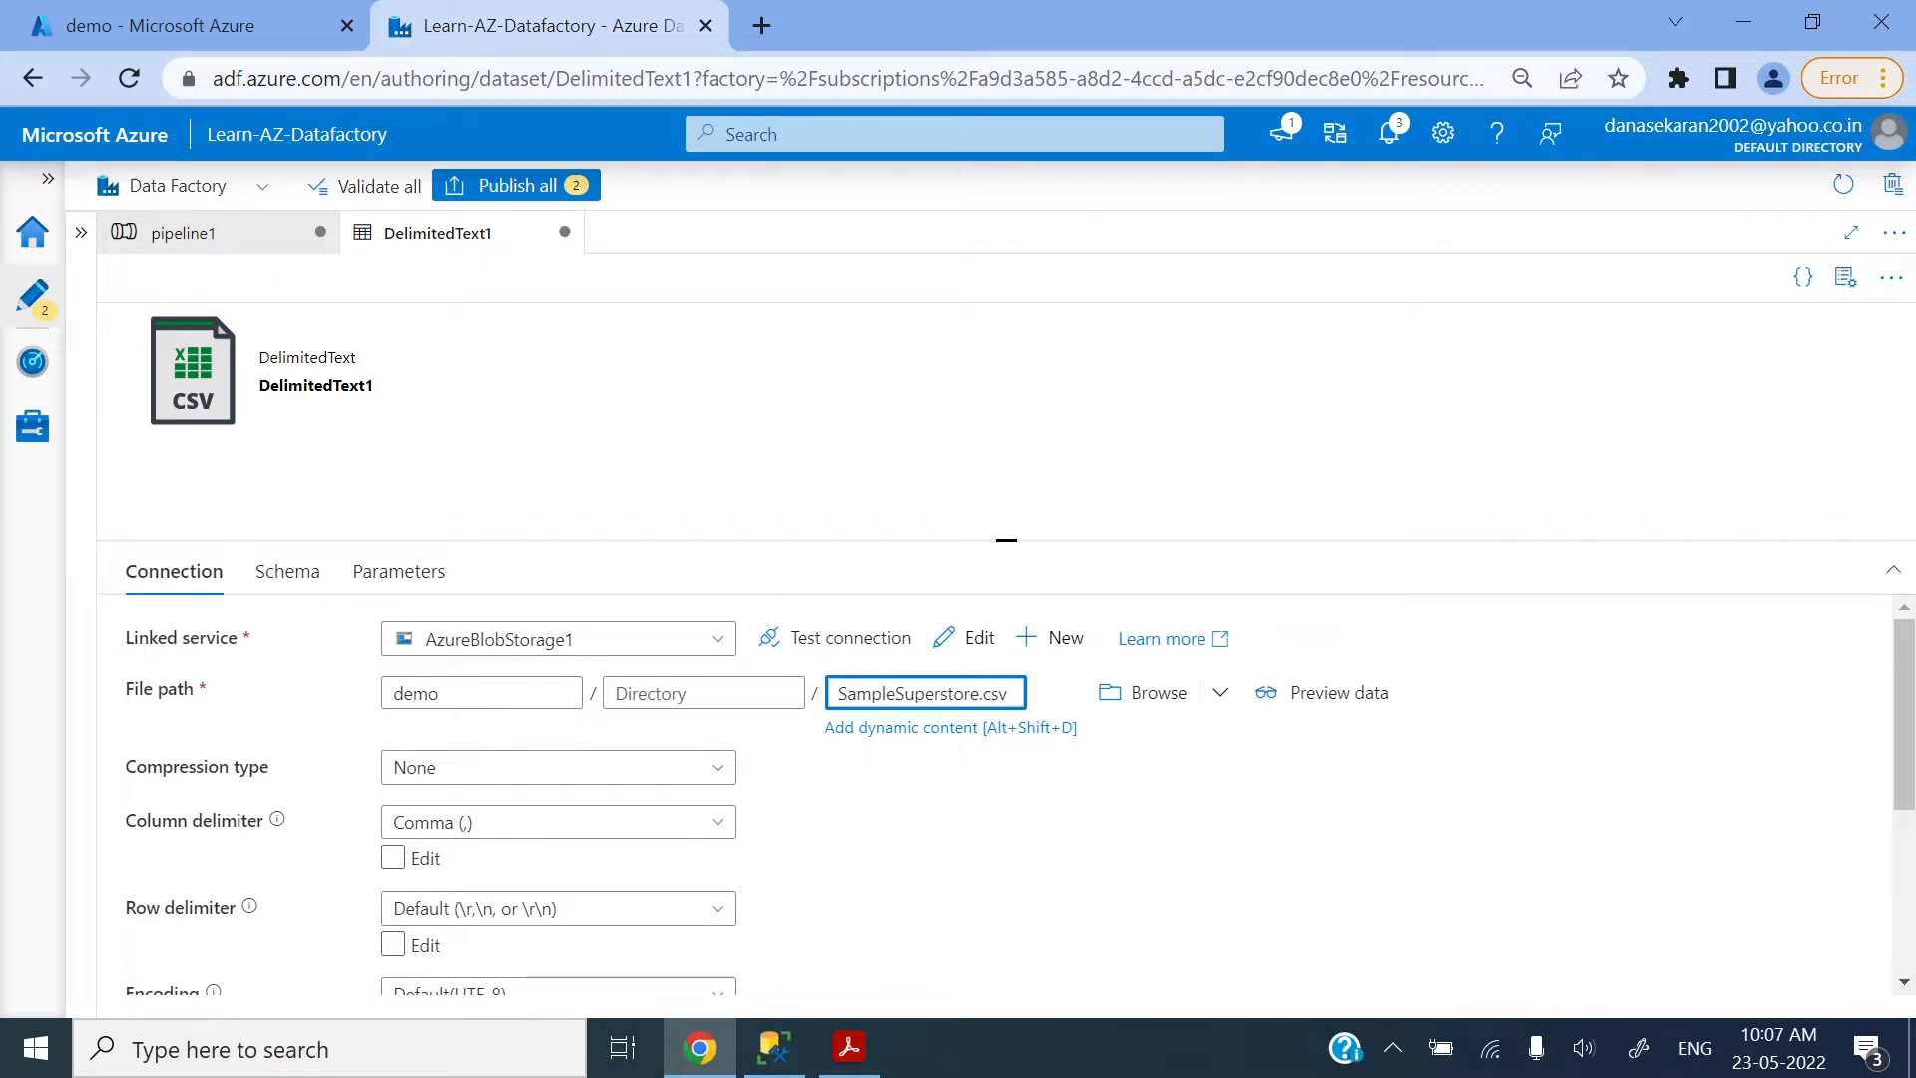
double_click(885, 693)
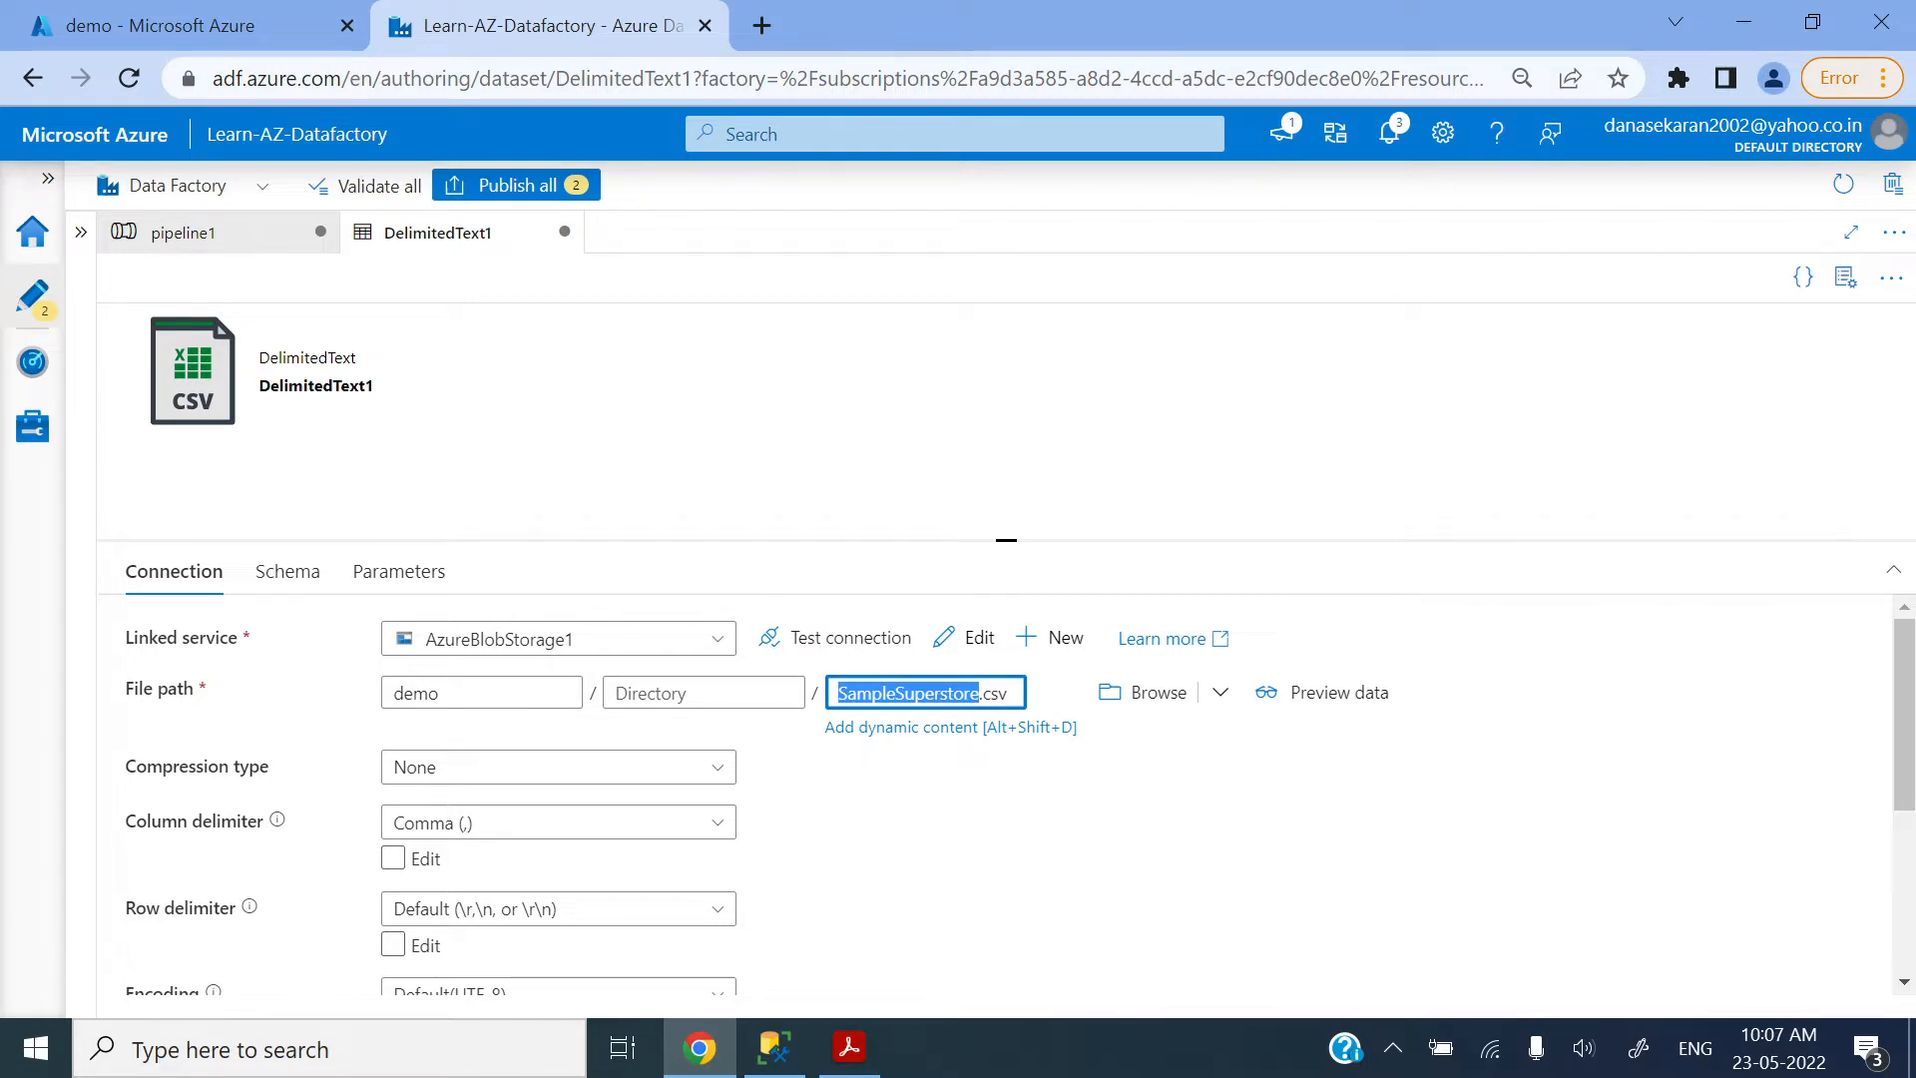
click(838, 382)
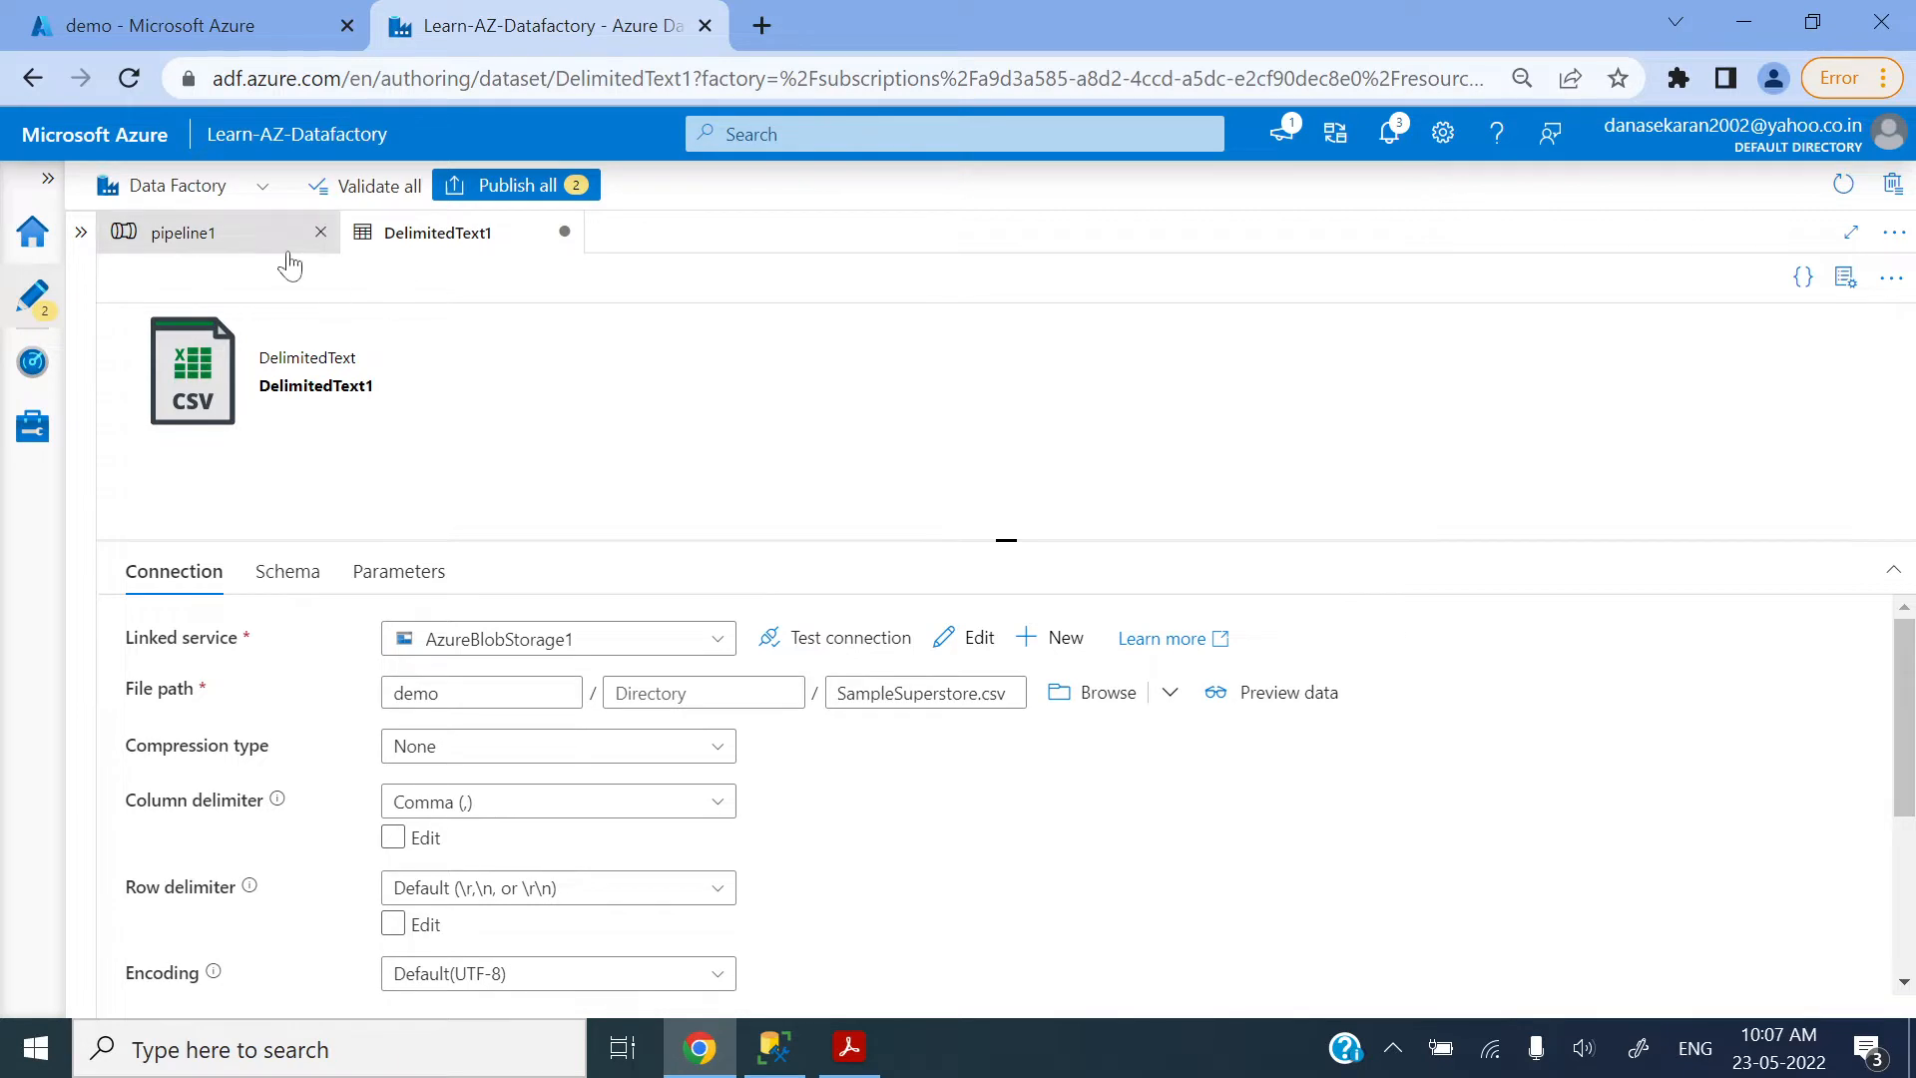
Step: Revisit the File Path type slide in Acrobat Reader, and clear the file name from the DelimitedText1 dataset's file path in Chrome
click(849, 1047)
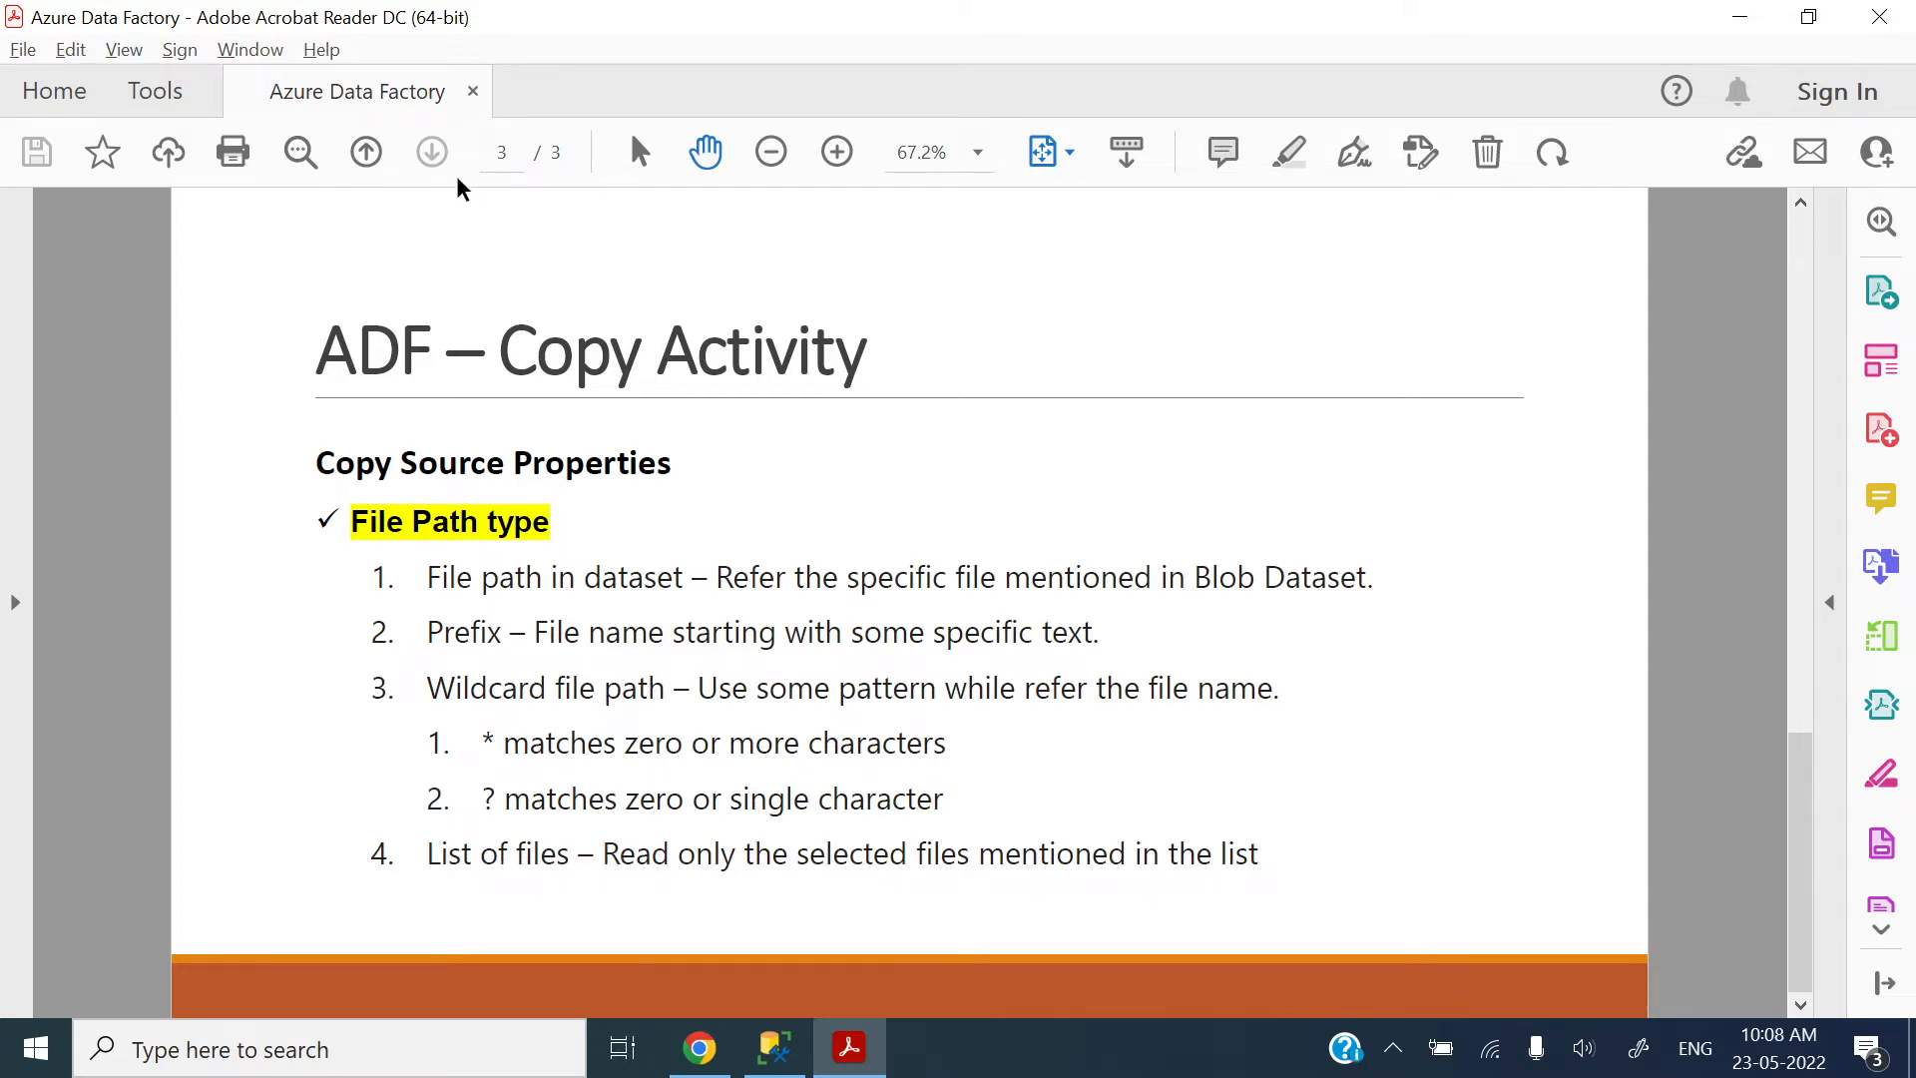
key(alt+Tab)
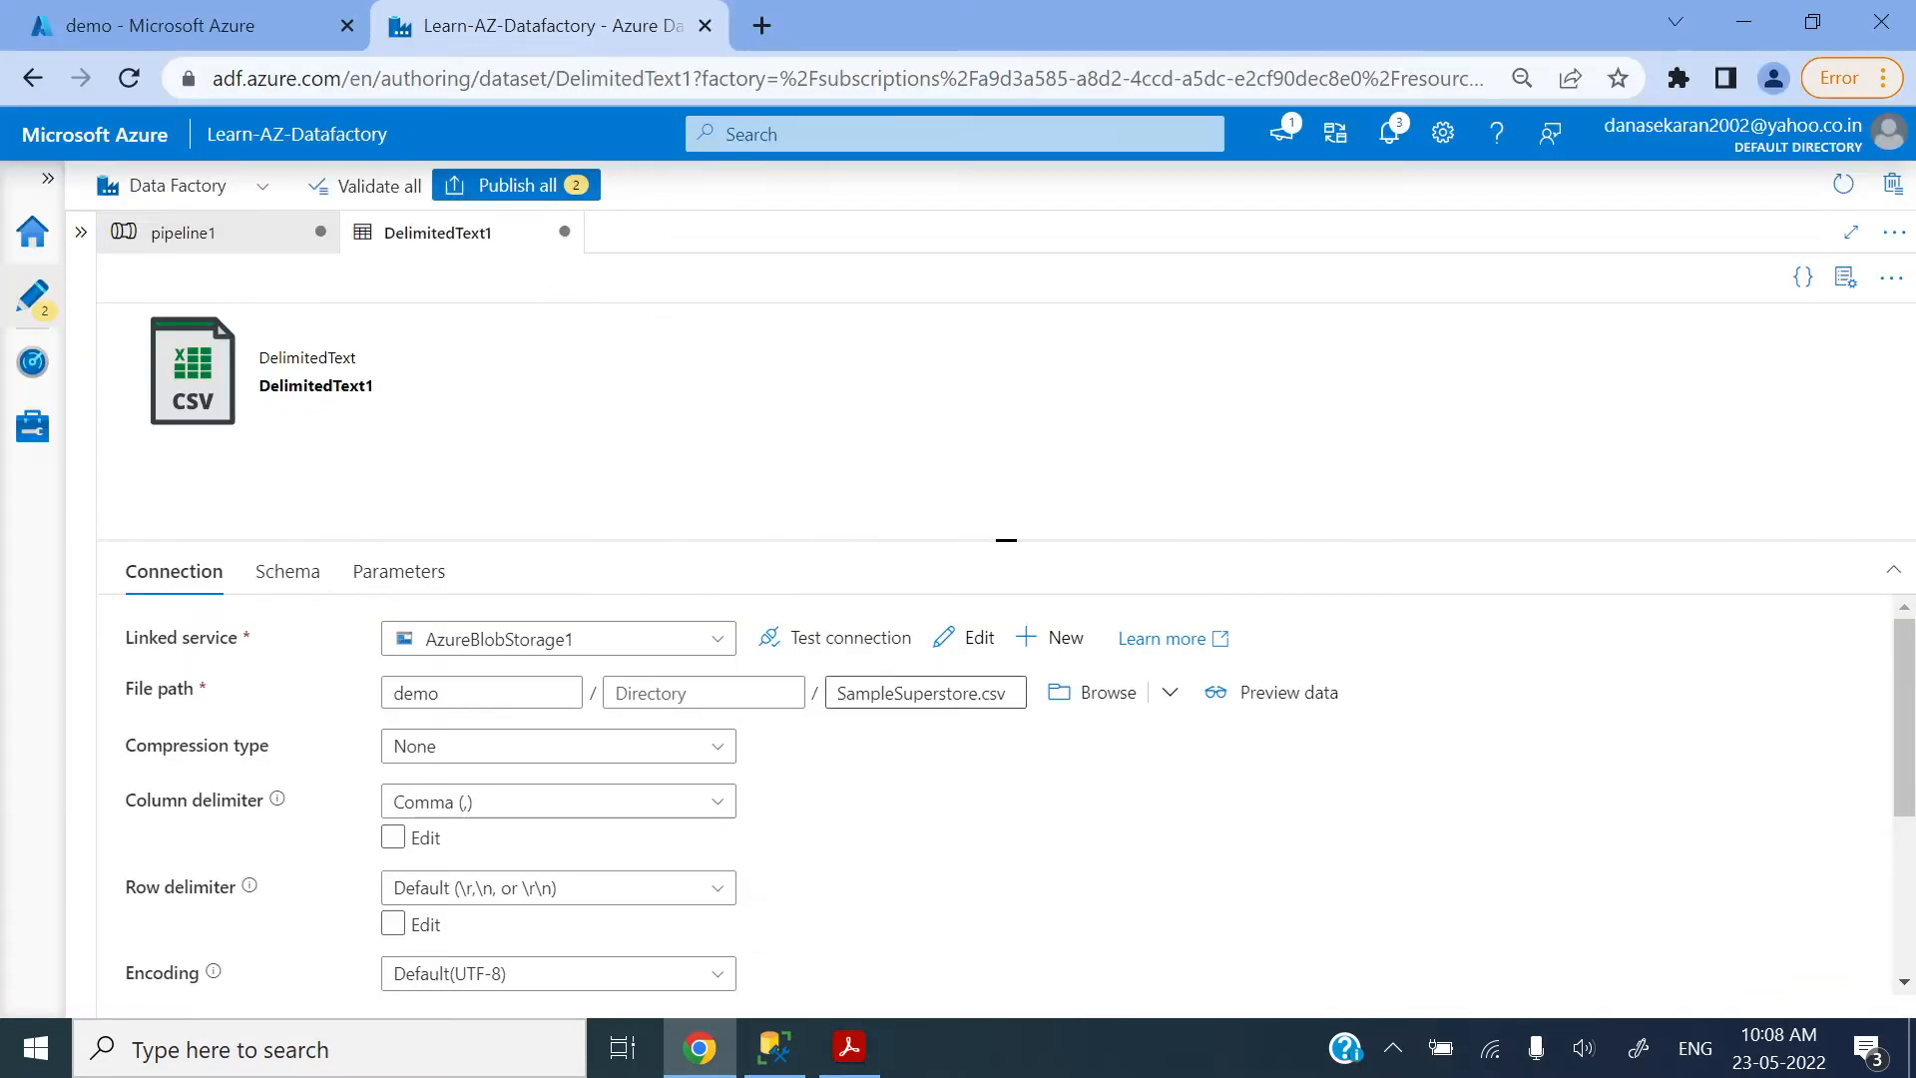
double_click(955, 692)
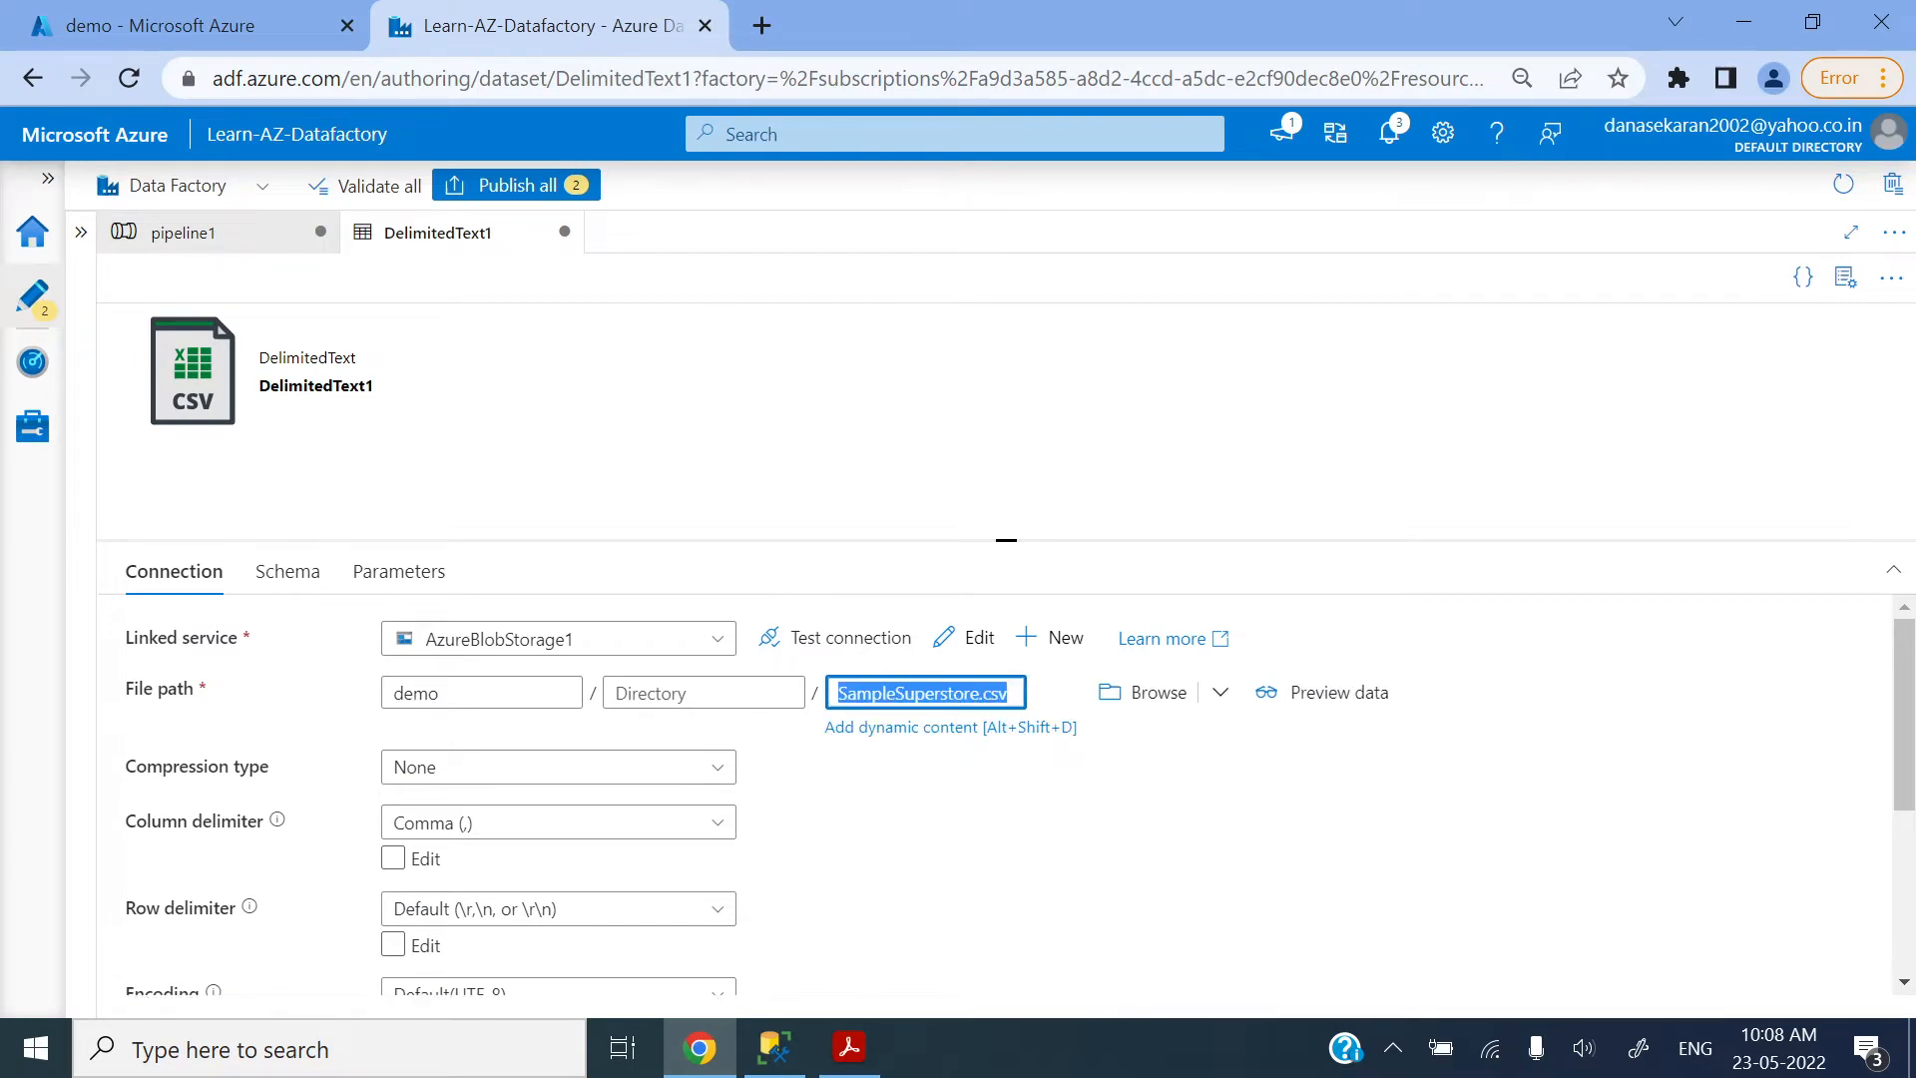
key(BackSpace)
click(705, 445)
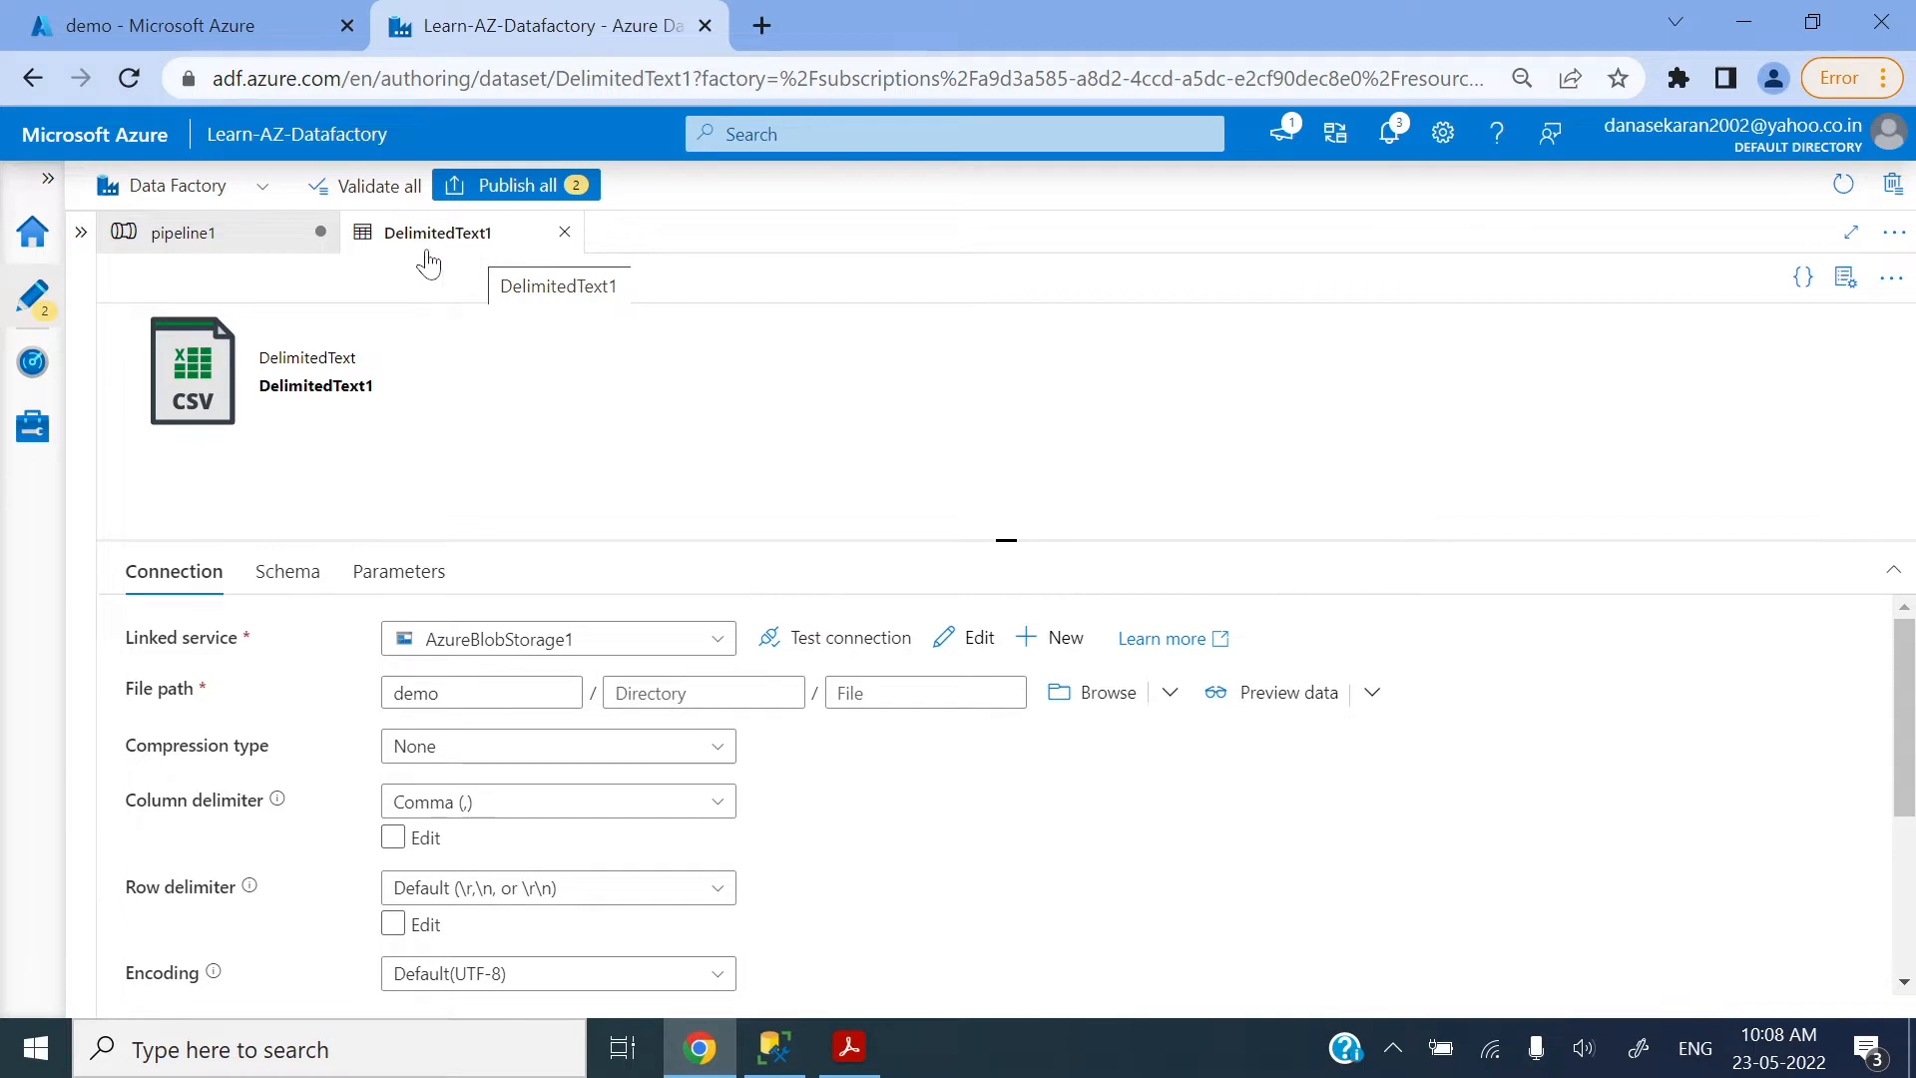
Step: Clear the wildcard file name in the source settings of pipeline1's Copy data1 activity
click(236, 240)
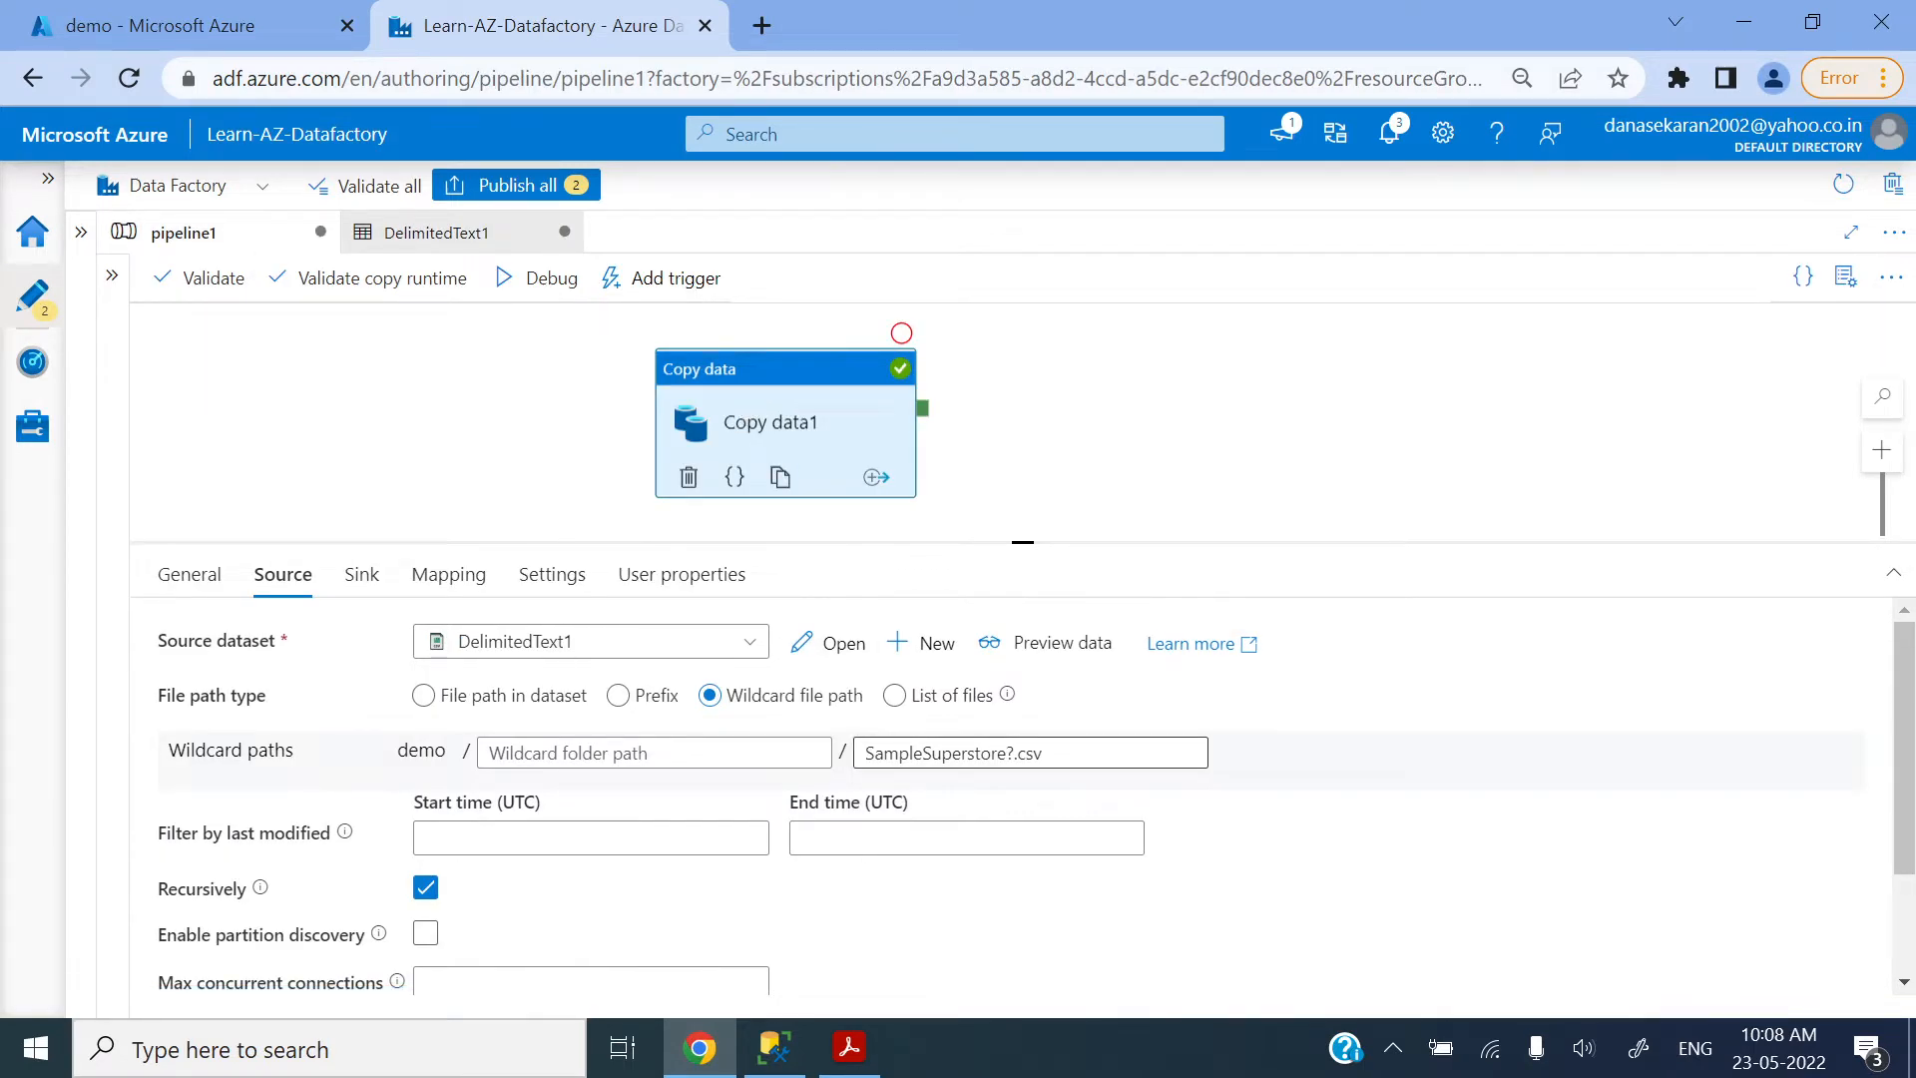
triple_click(883, 752)
key(BackSpace)
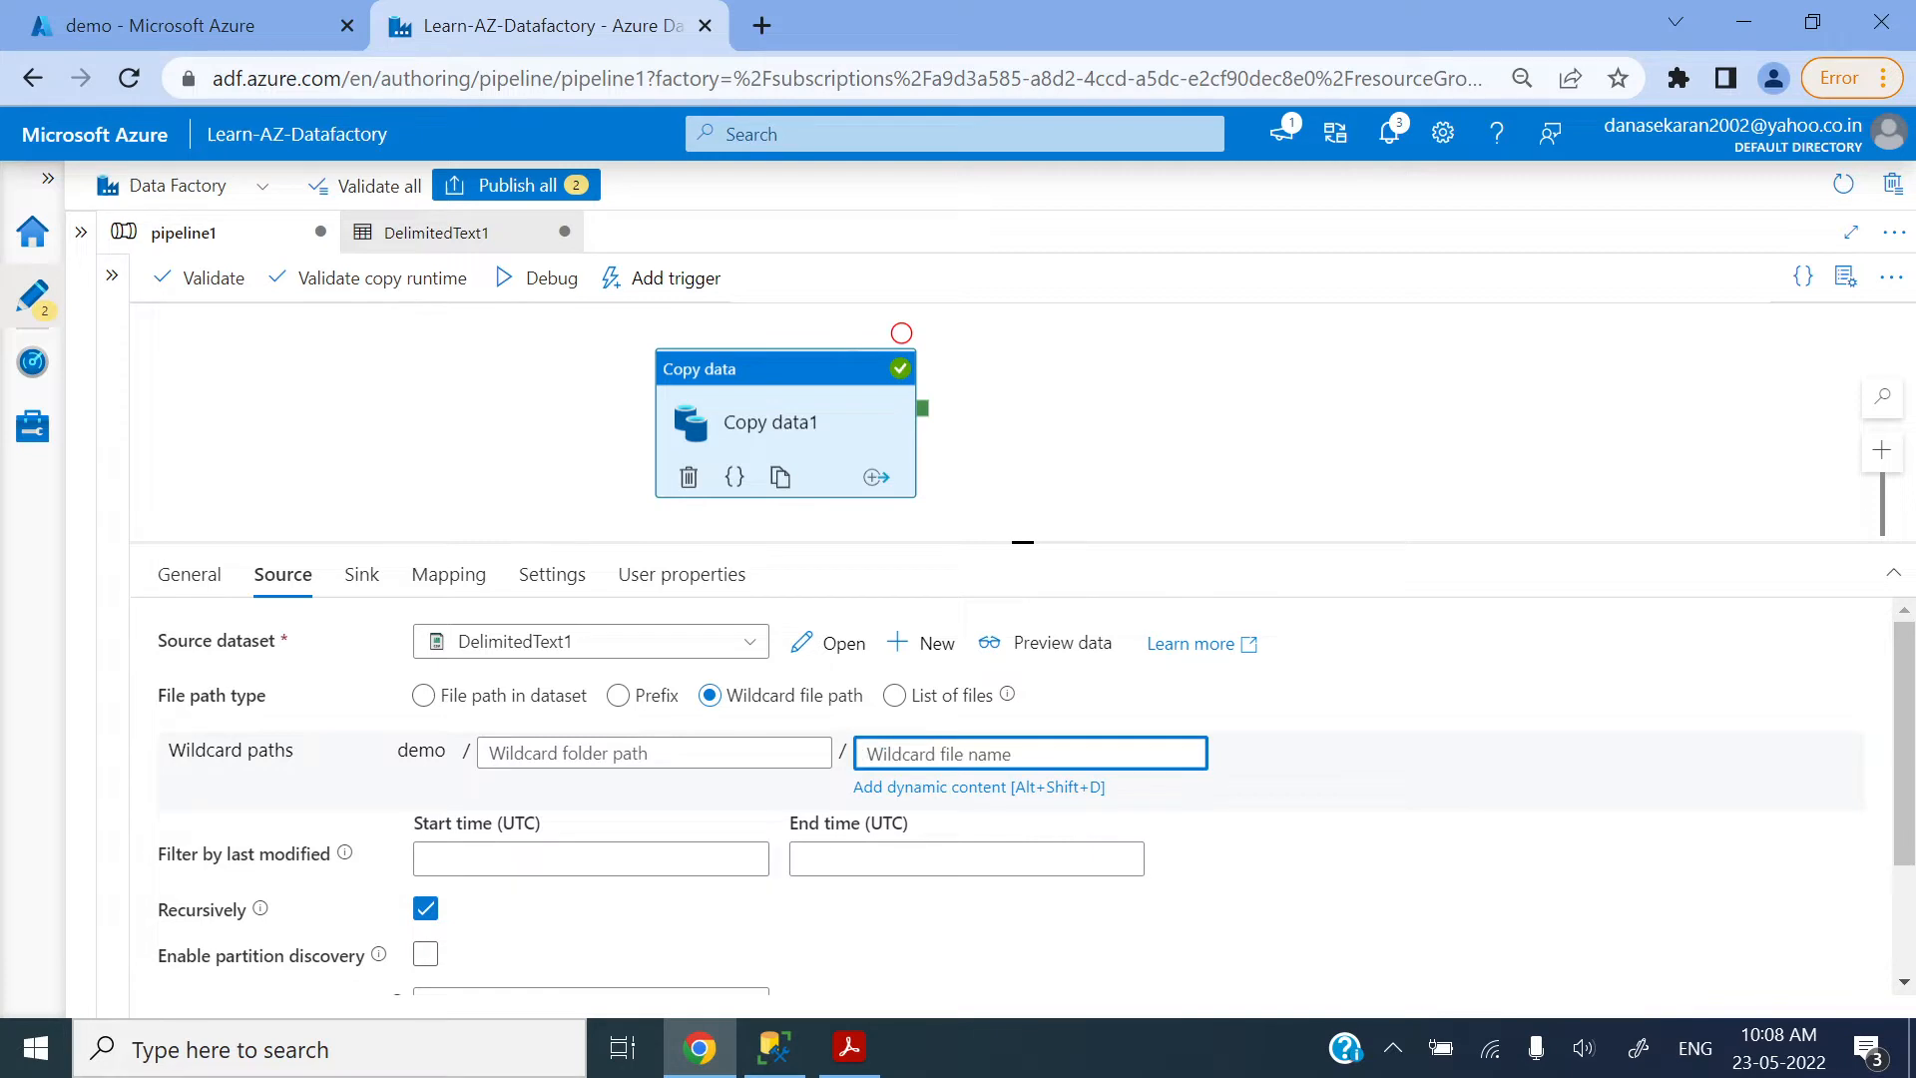
Step: Set the source file path type to Prefix with the prefix Sample, checking it against the file names in the demo container
click(620, 695)
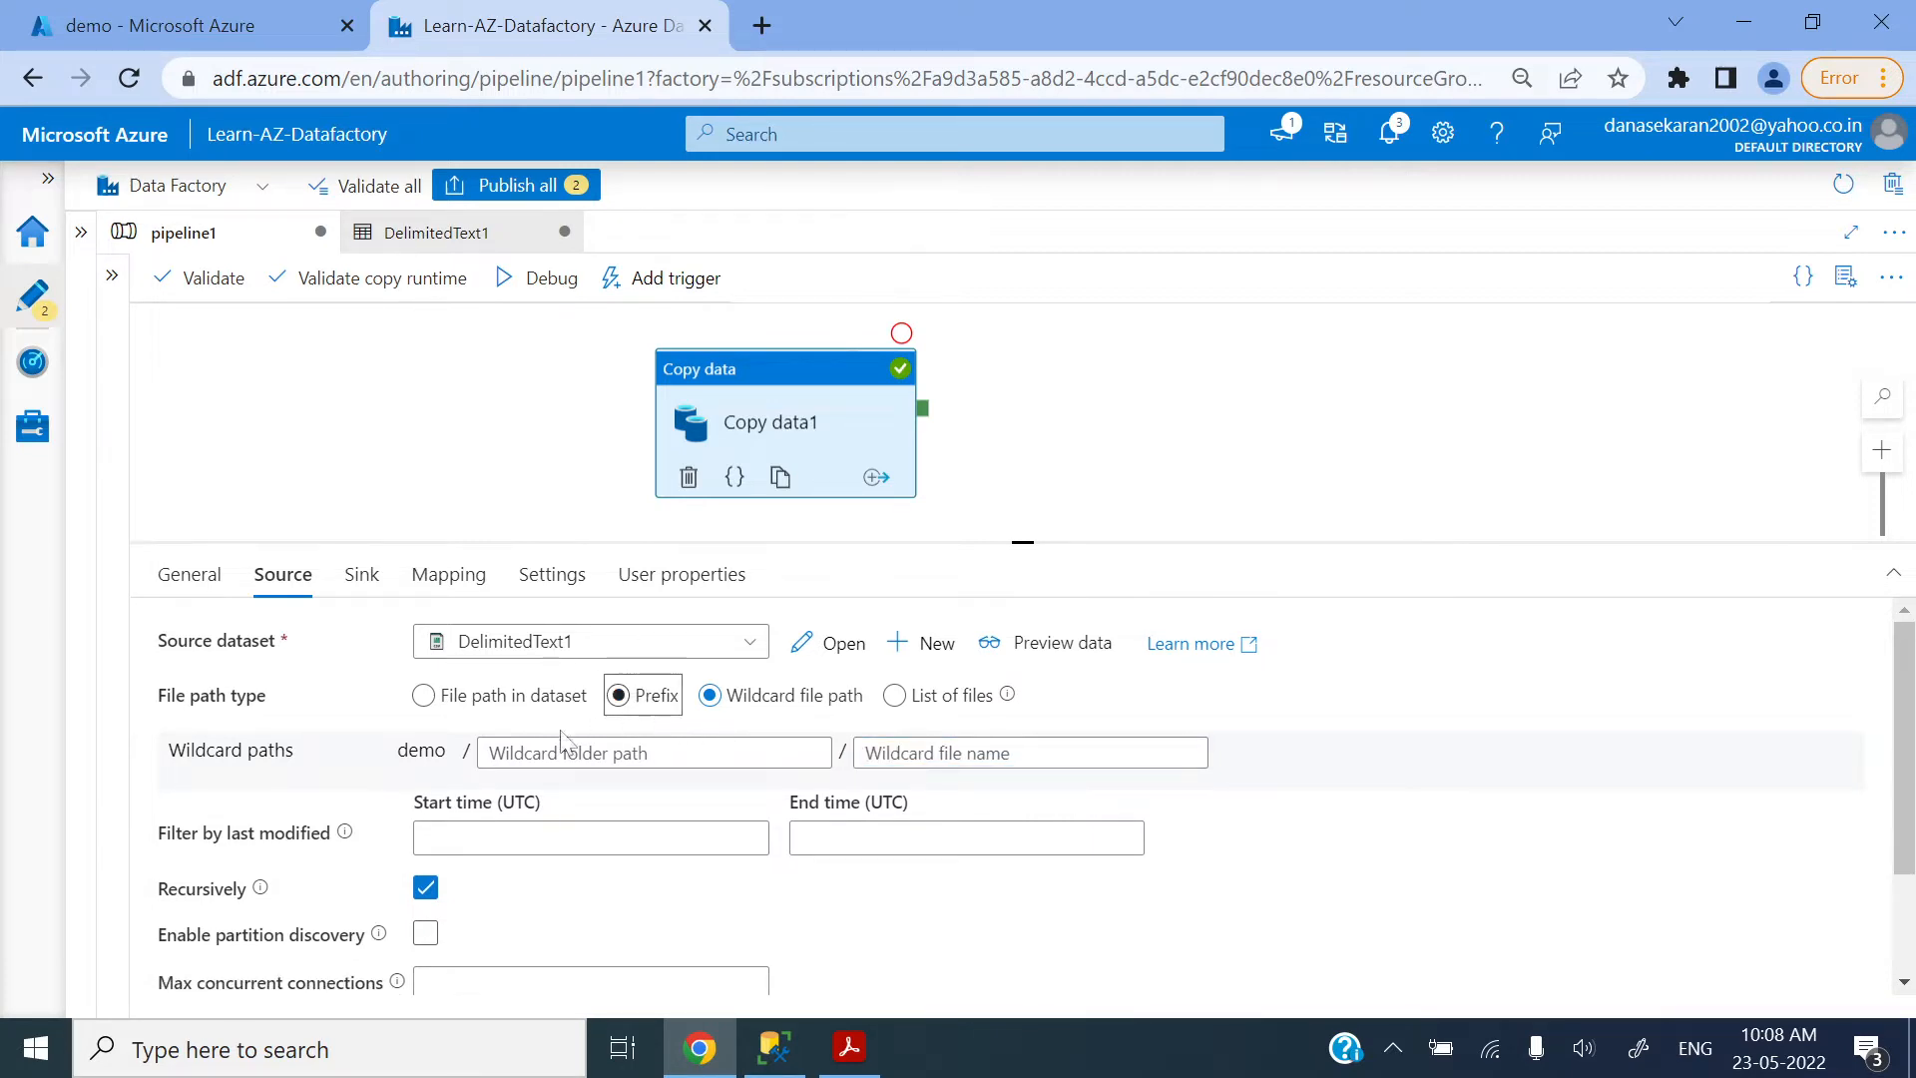
click(461, 698)
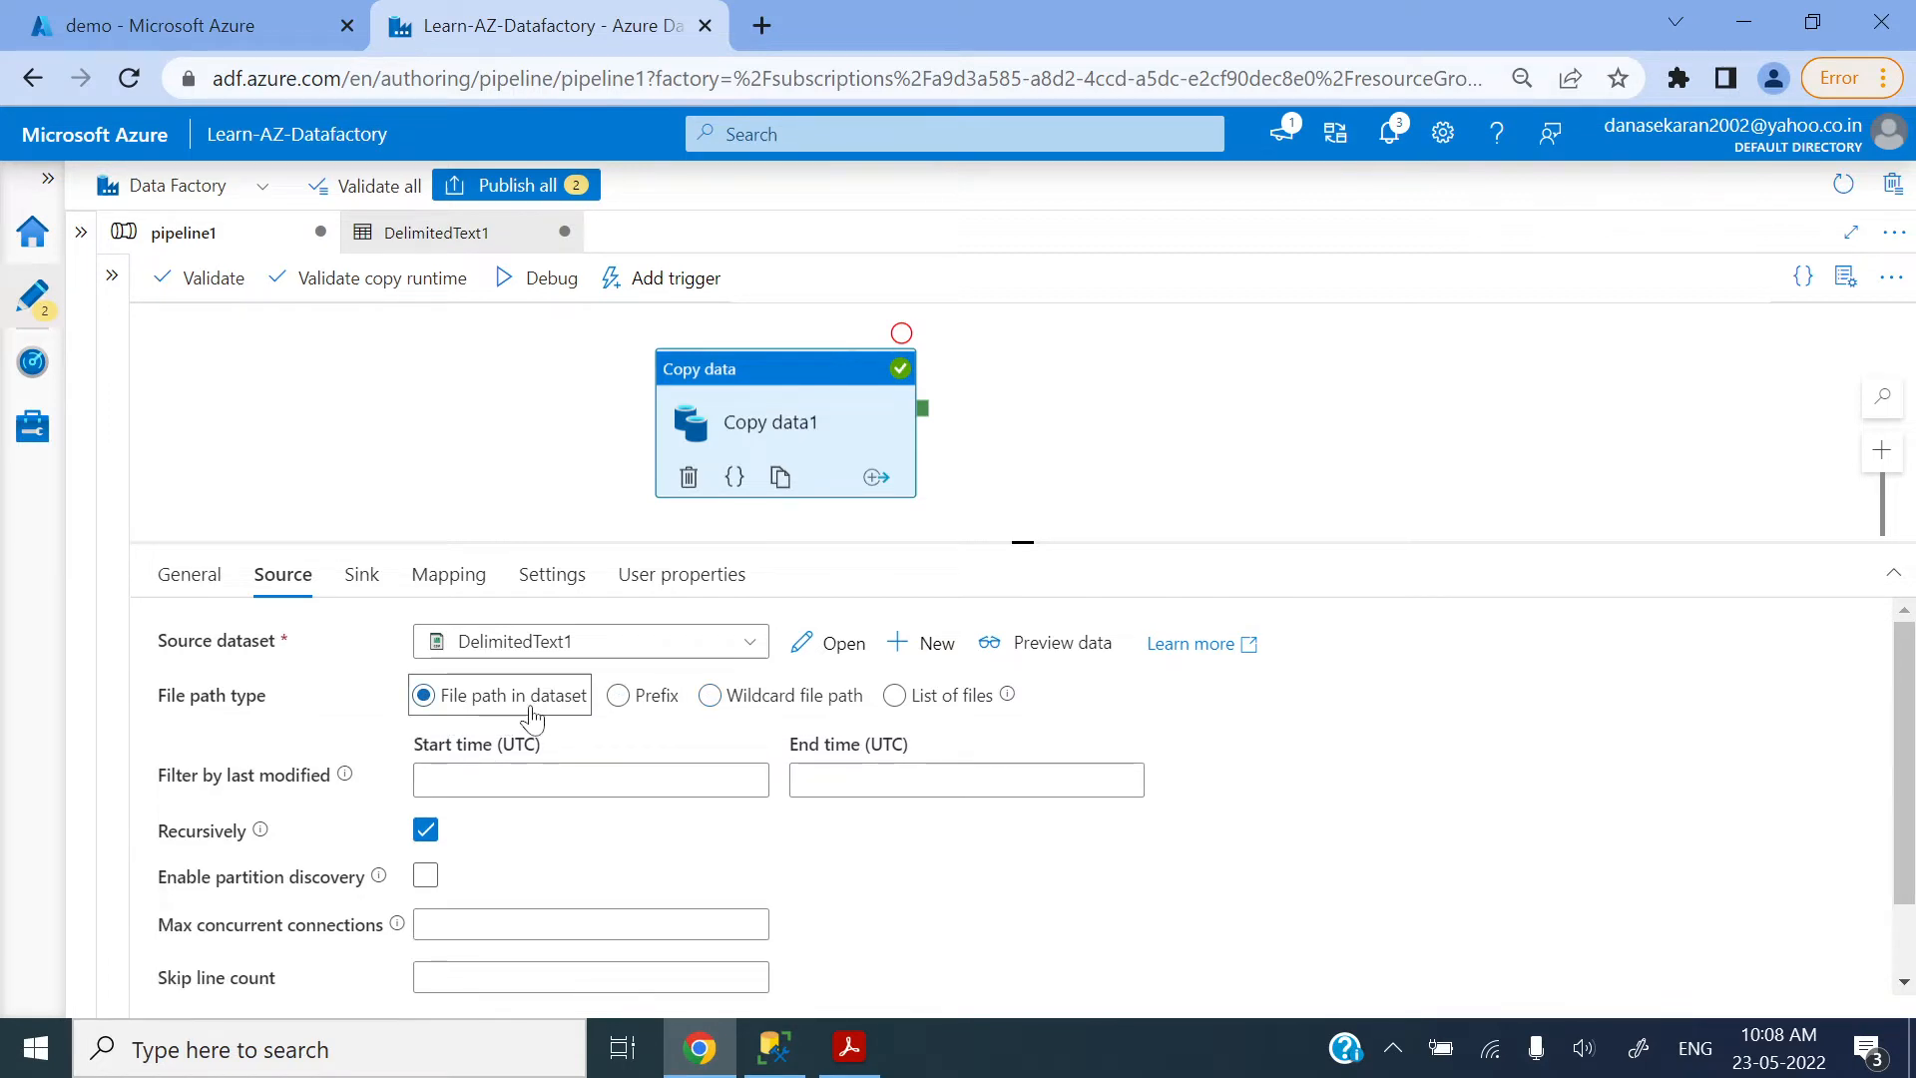
click(620, 697)
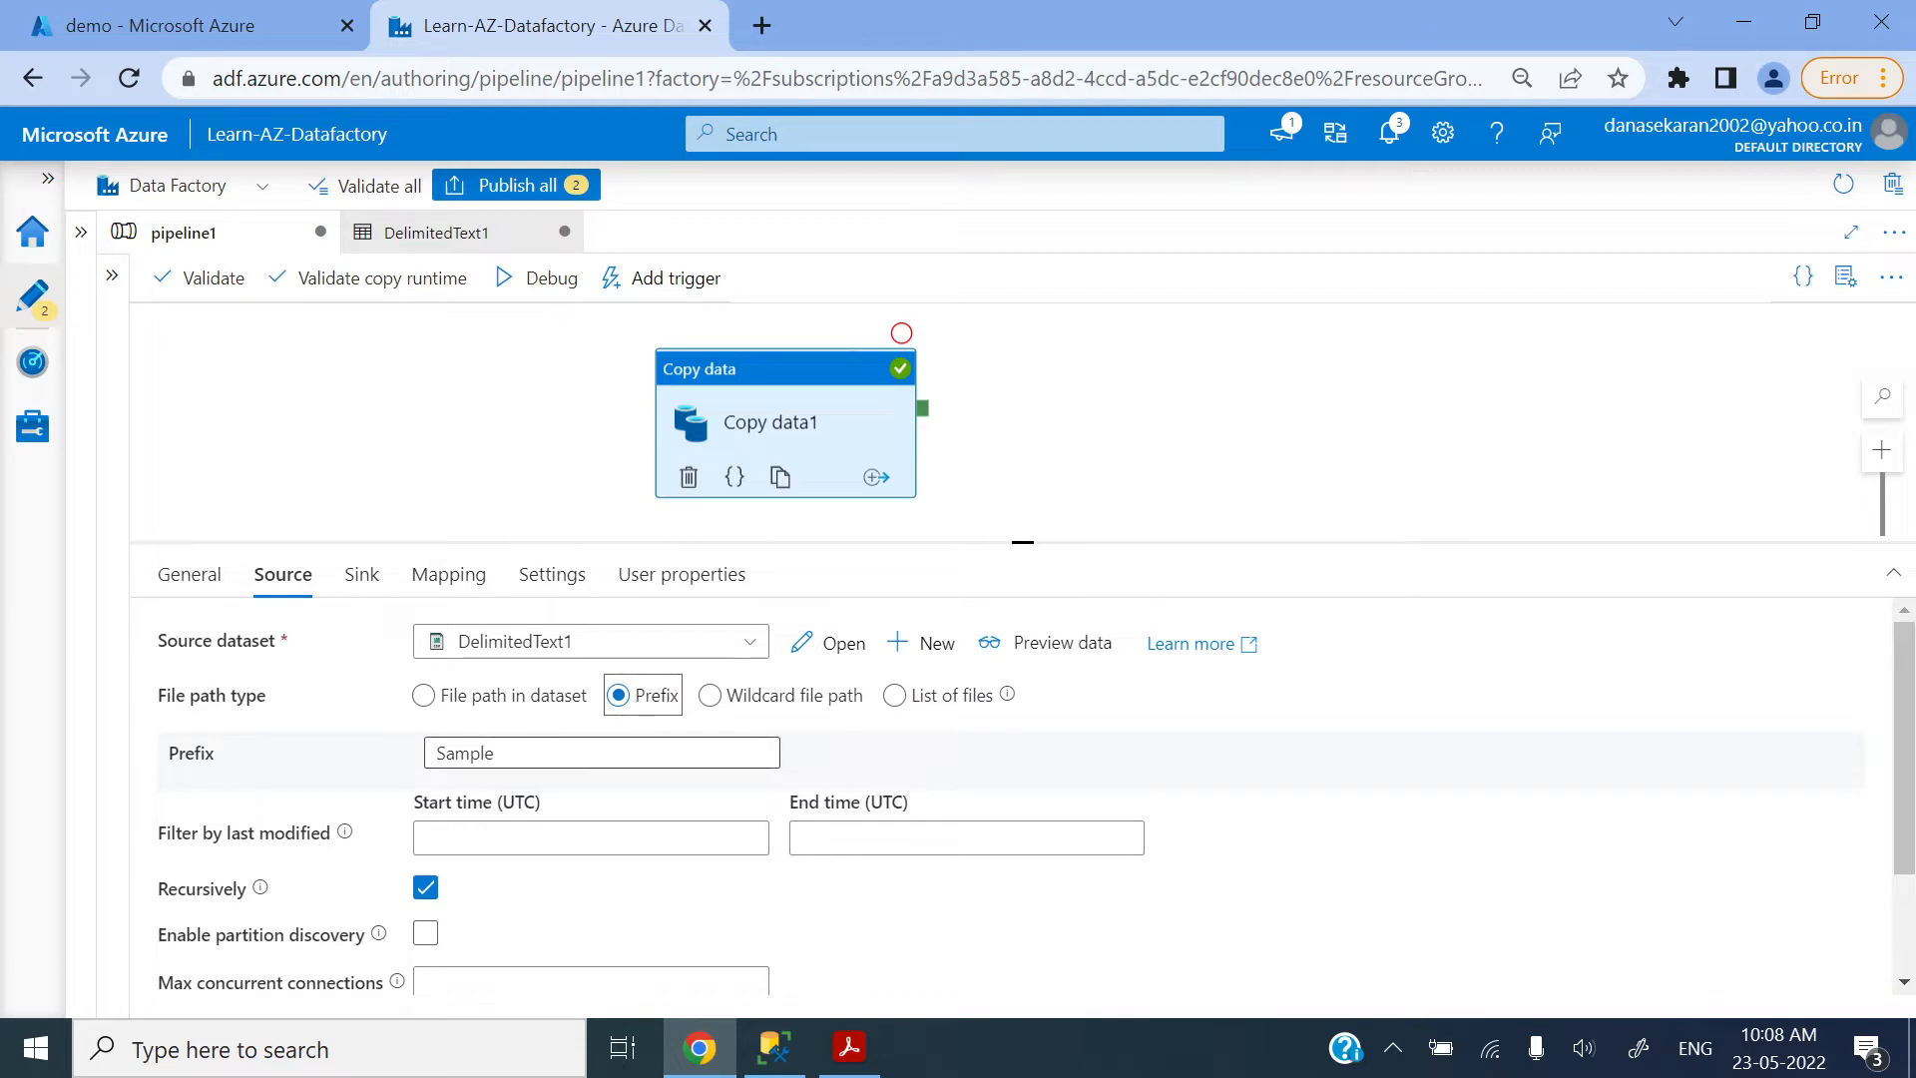
drag(529, 755, 380, 760)
key(BackSpace)
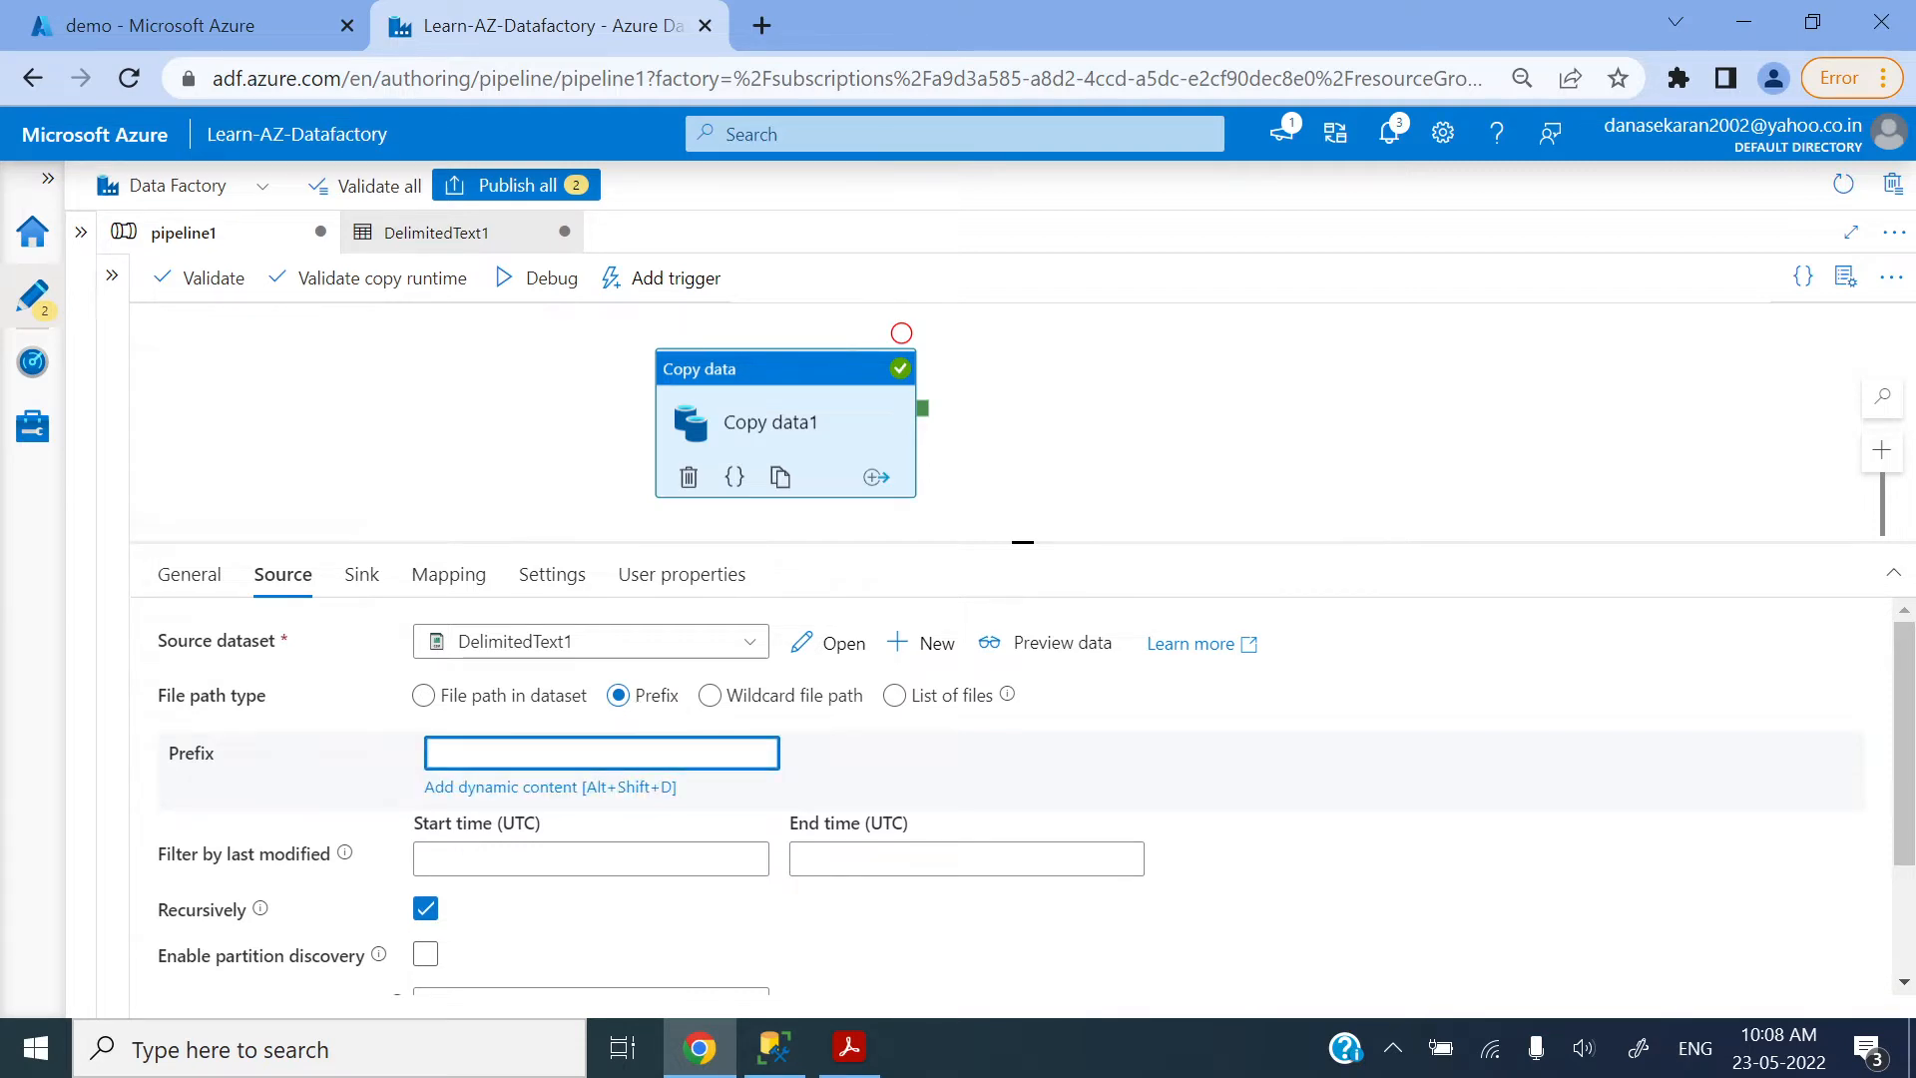
click(150, 22)
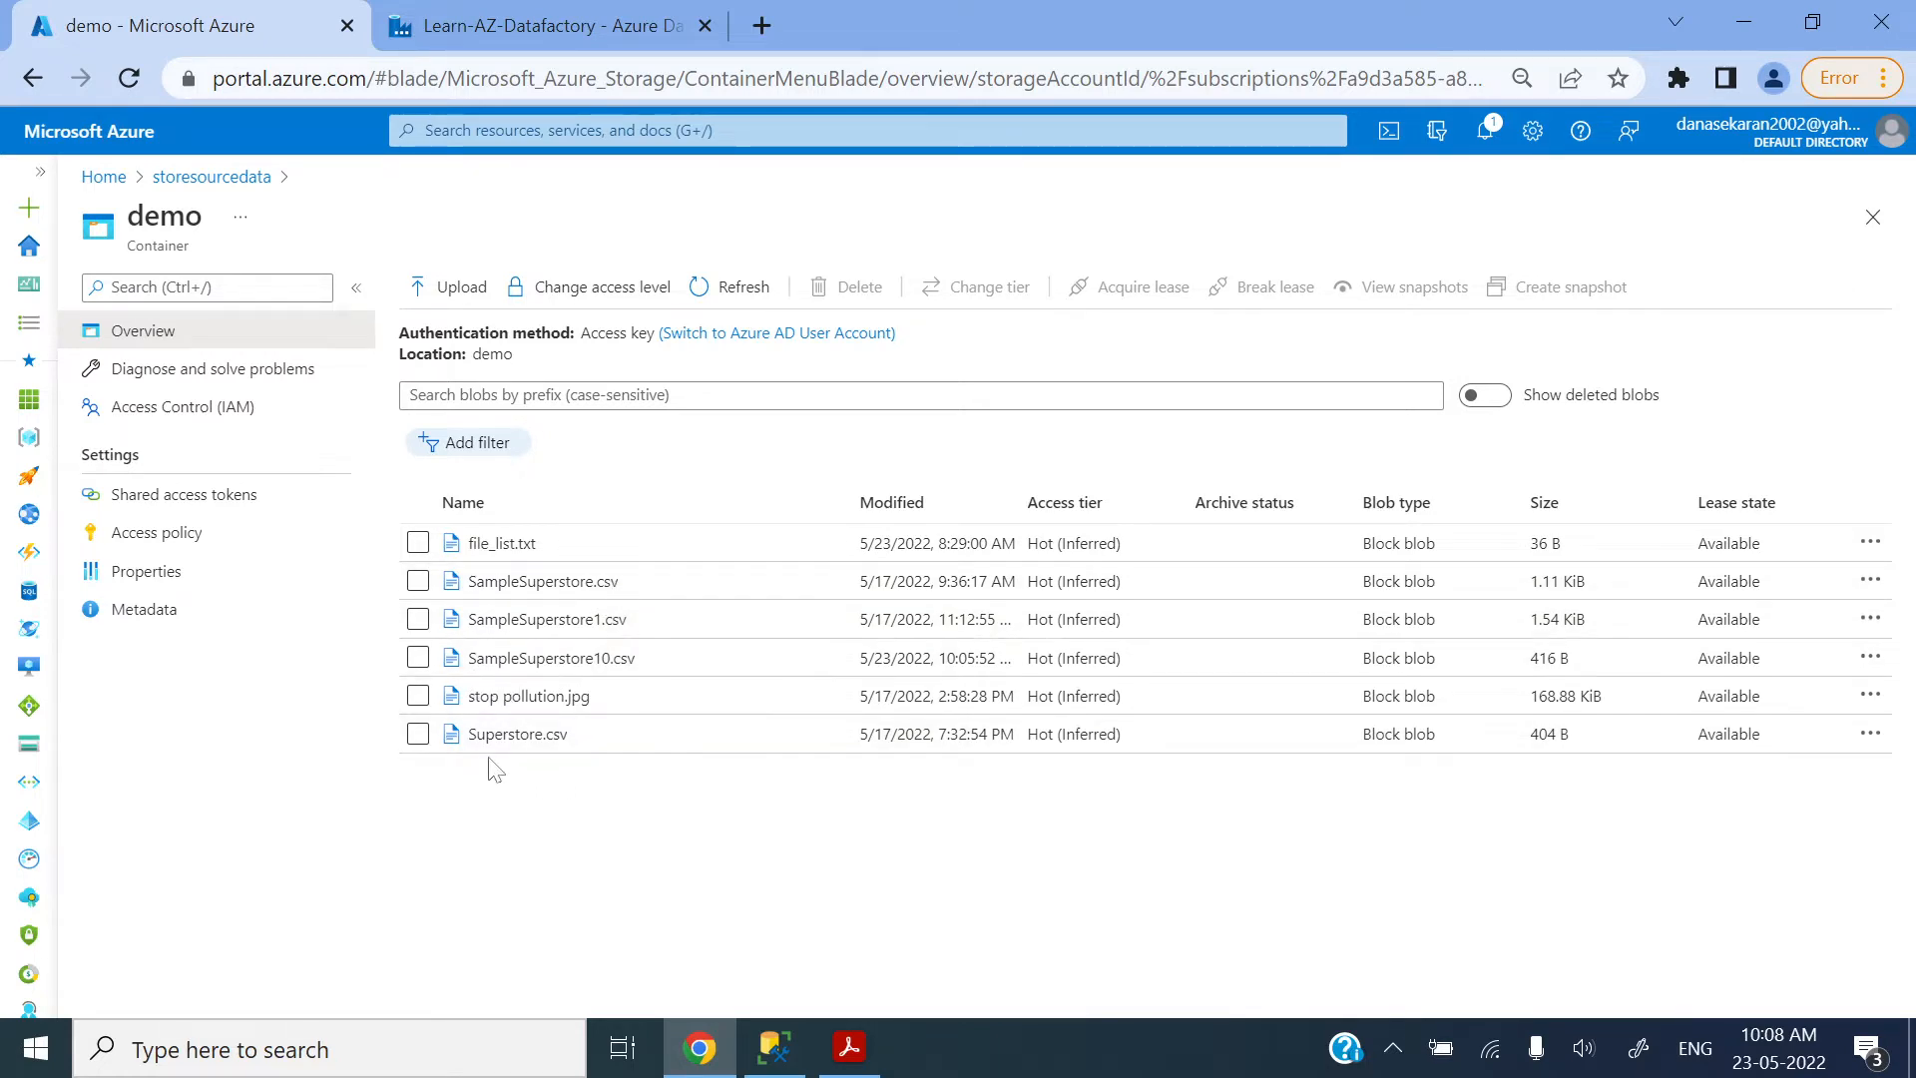
click(576, 27)
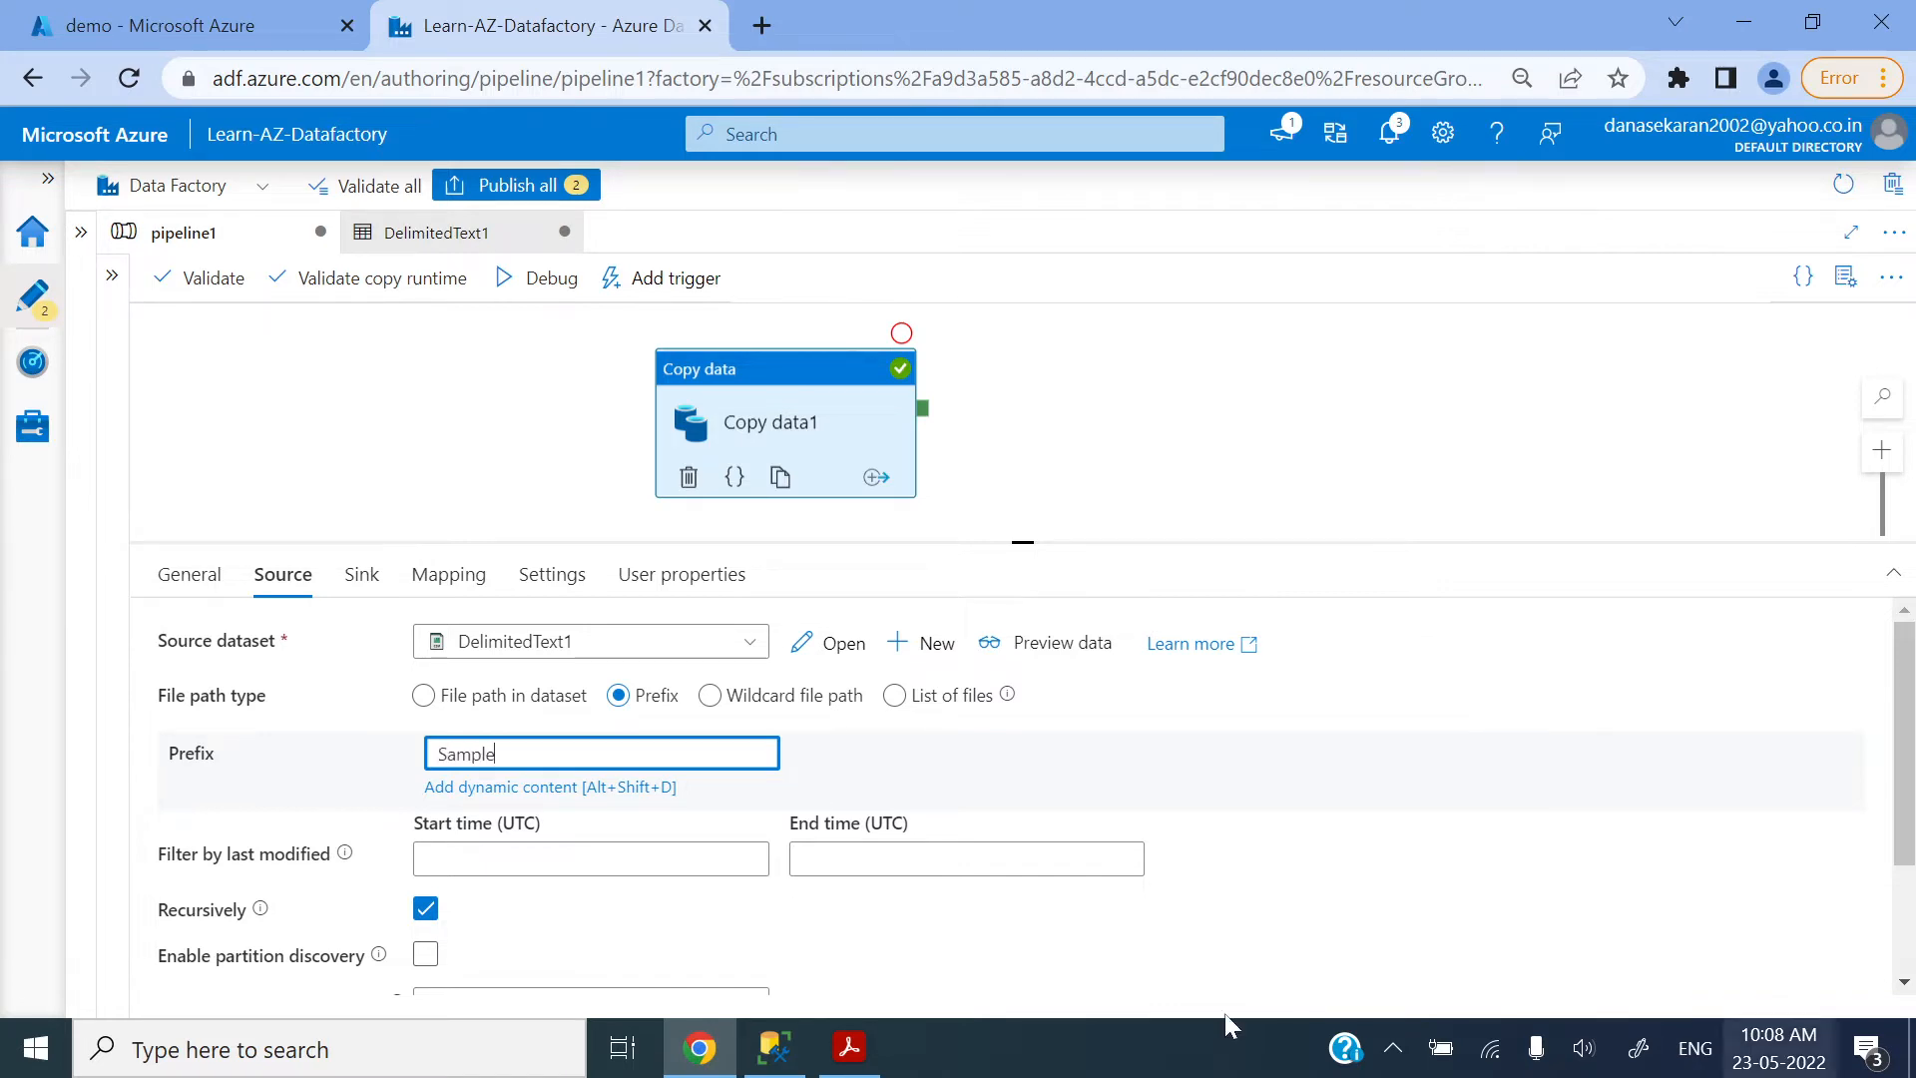
click(208, 40)
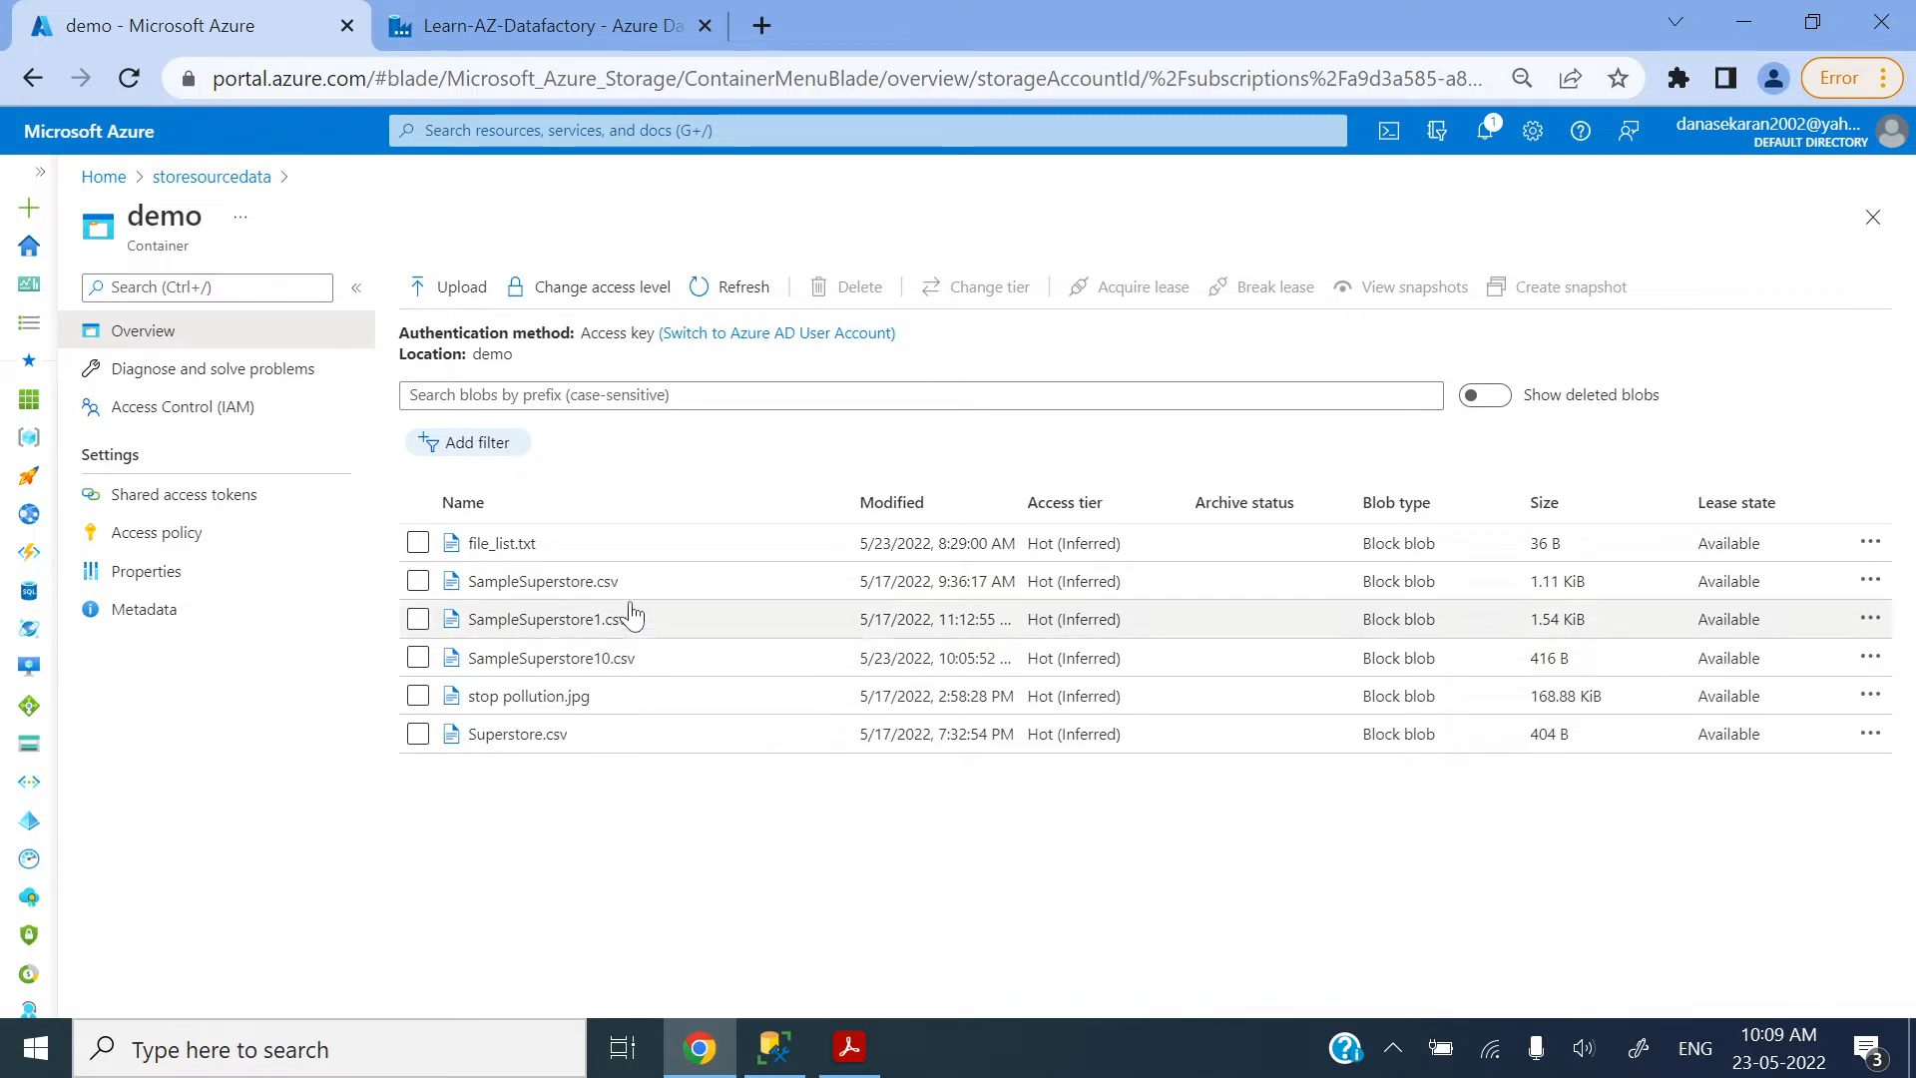
click(530, 27)
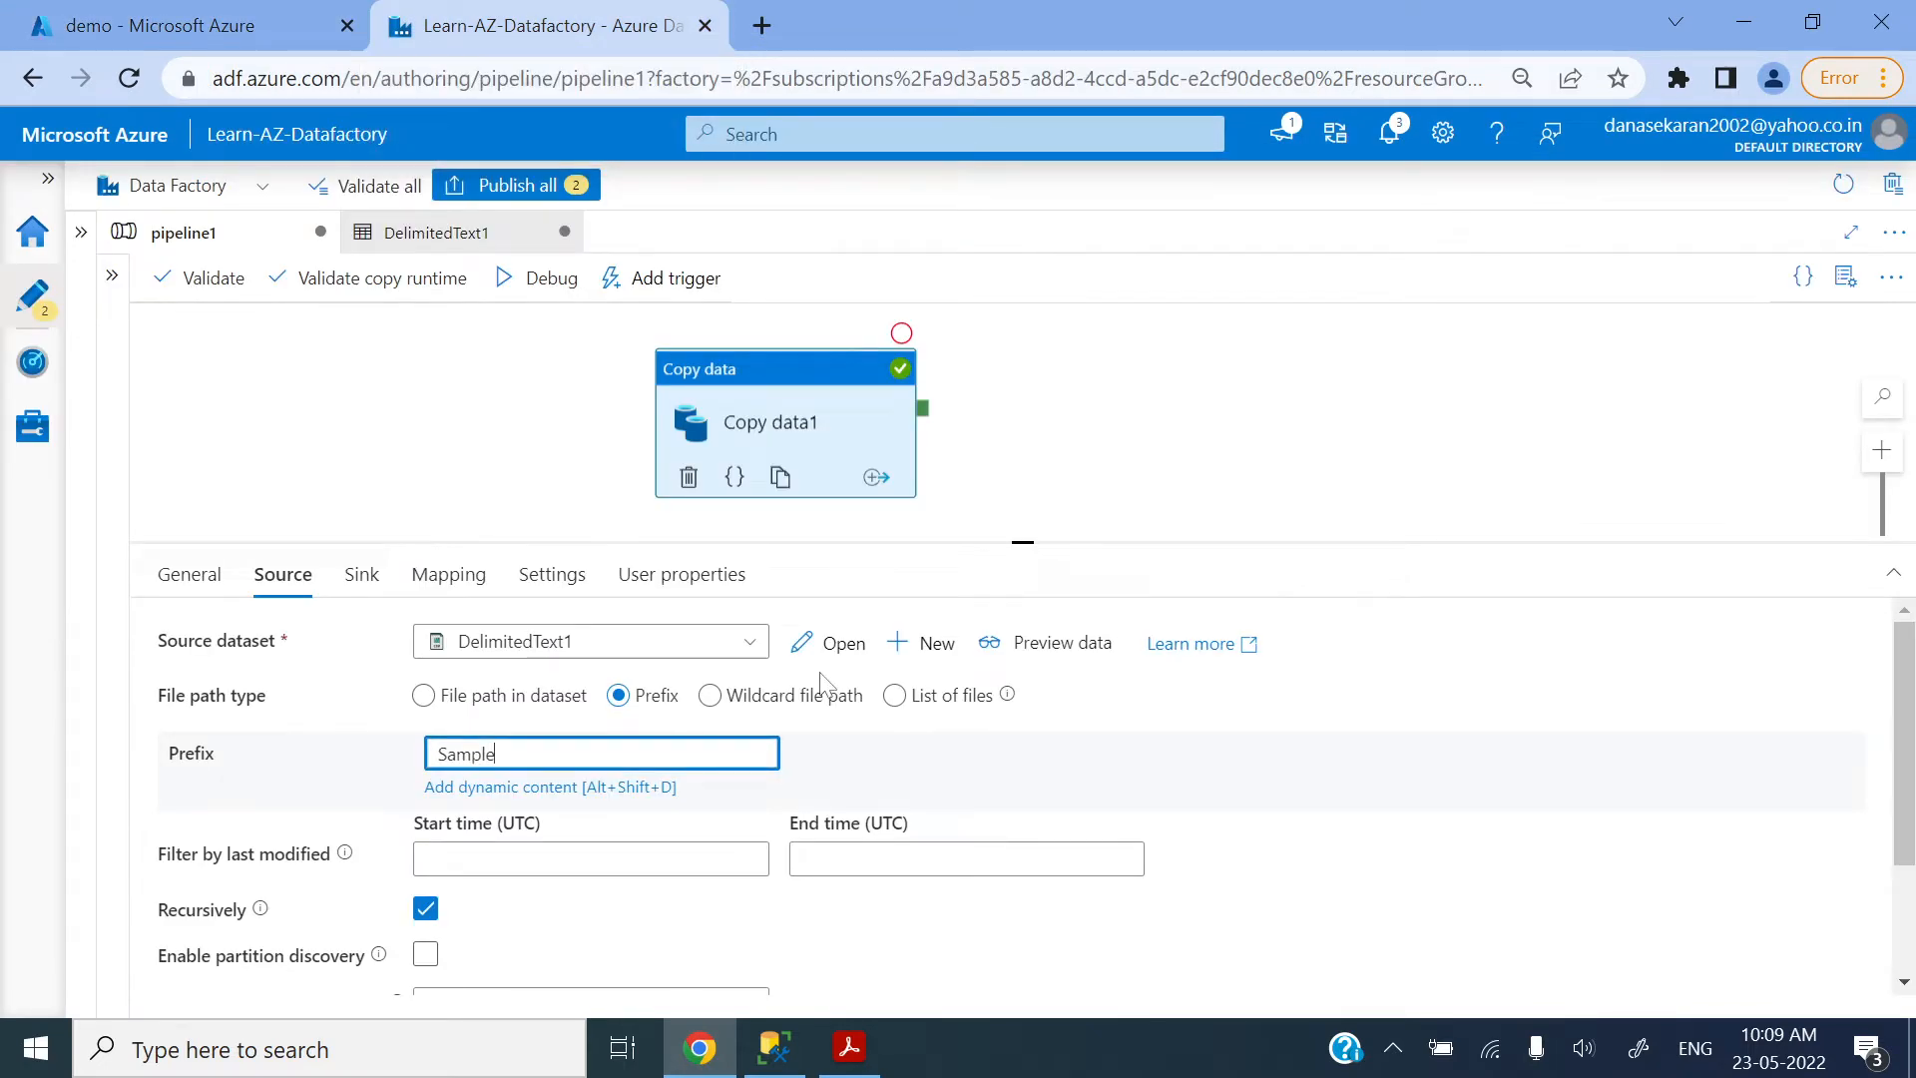
Step: Start a debug run of pipeline1 with the prefix-based source of Copy data1
click(1097, 425)
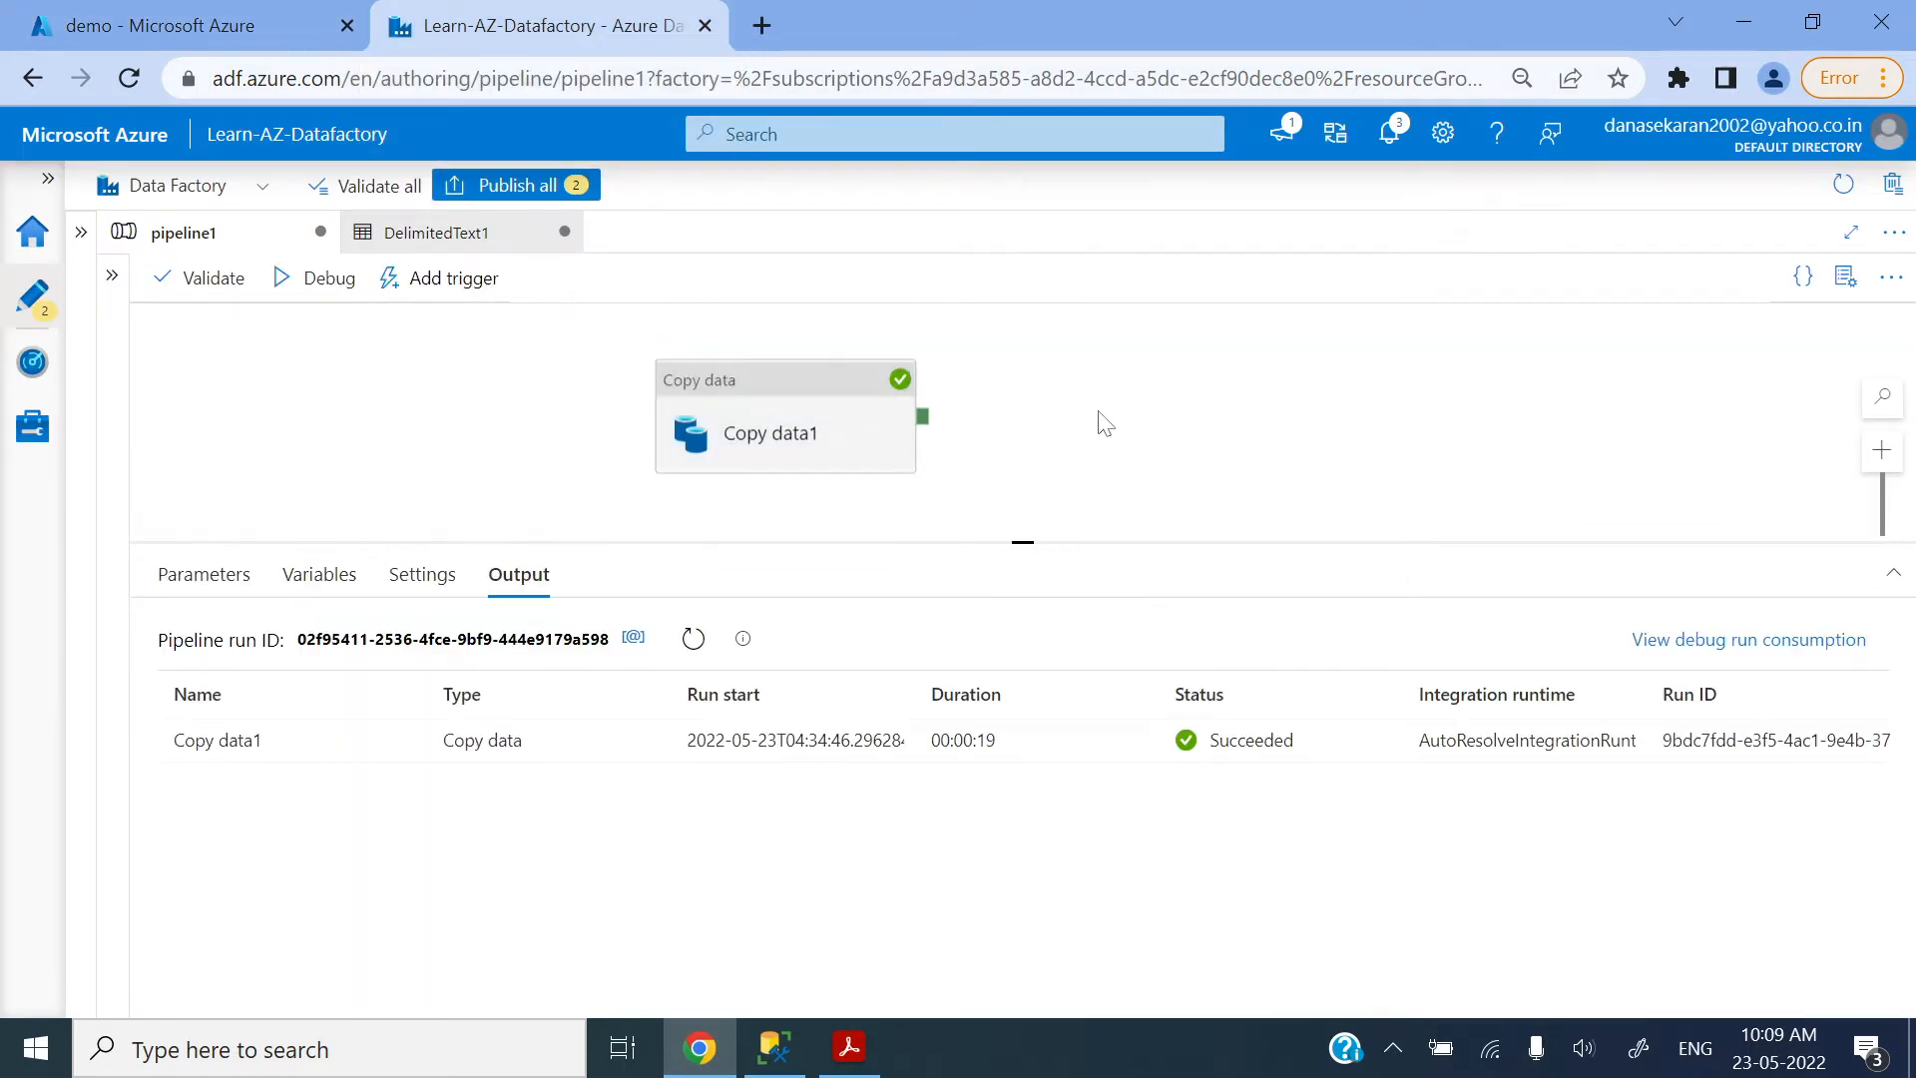
click(769, 398)
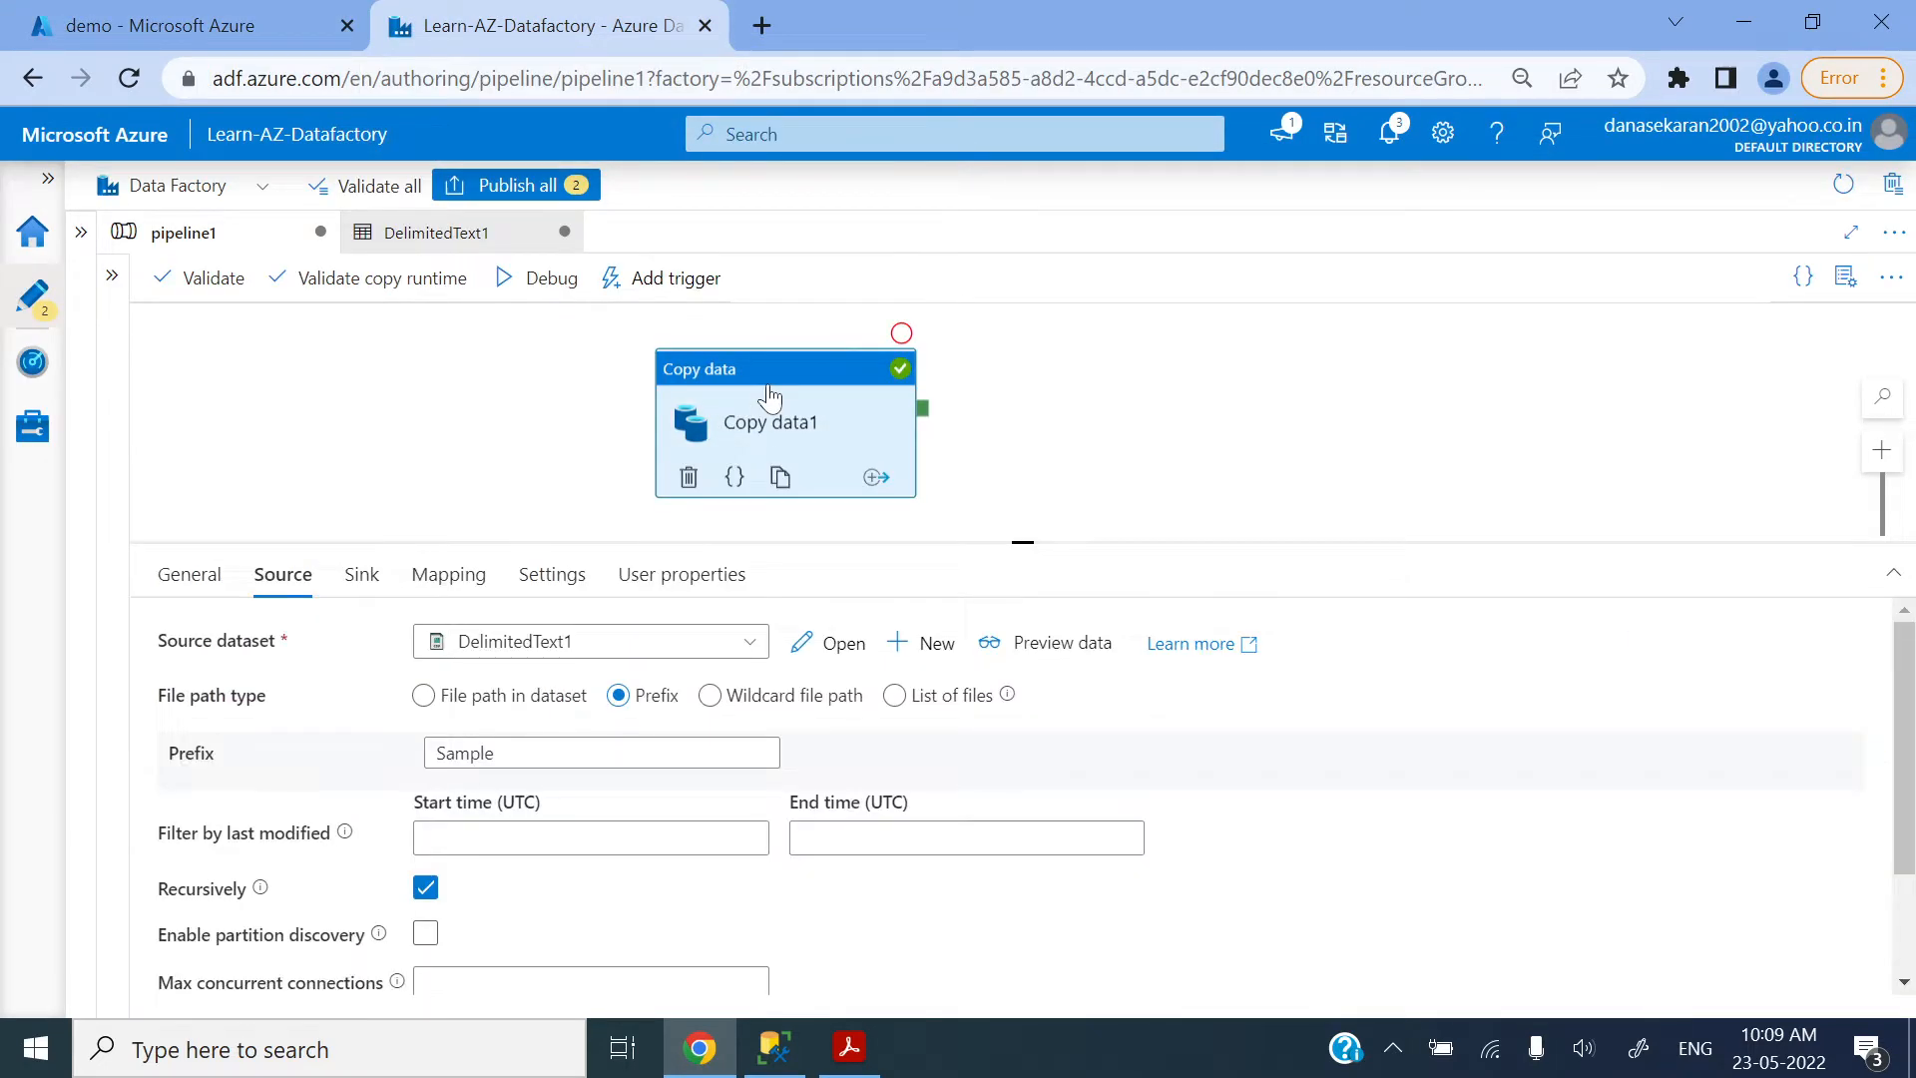
click(530, 283)
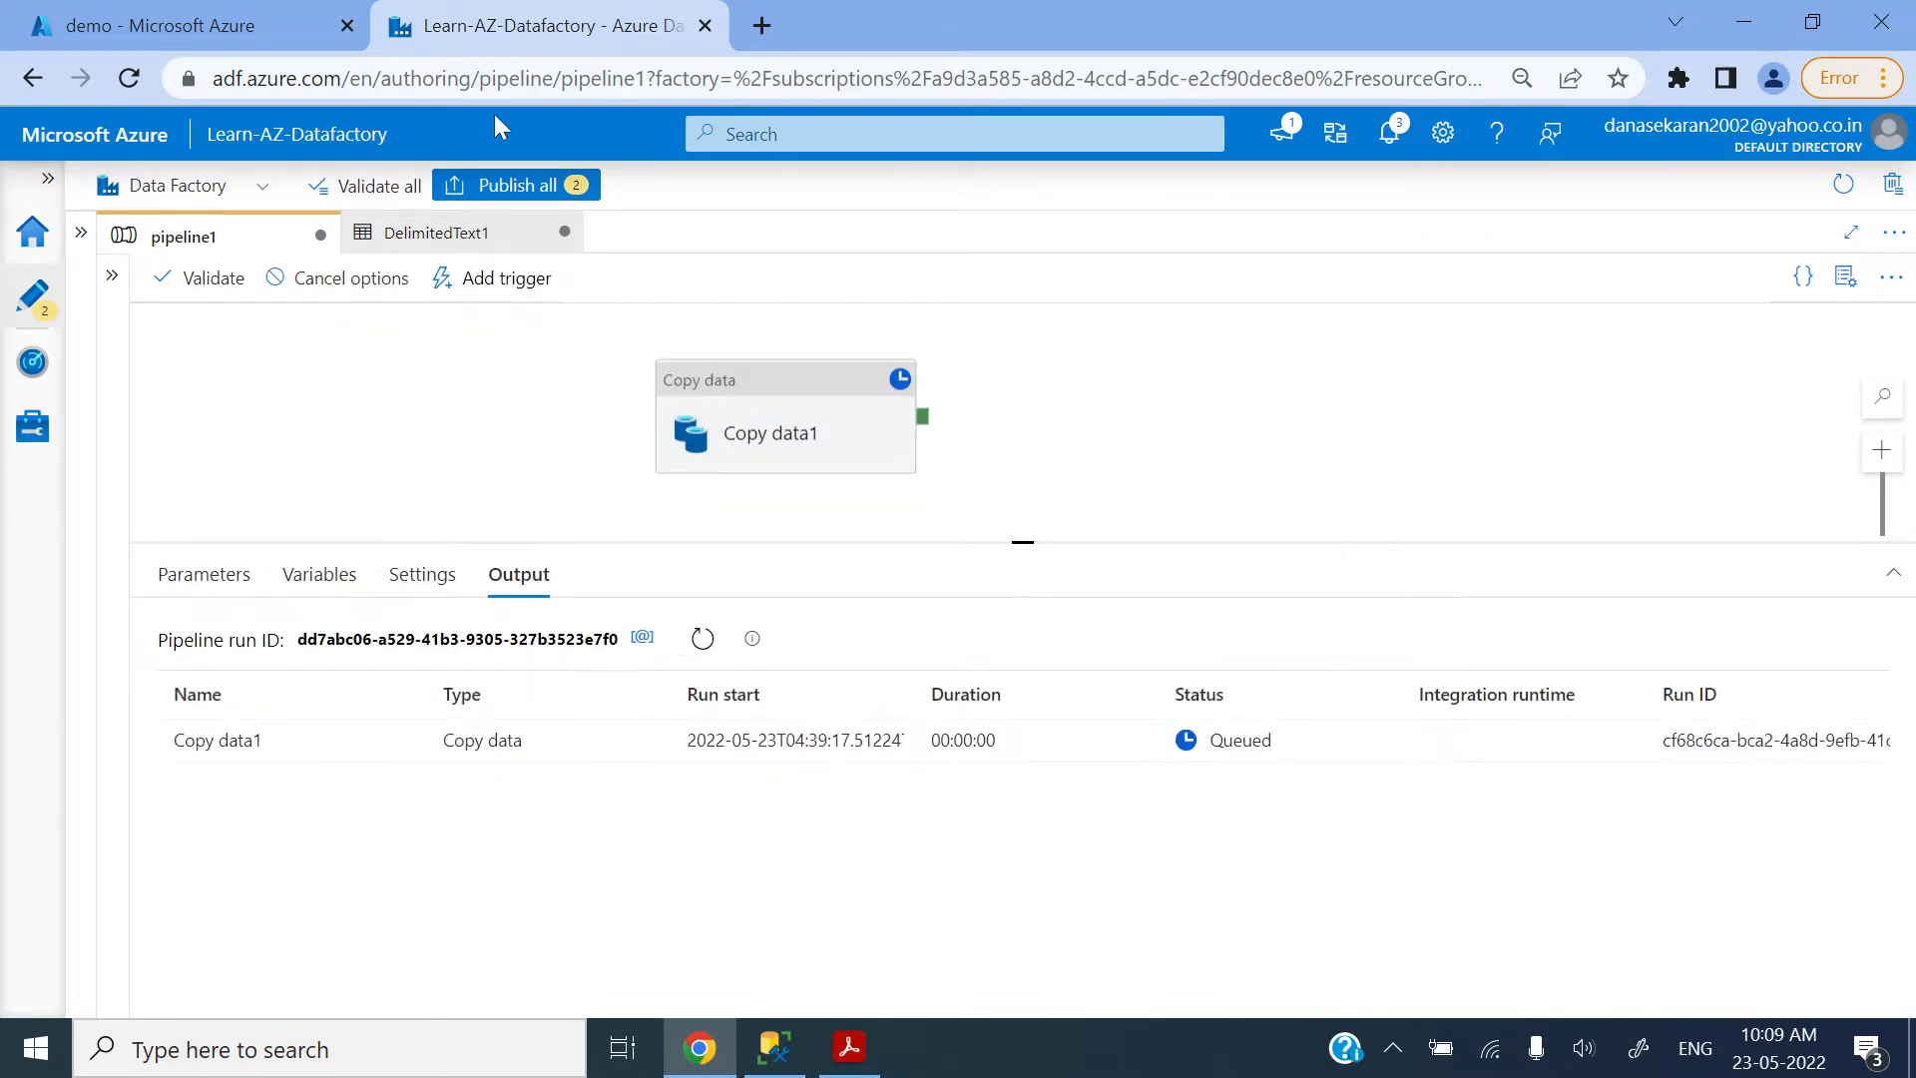
Step: Switch to SQL Server Management Studio and truncate the dbo.demosuperstore table
click(159, 25)
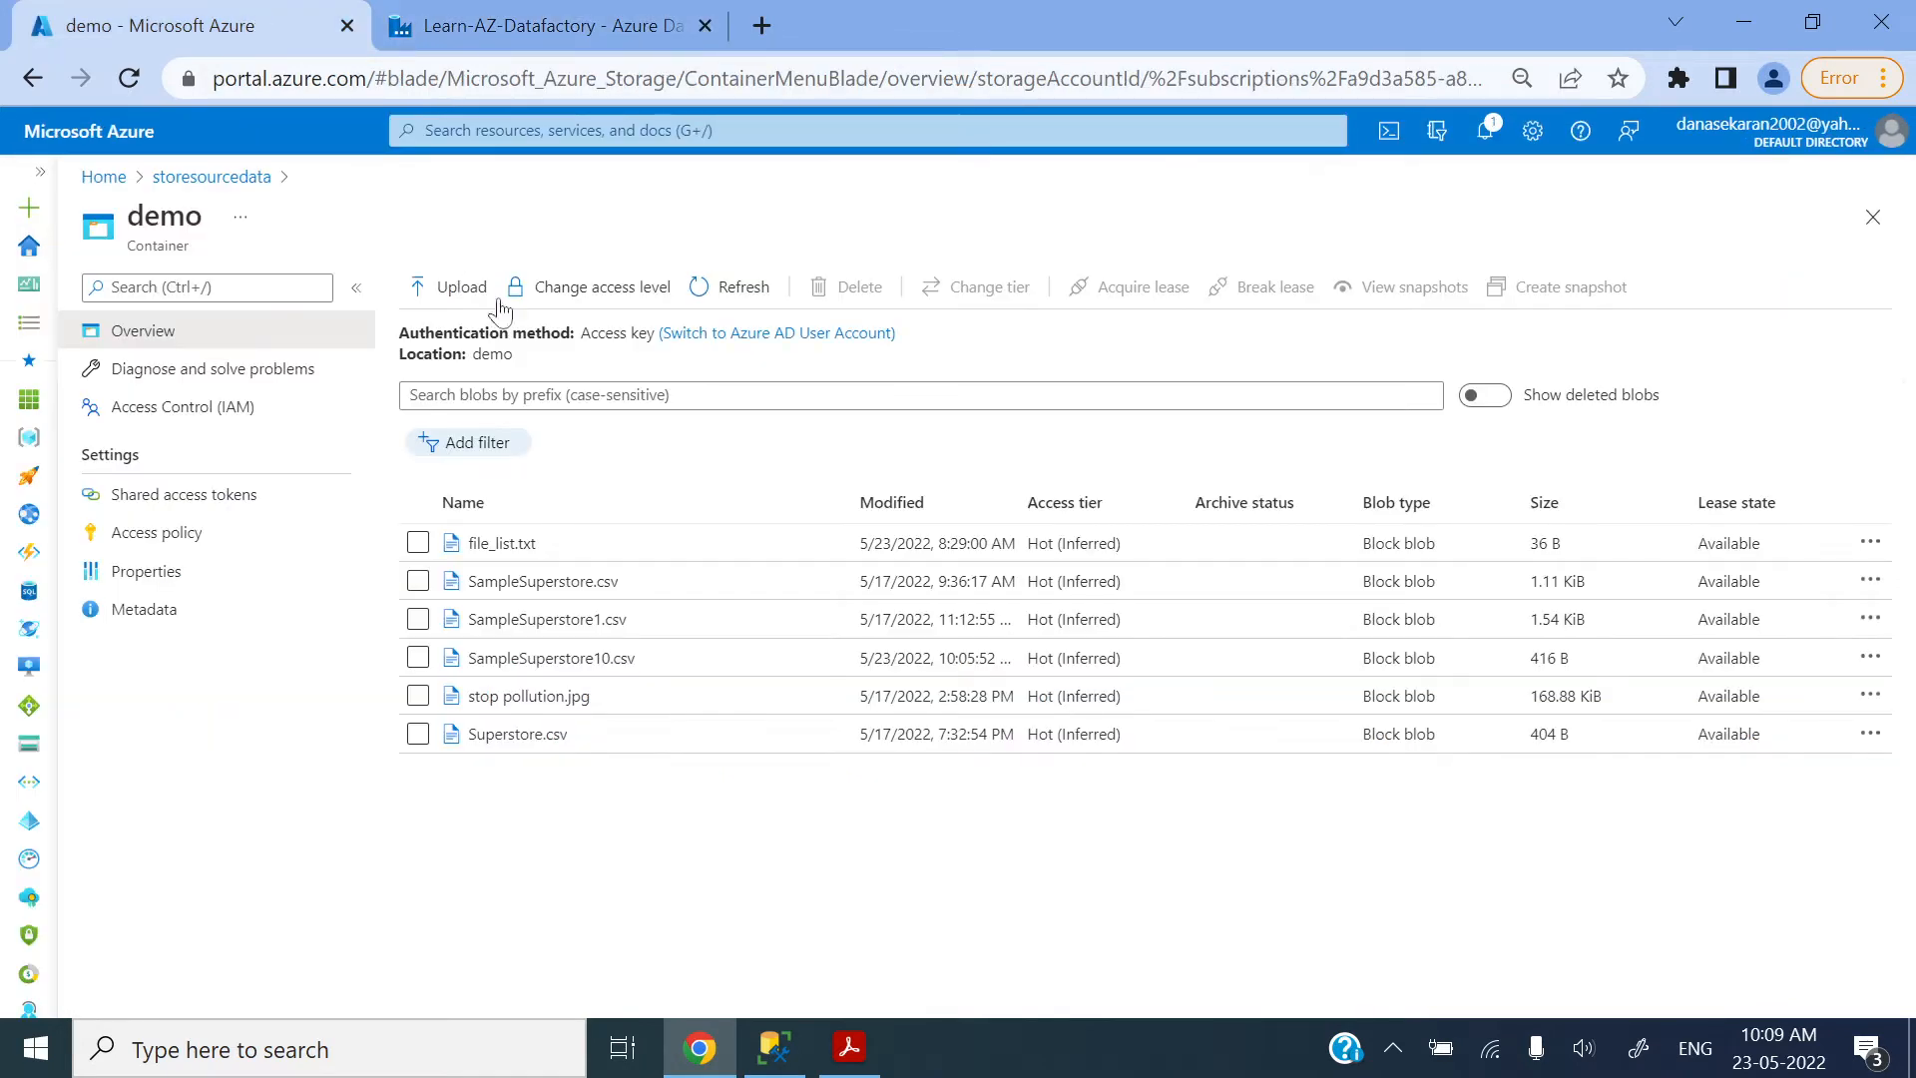
click(774, 1048)
drag(872, 295, 455, 295)
click(424, 144)
click(856, 218)
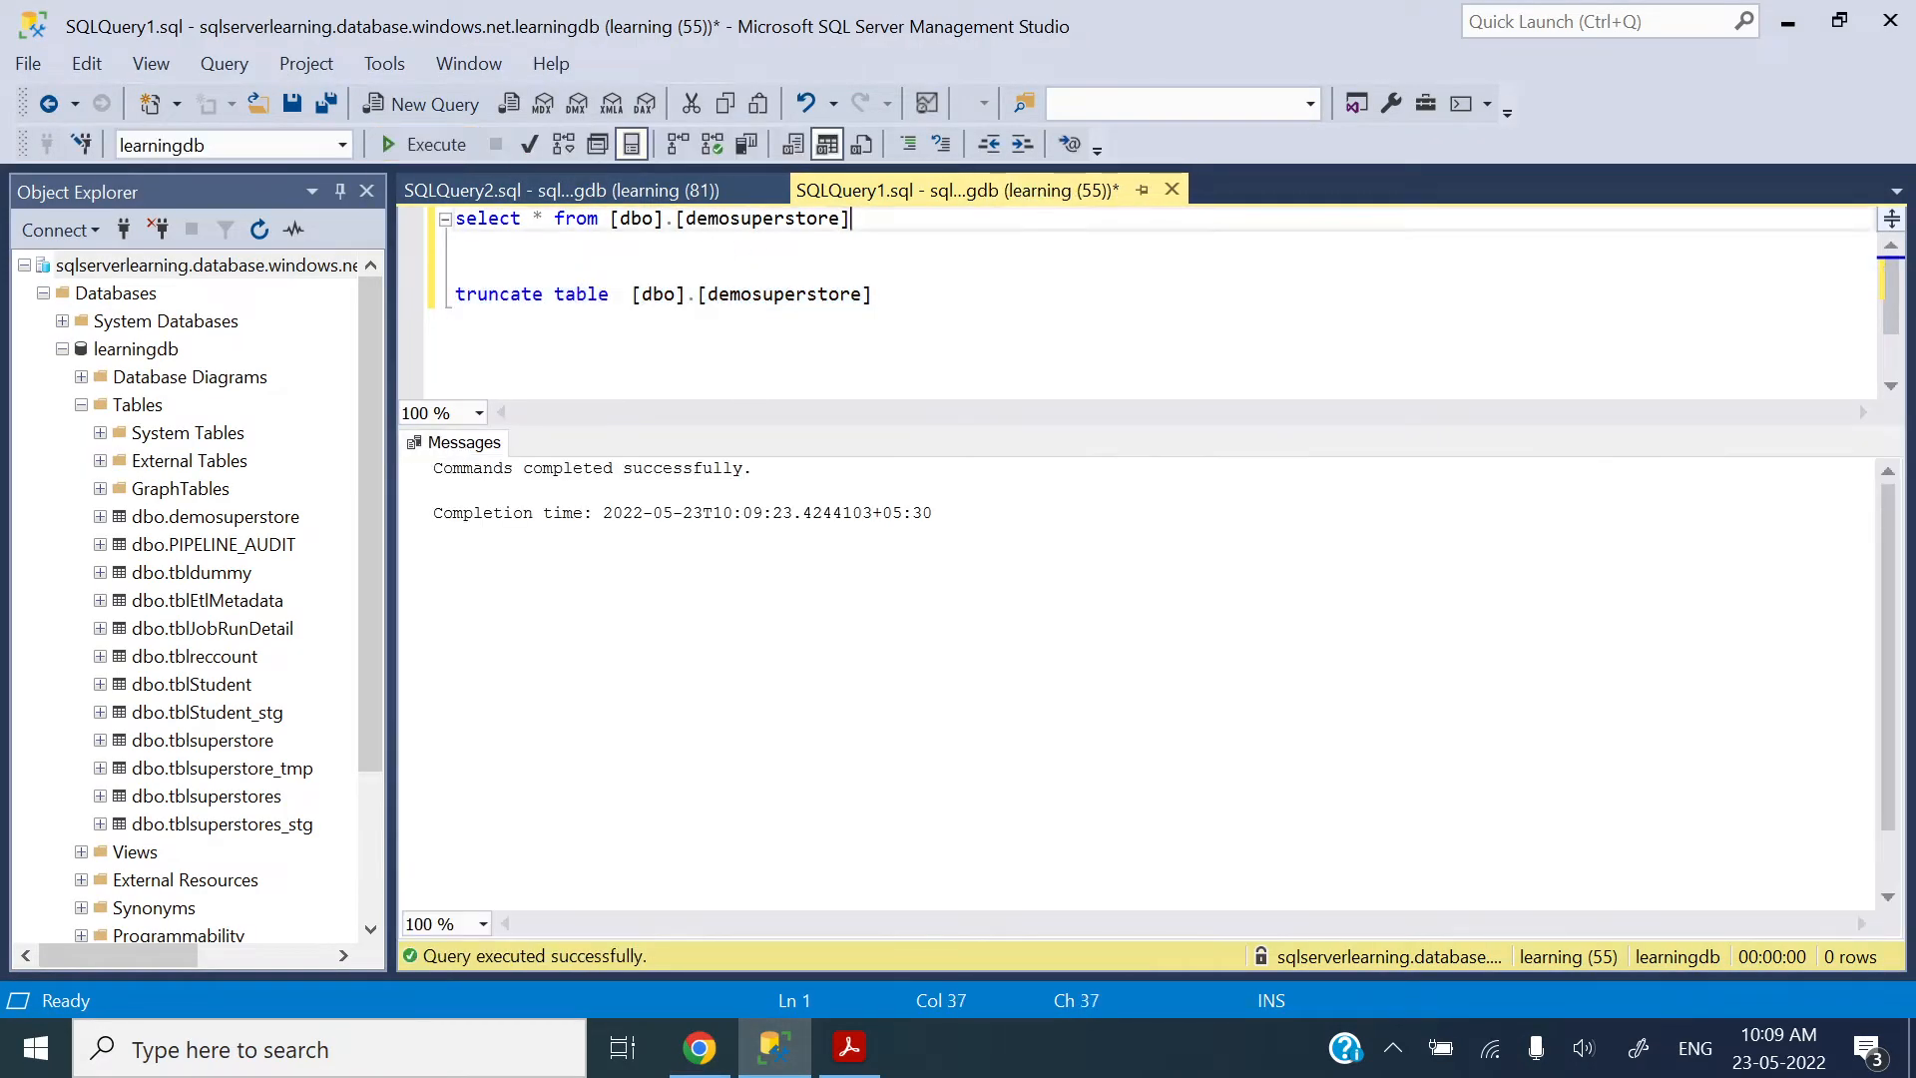
Step: Query all rows of dbo.demosuperstore, and switch back to the demo container in Chrome
drag(856, 218, 455, 219)
click(424, 145)
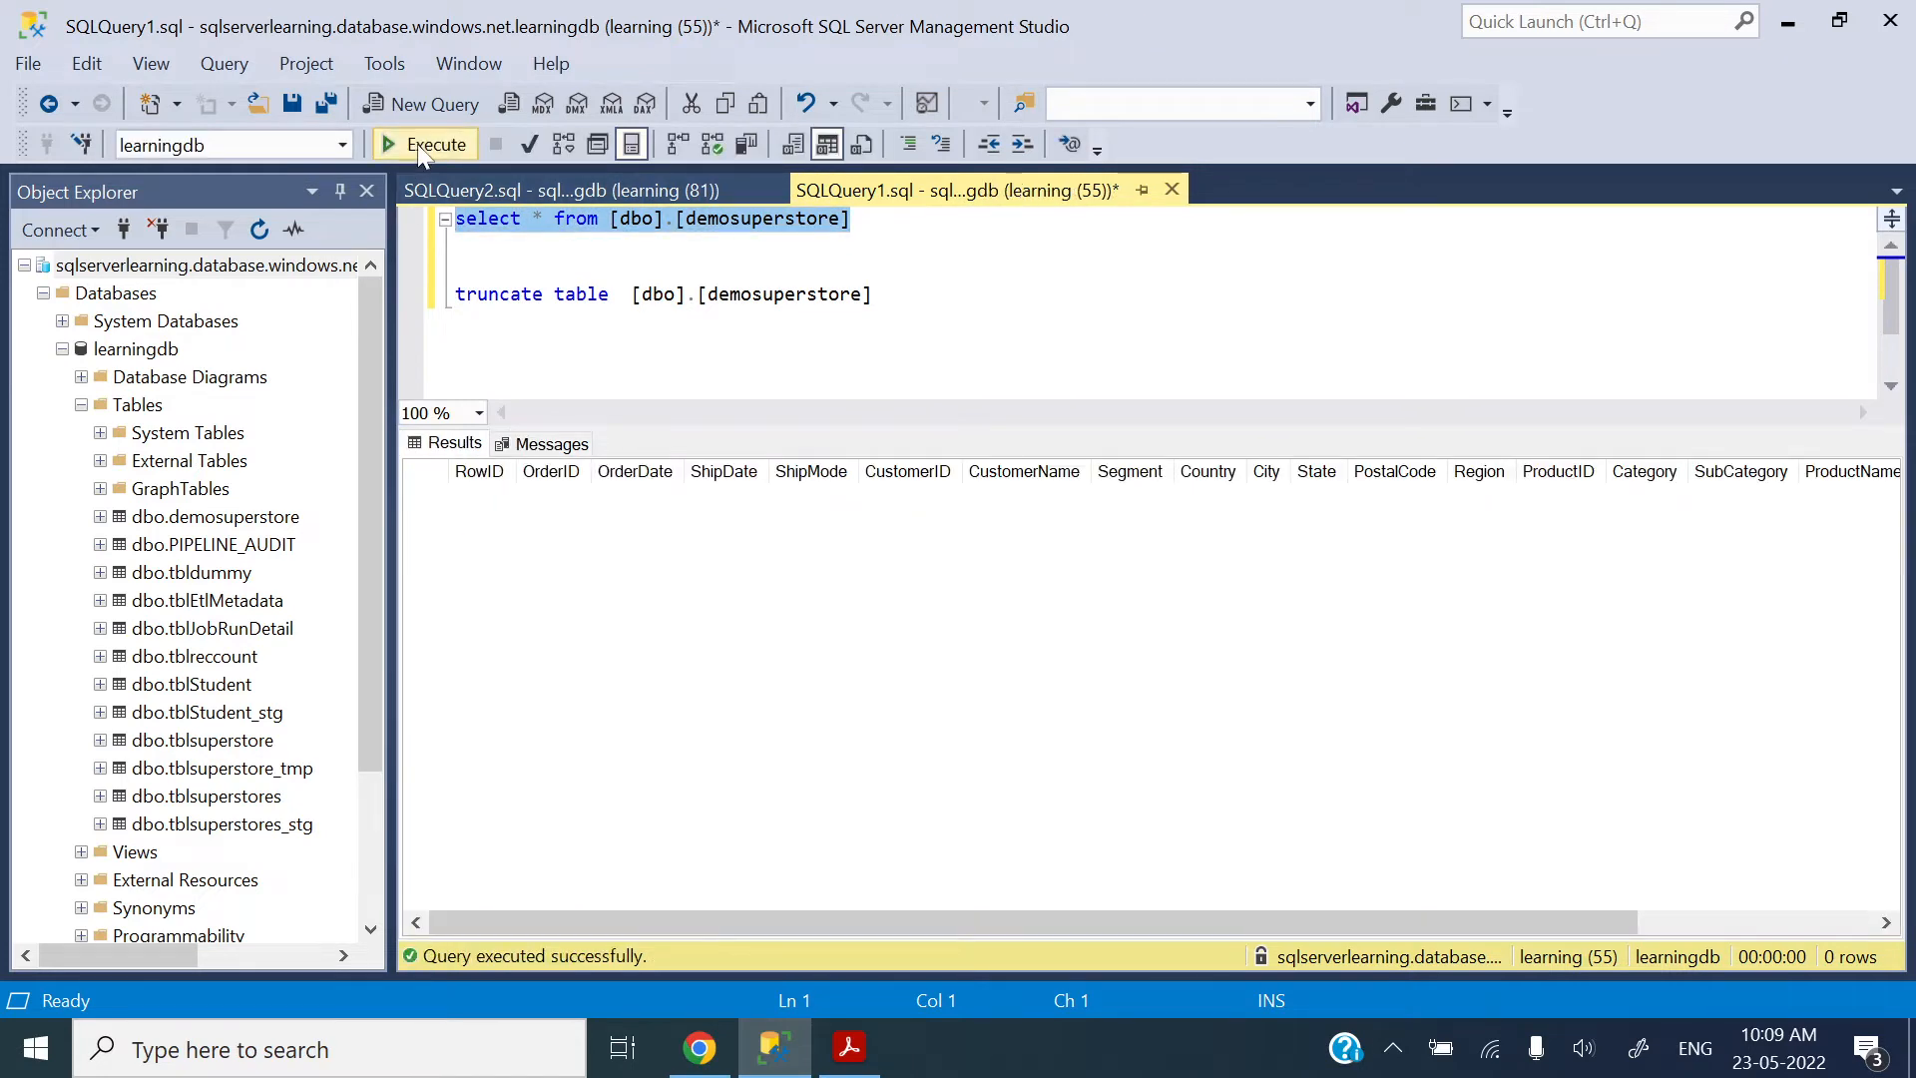
key(alt+Tab)
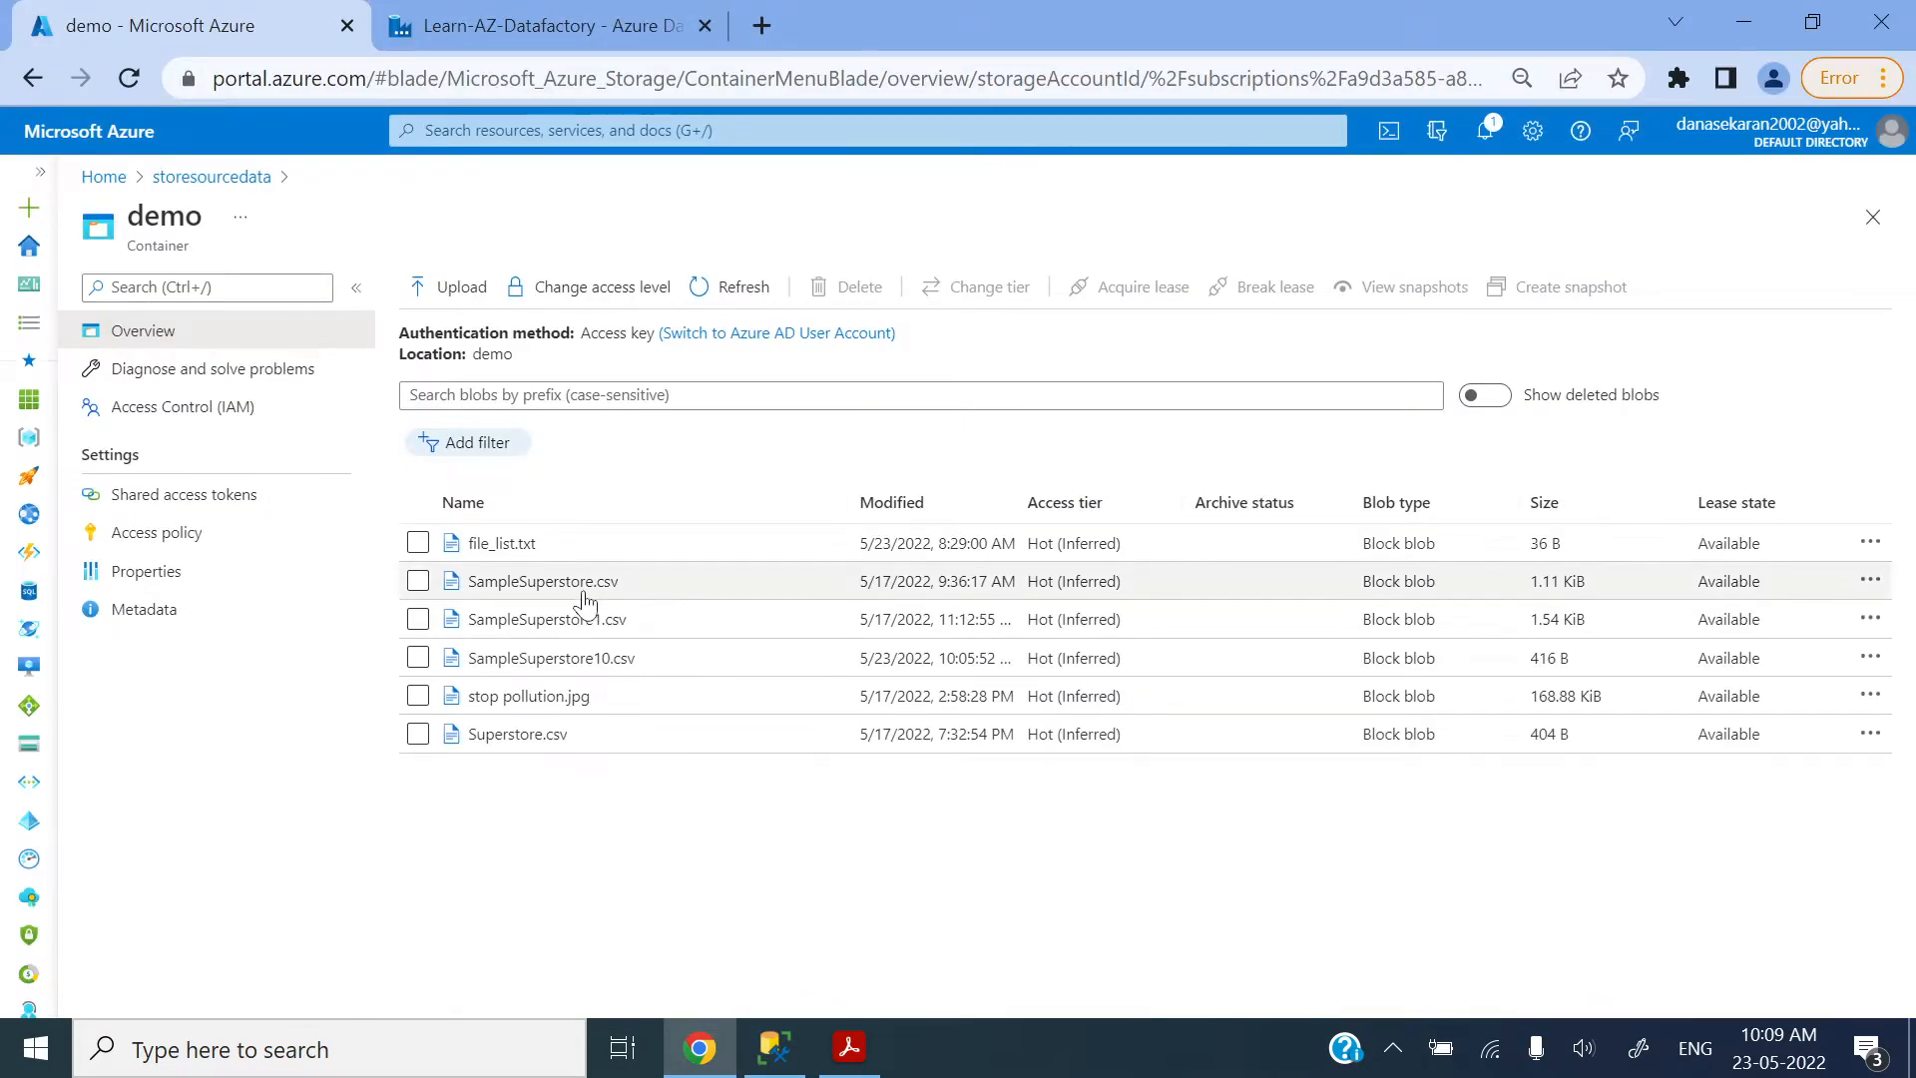
Step: Examine the contents of SampleSuperstore.csv, SampleSuperstore1.csv and SampleSuperstore10.csv in the demo container
click(555, 582)
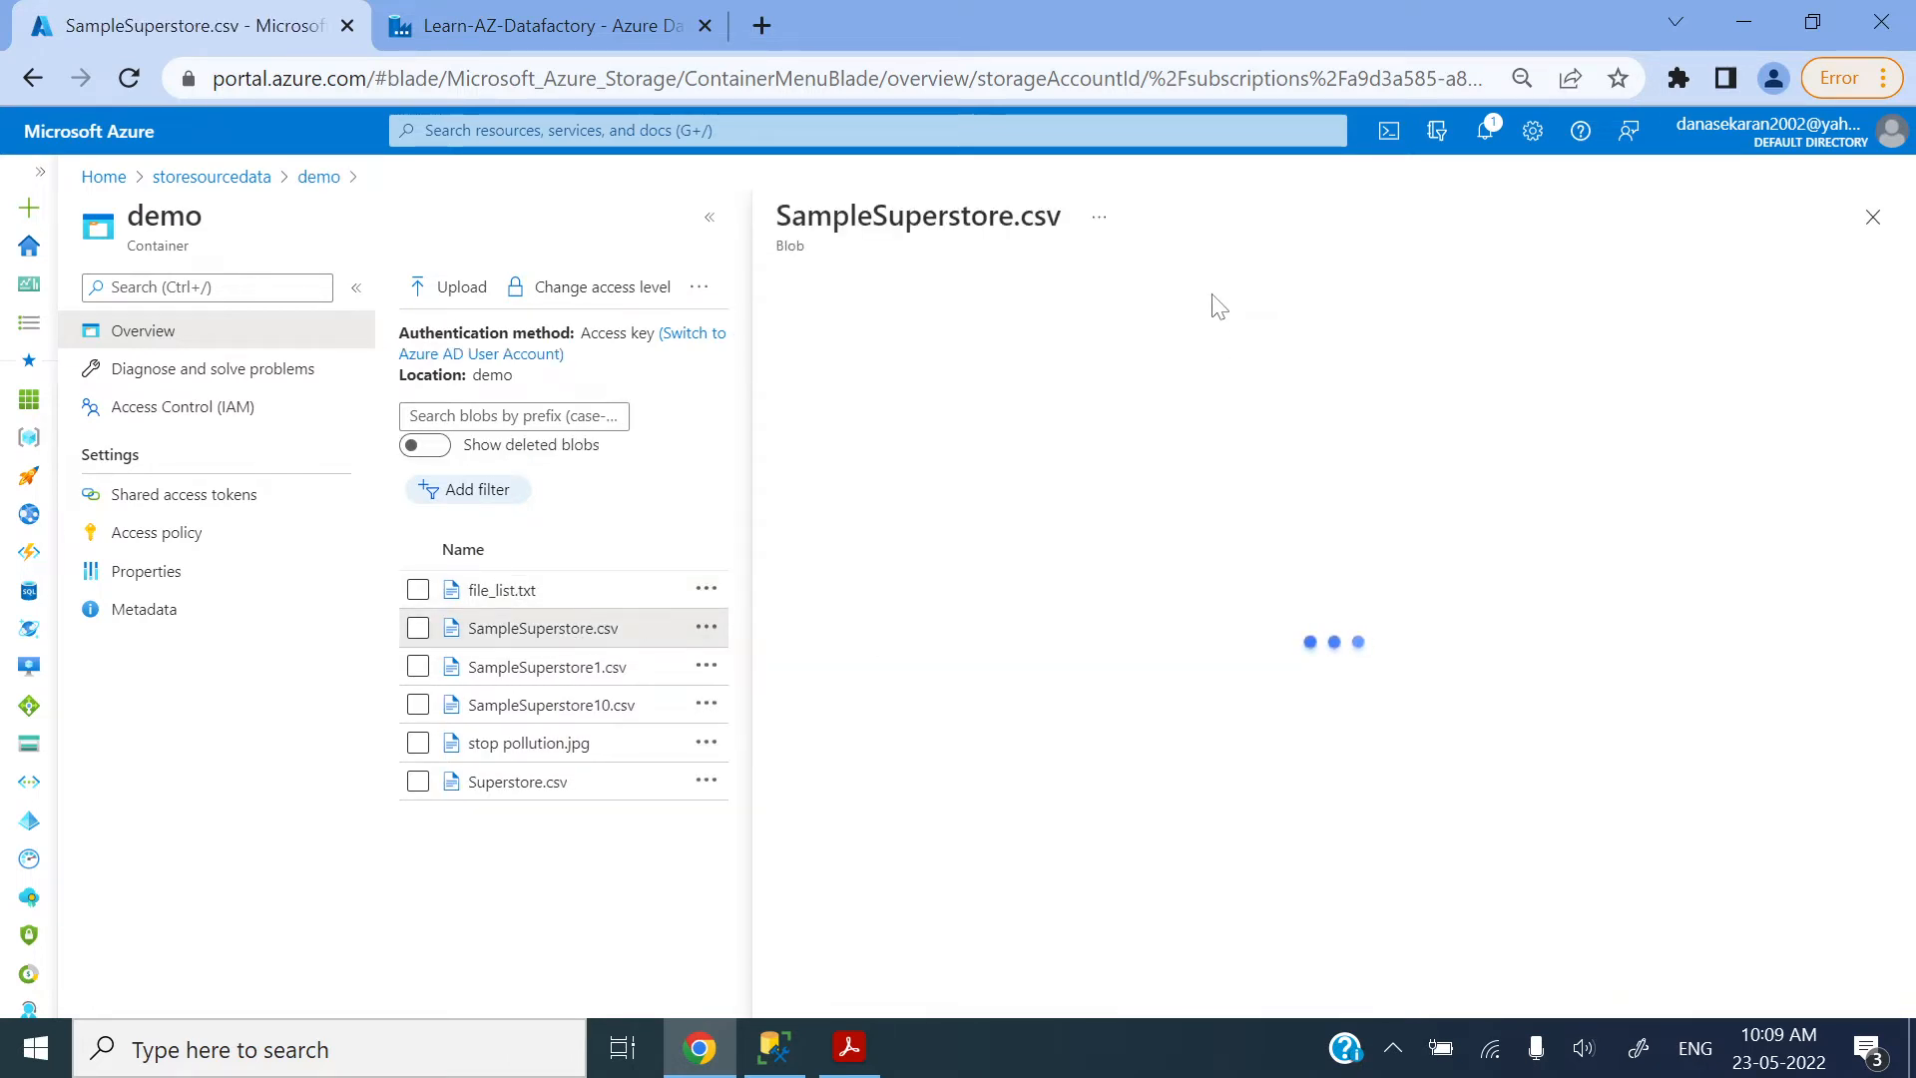
click(1098, 343)
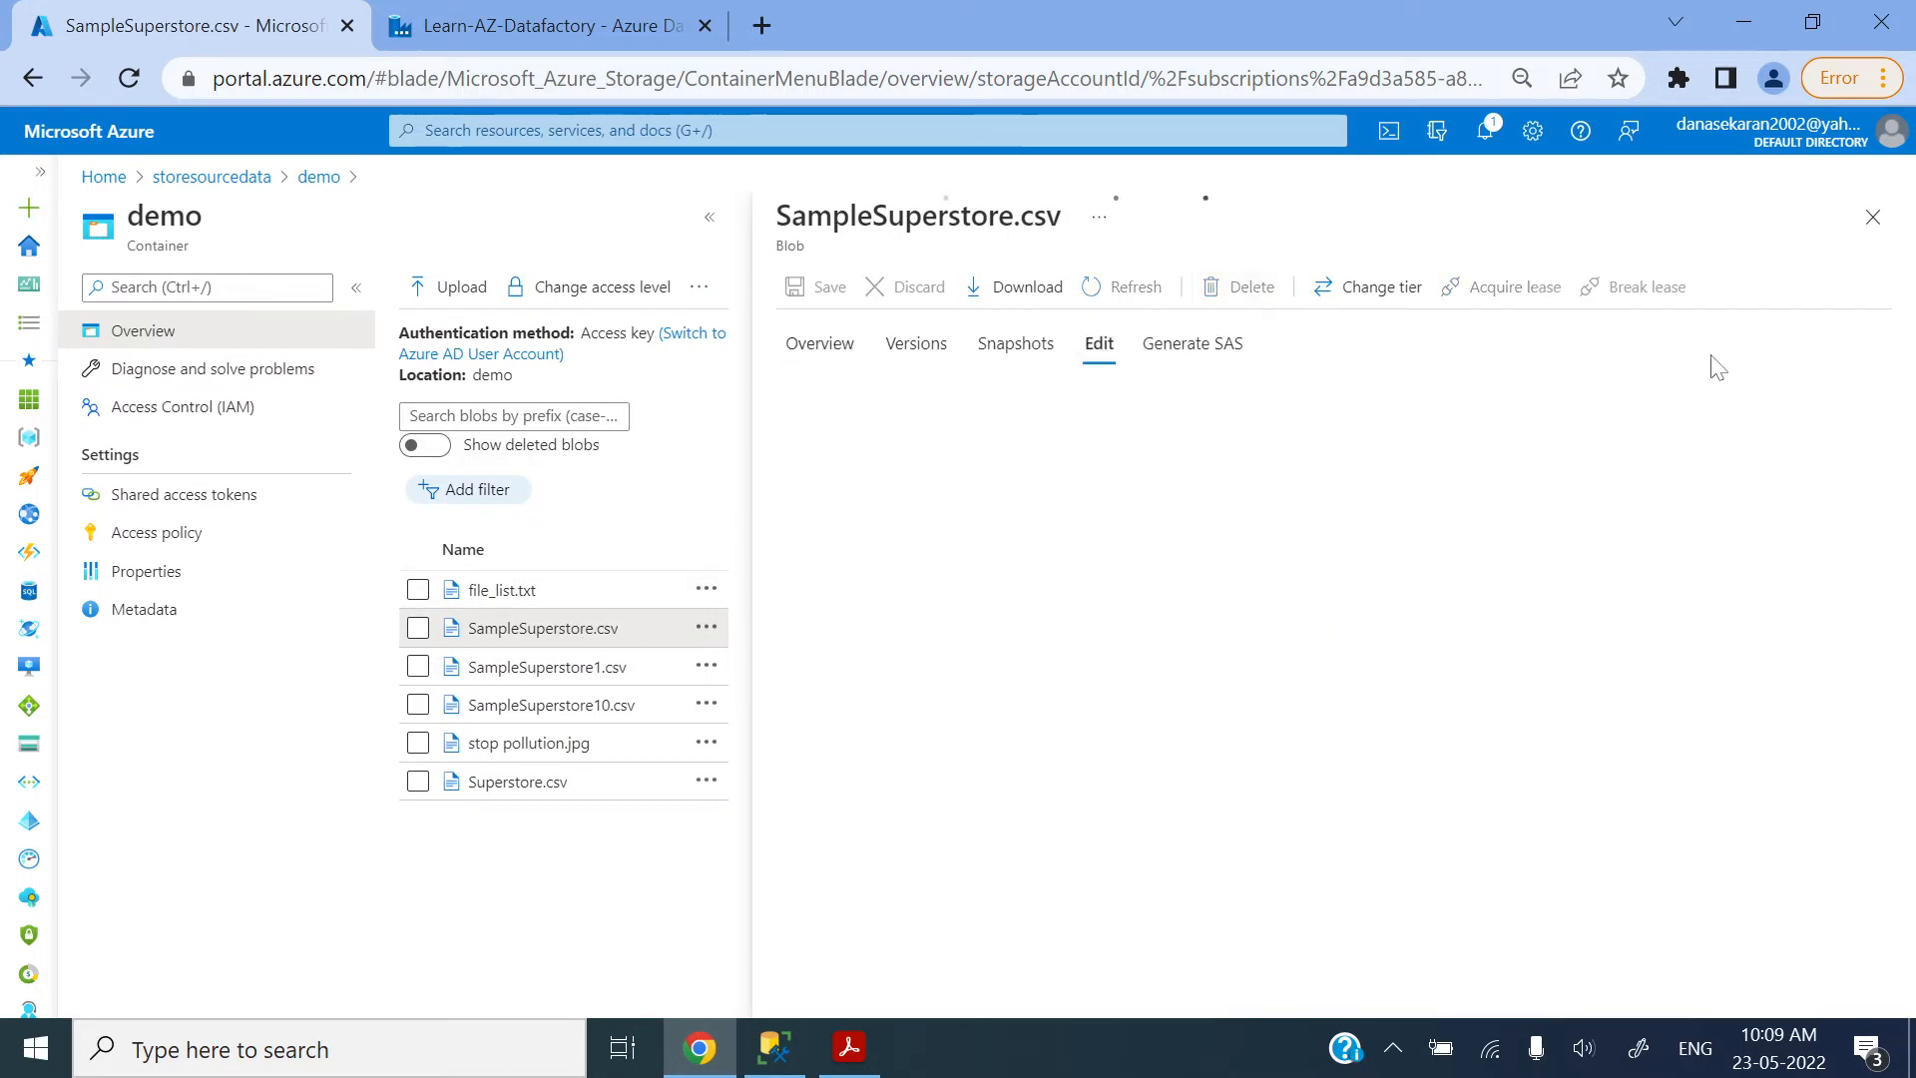
click(1881, 230)
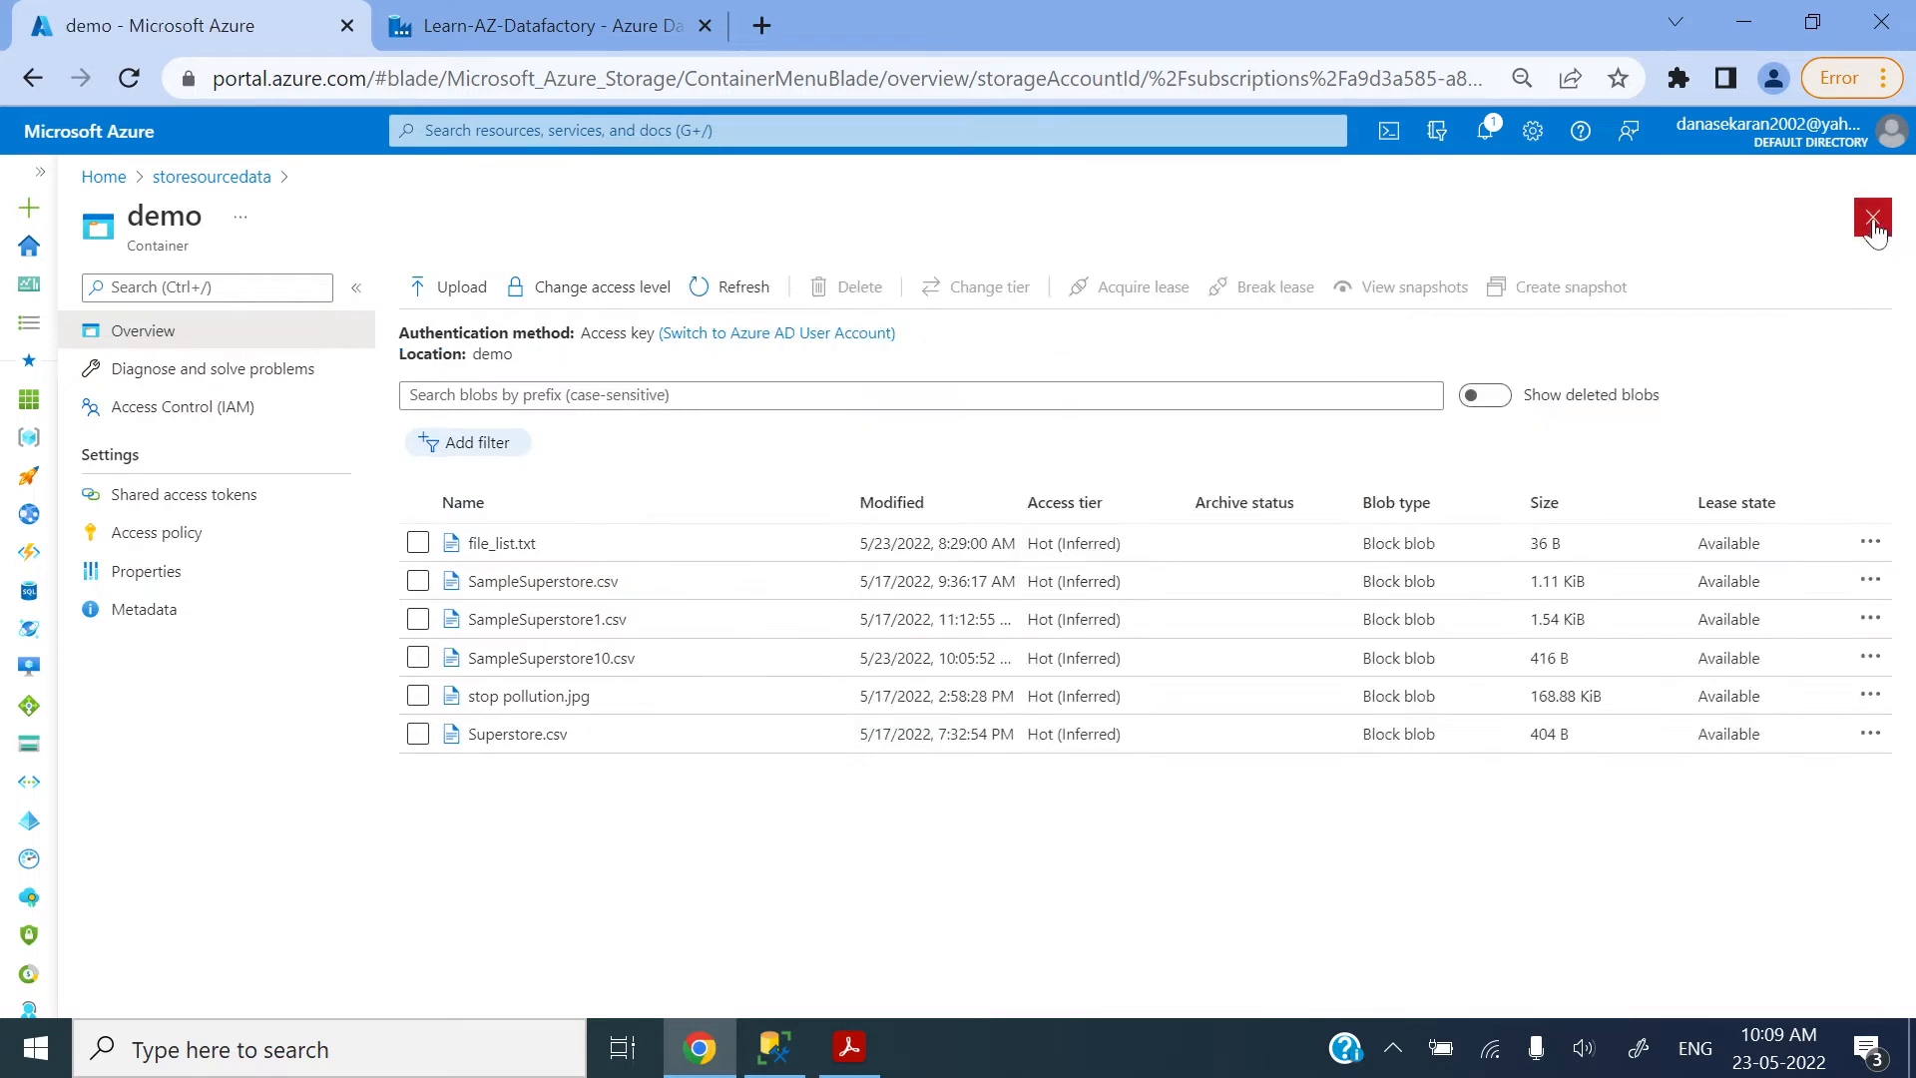
click(582, 618)
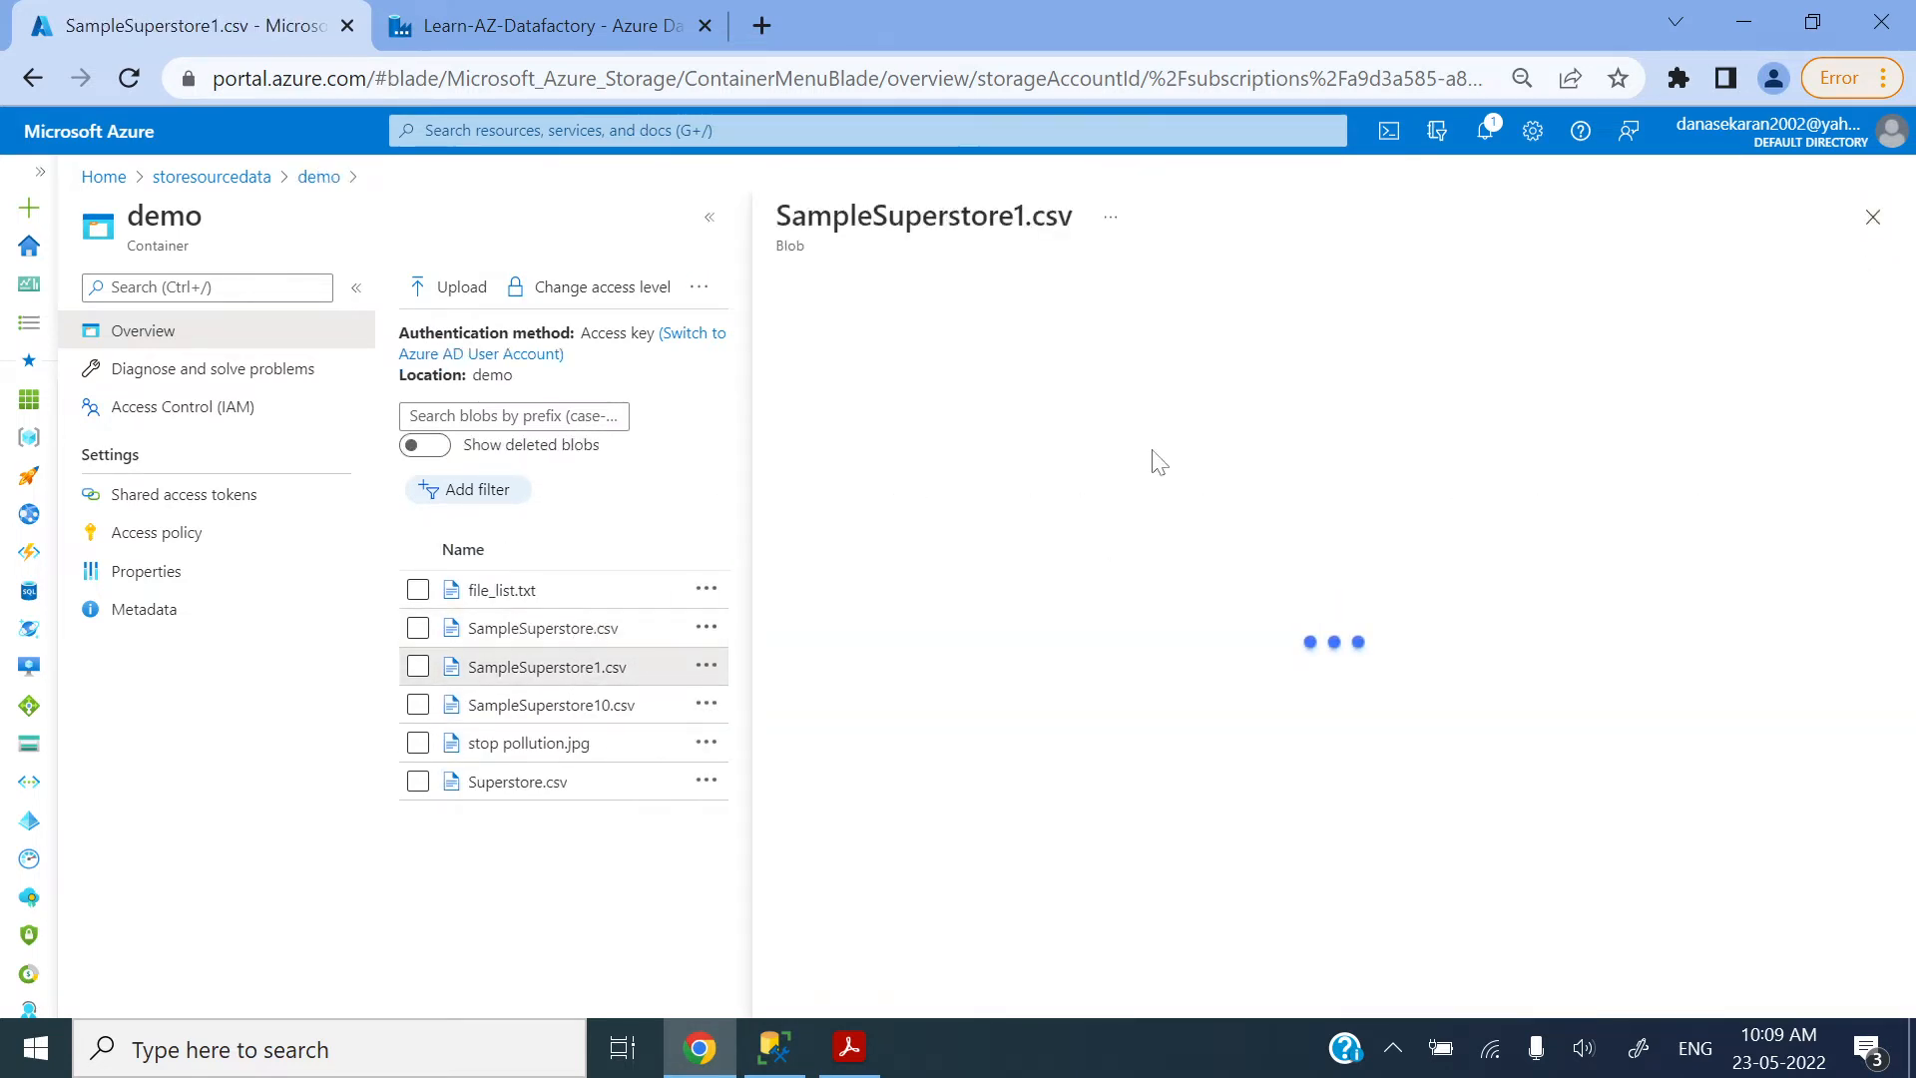
click(1099, 343)
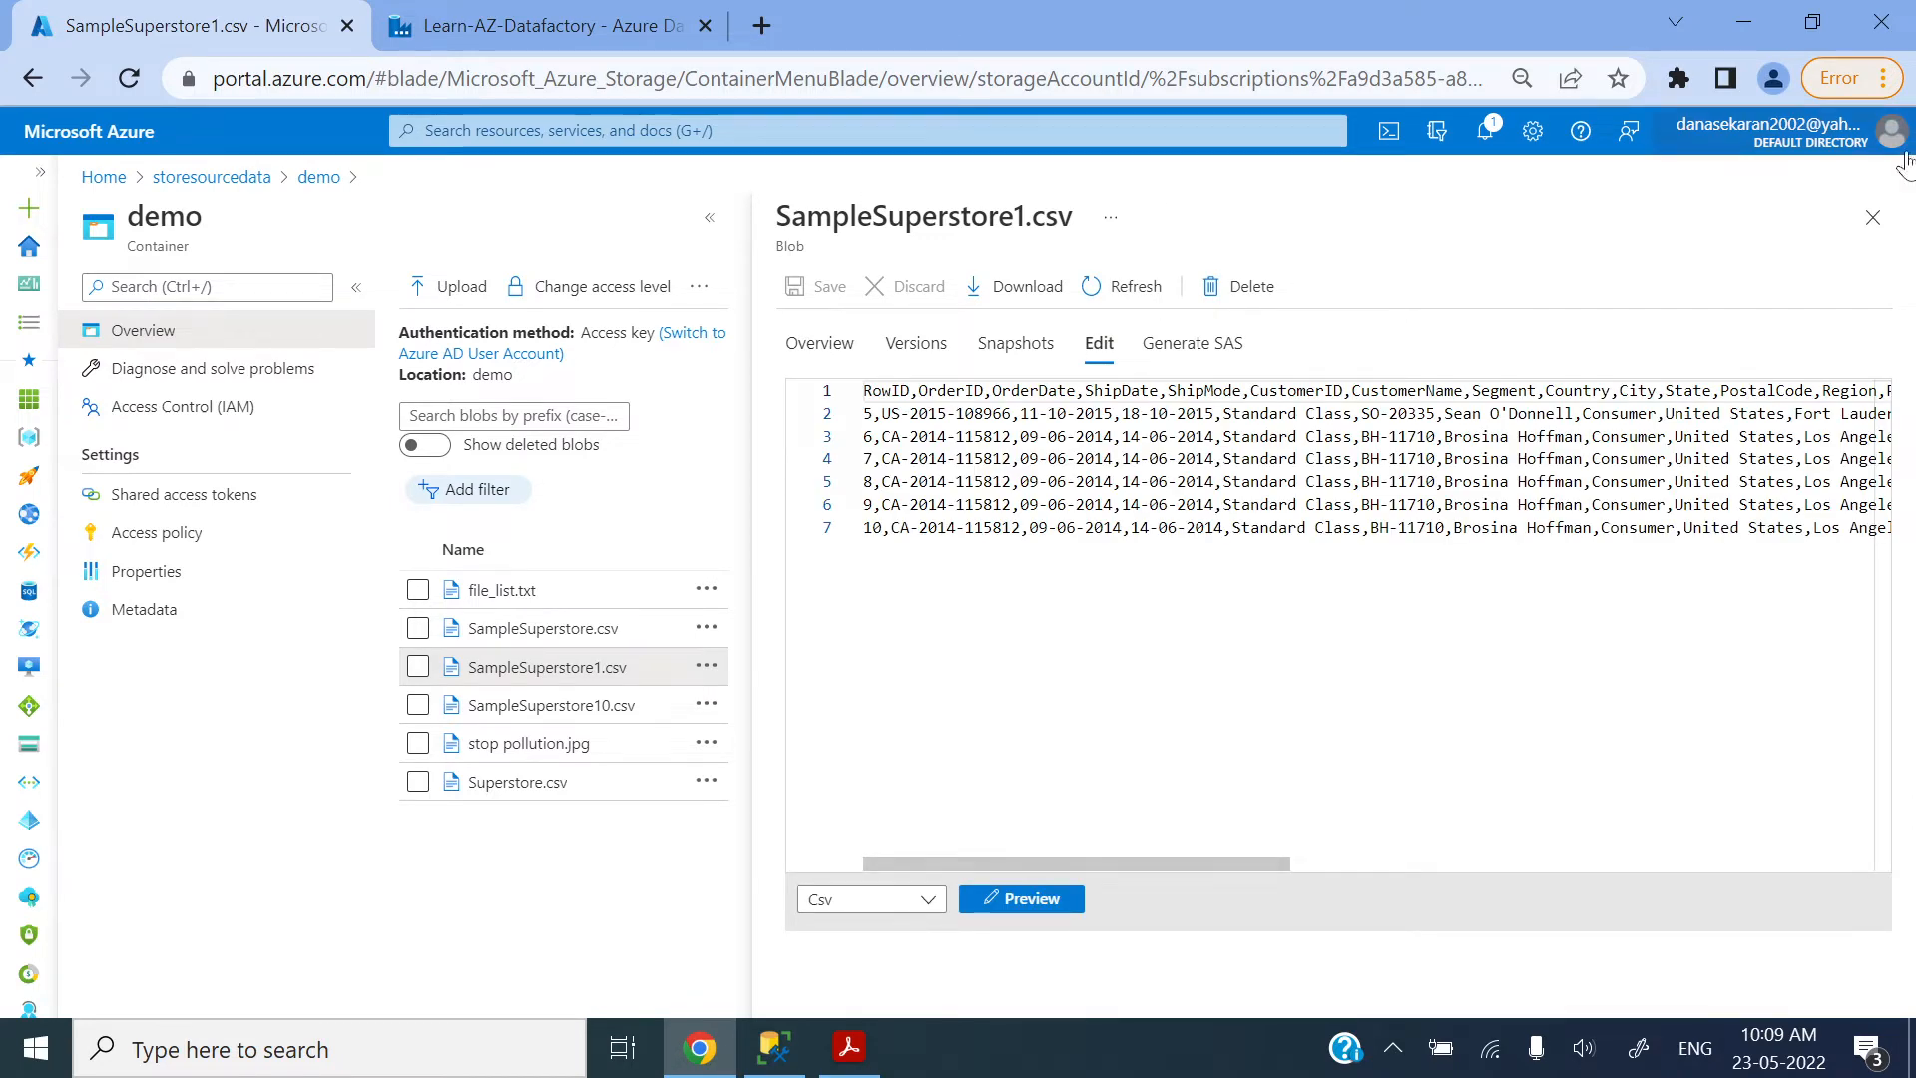
click(1873, 217)
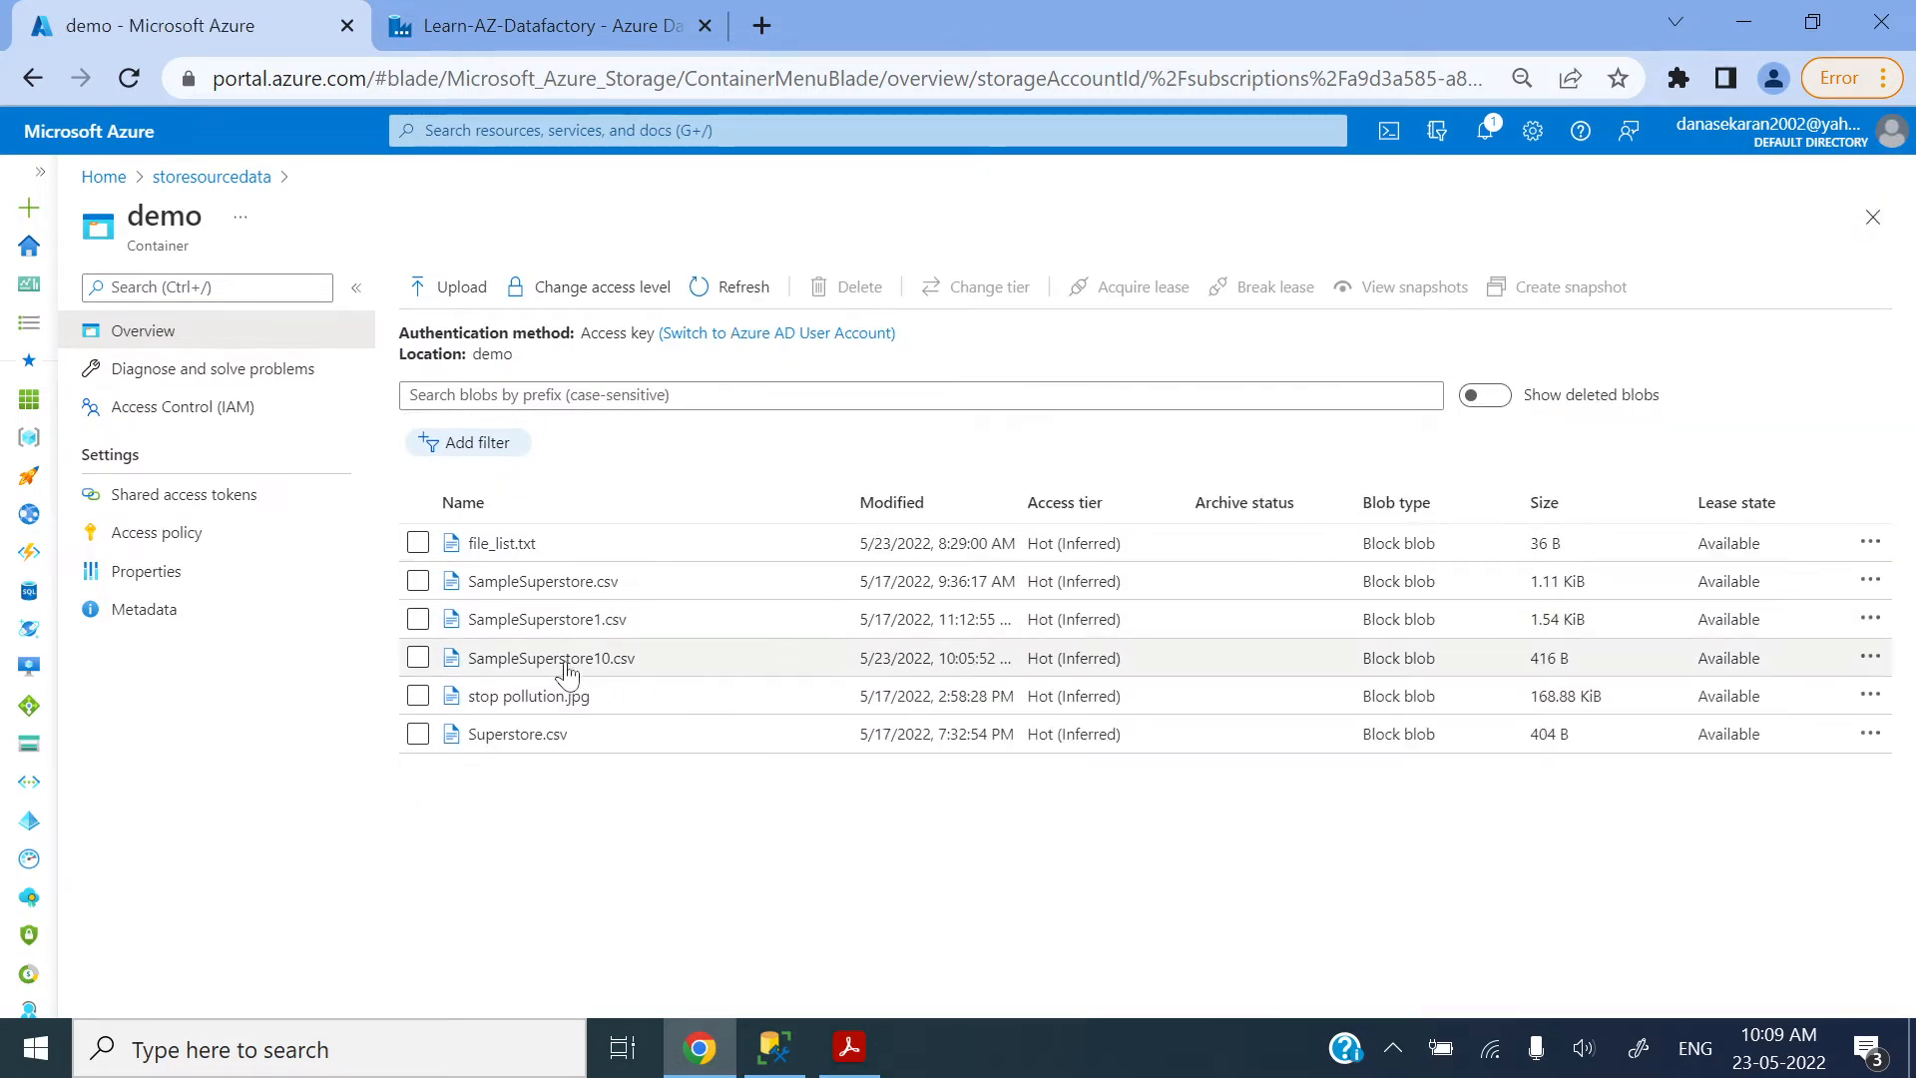
click(557, 661)
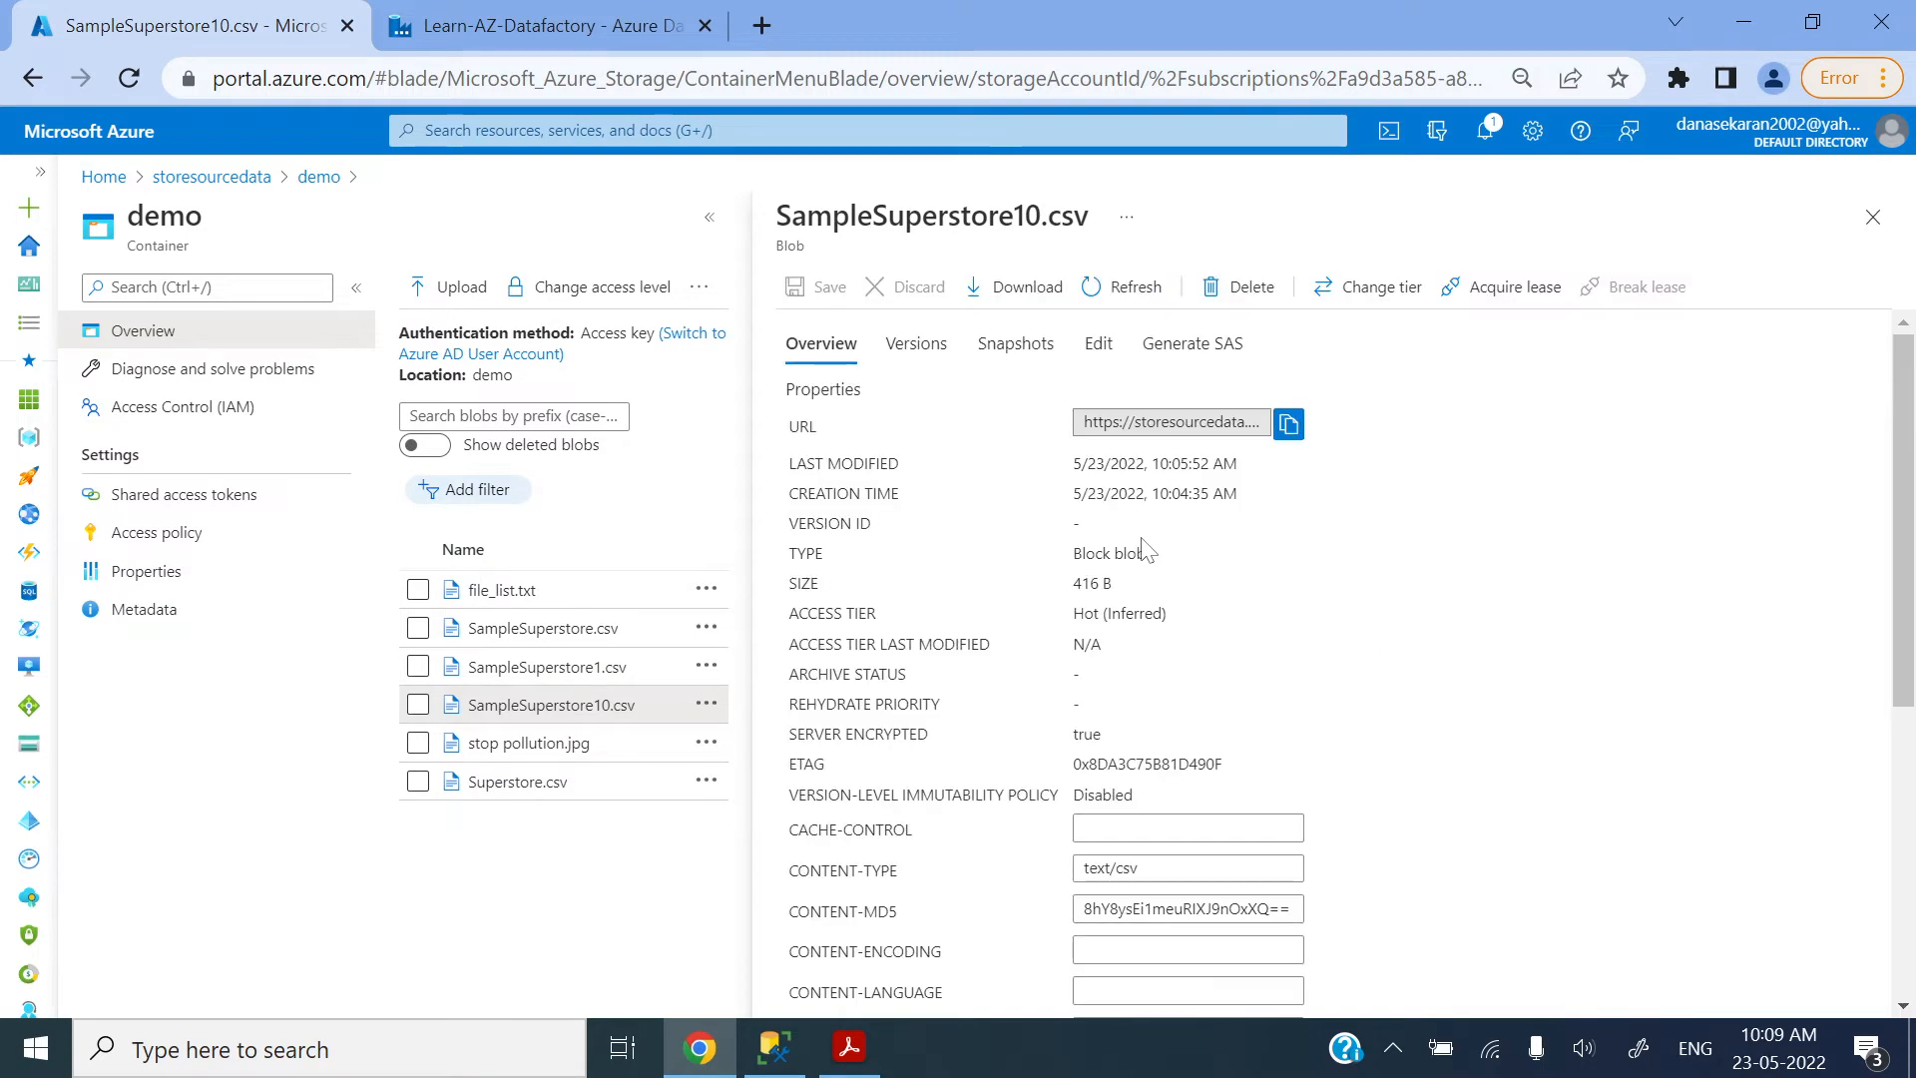
click(1099, 343)
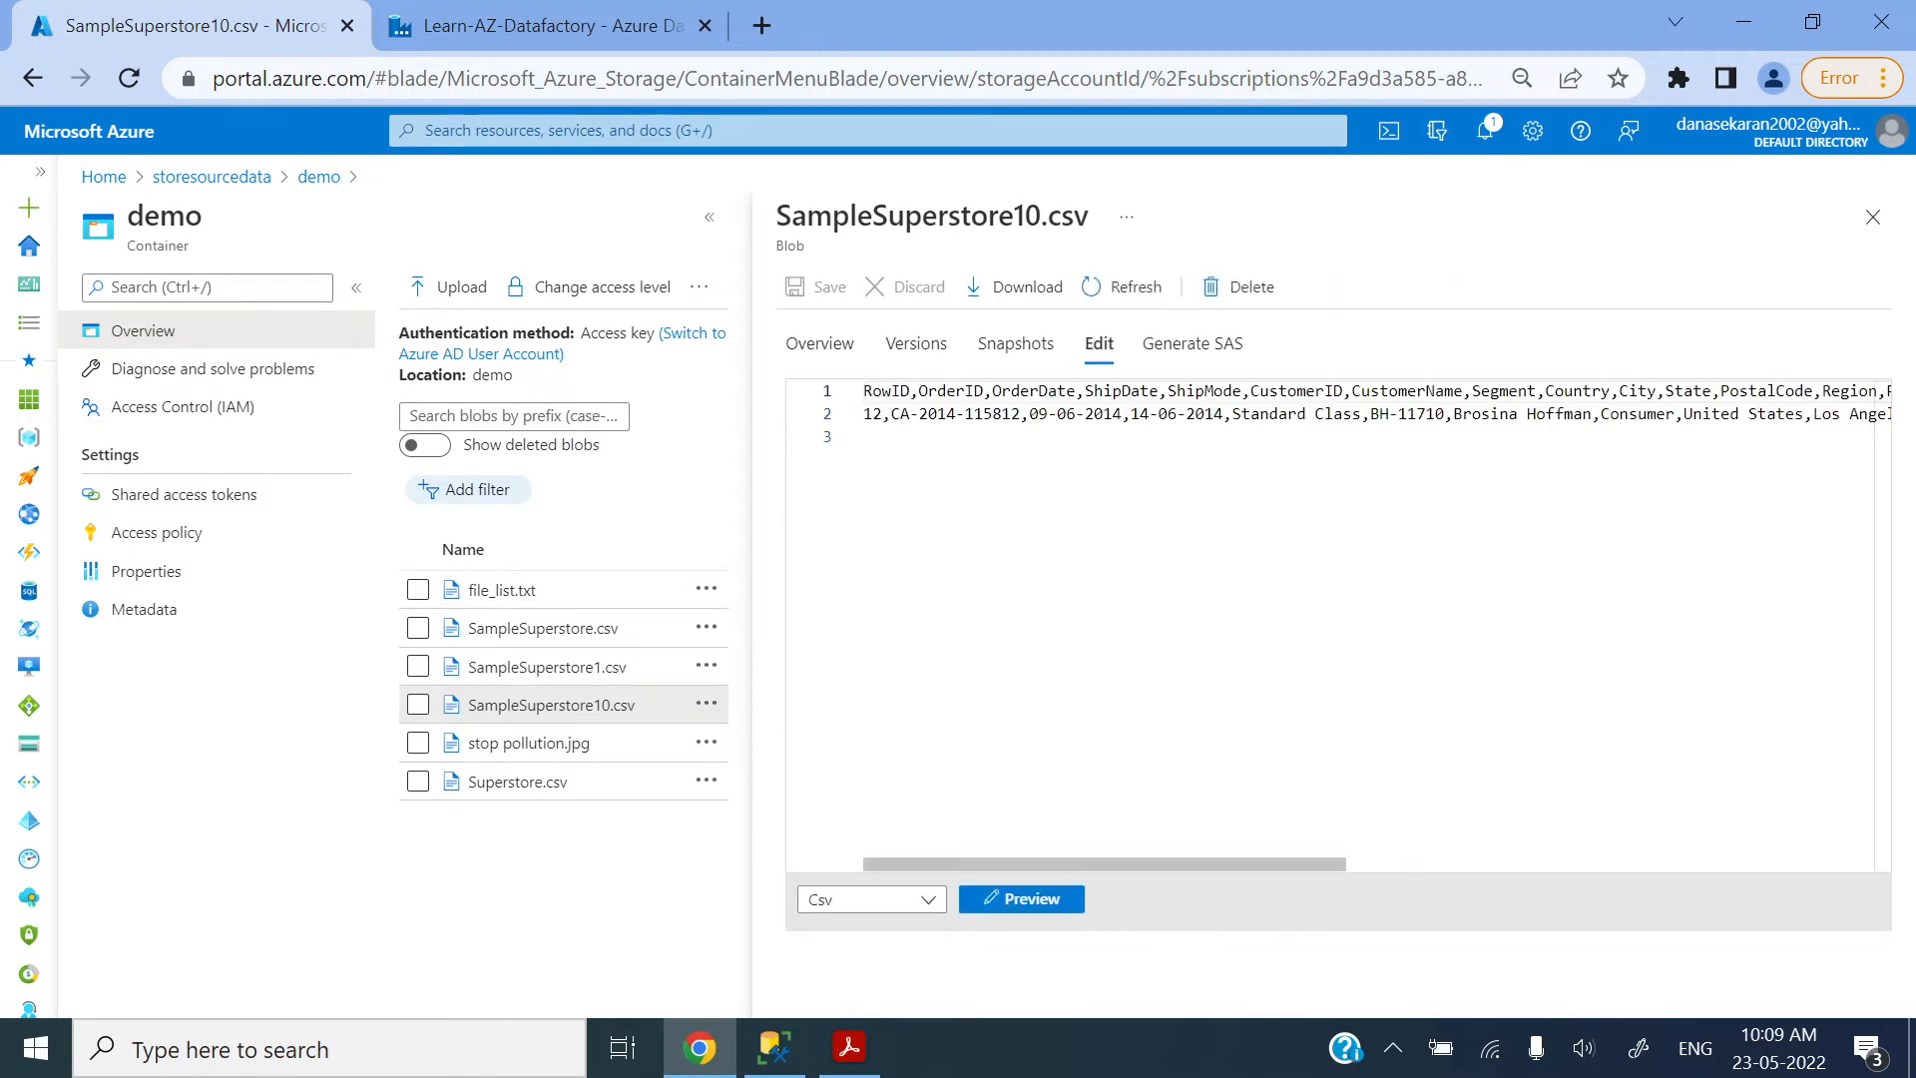
click(1874, 217)
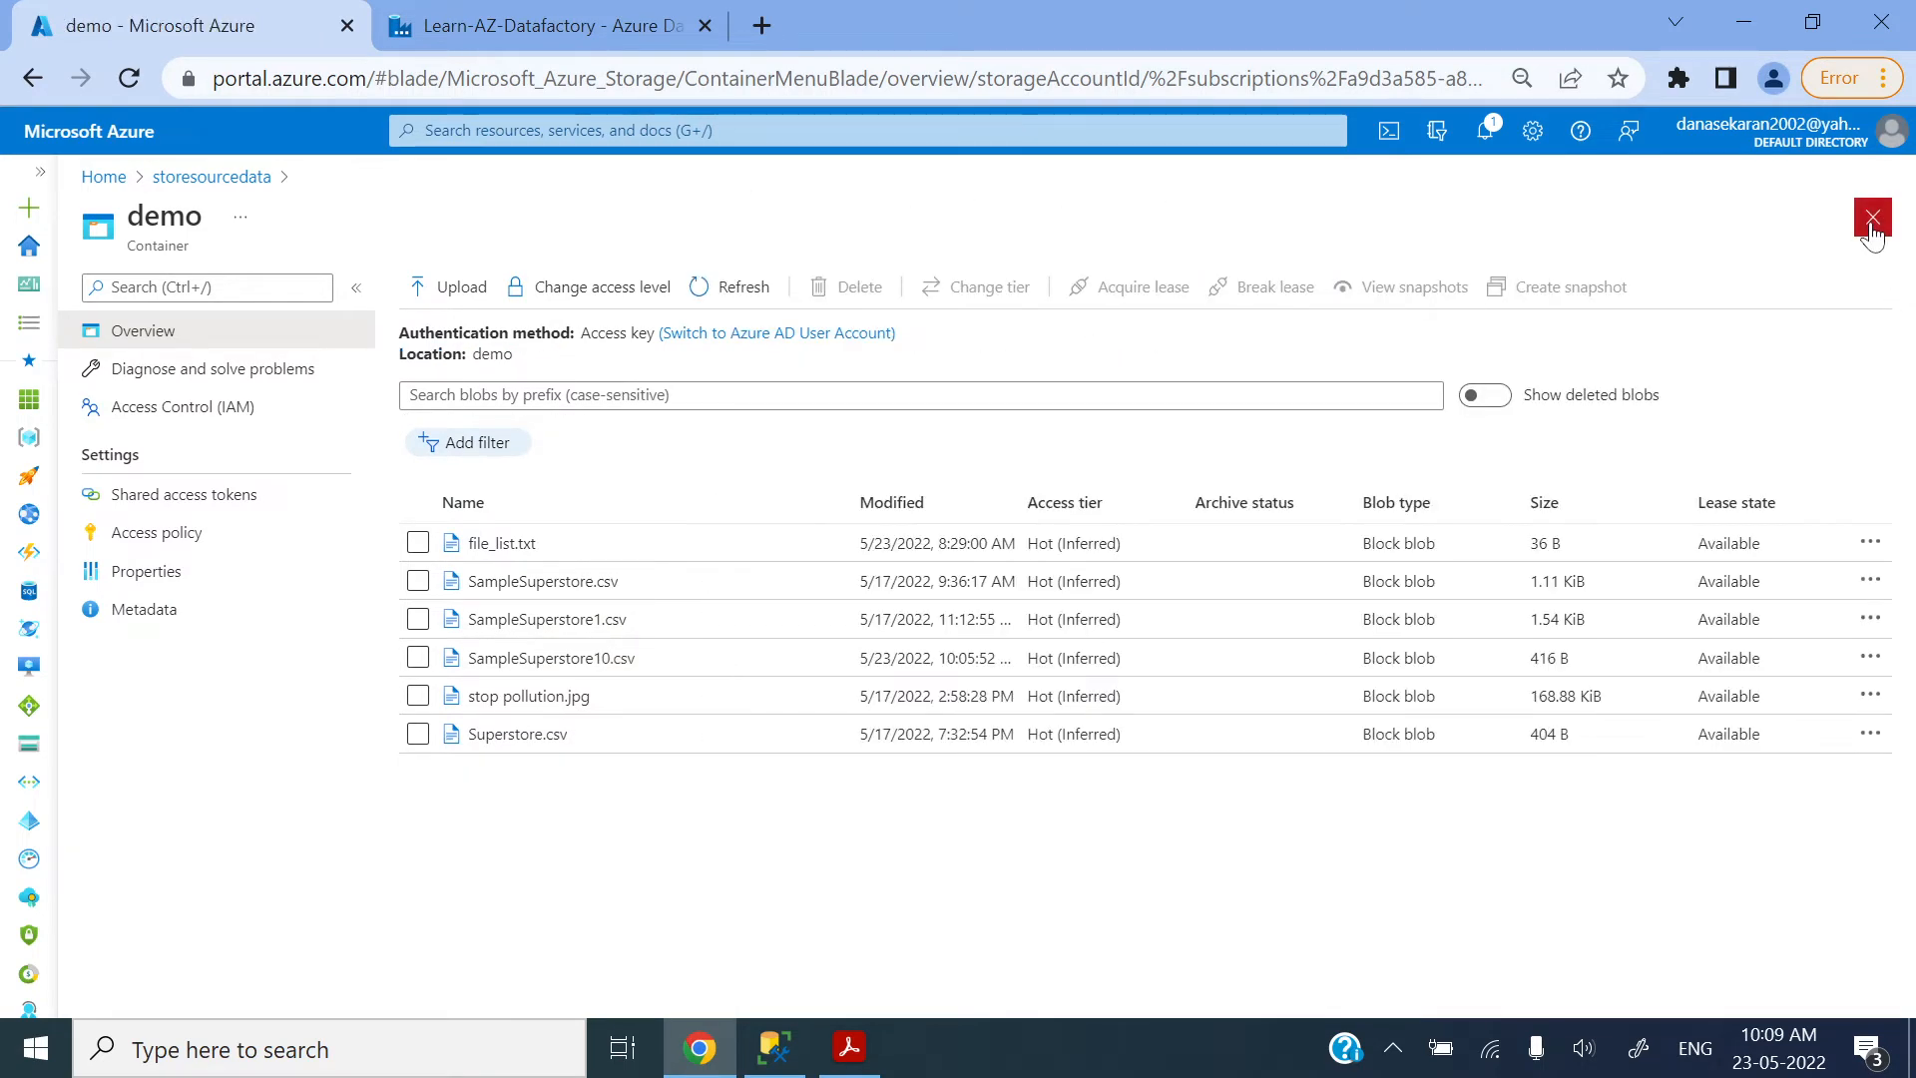
Step: Check the Copy data1 run details in Data Factory, and query all rows of dbo.demosuperstore in SQL Server Management Studio
click(612, 14)
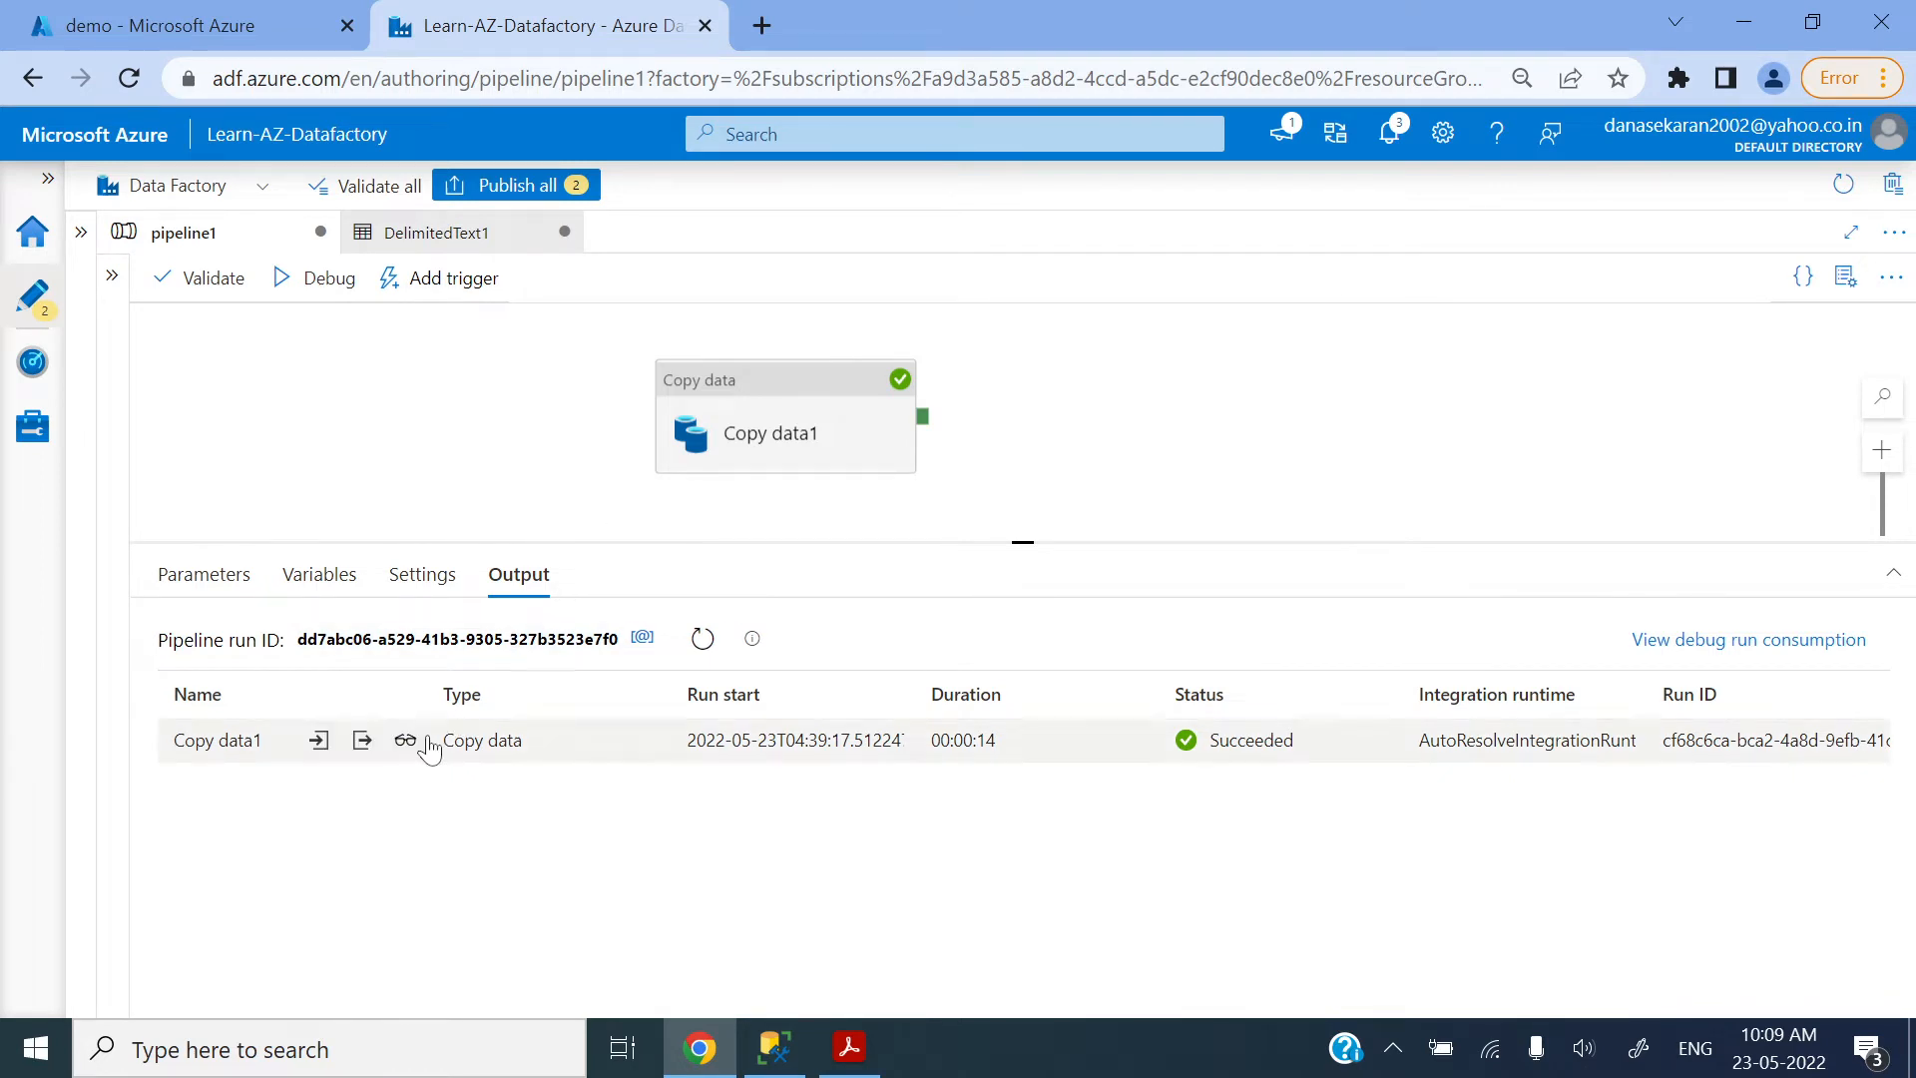
click(405, 740)
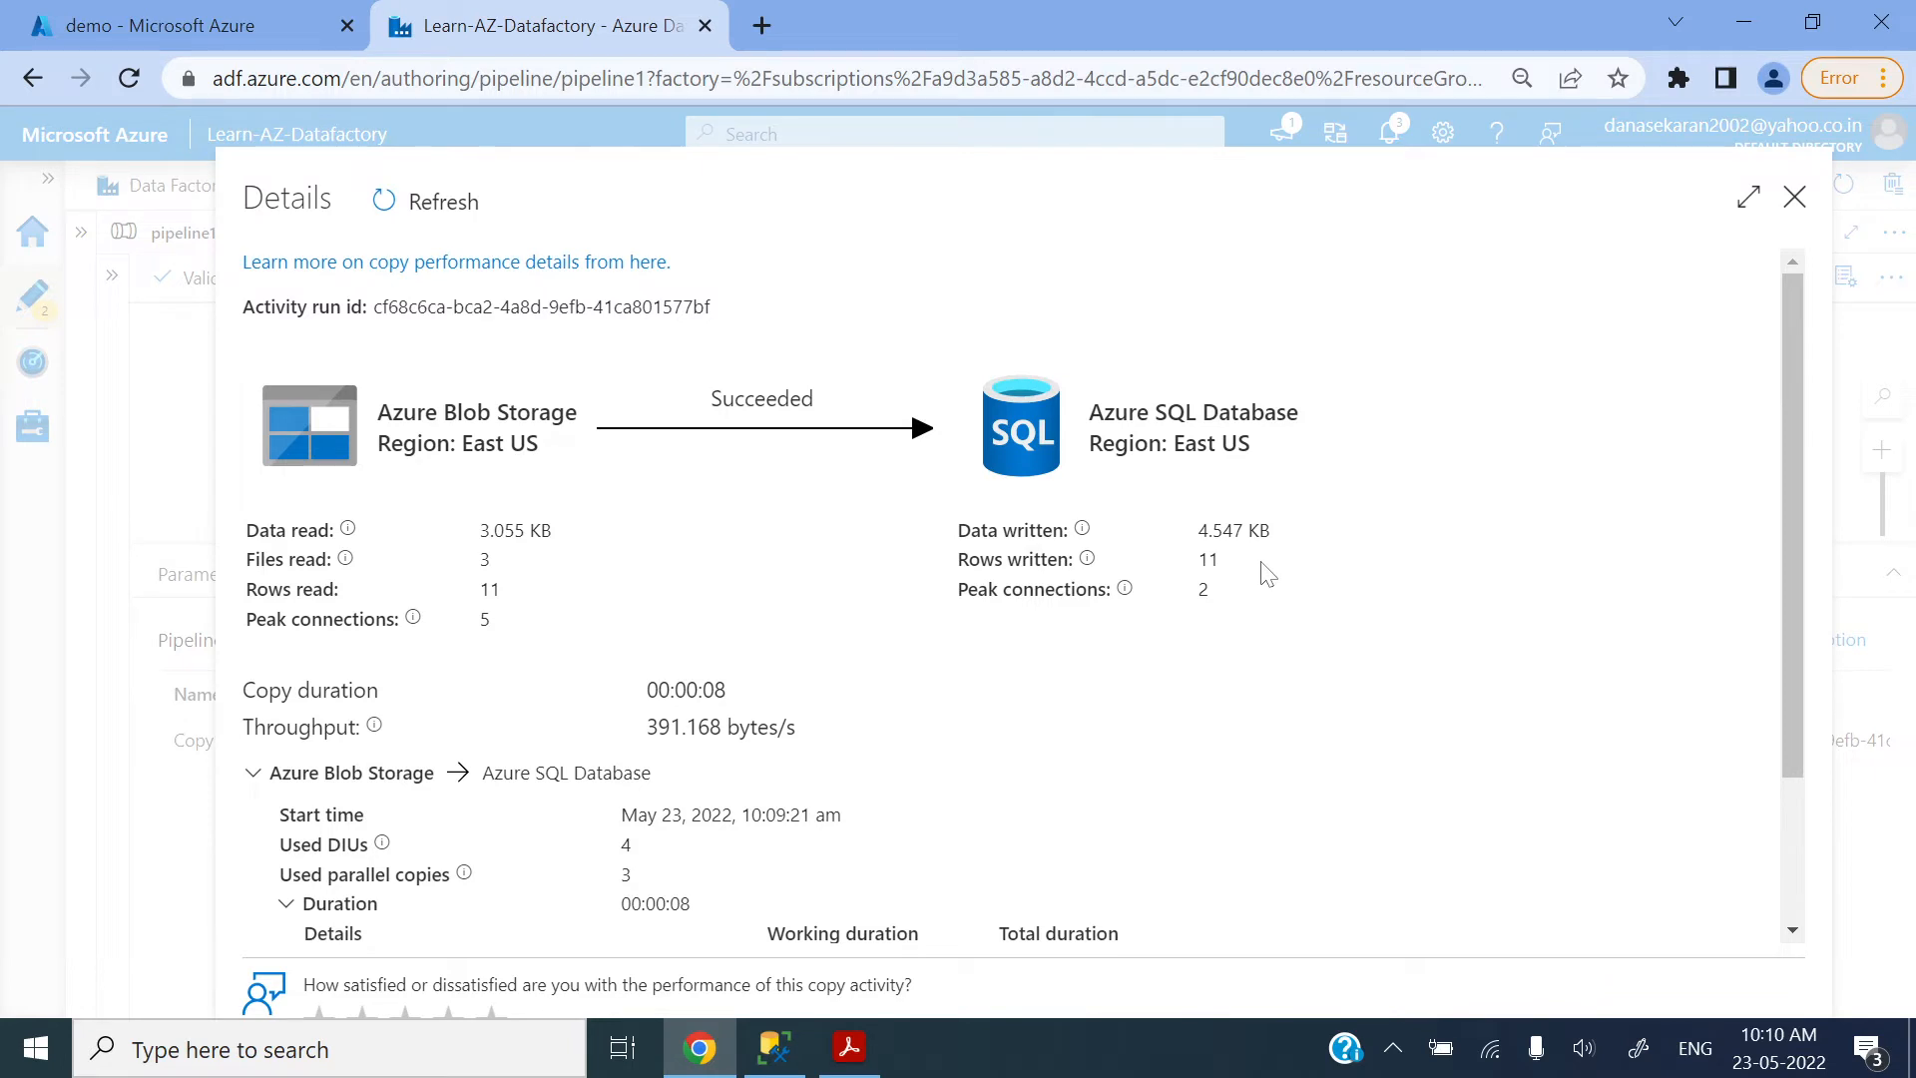
drag(1265, 571, 1196, 565)
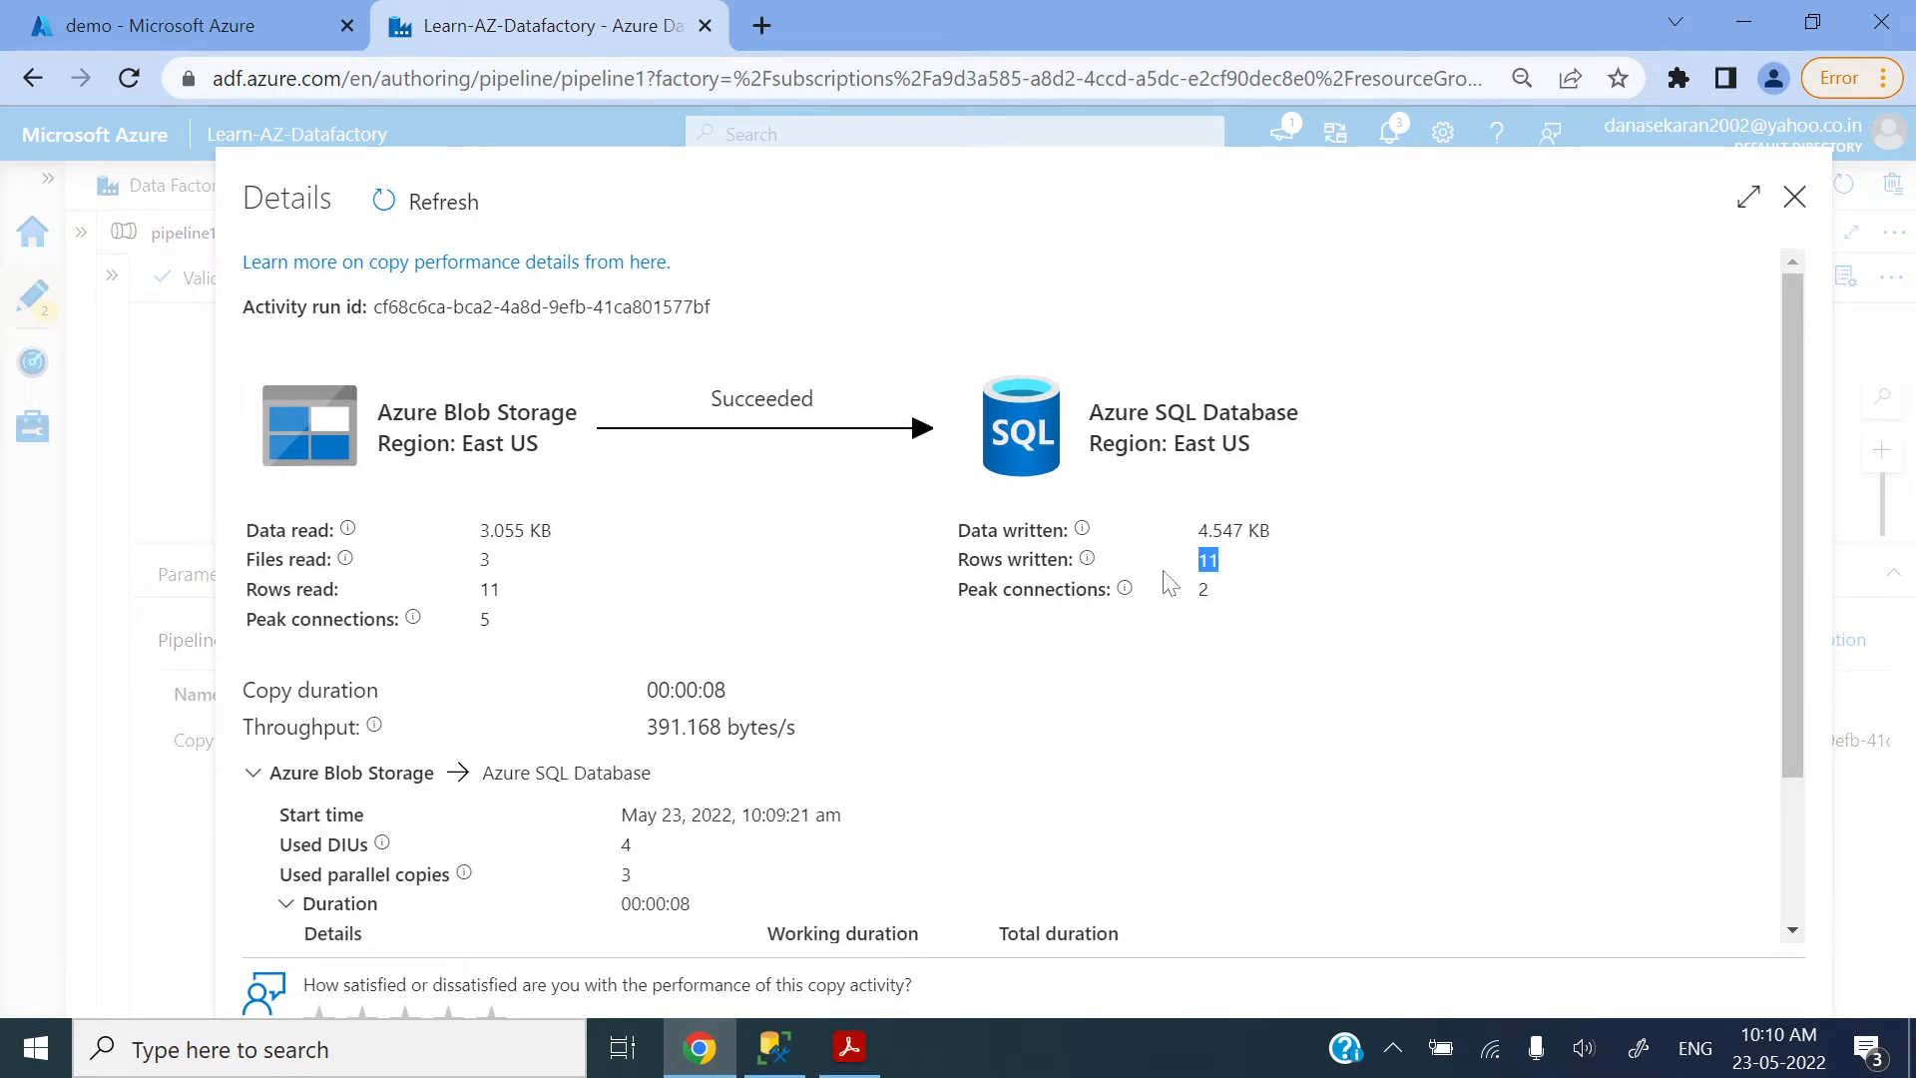
click(1794, 199)
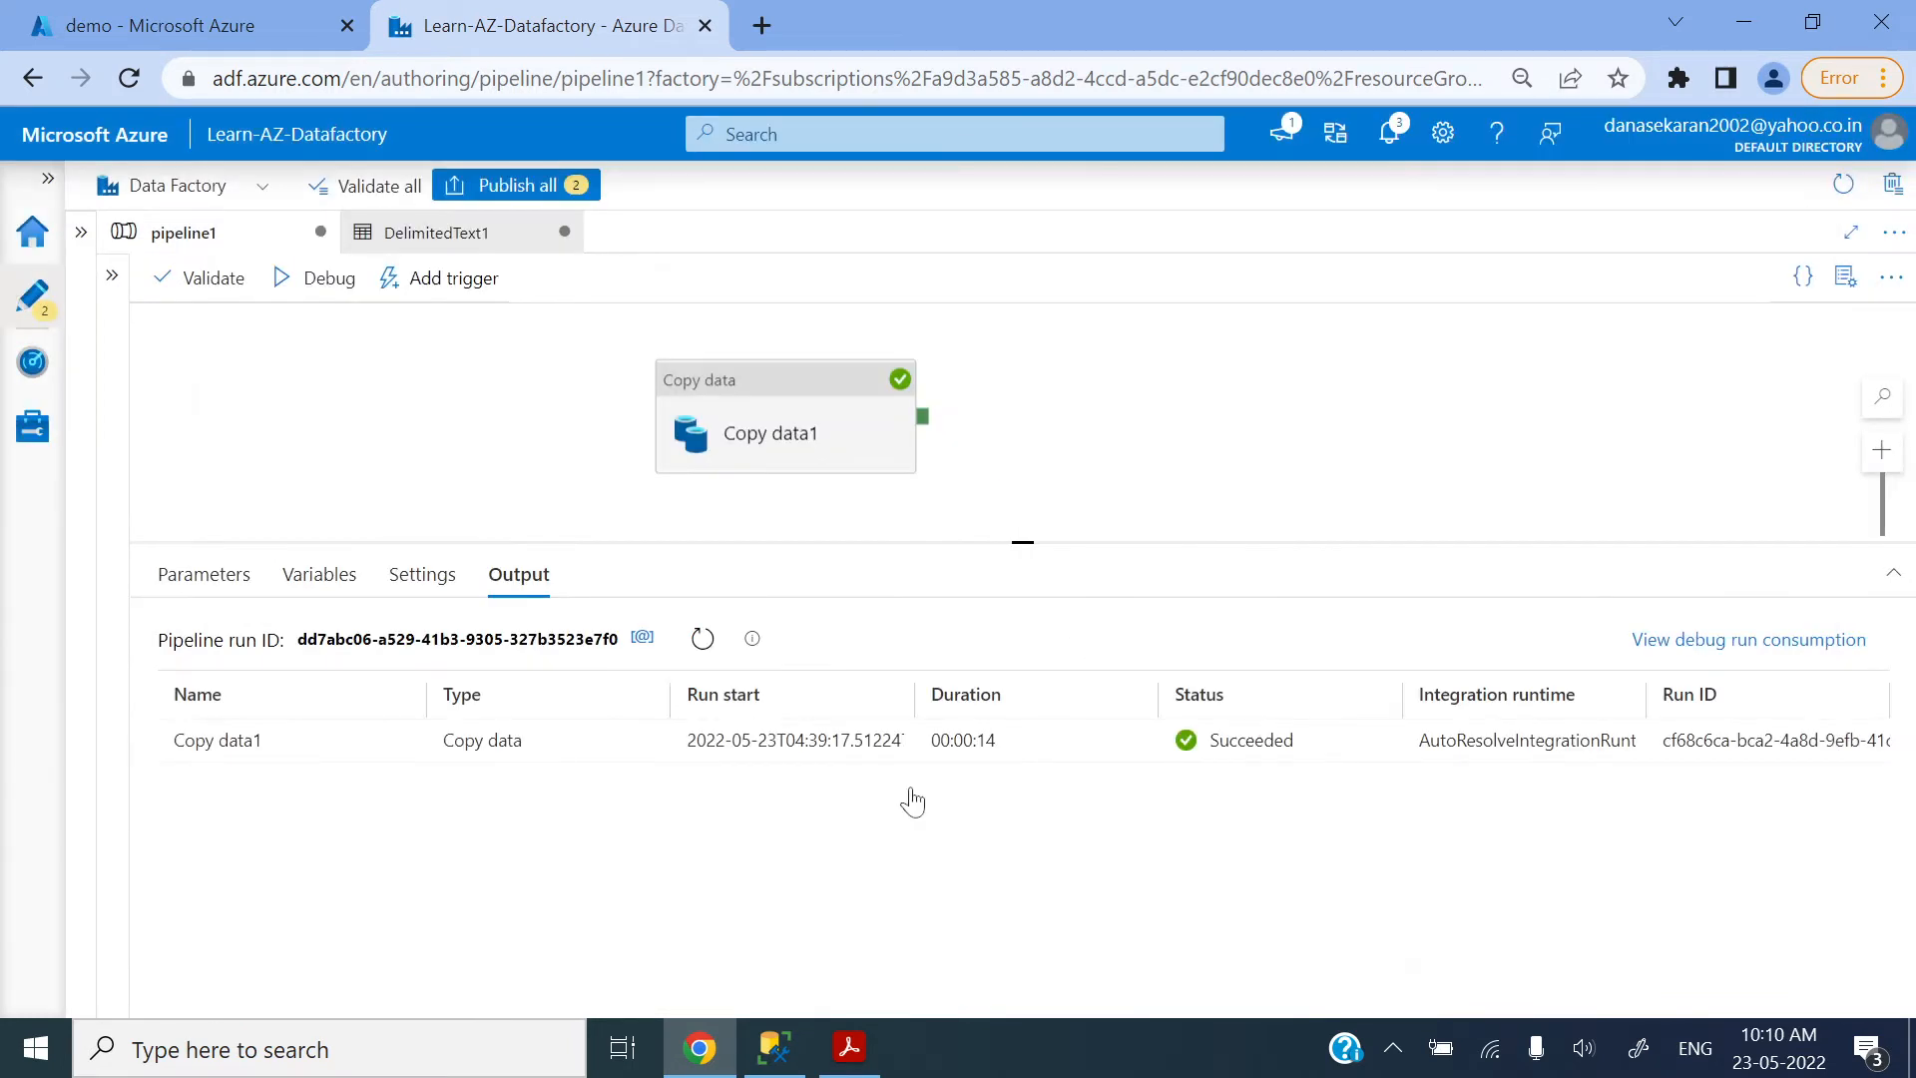
click(774, 1047)
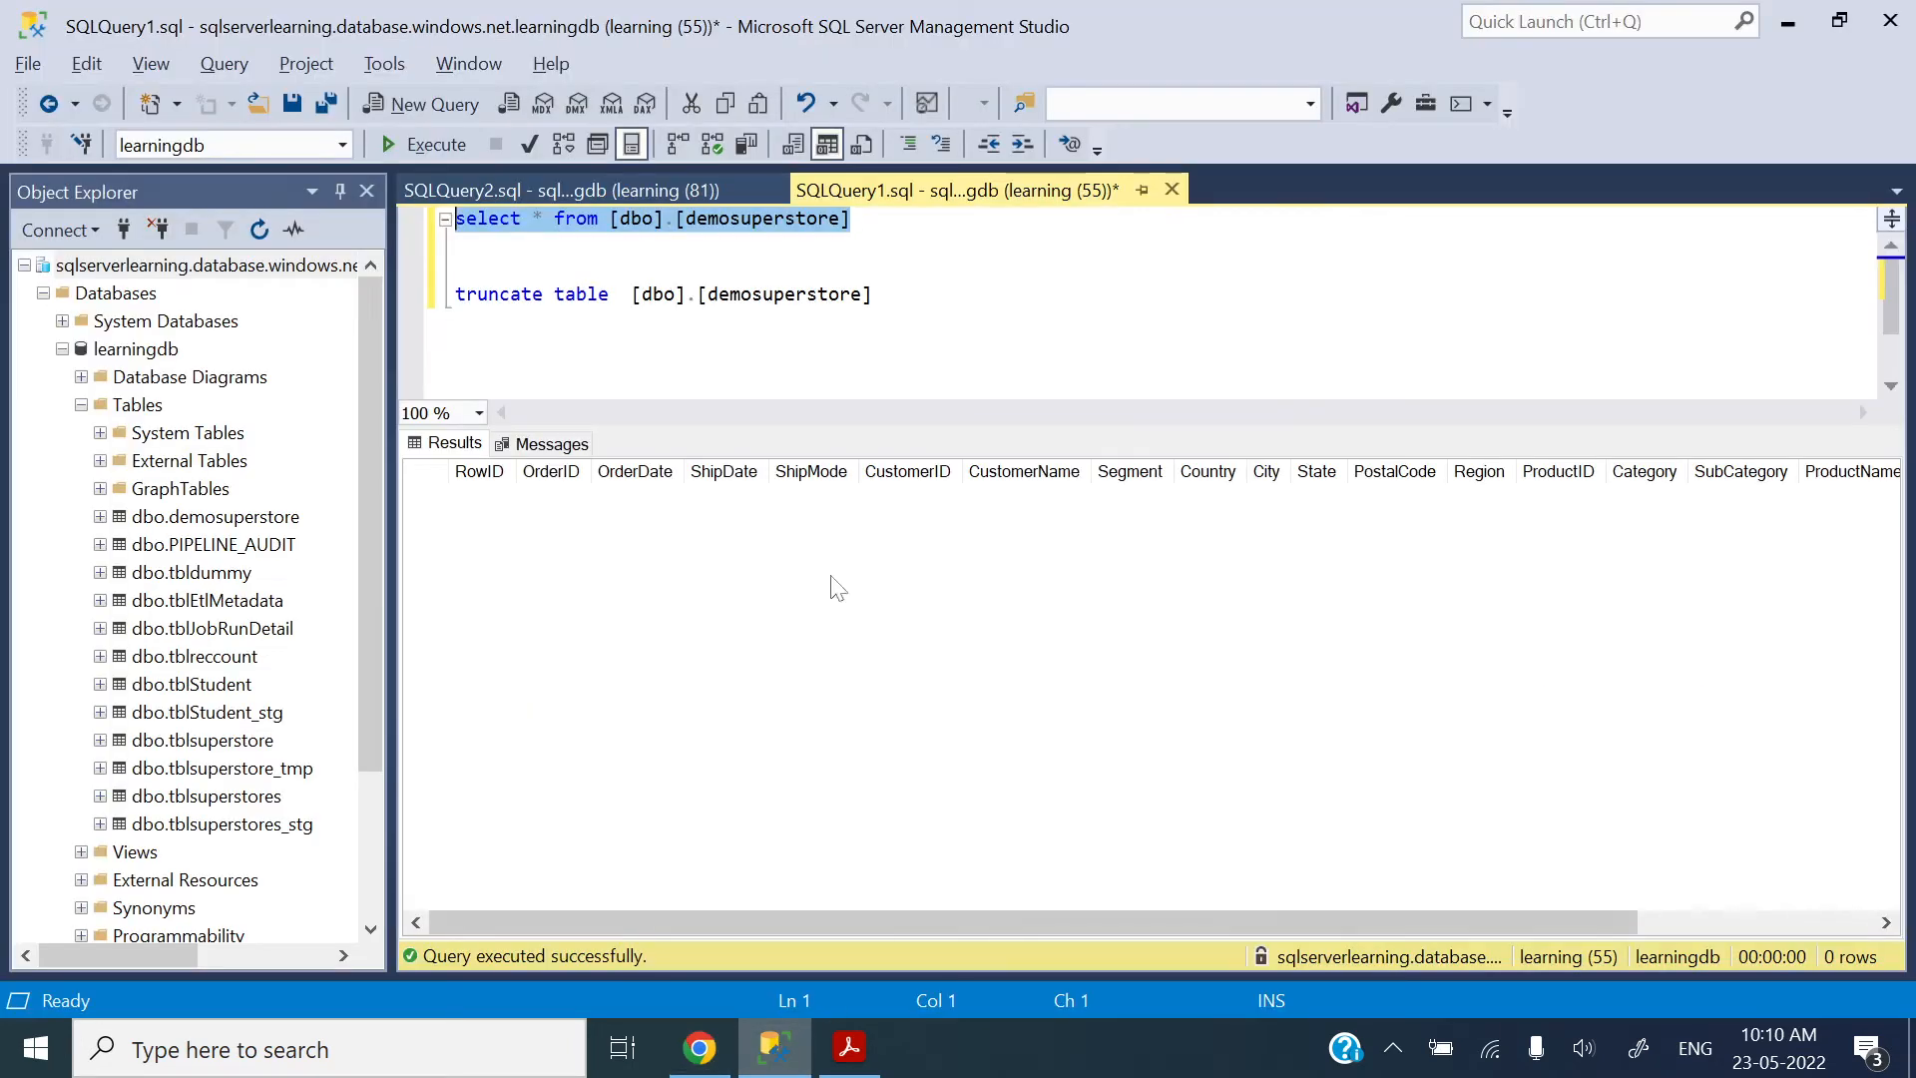
click(422, 146)
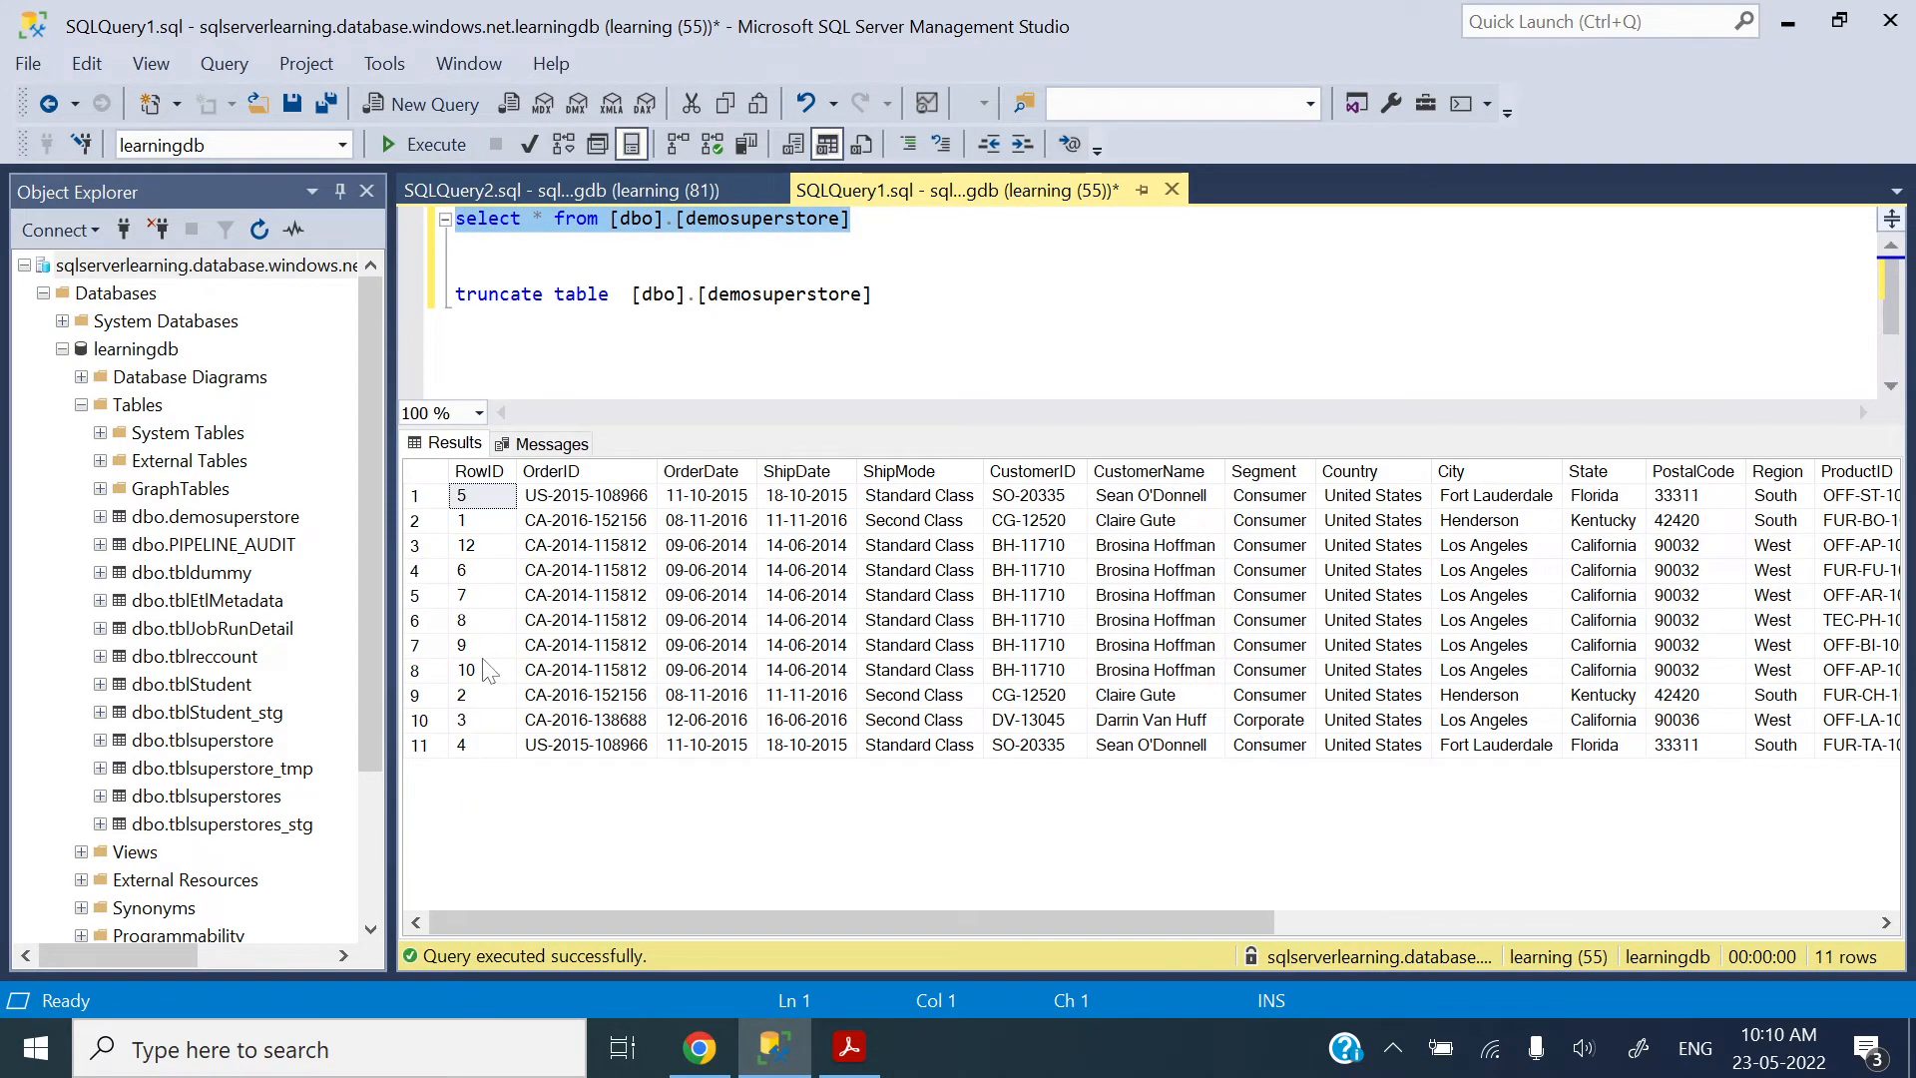
Step: Truncate the dbo.demosuperstore table and query all its rows again
drag(875, 294, 455, 295)
click(438, 153)
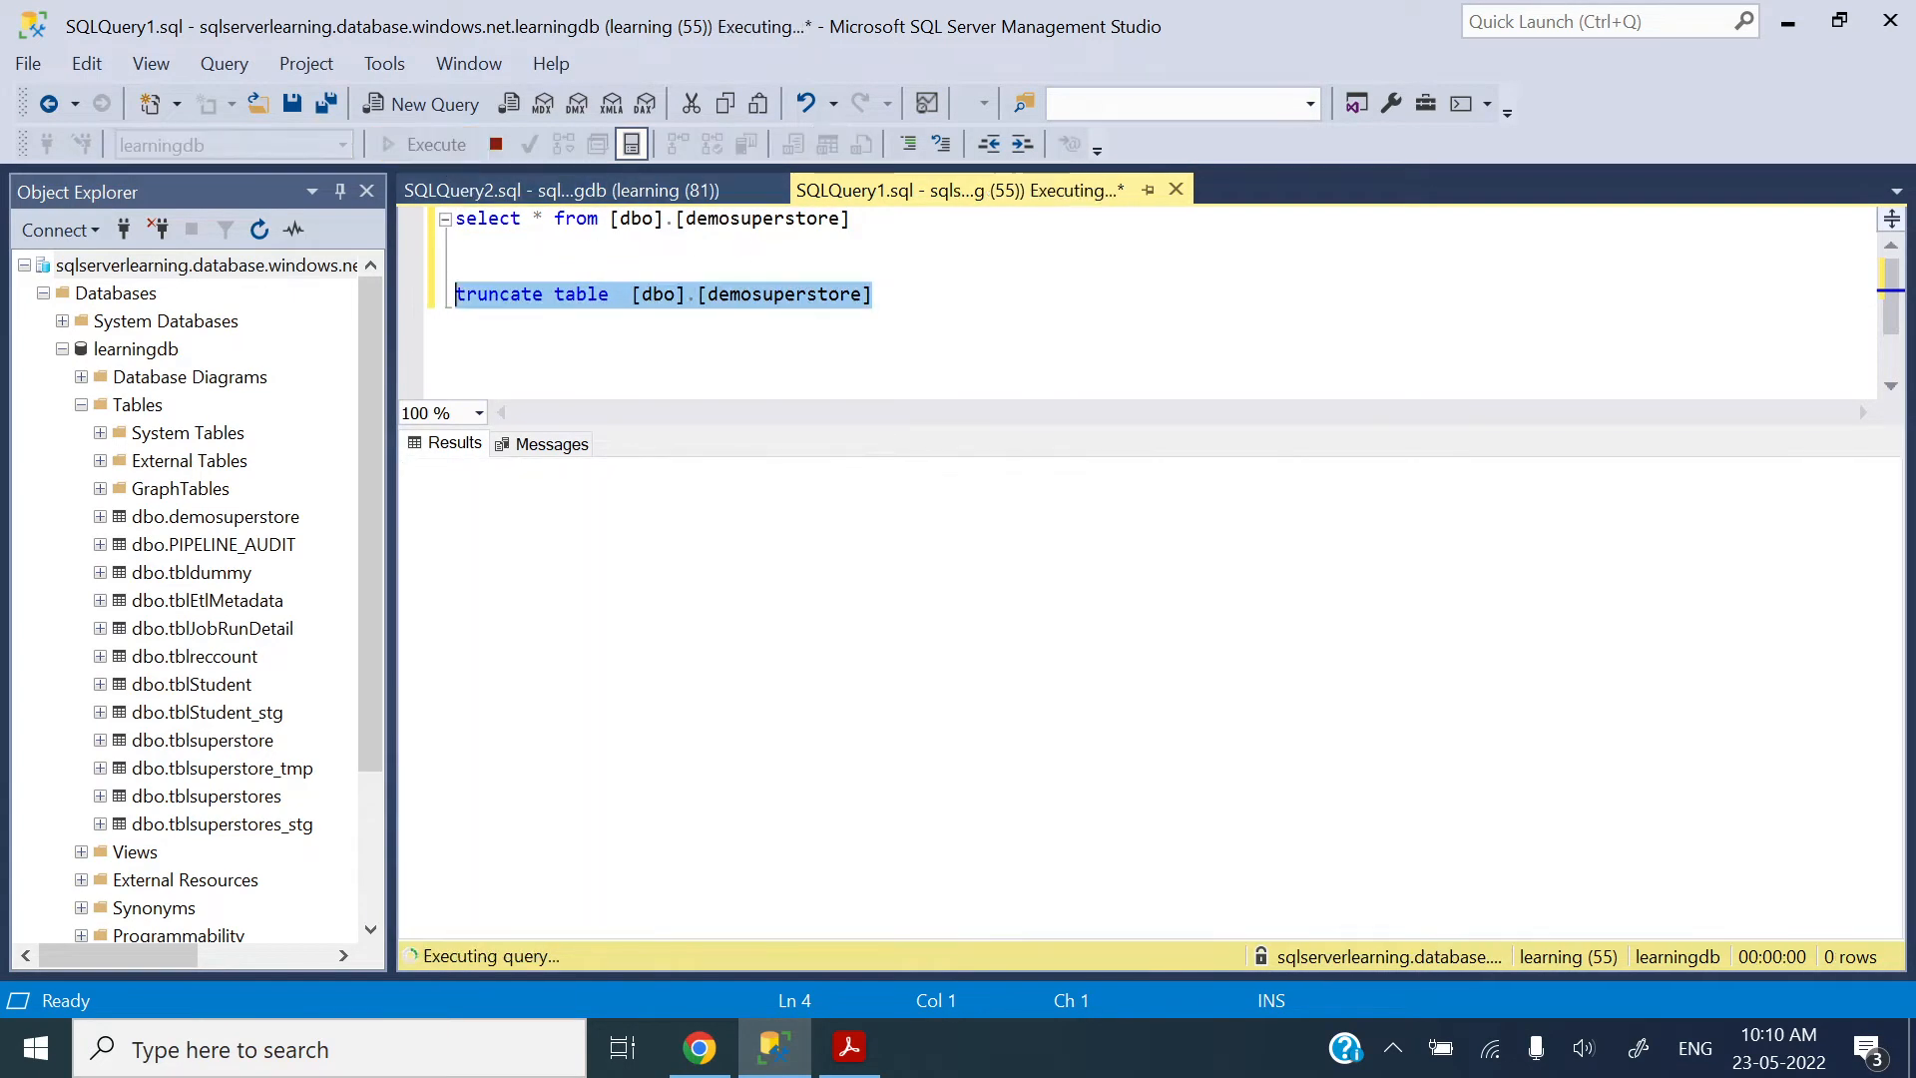
drag(851, 218, 455, 218)
click(413, 152)
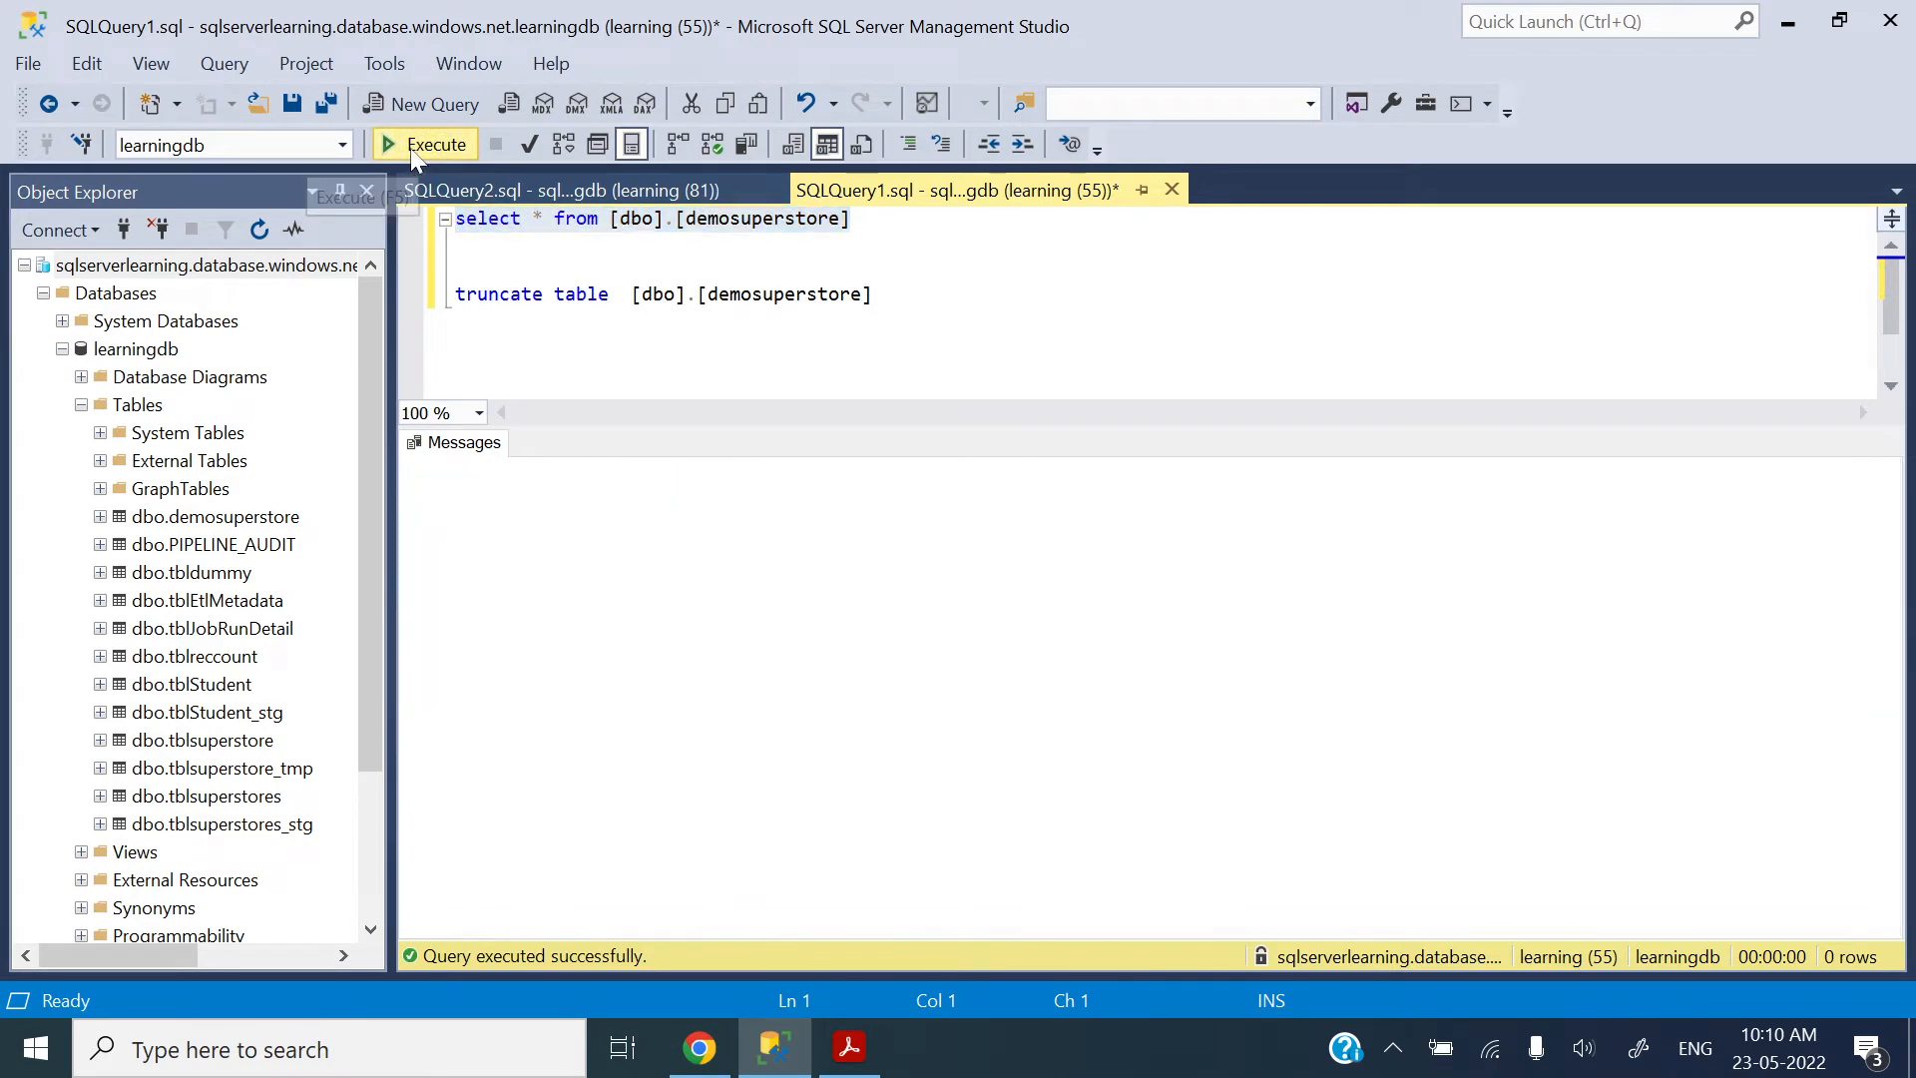
Step: Switch back to Data Factory in Chrome and set the source file path type of Copy data1 to Wildcard file path
click(698, 1050)
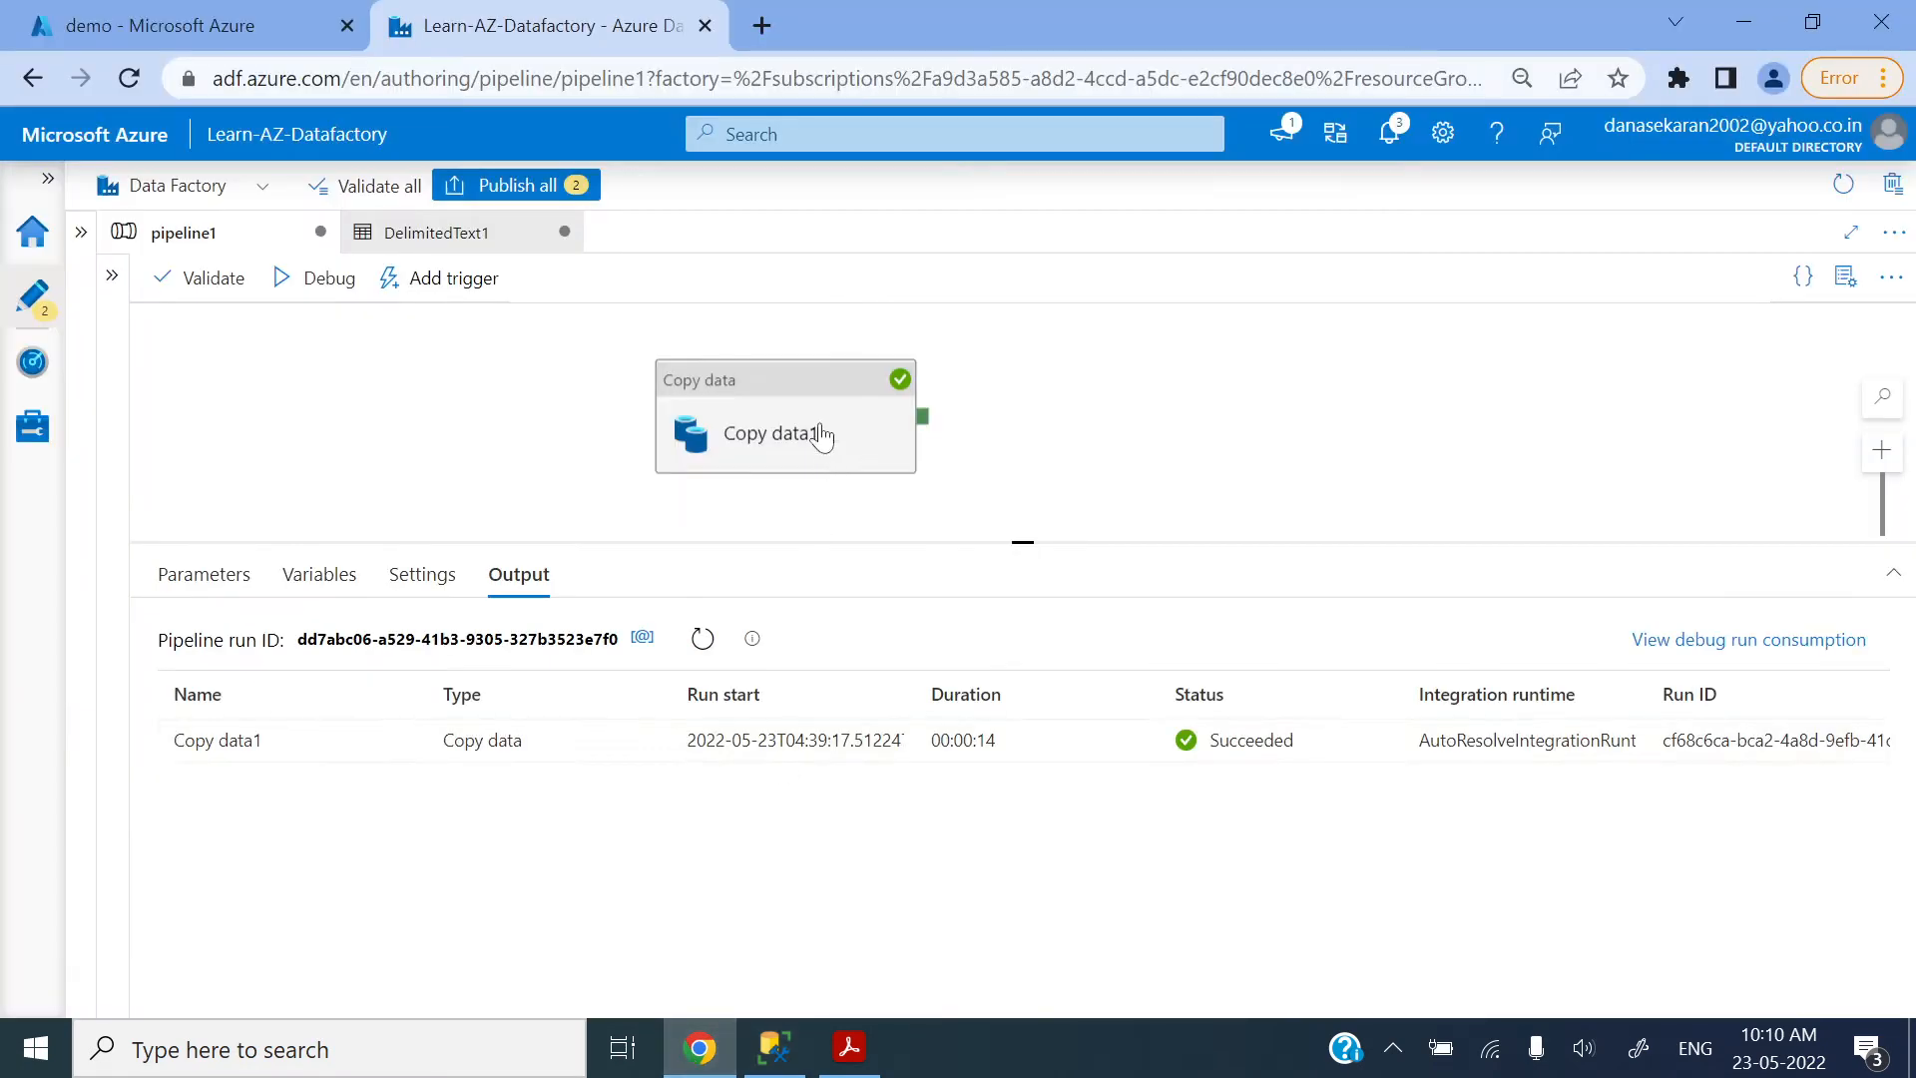
click(809, 396)
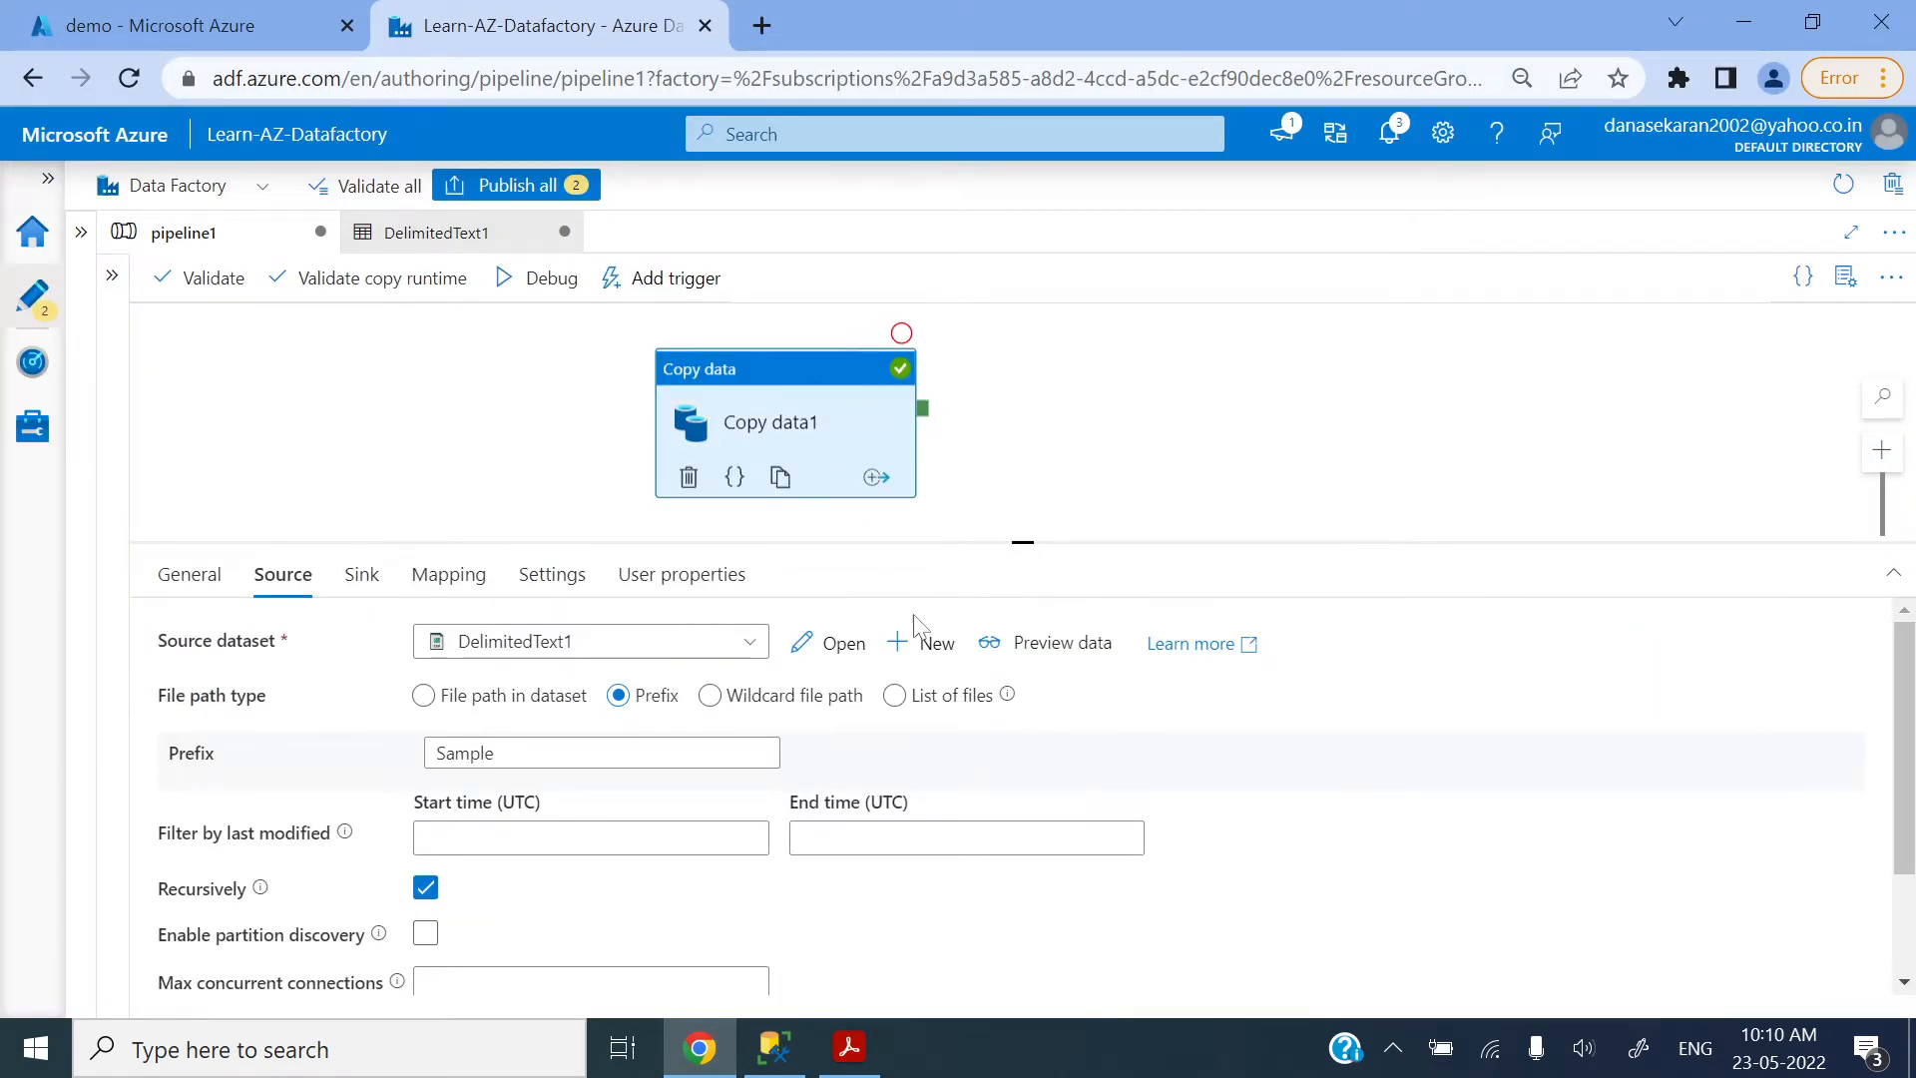
click(778, 711)
Step: Switch to the Azure Data Factory PDF in Acrobat Reader, read the notes on the * and ? wildcards, and return to Chrome
click(853, 1049)
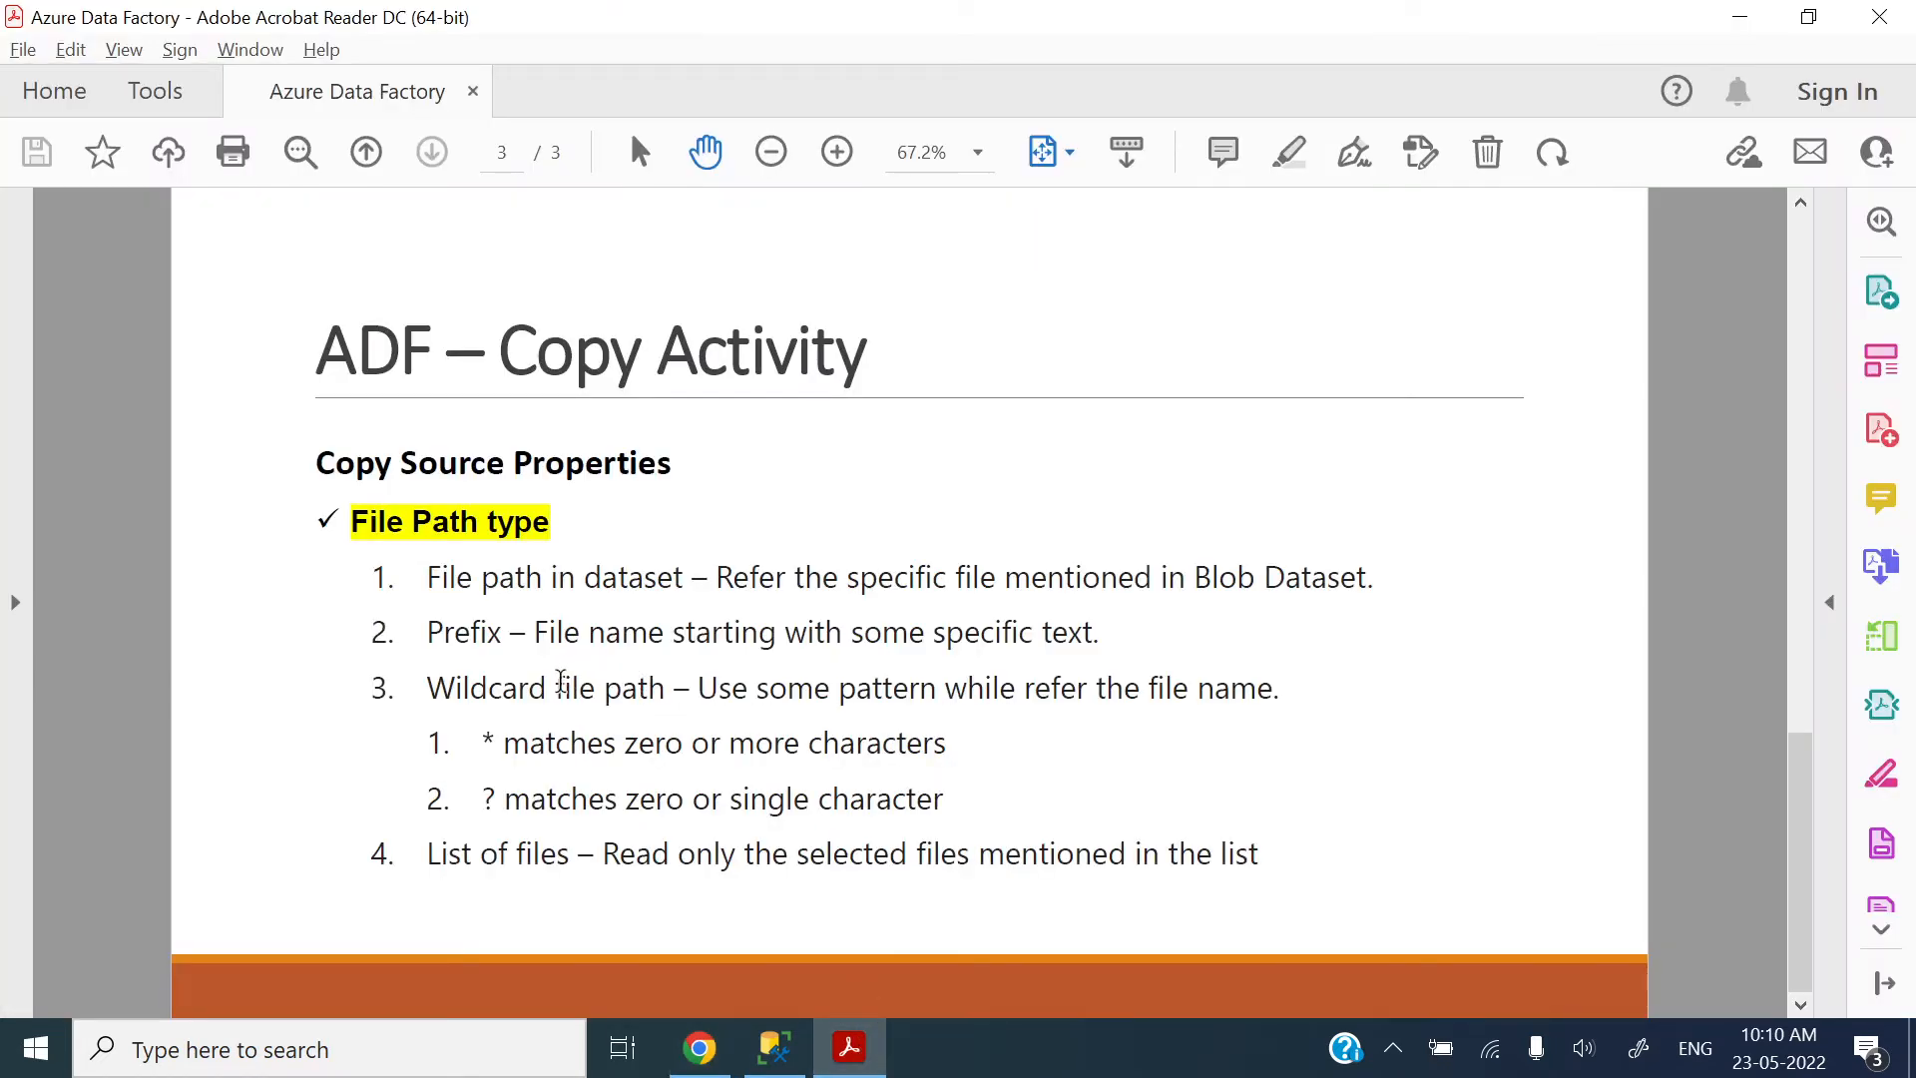
drag(555, 691, 1277, 691)
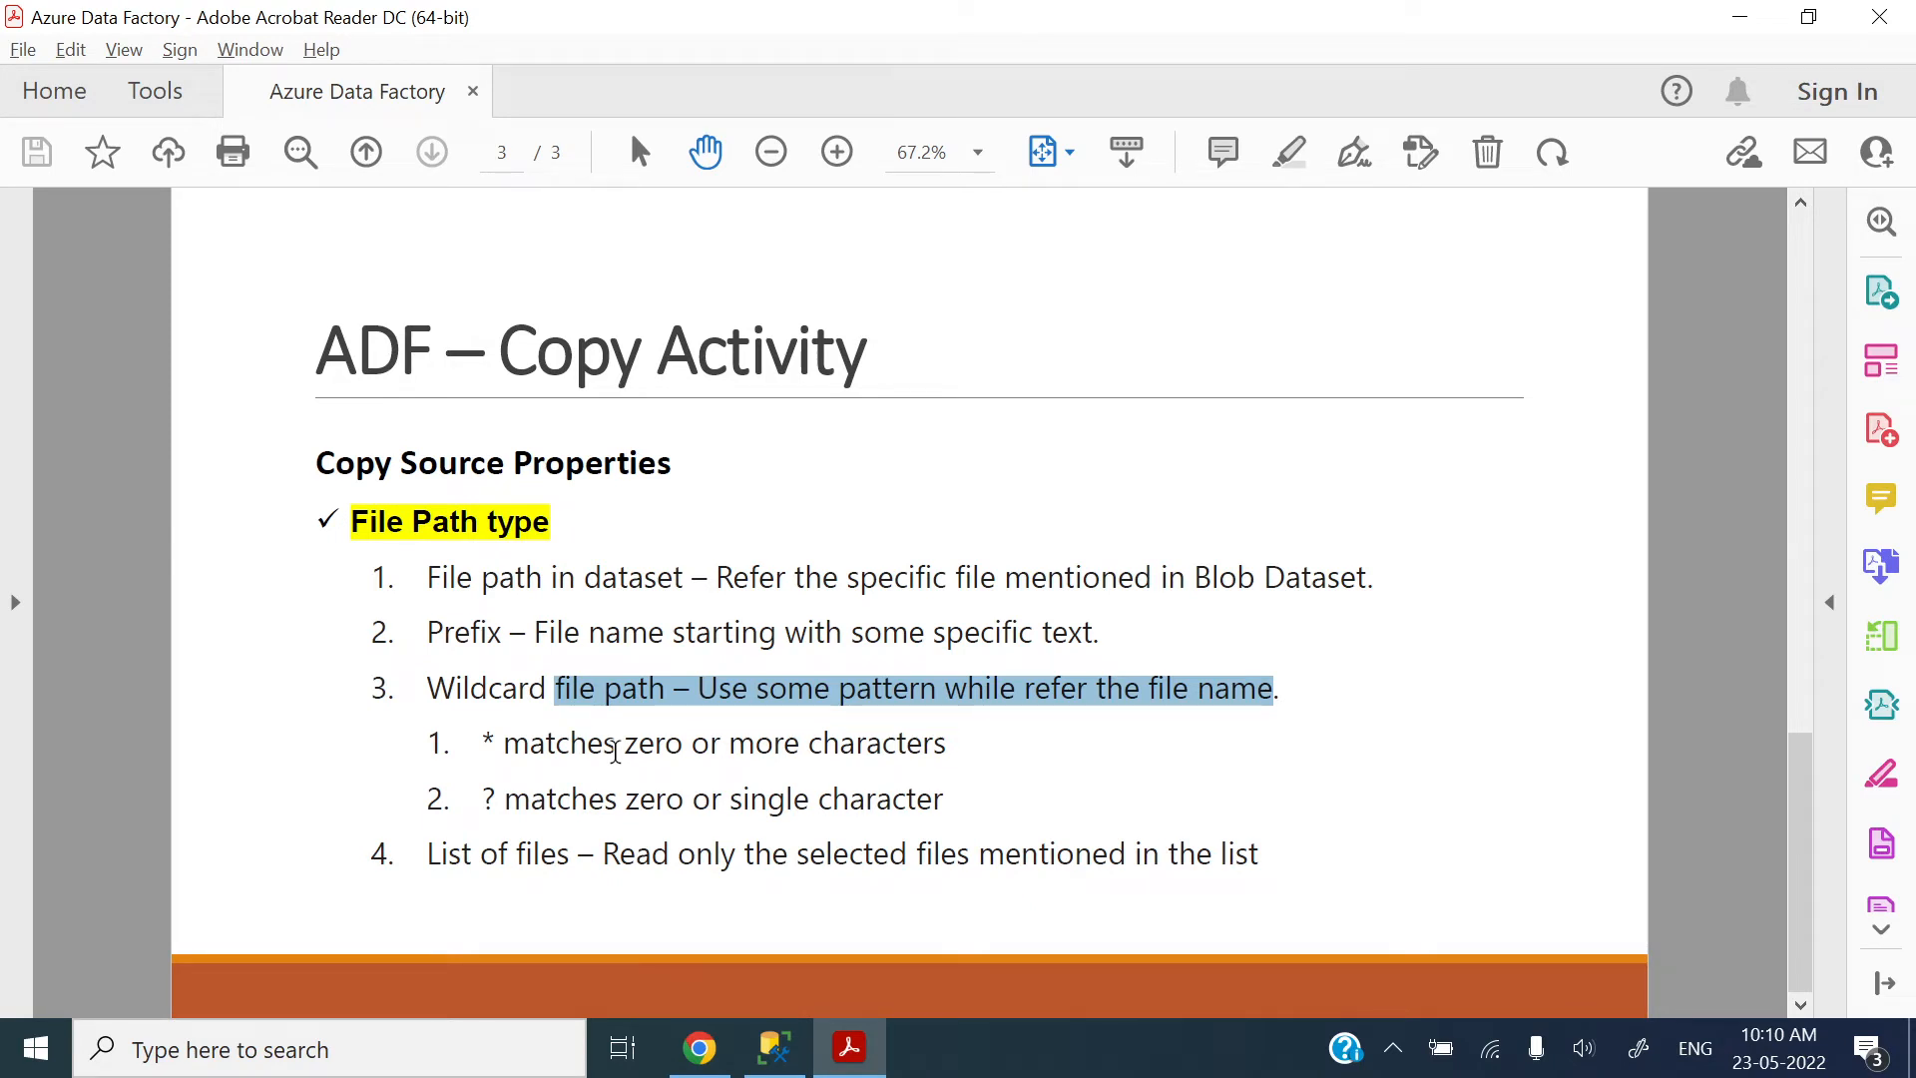
drag(515, 798, 675, 802)
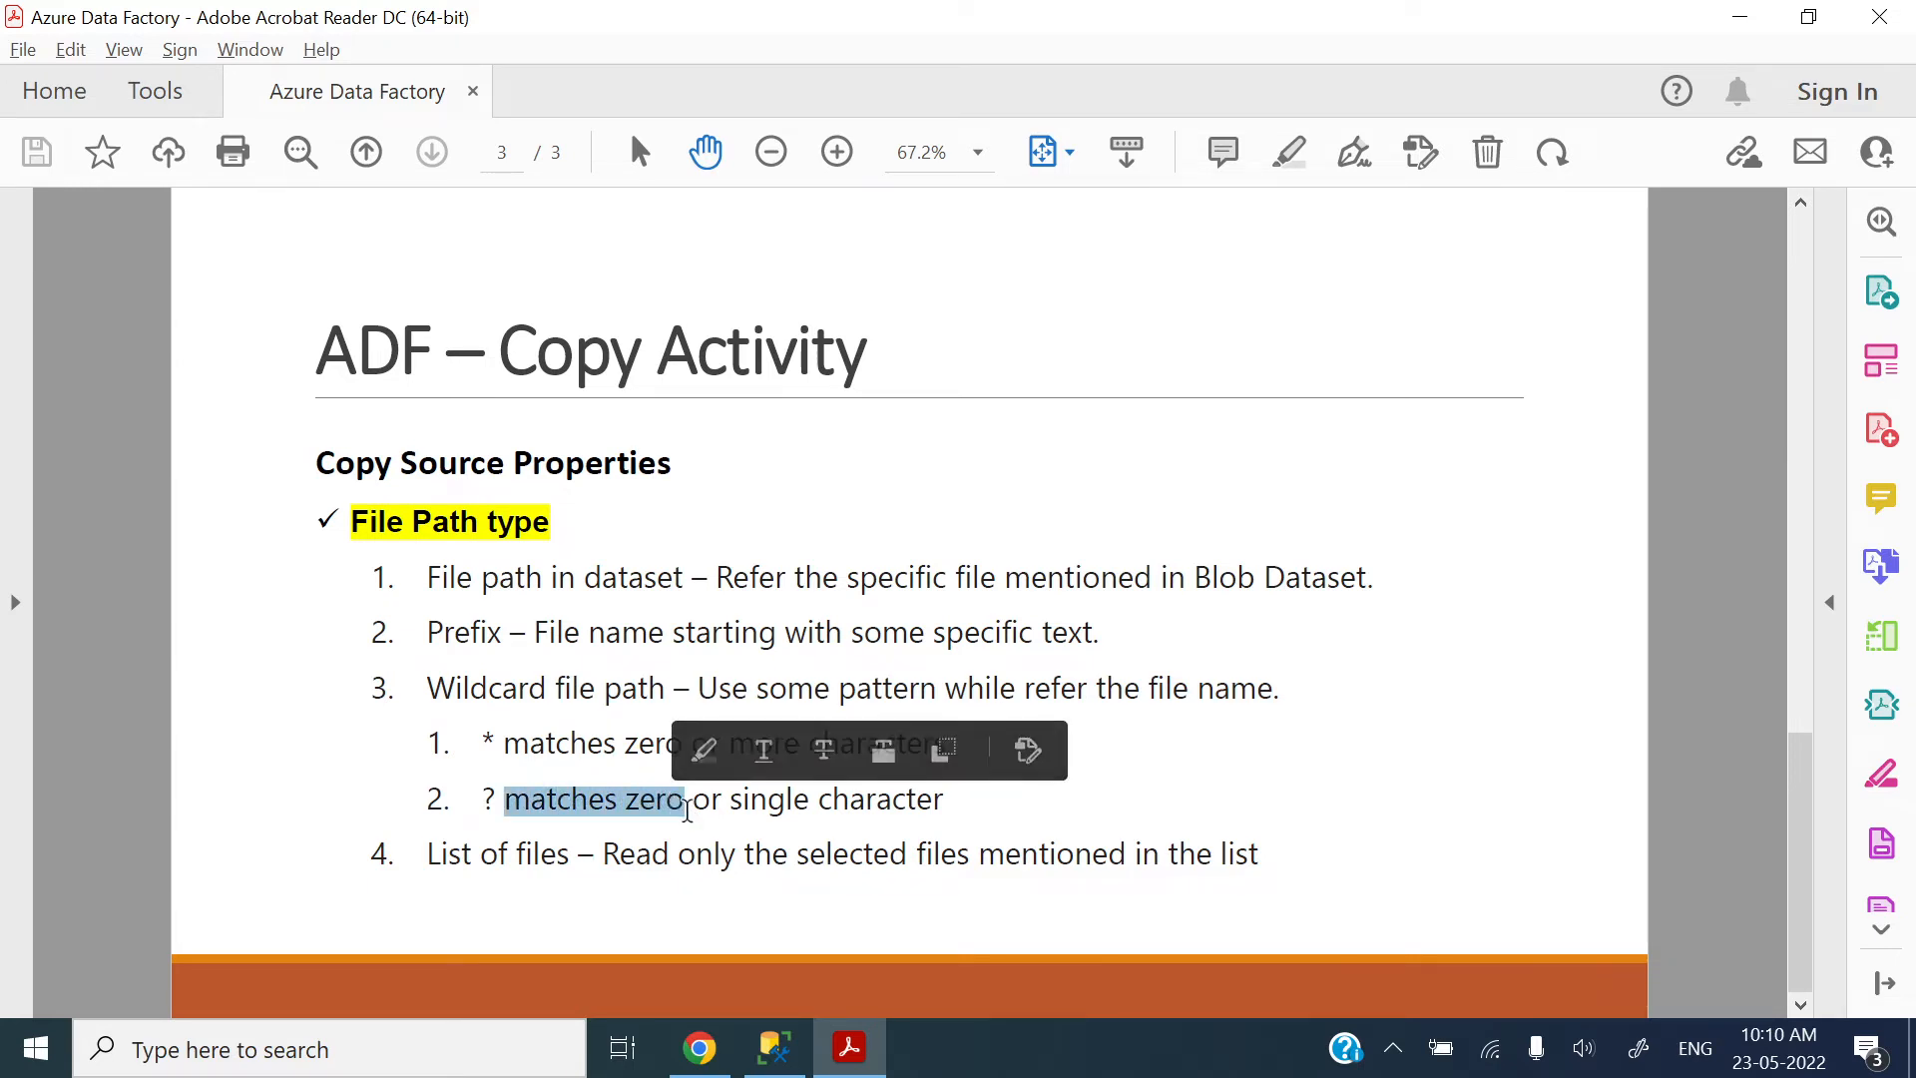
click(974, 804)
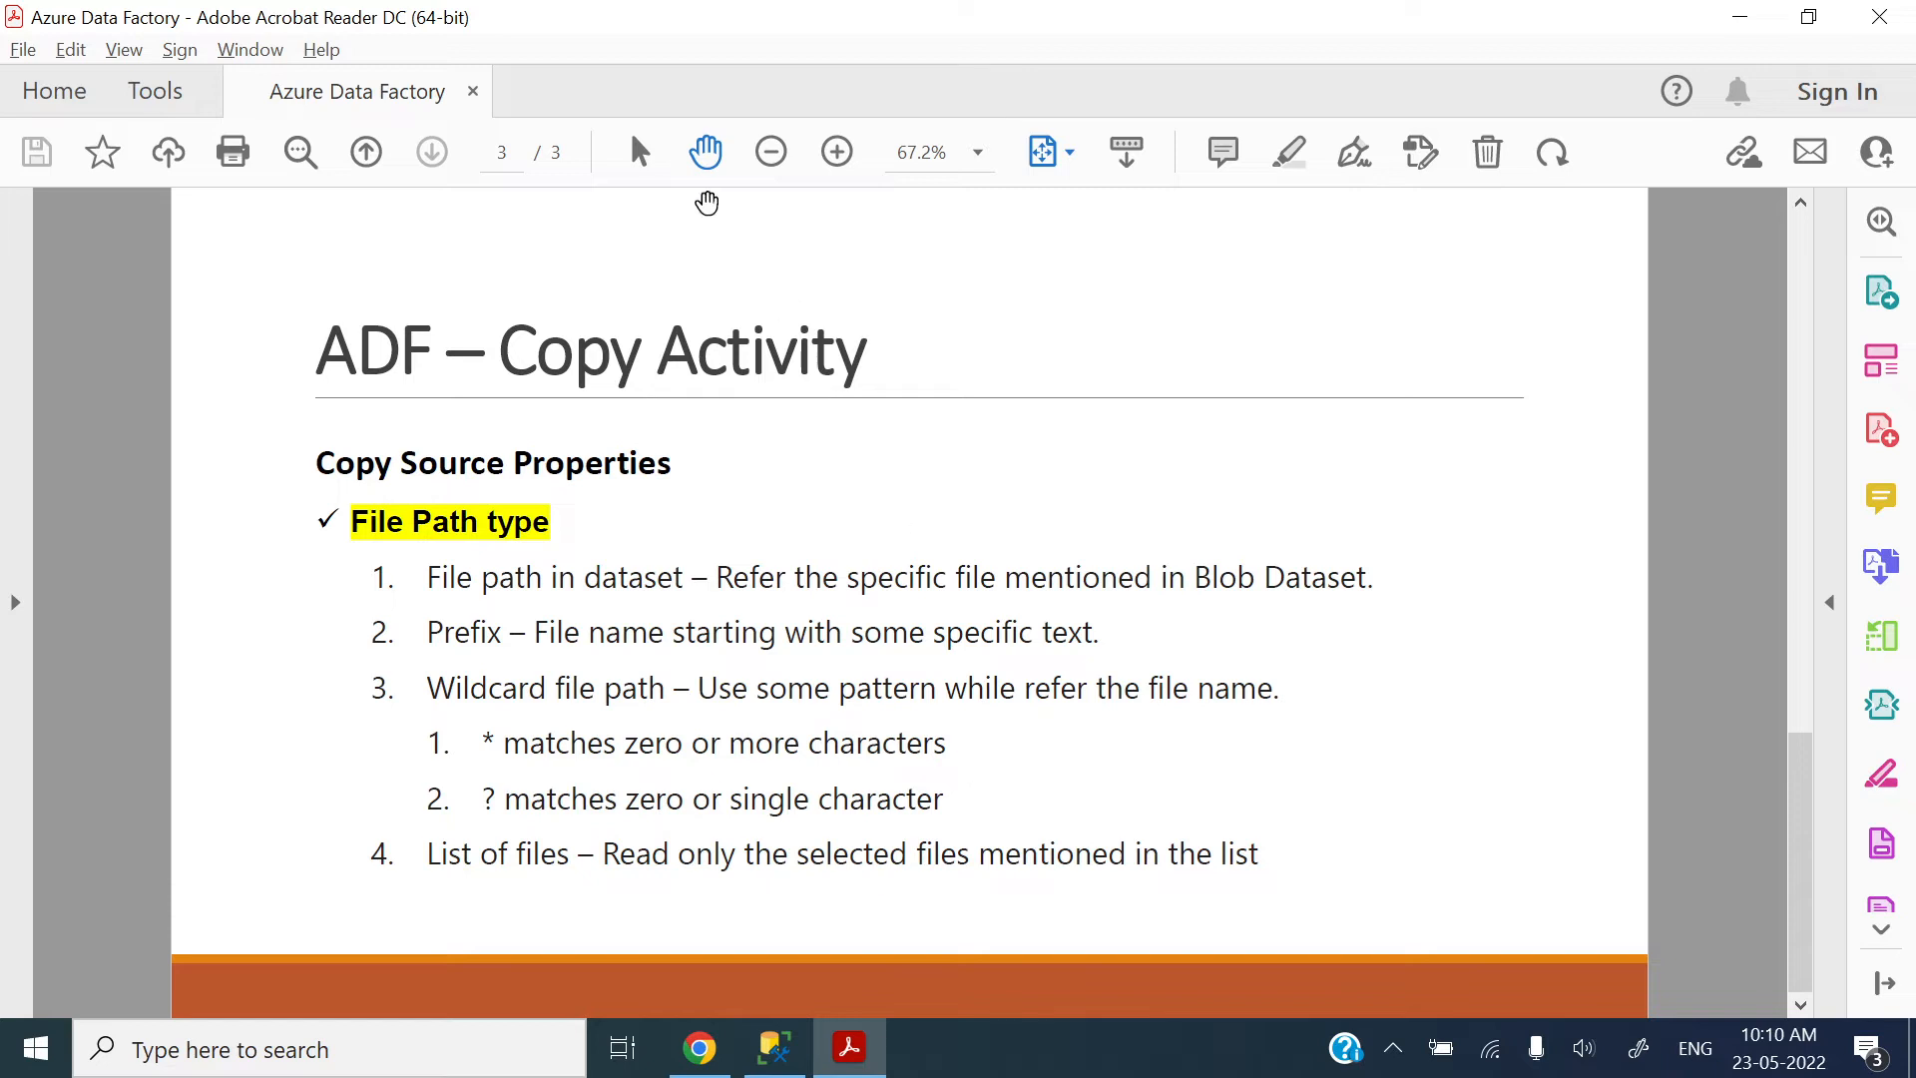
key(alt+Tab)
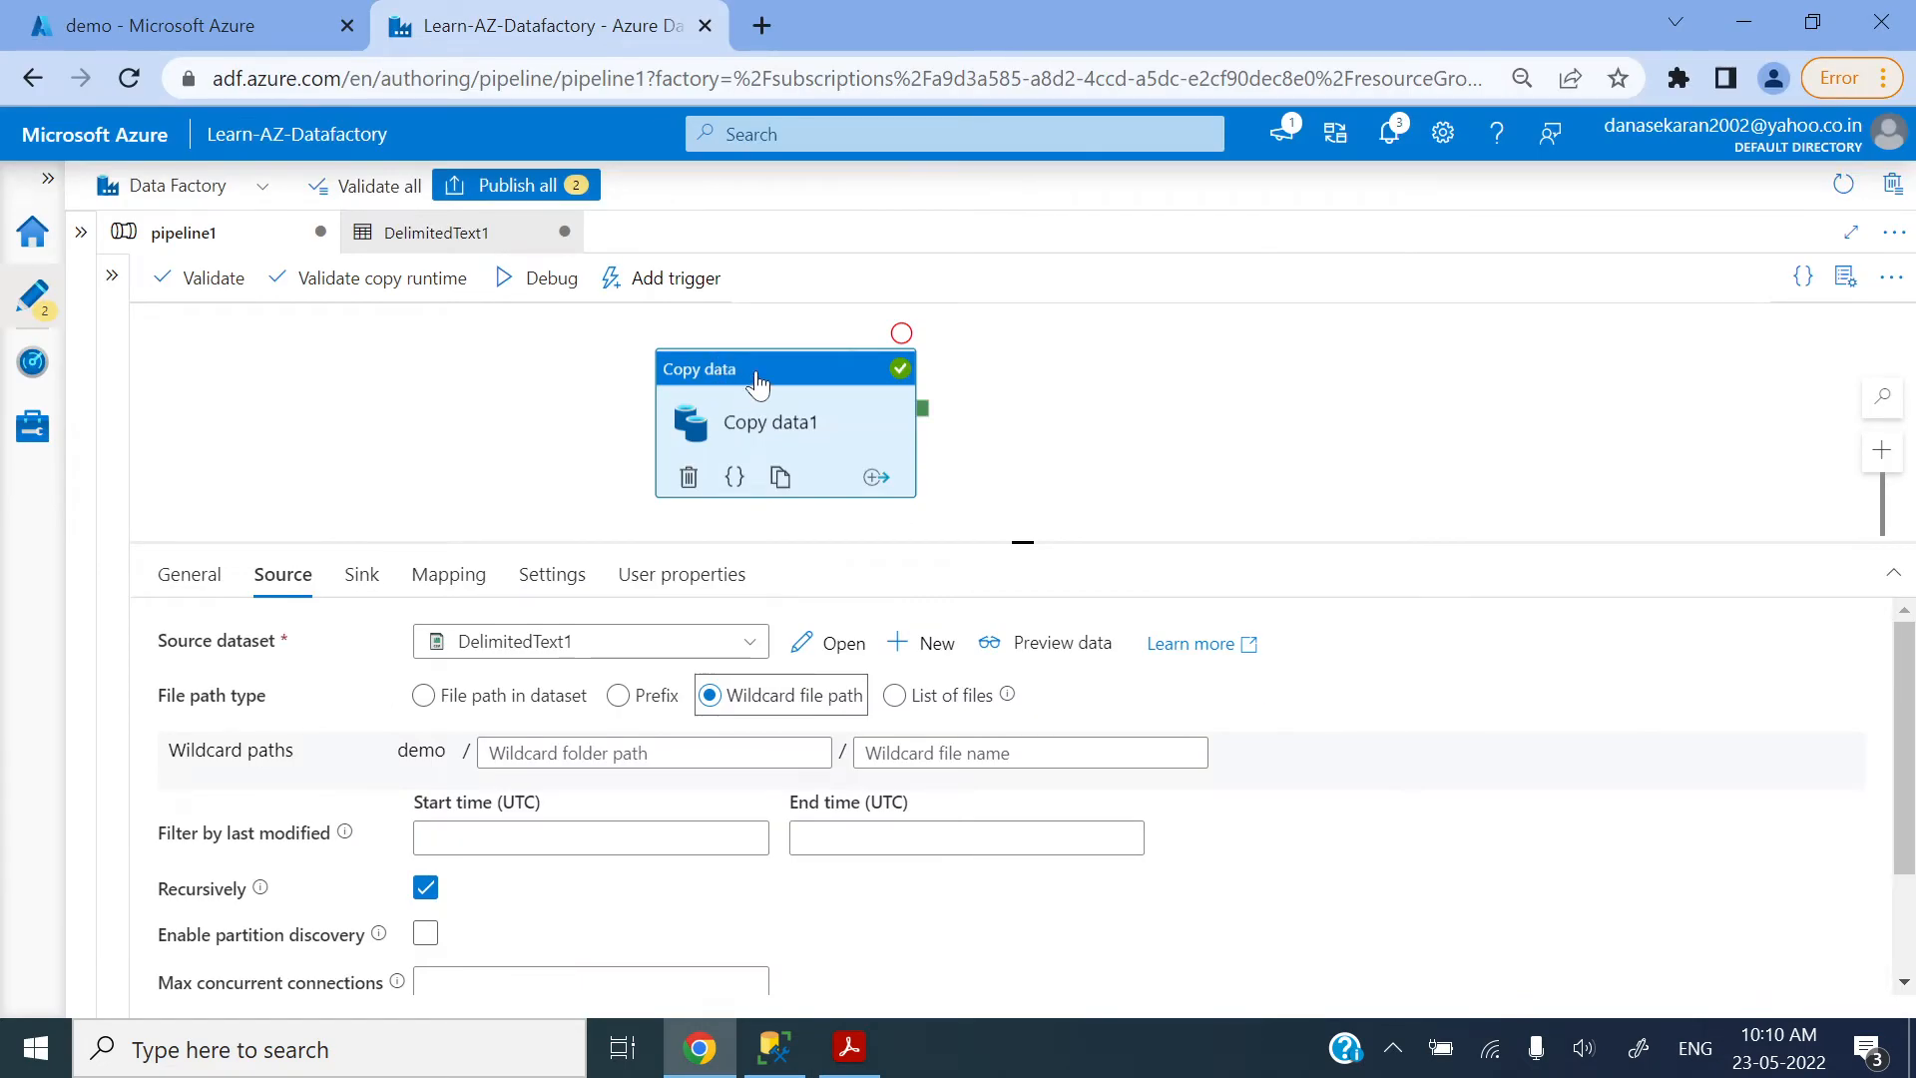
Step: Set the wildcard file name of Copy data1's source to SampleSuperstore*.csv, based on the file name copied from the demo container
drag(754, 373, 746, 359)
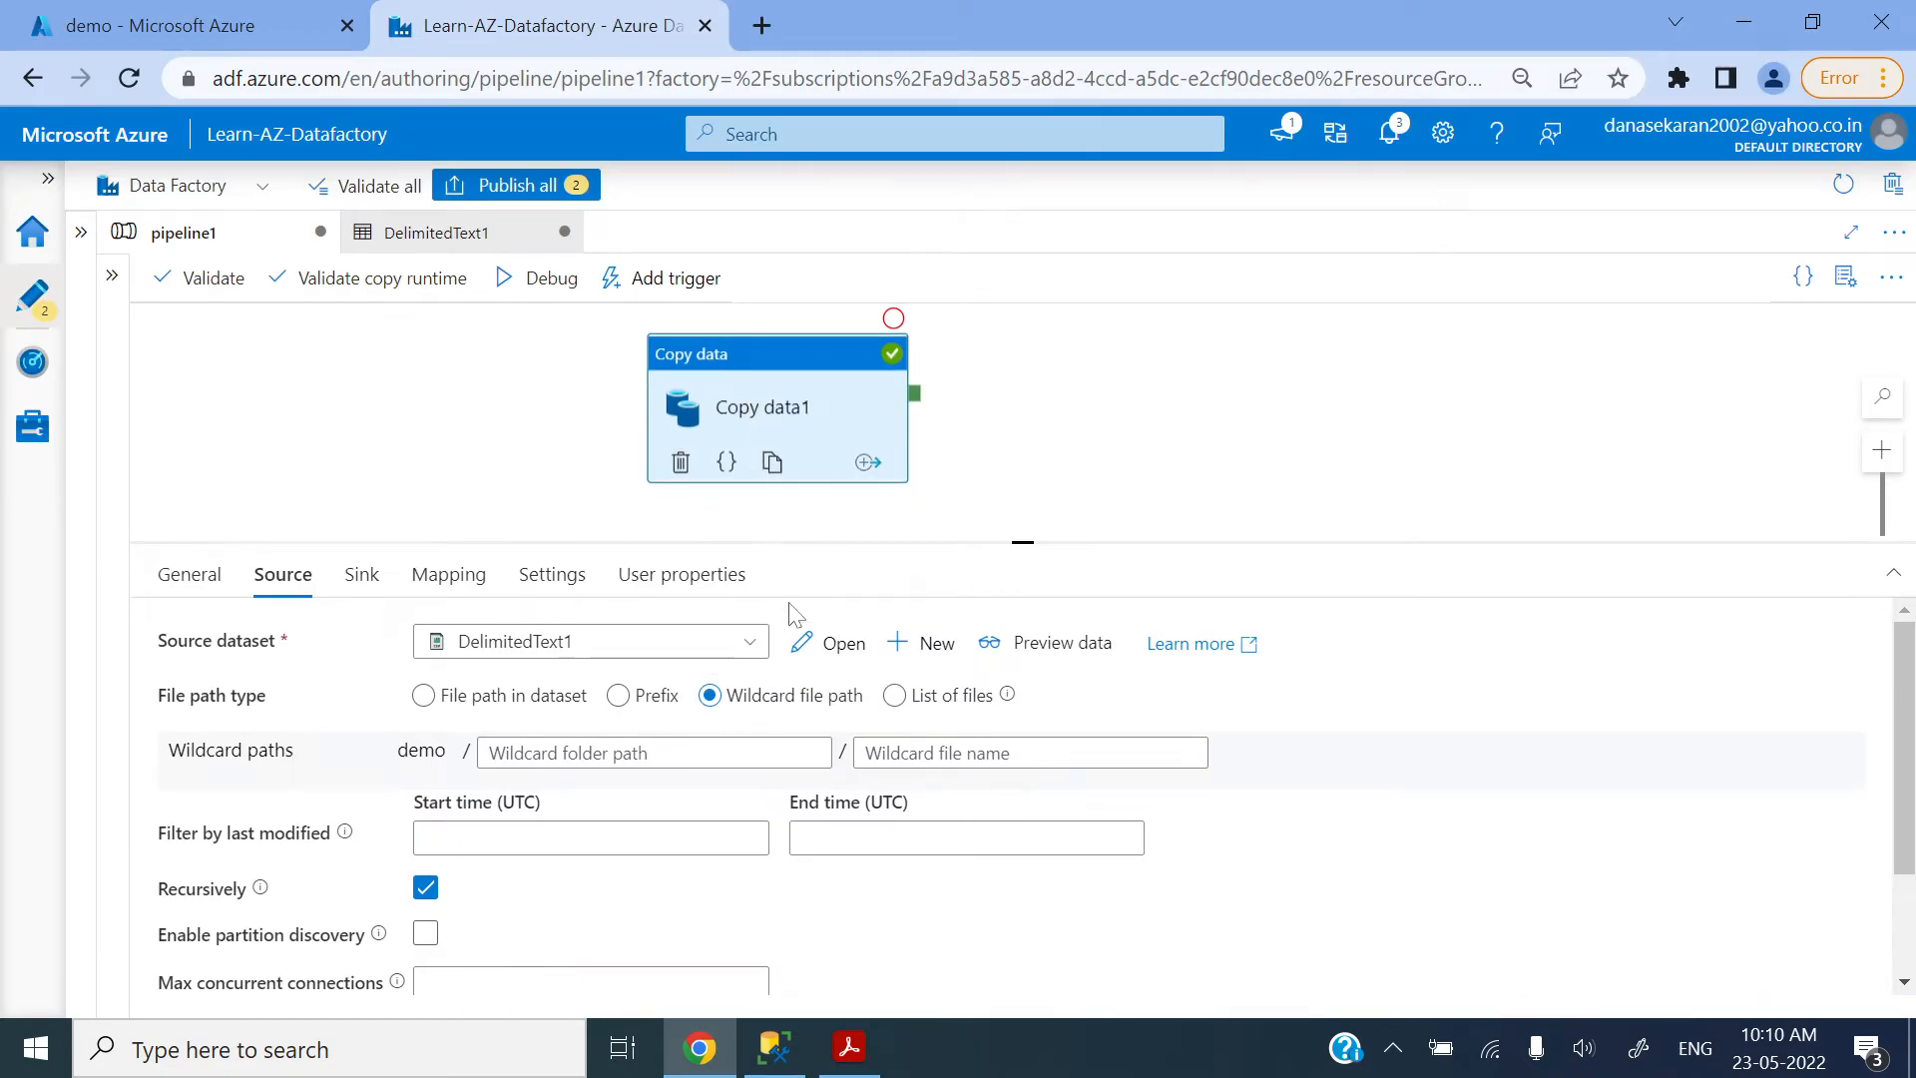
click(782, 698)
click(869, 753)
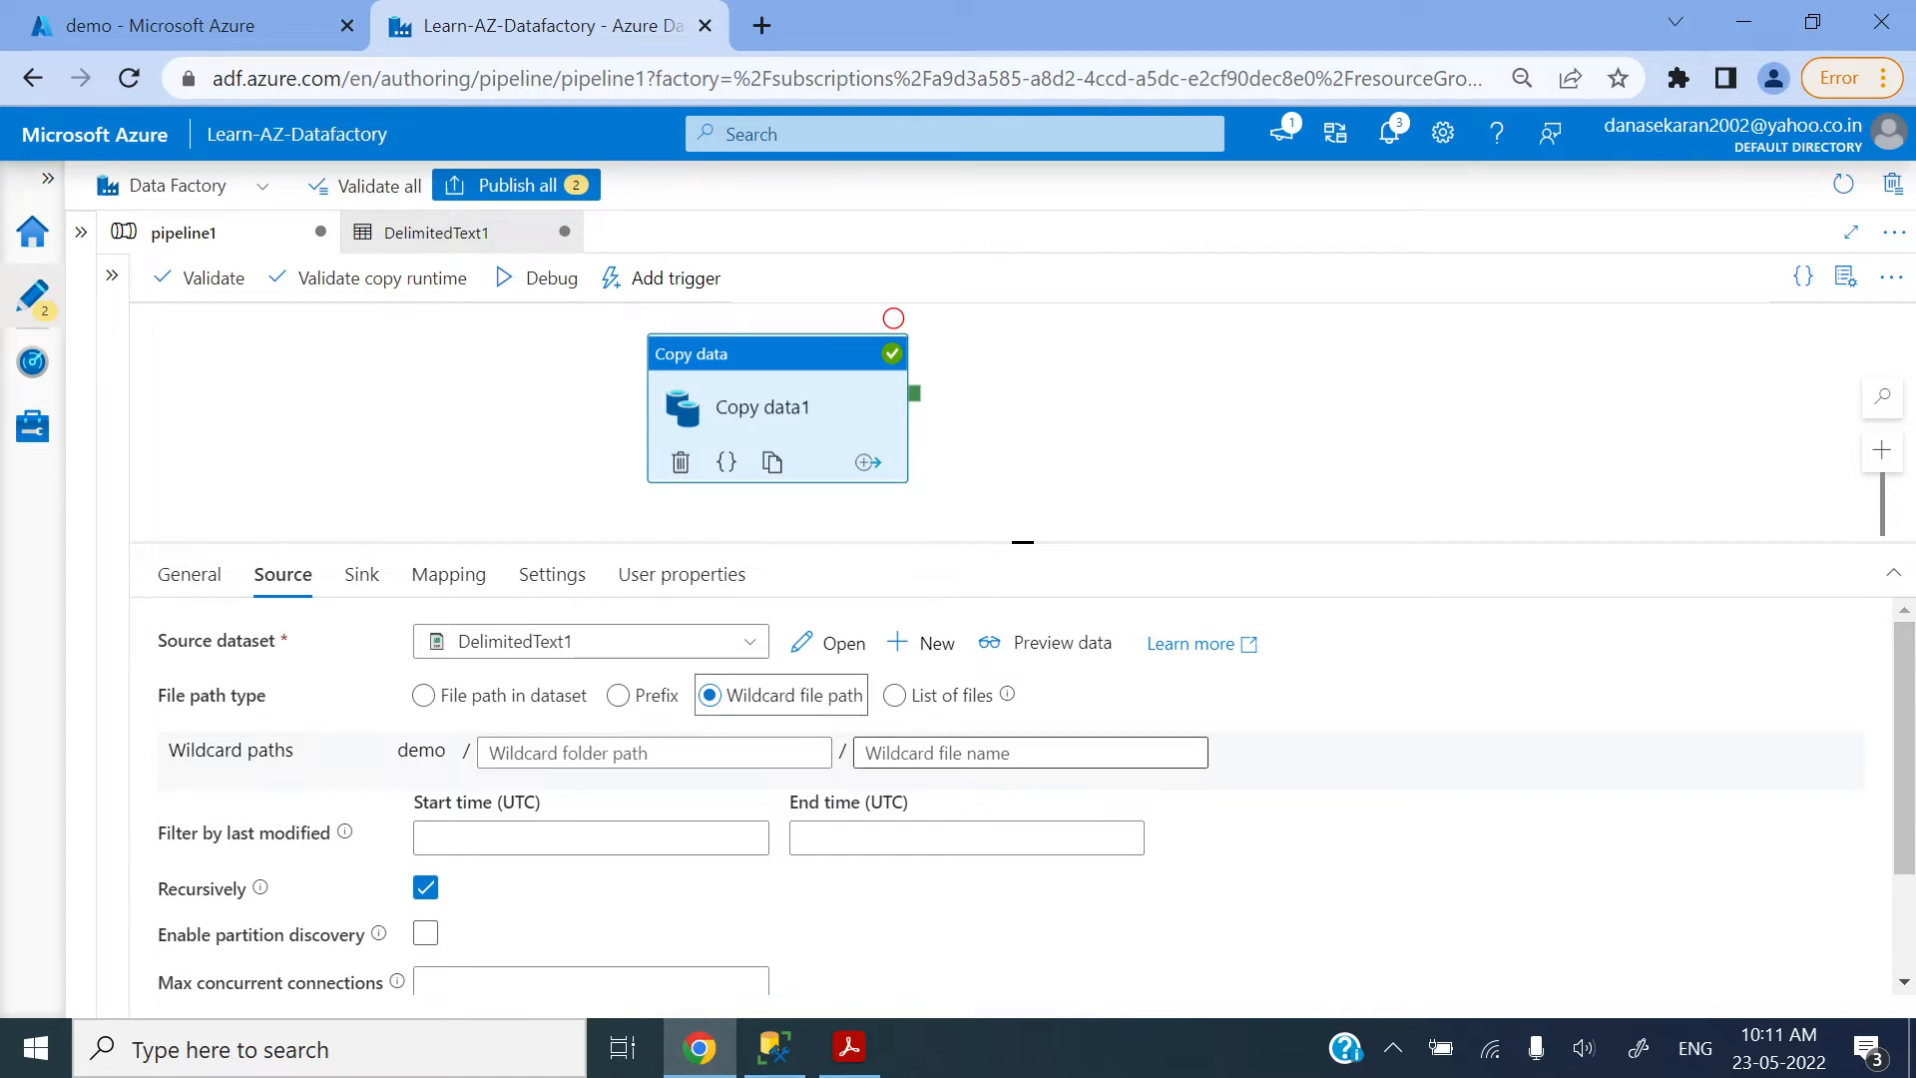
click(199, 25)
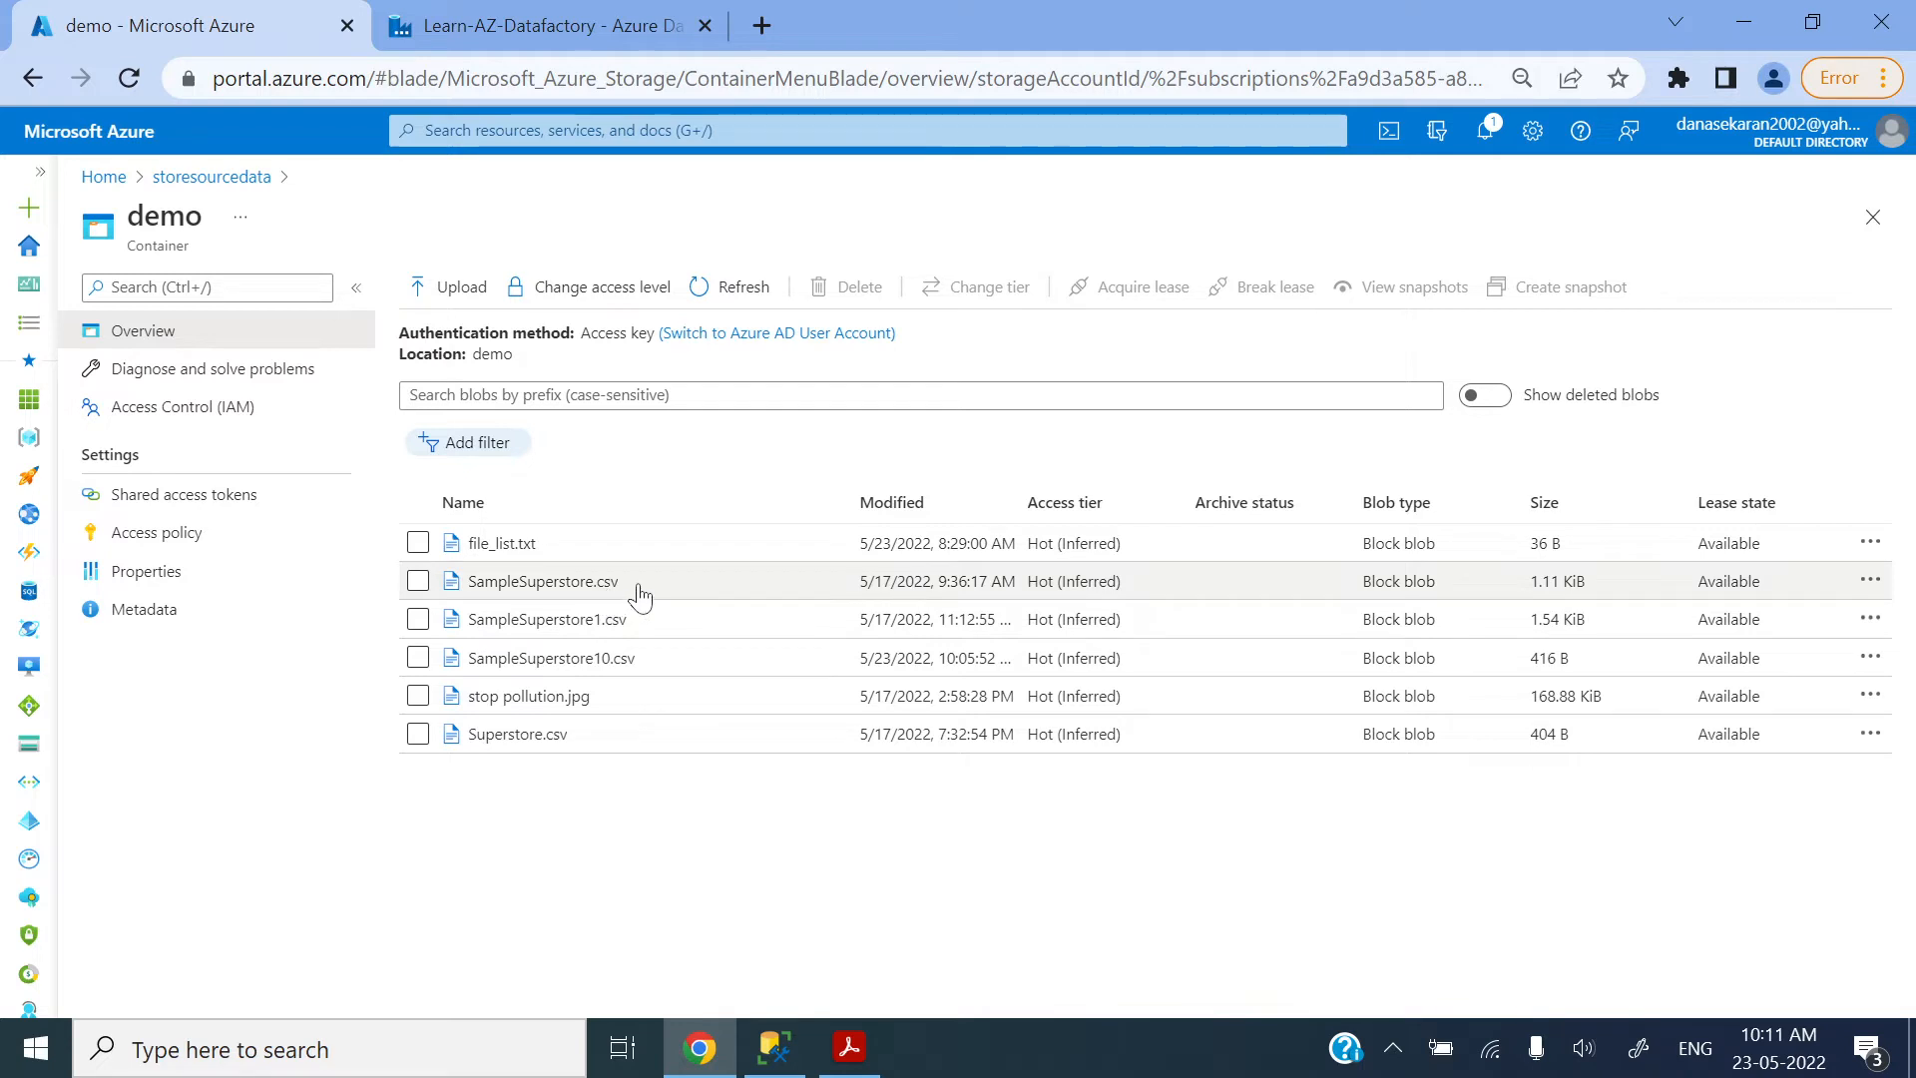
drag(627, 587, 471, 591)
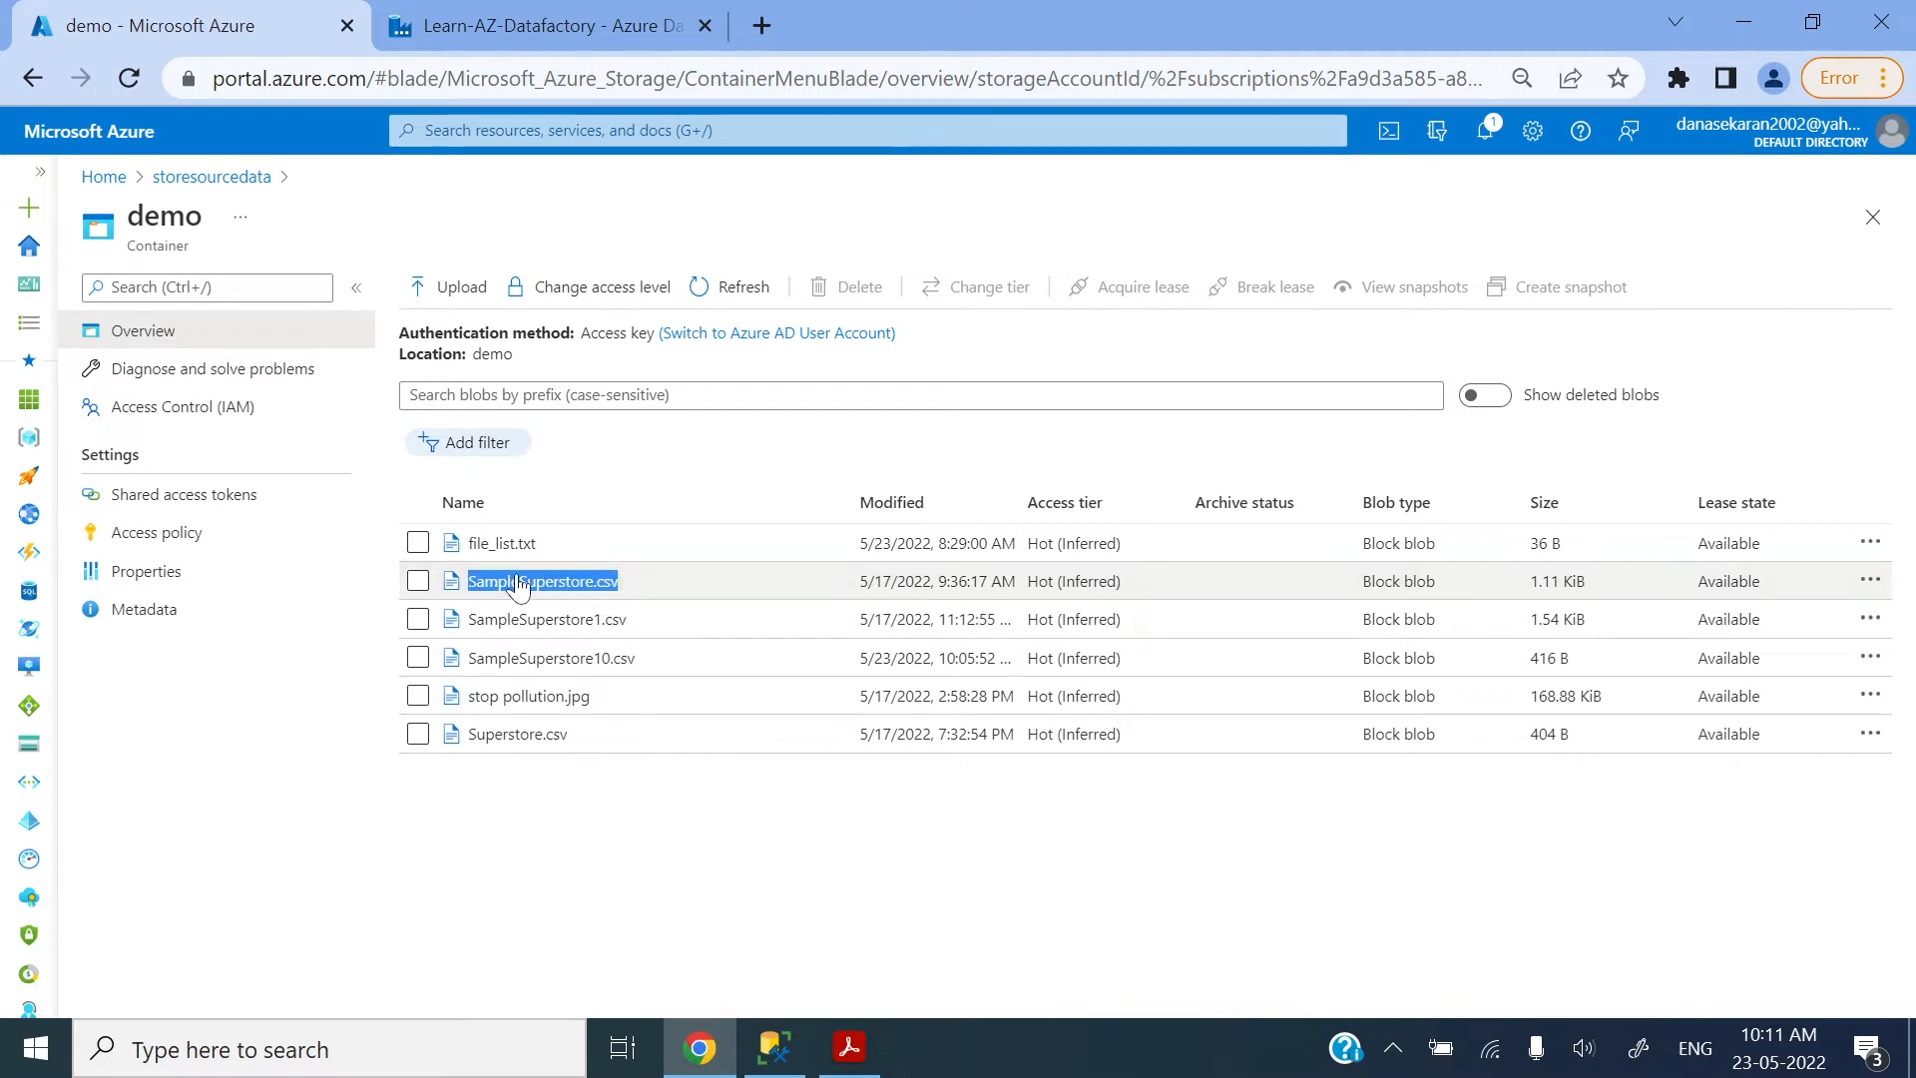
click(539, 25)
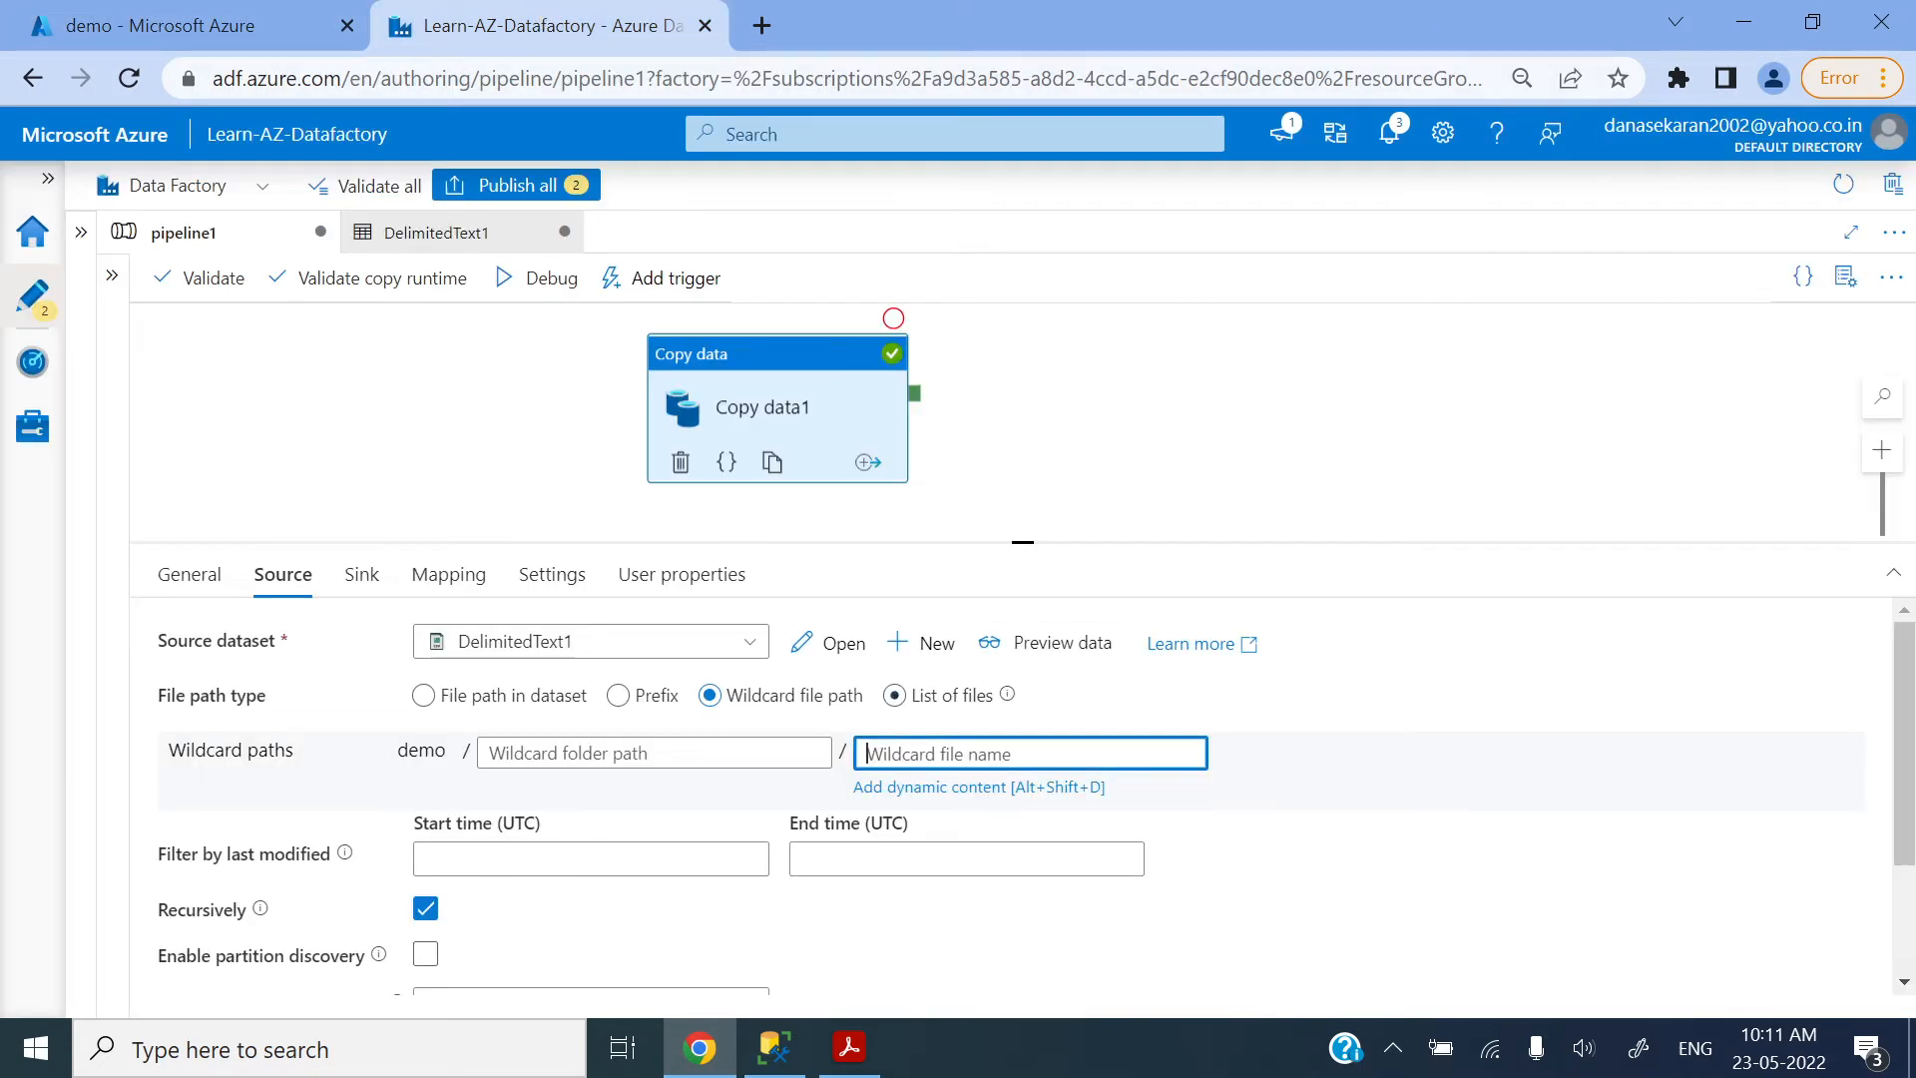
key(ctrl+v)
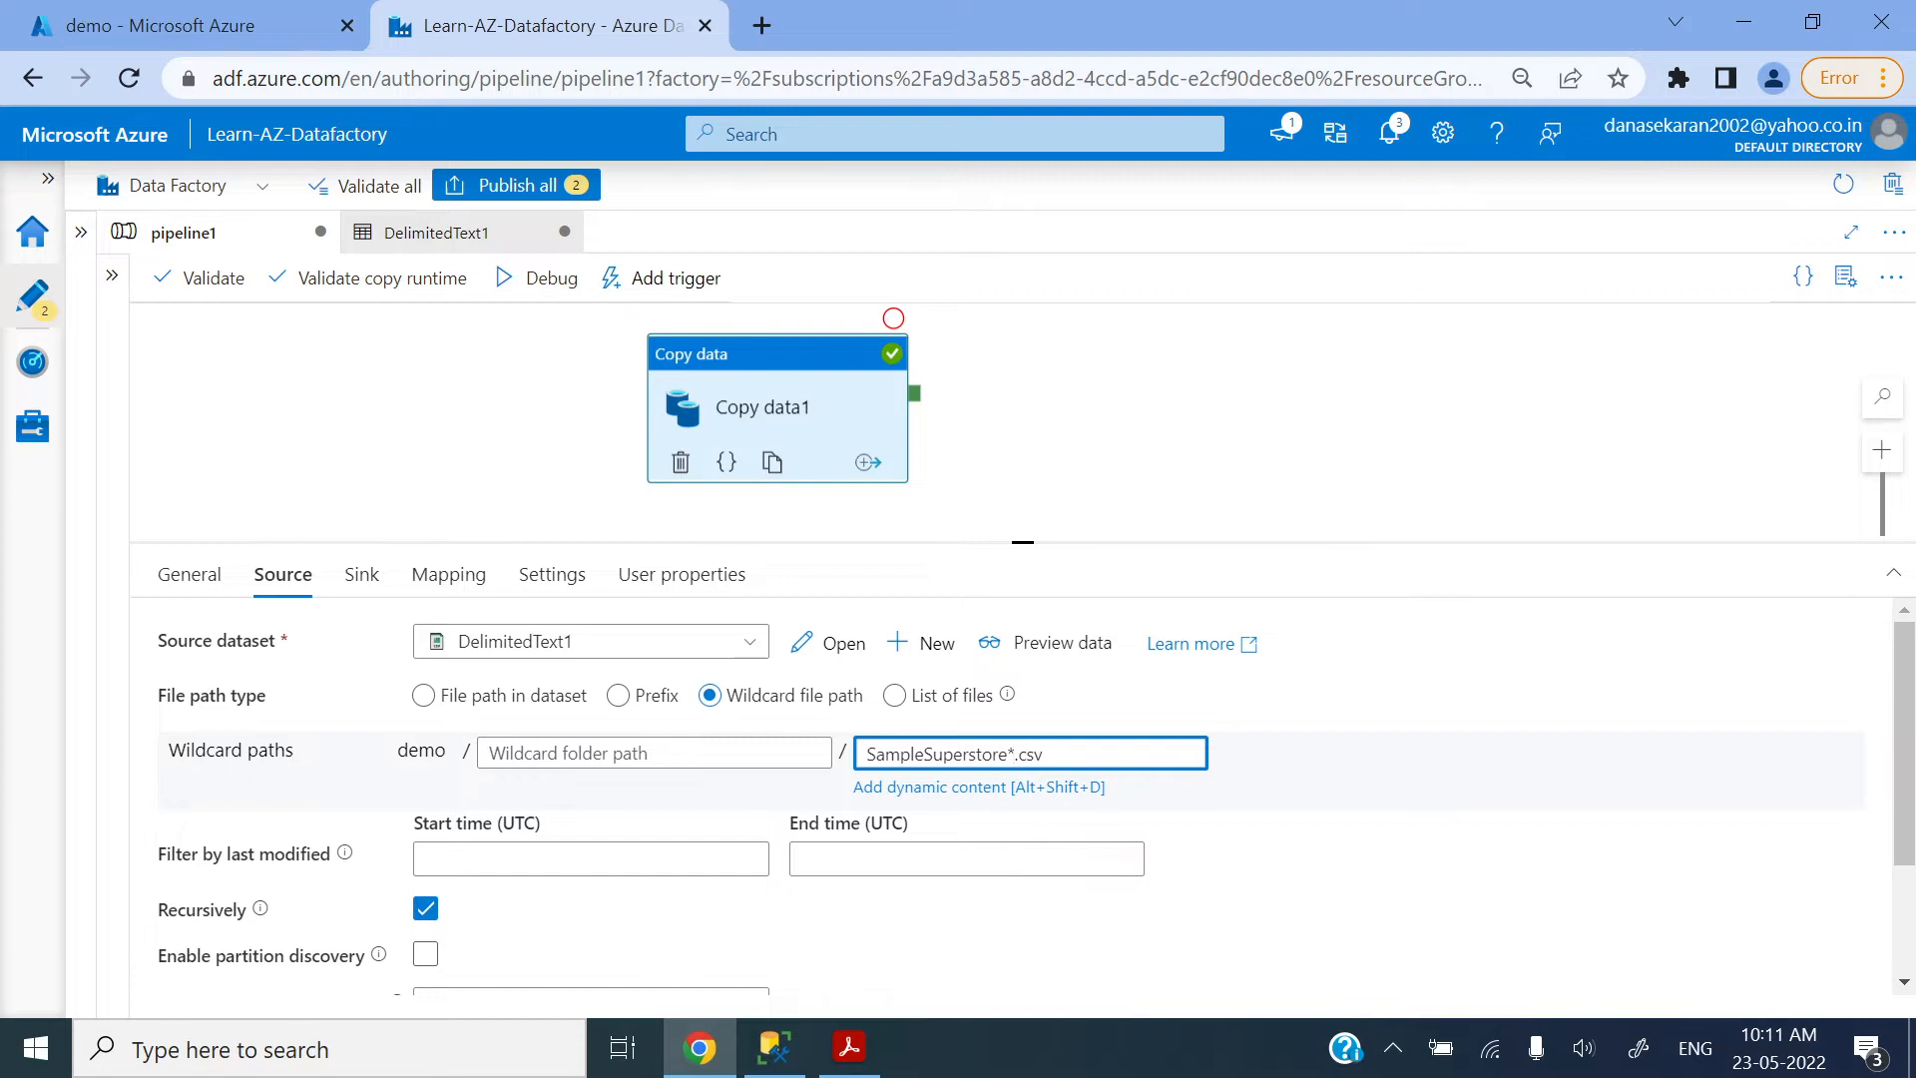
Step: Compare the wildcard pattern with the demo container's file names and the PDF notes, and start a debug run of pipeline1
click(280, 18)
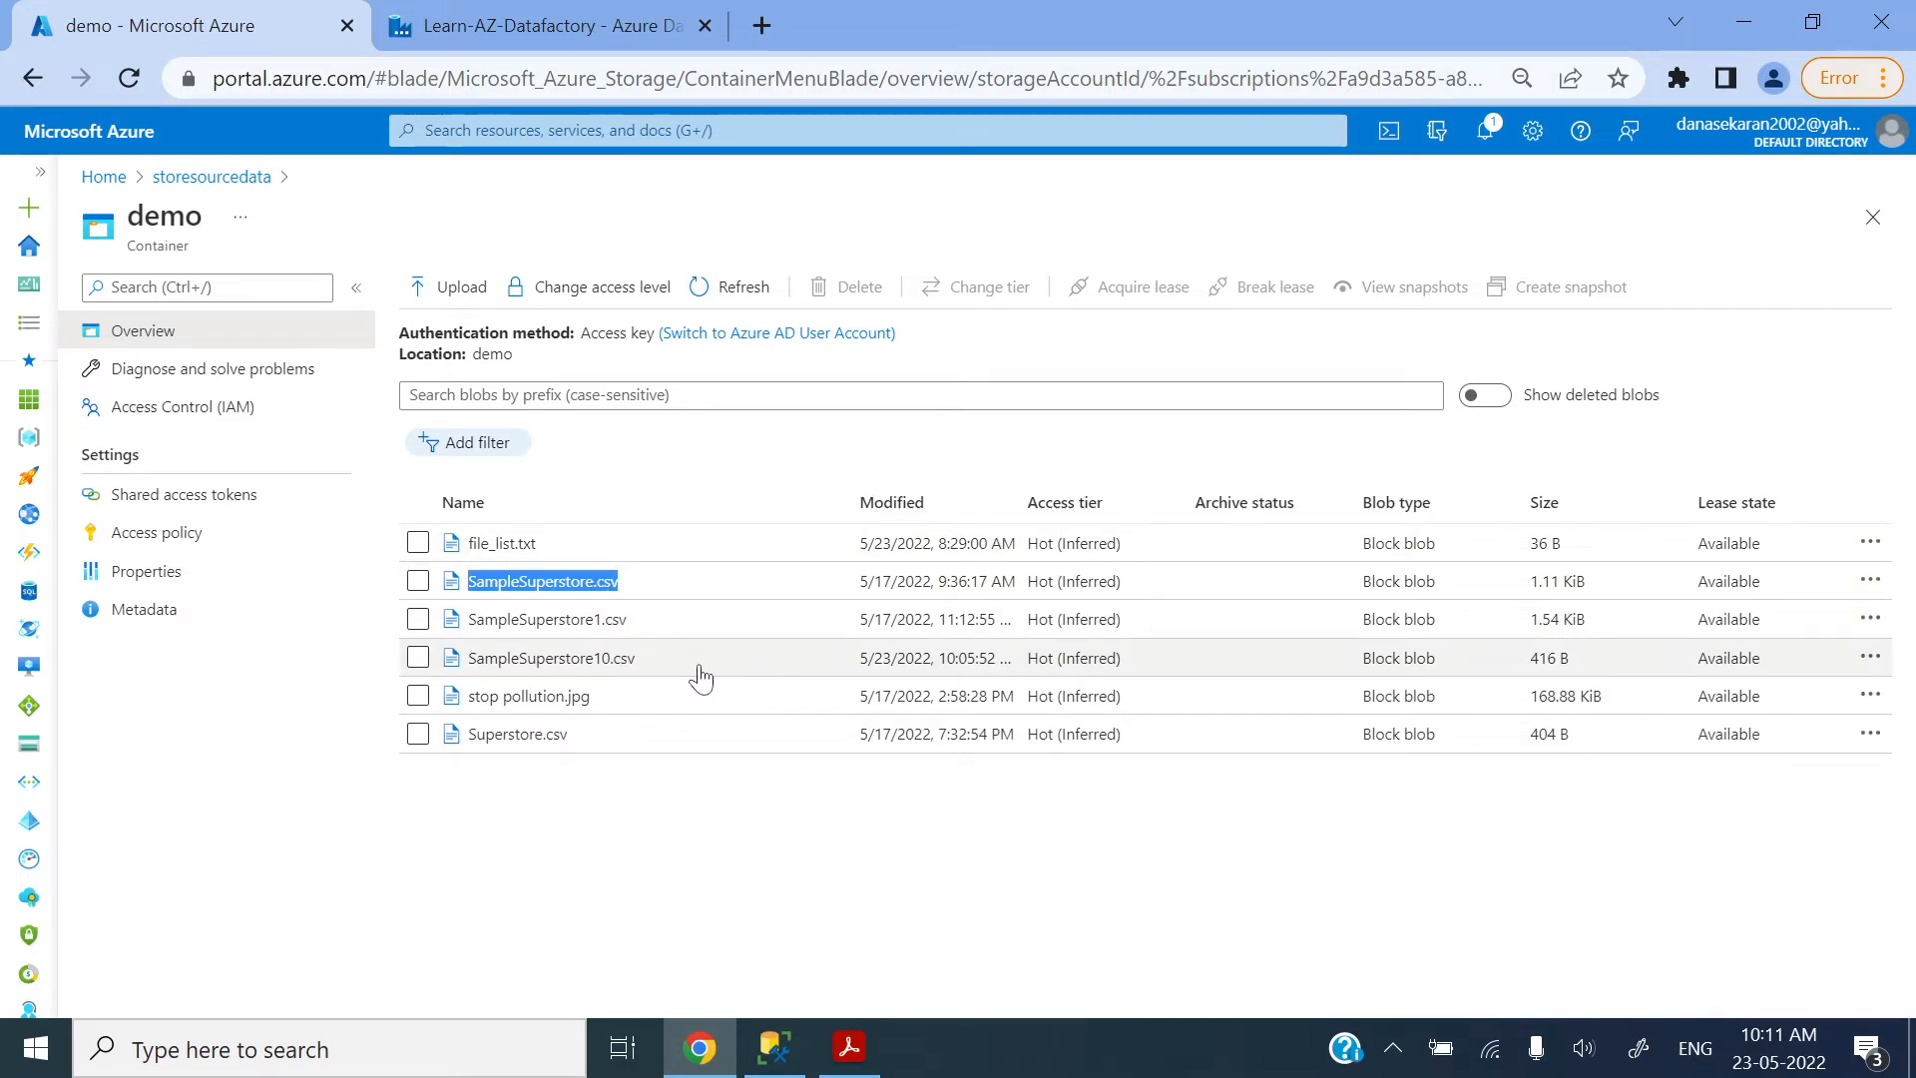
key(alt+Tab)
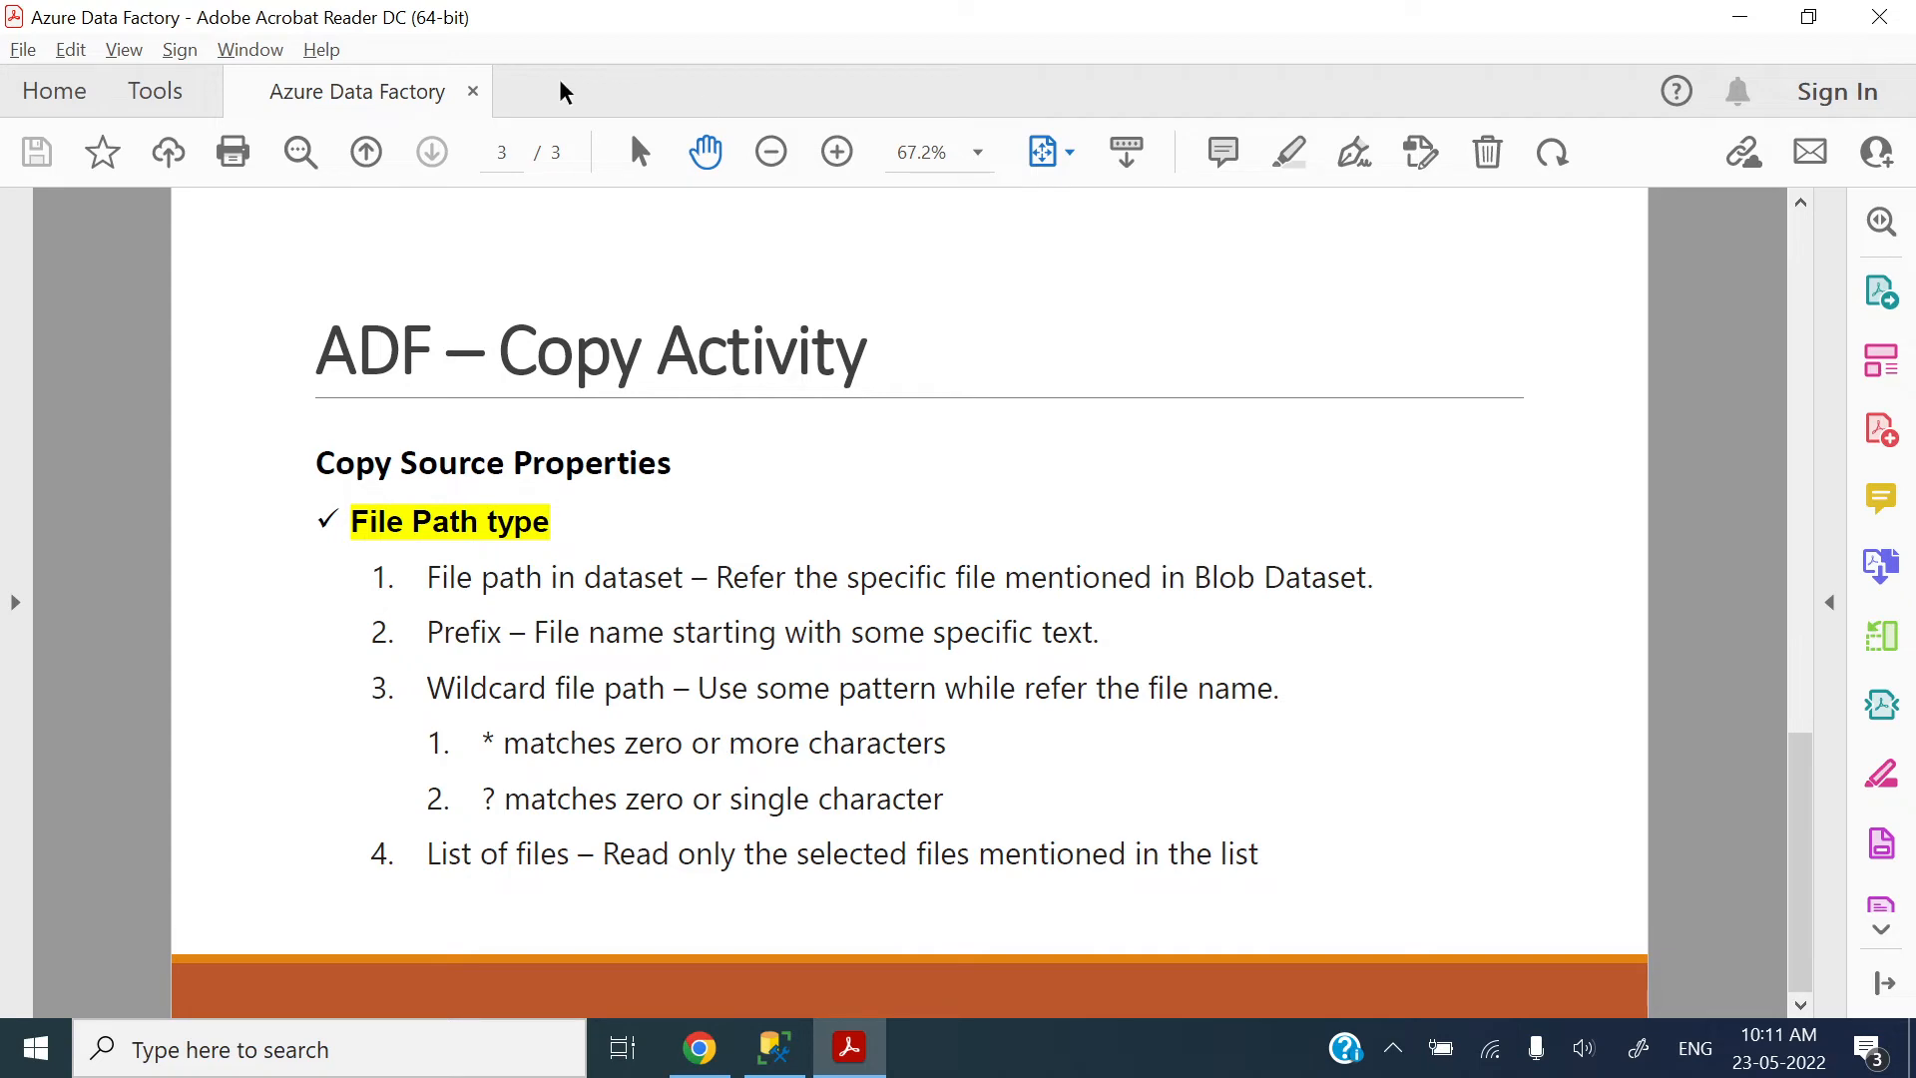
key(alt+Tab)
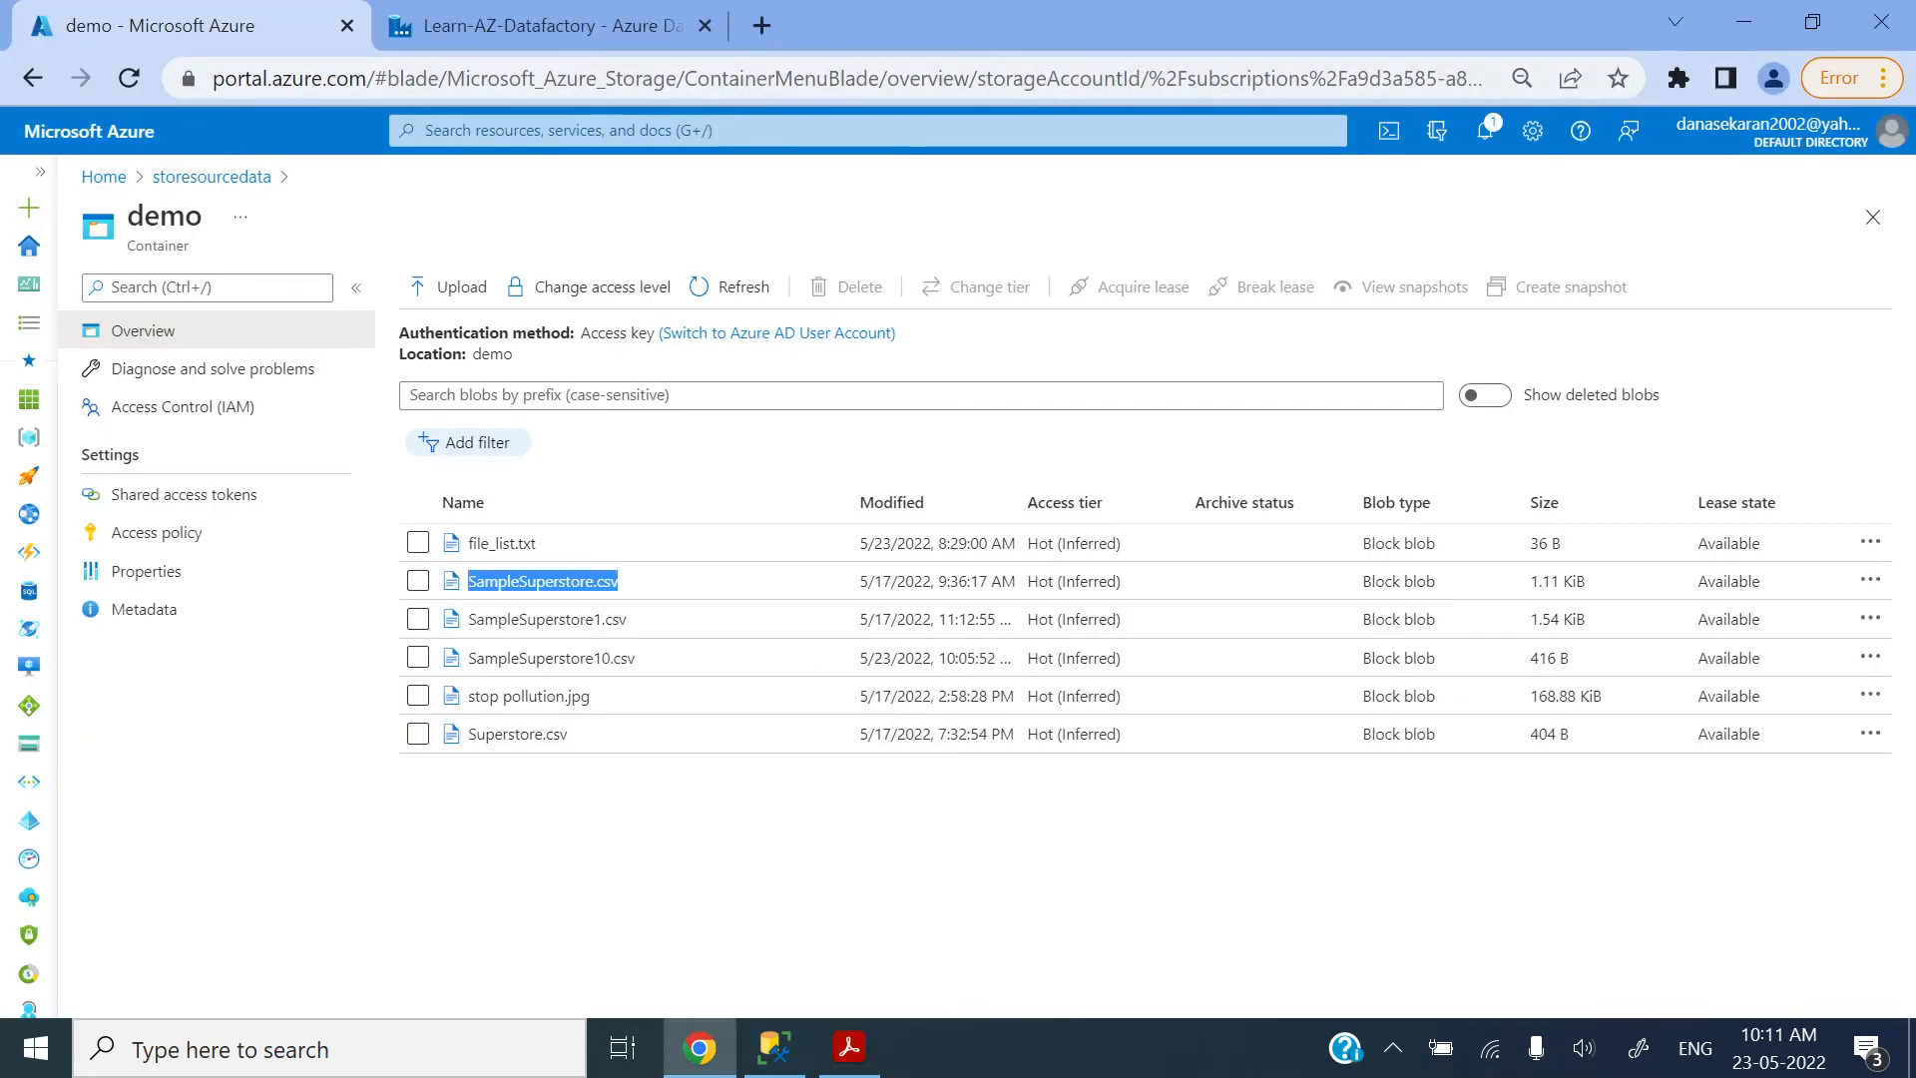
click(544, 25)
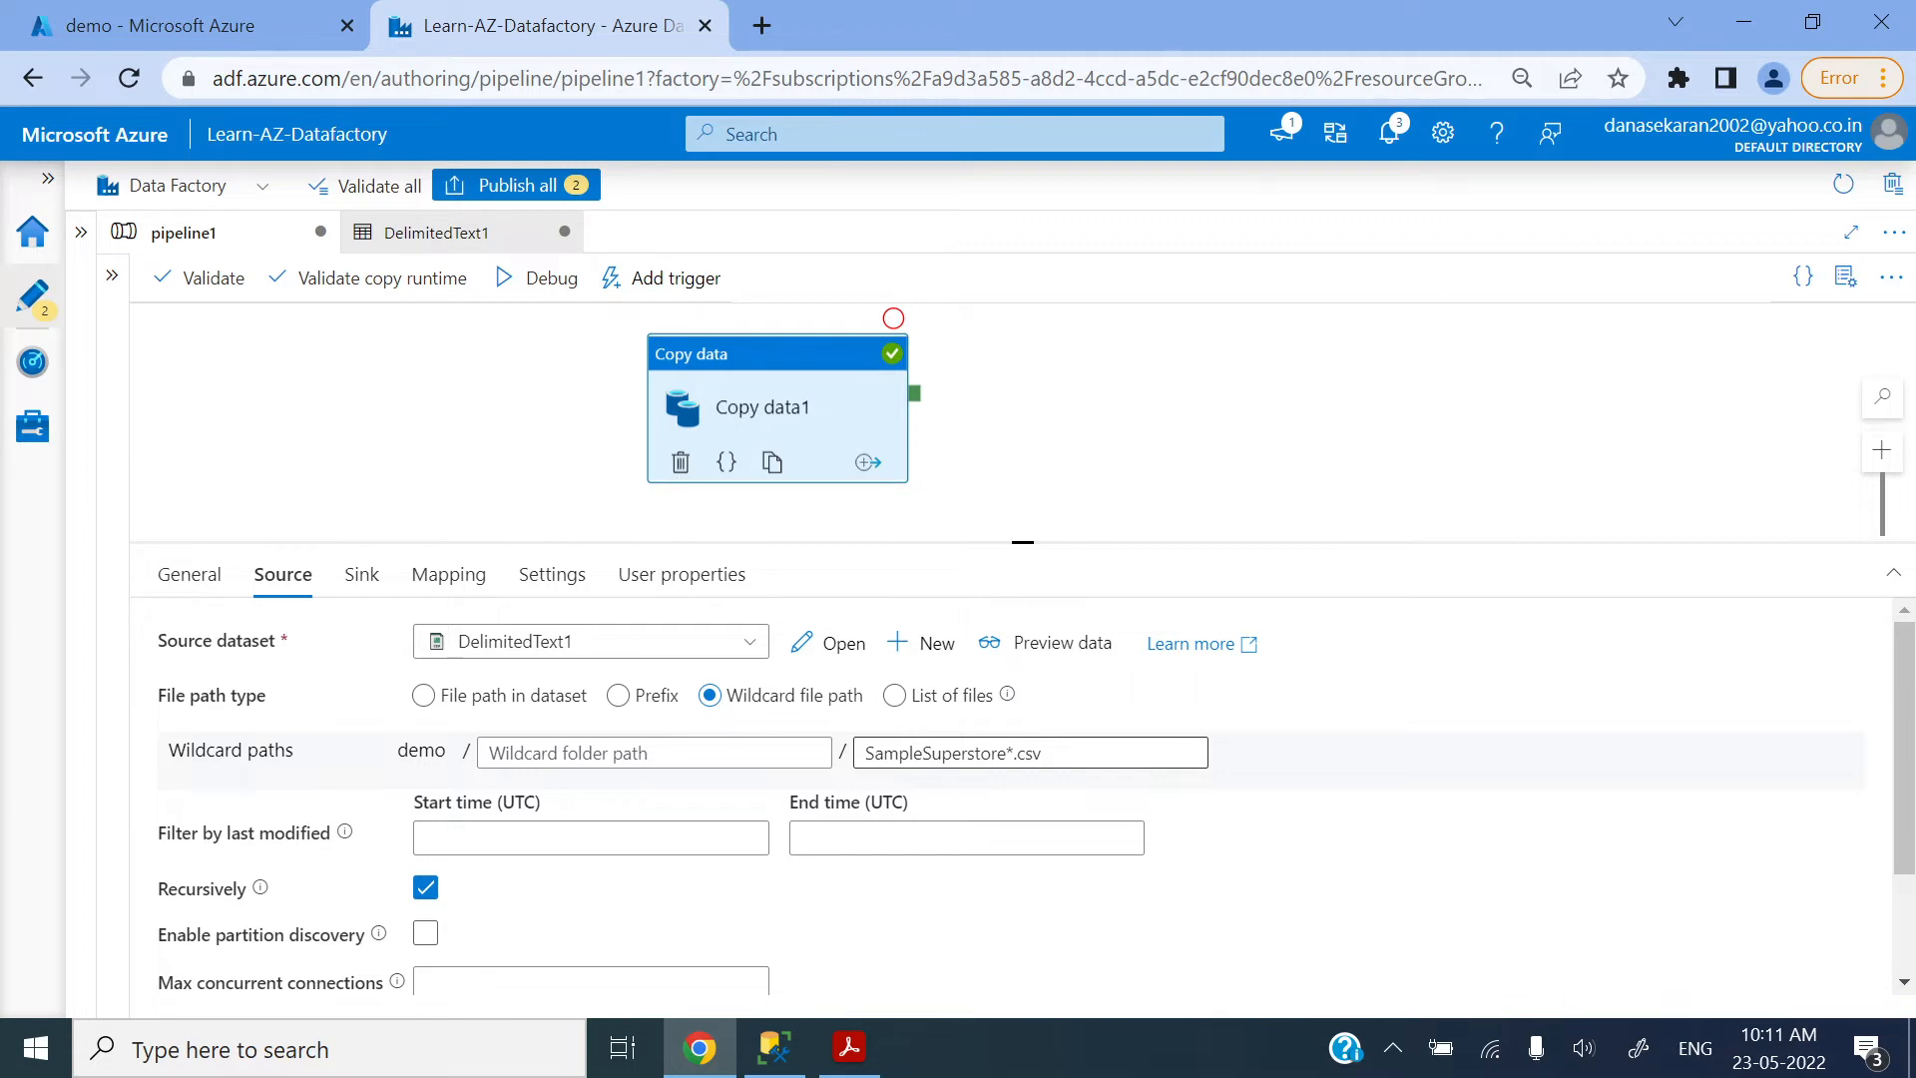
click(529, 282)
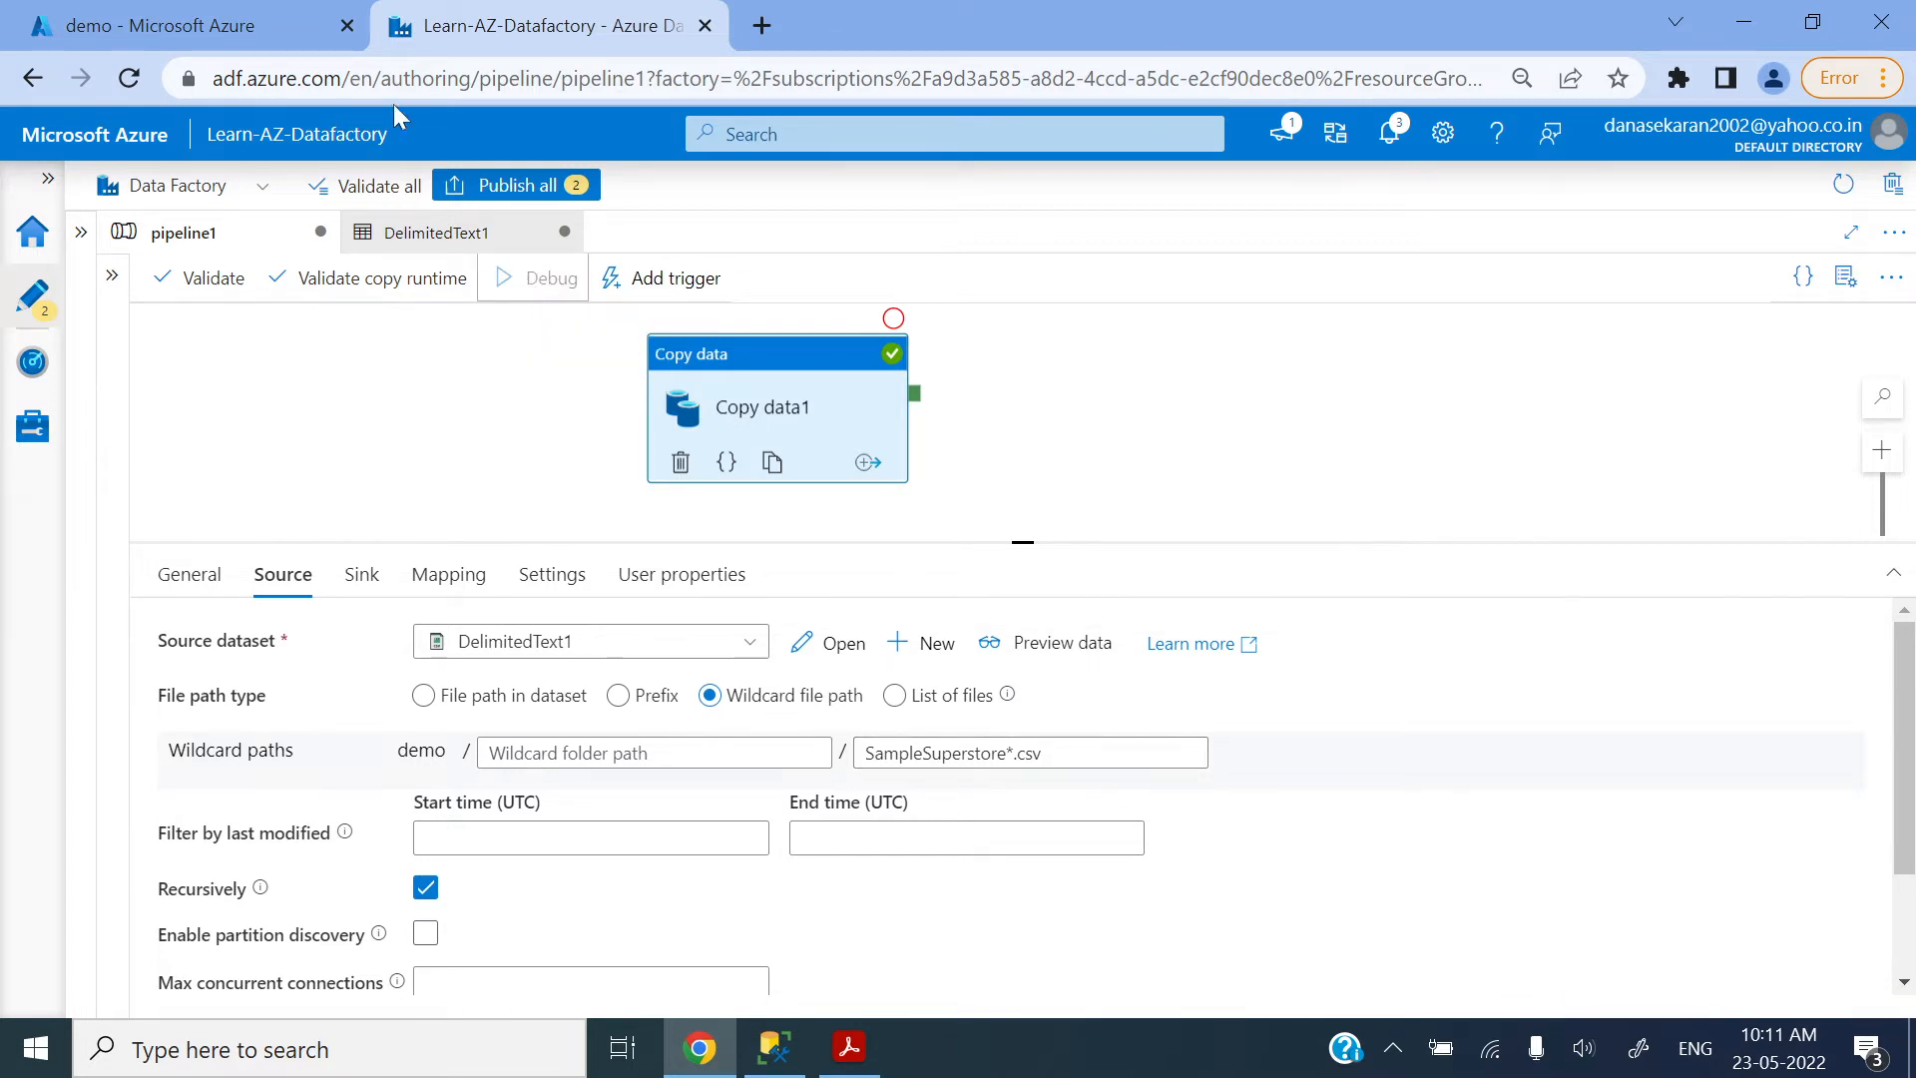
Step: Check the demo container's files, refresh the pipeline1 debug run status, and review the files read and rows written in Copy data1's run details
click(232, 22)
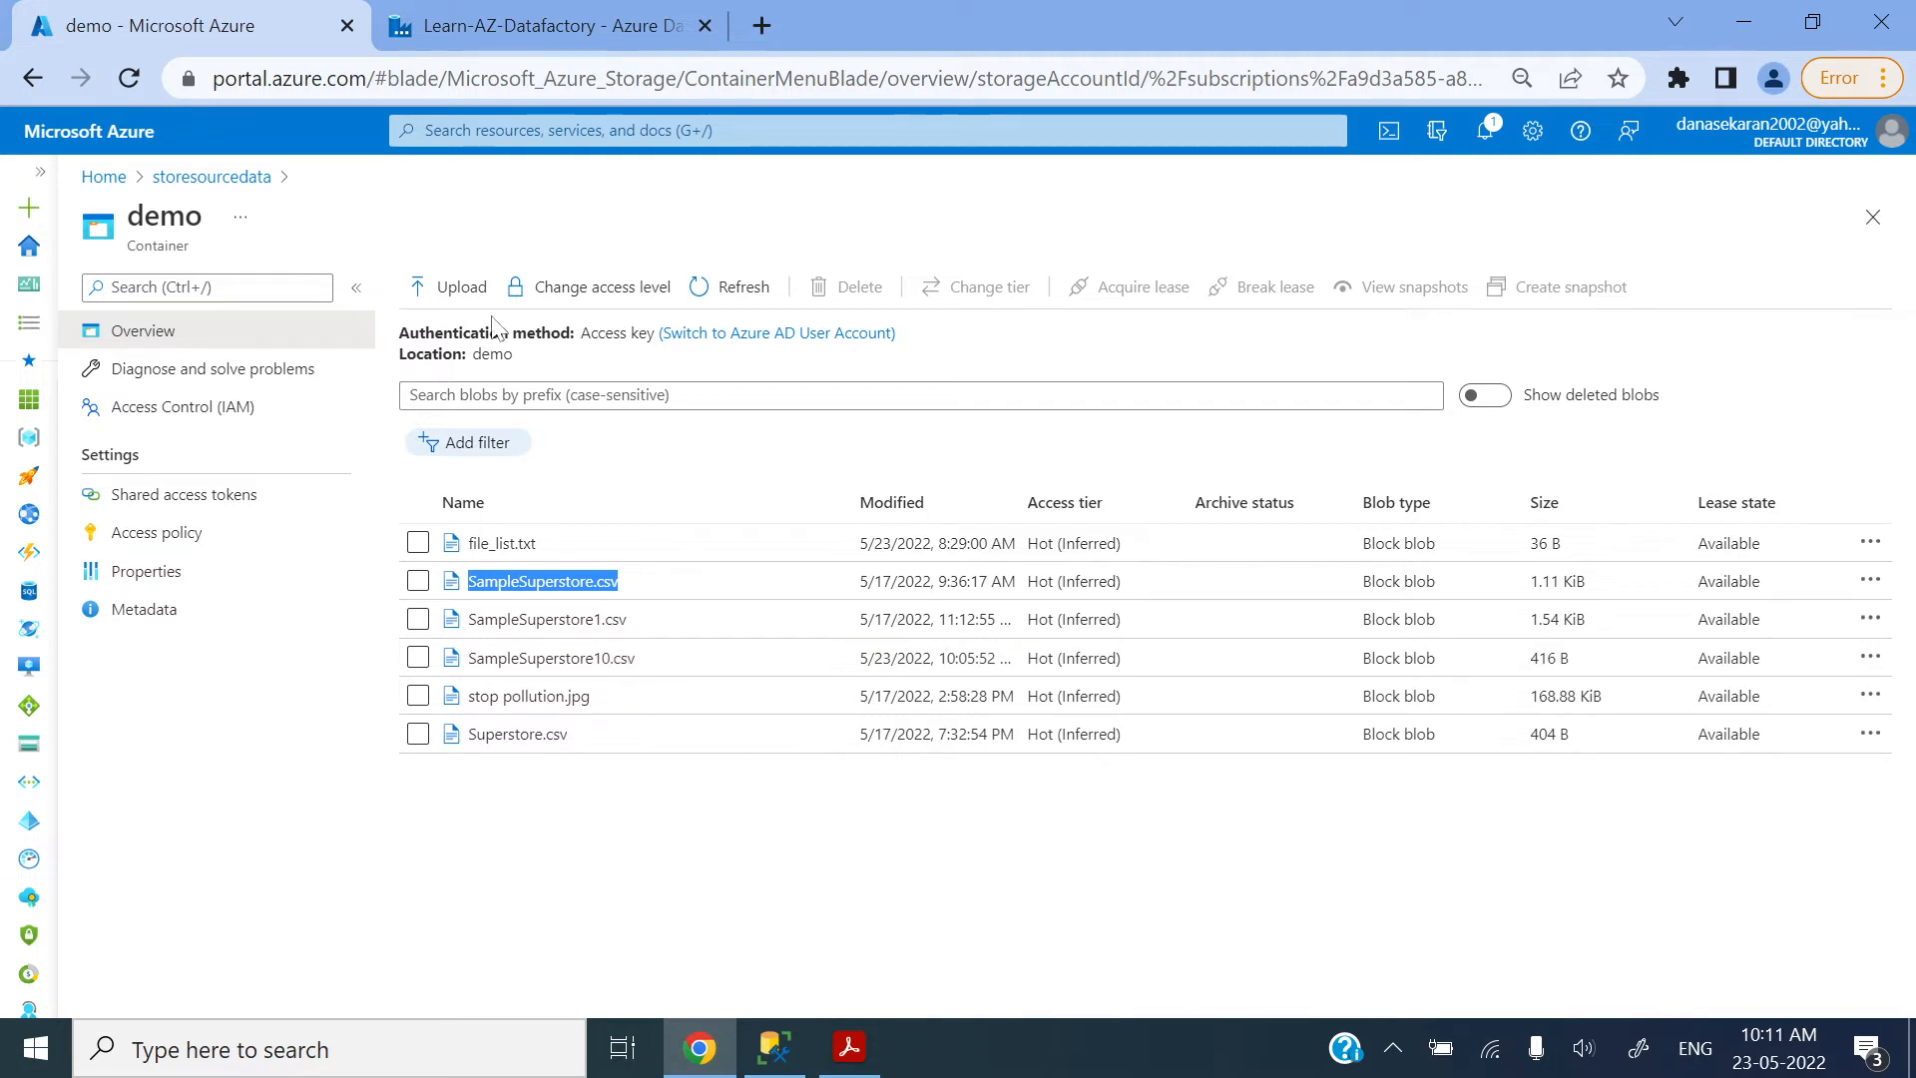
click(579, 25)
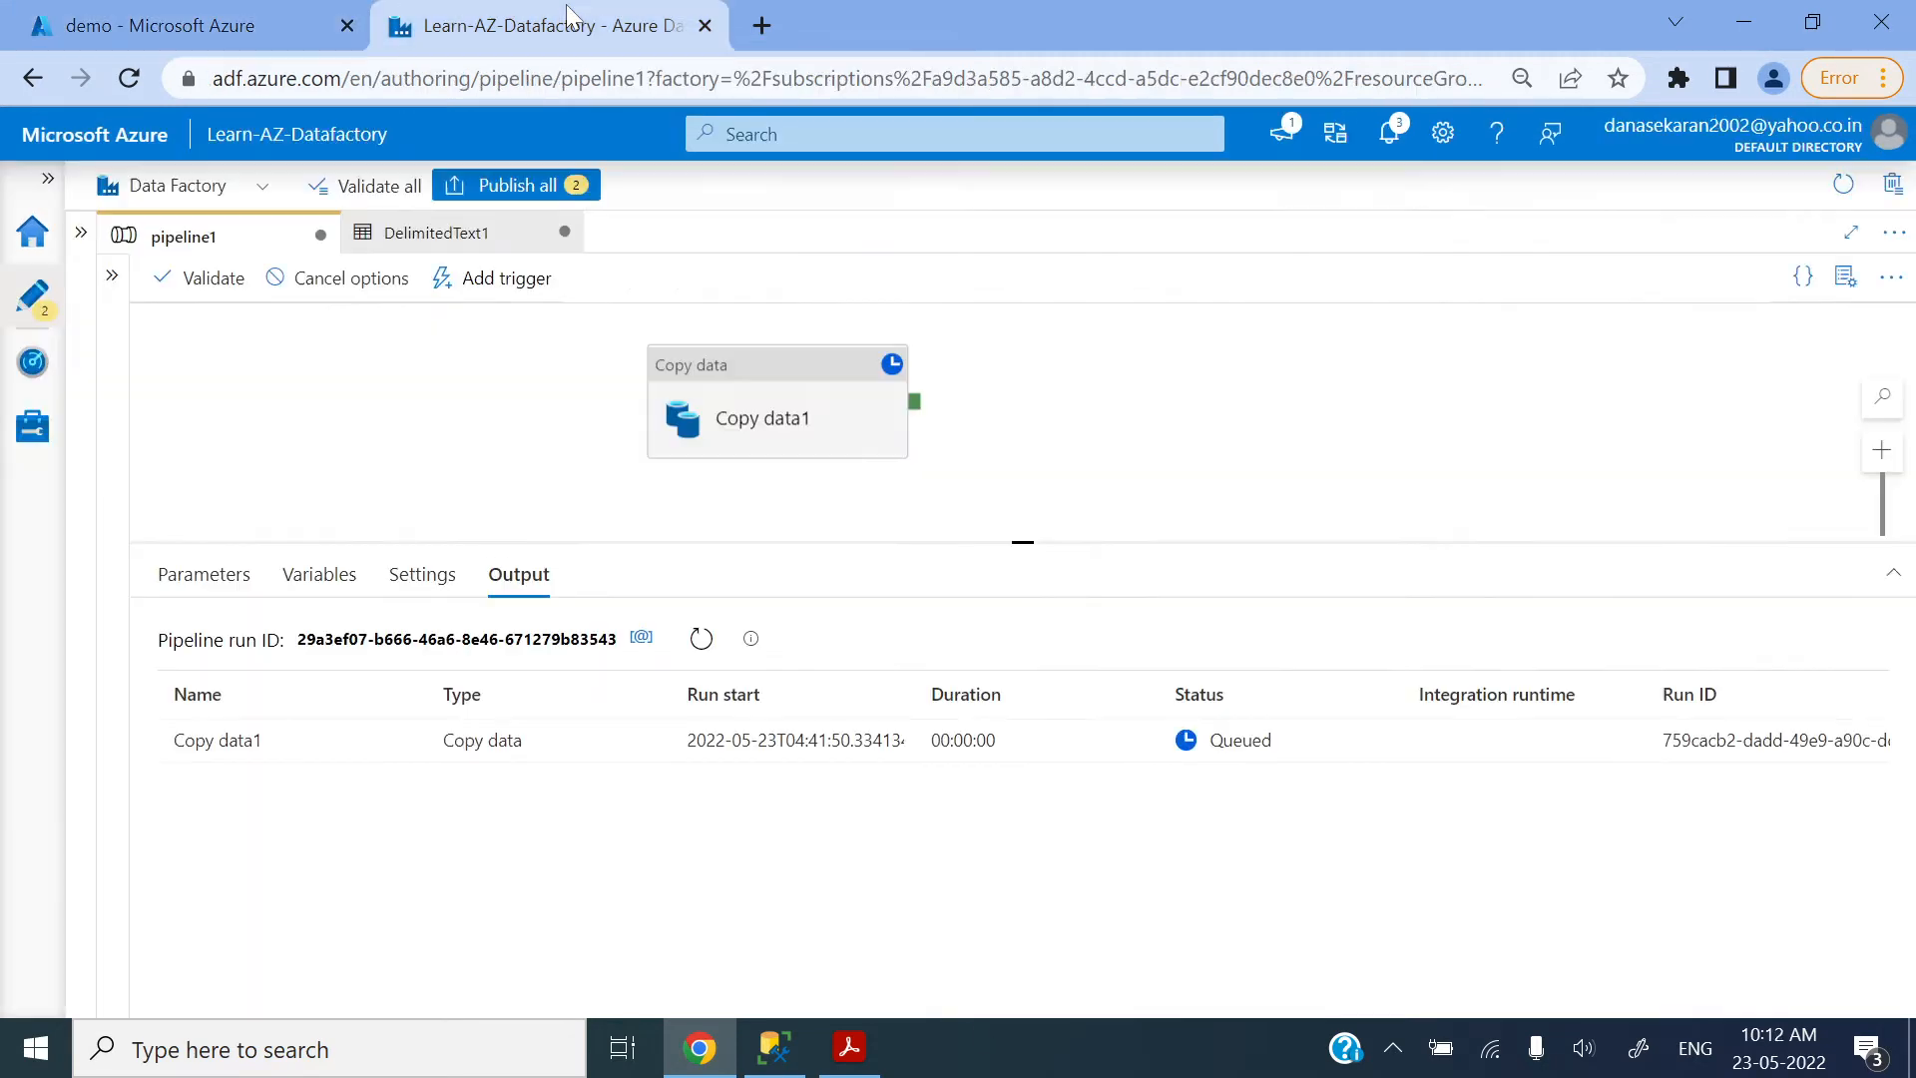
click(699, 640)
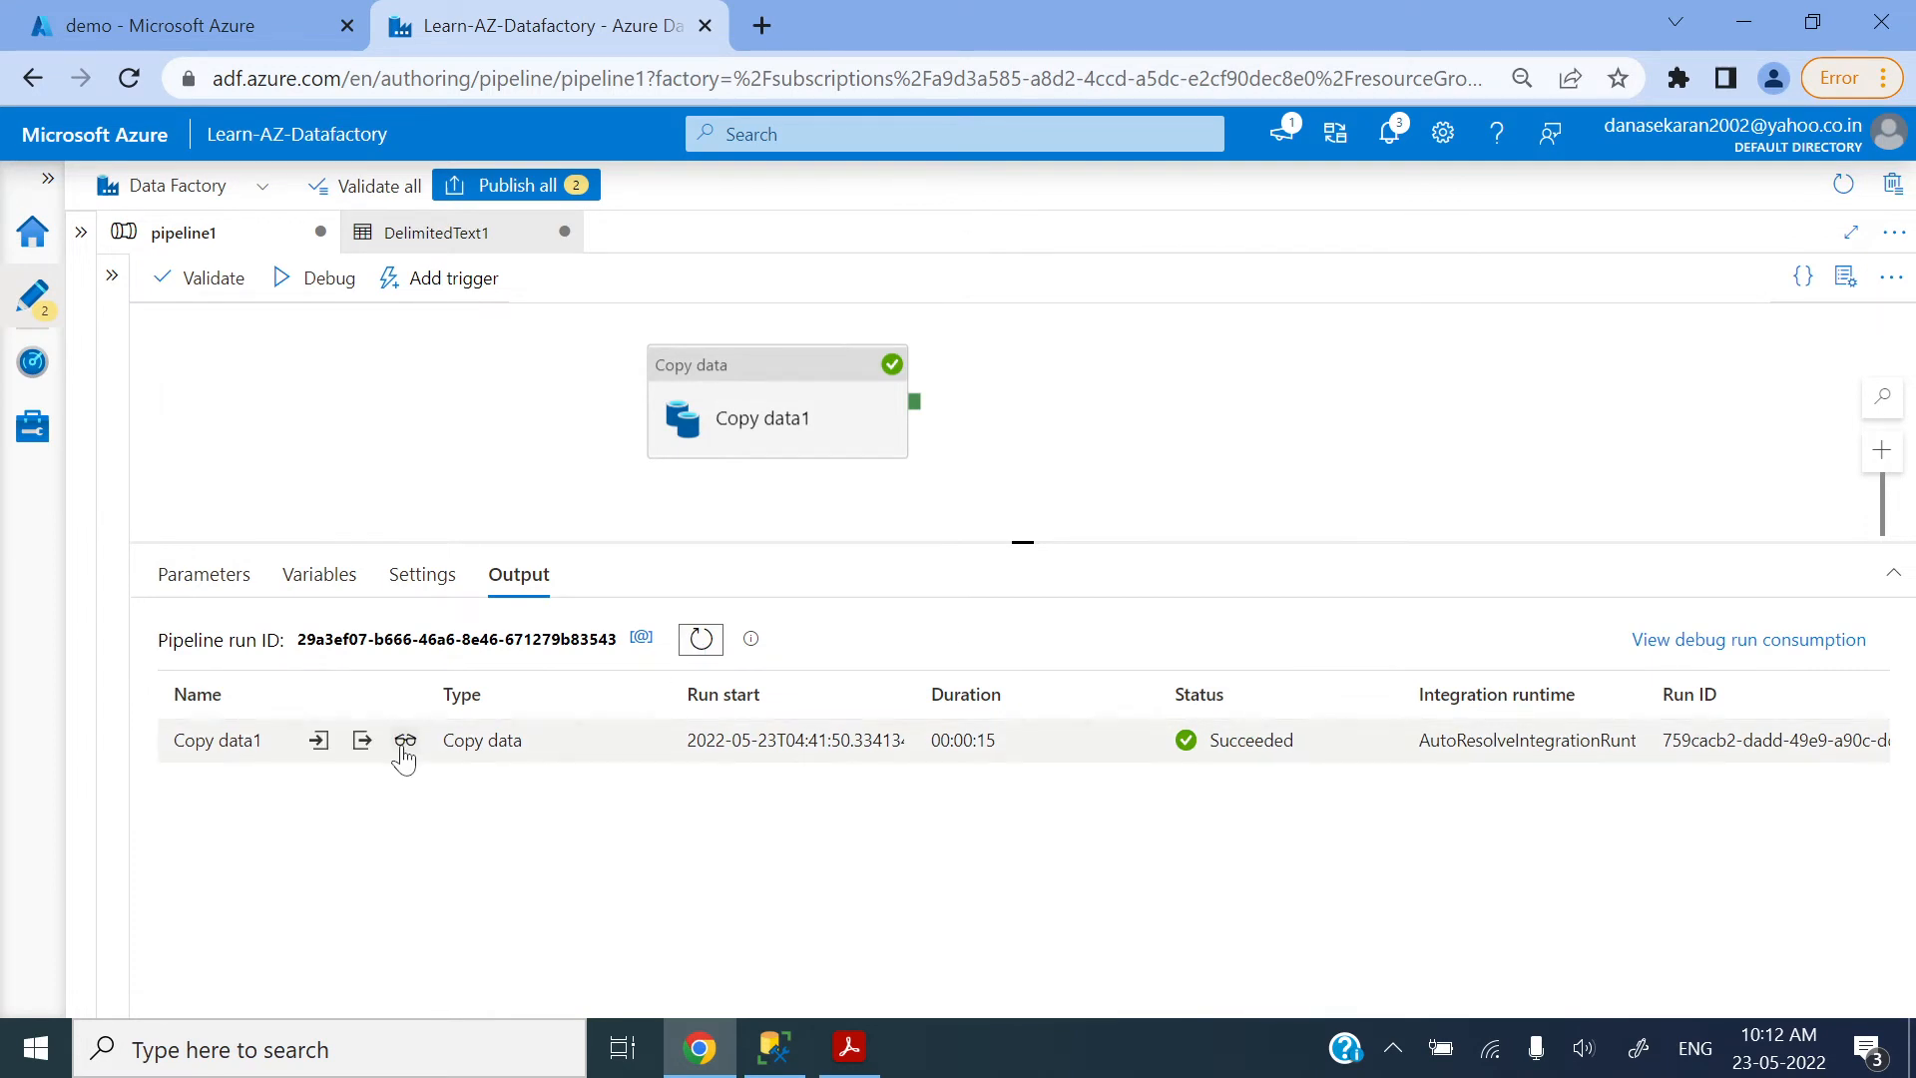
click(403, 746)
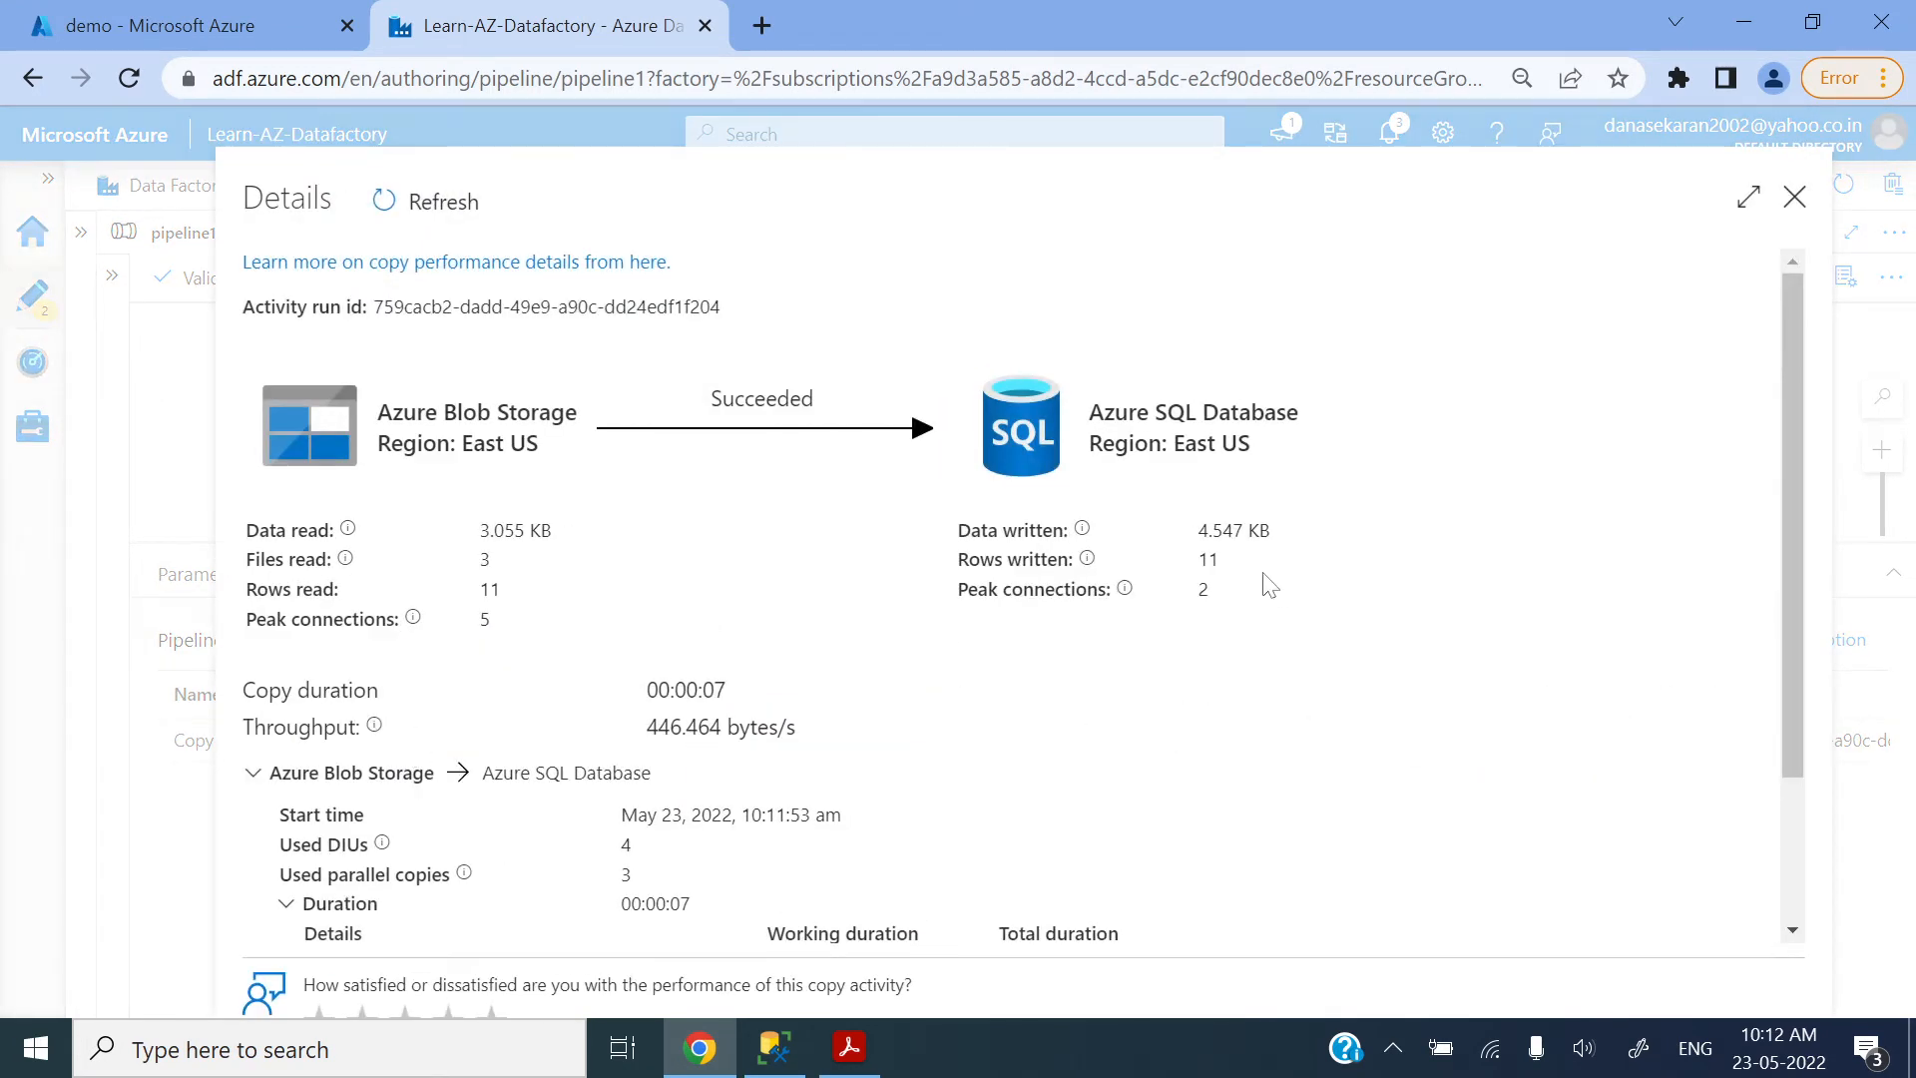
double_click(1208, 560)
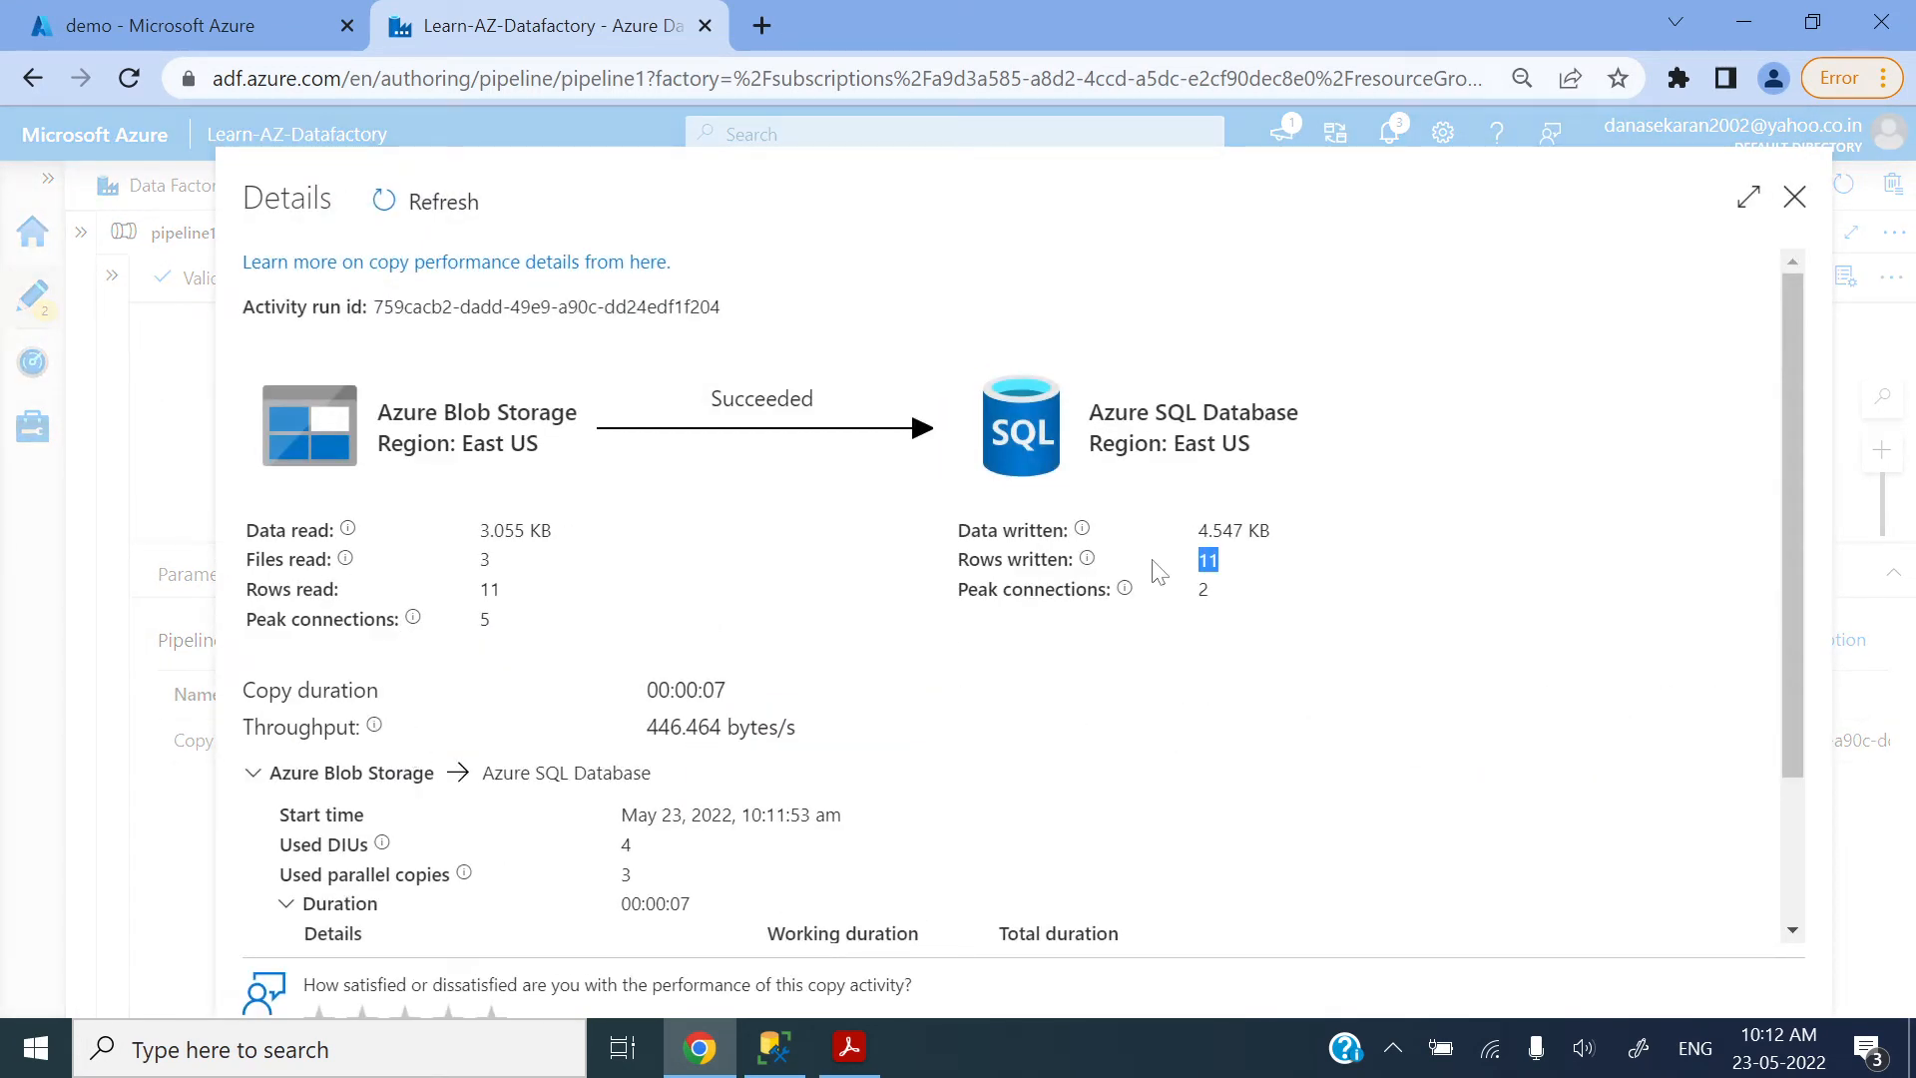
click(1796, 200)
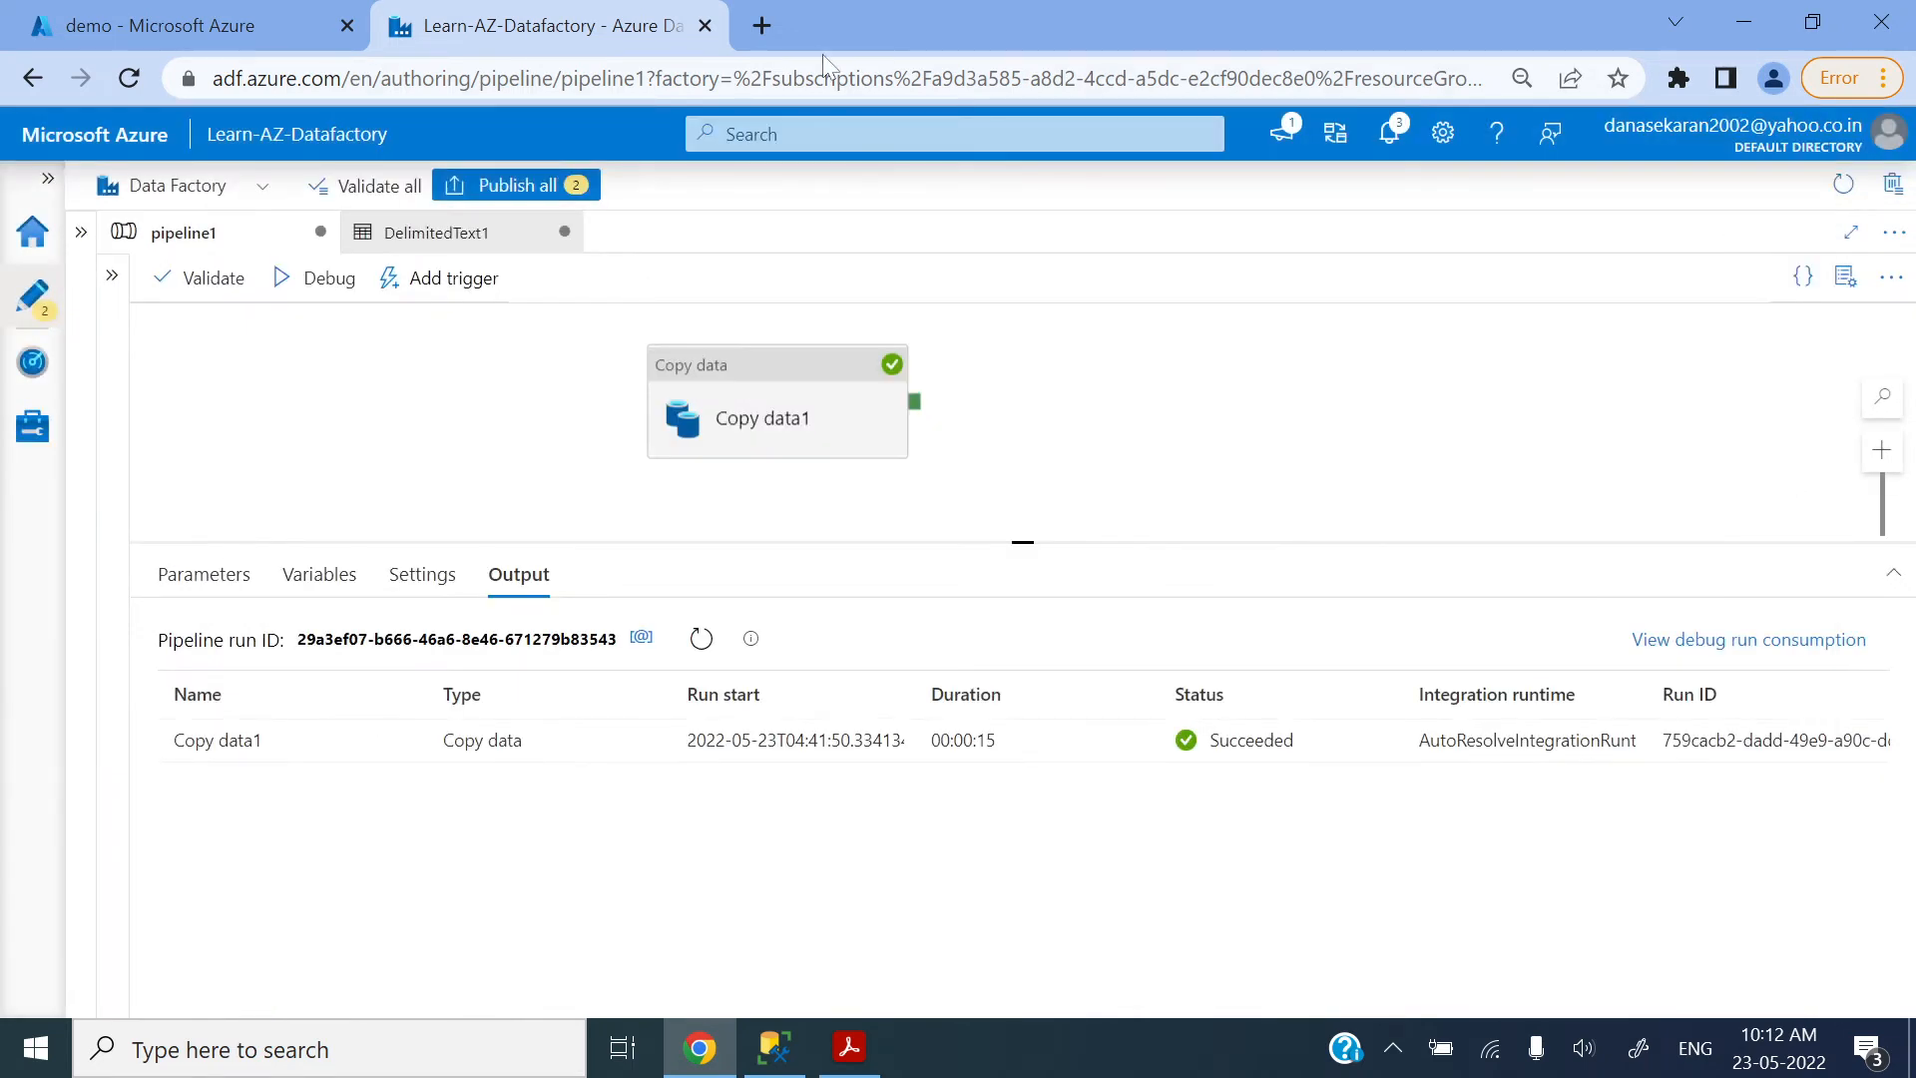
Step: Switch to SQL Server Management Studio and truncate dbo.demosuperstore, running the select query on the table before and after
click(799, 1038)
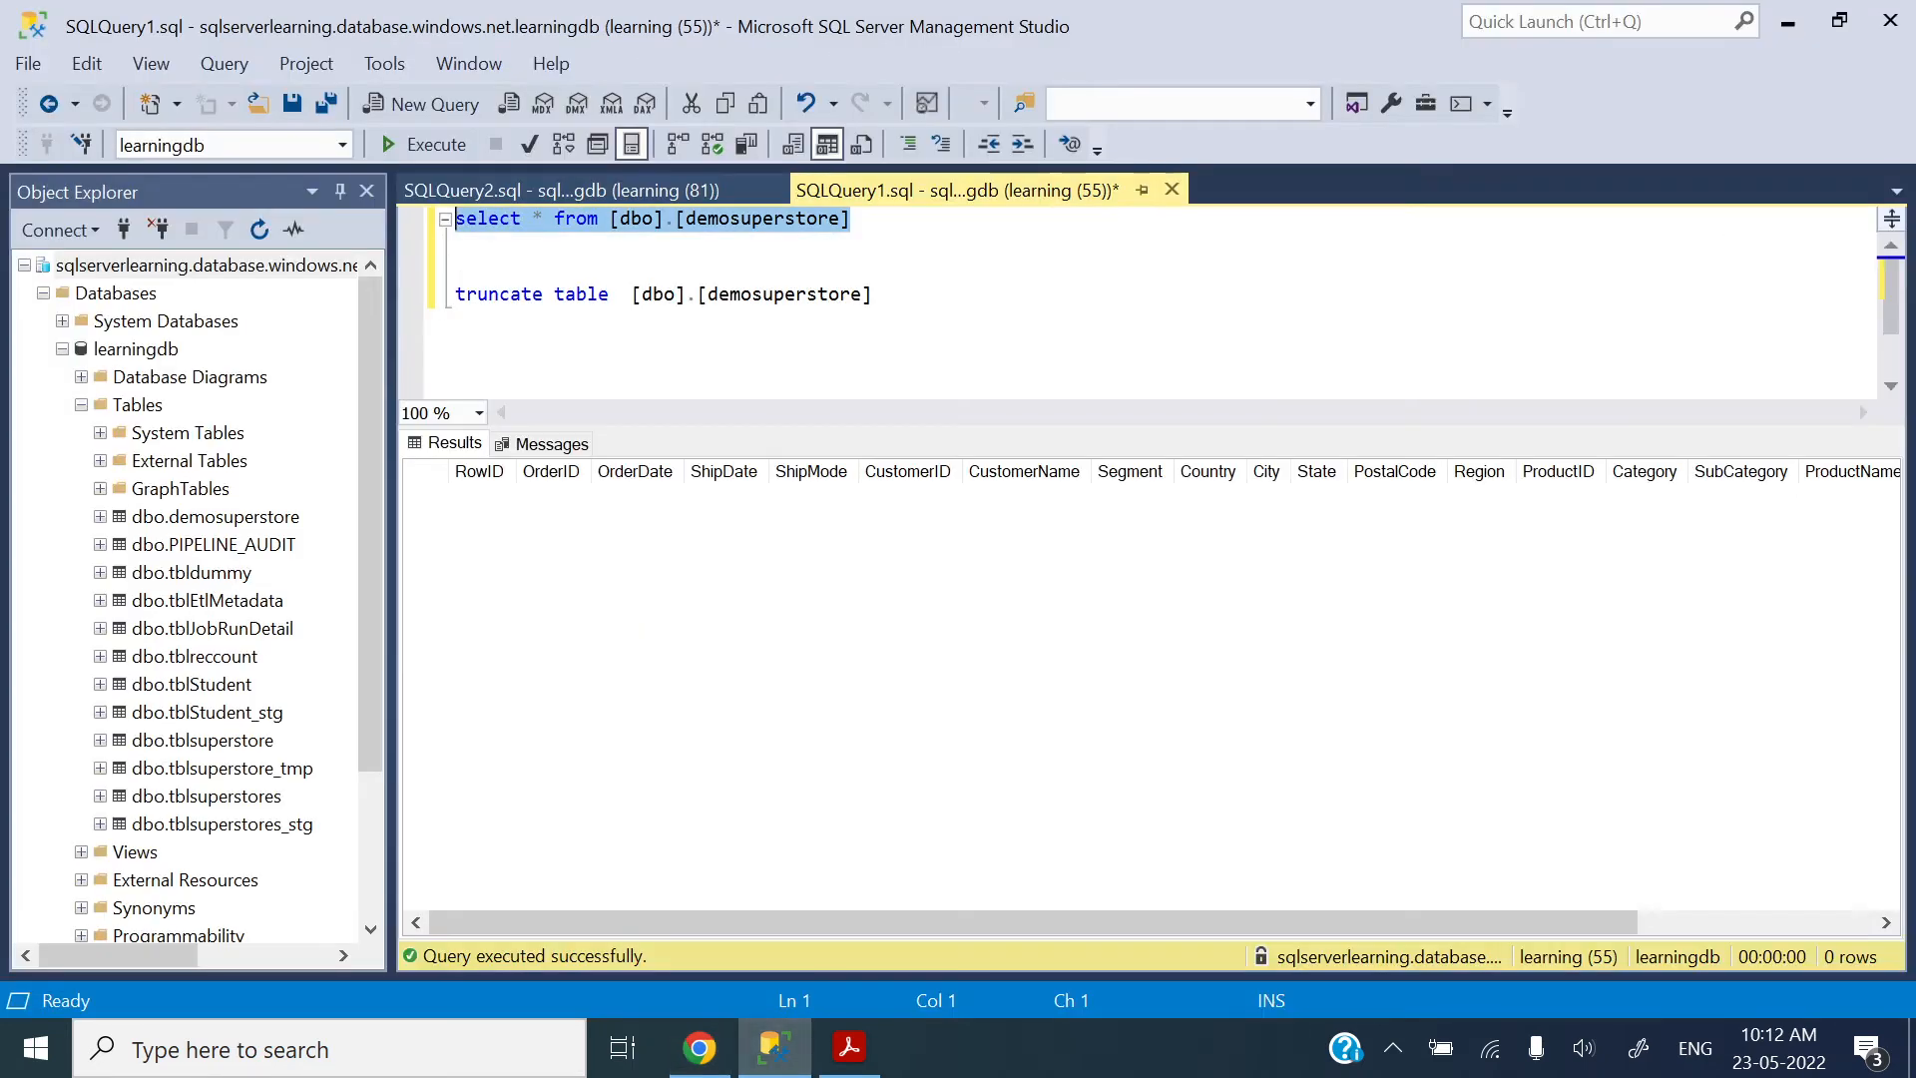
click(424, 145)
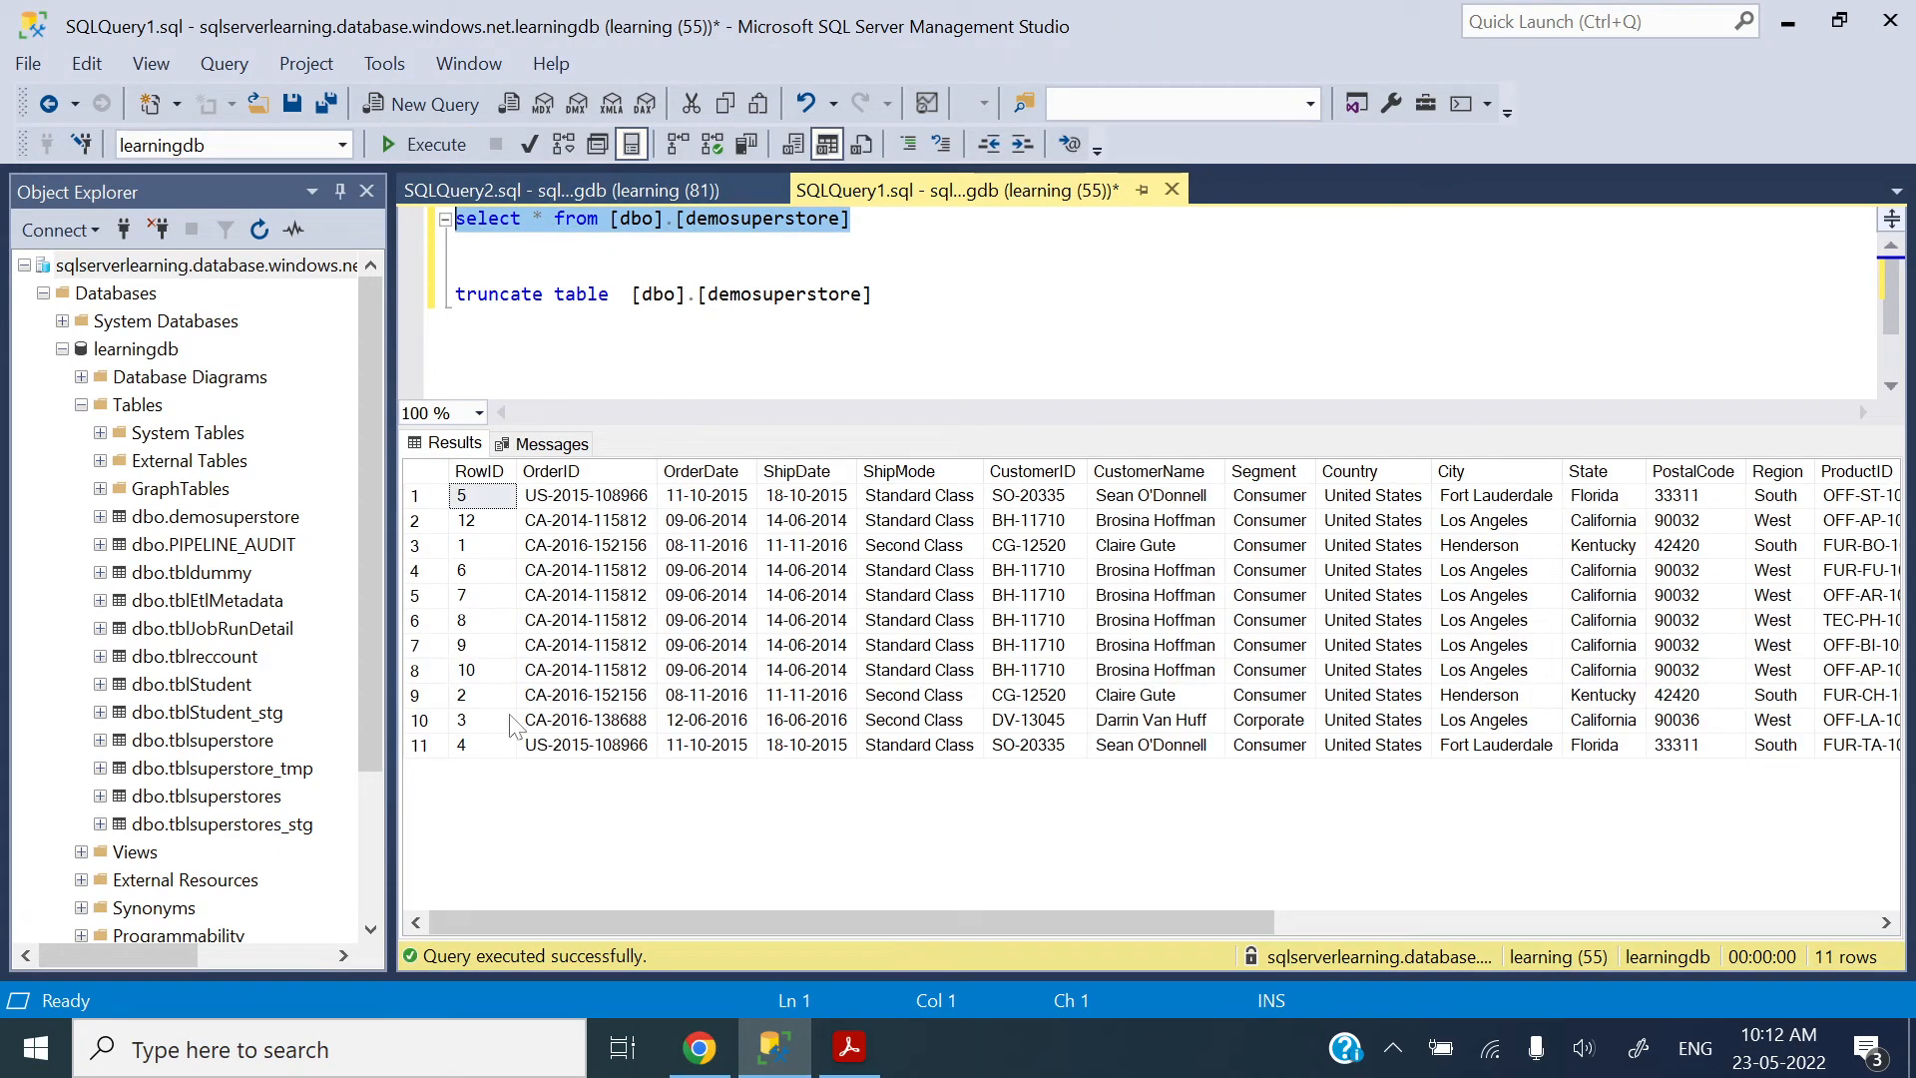
drag(874, 293, 455, 294)
click(436, 145)
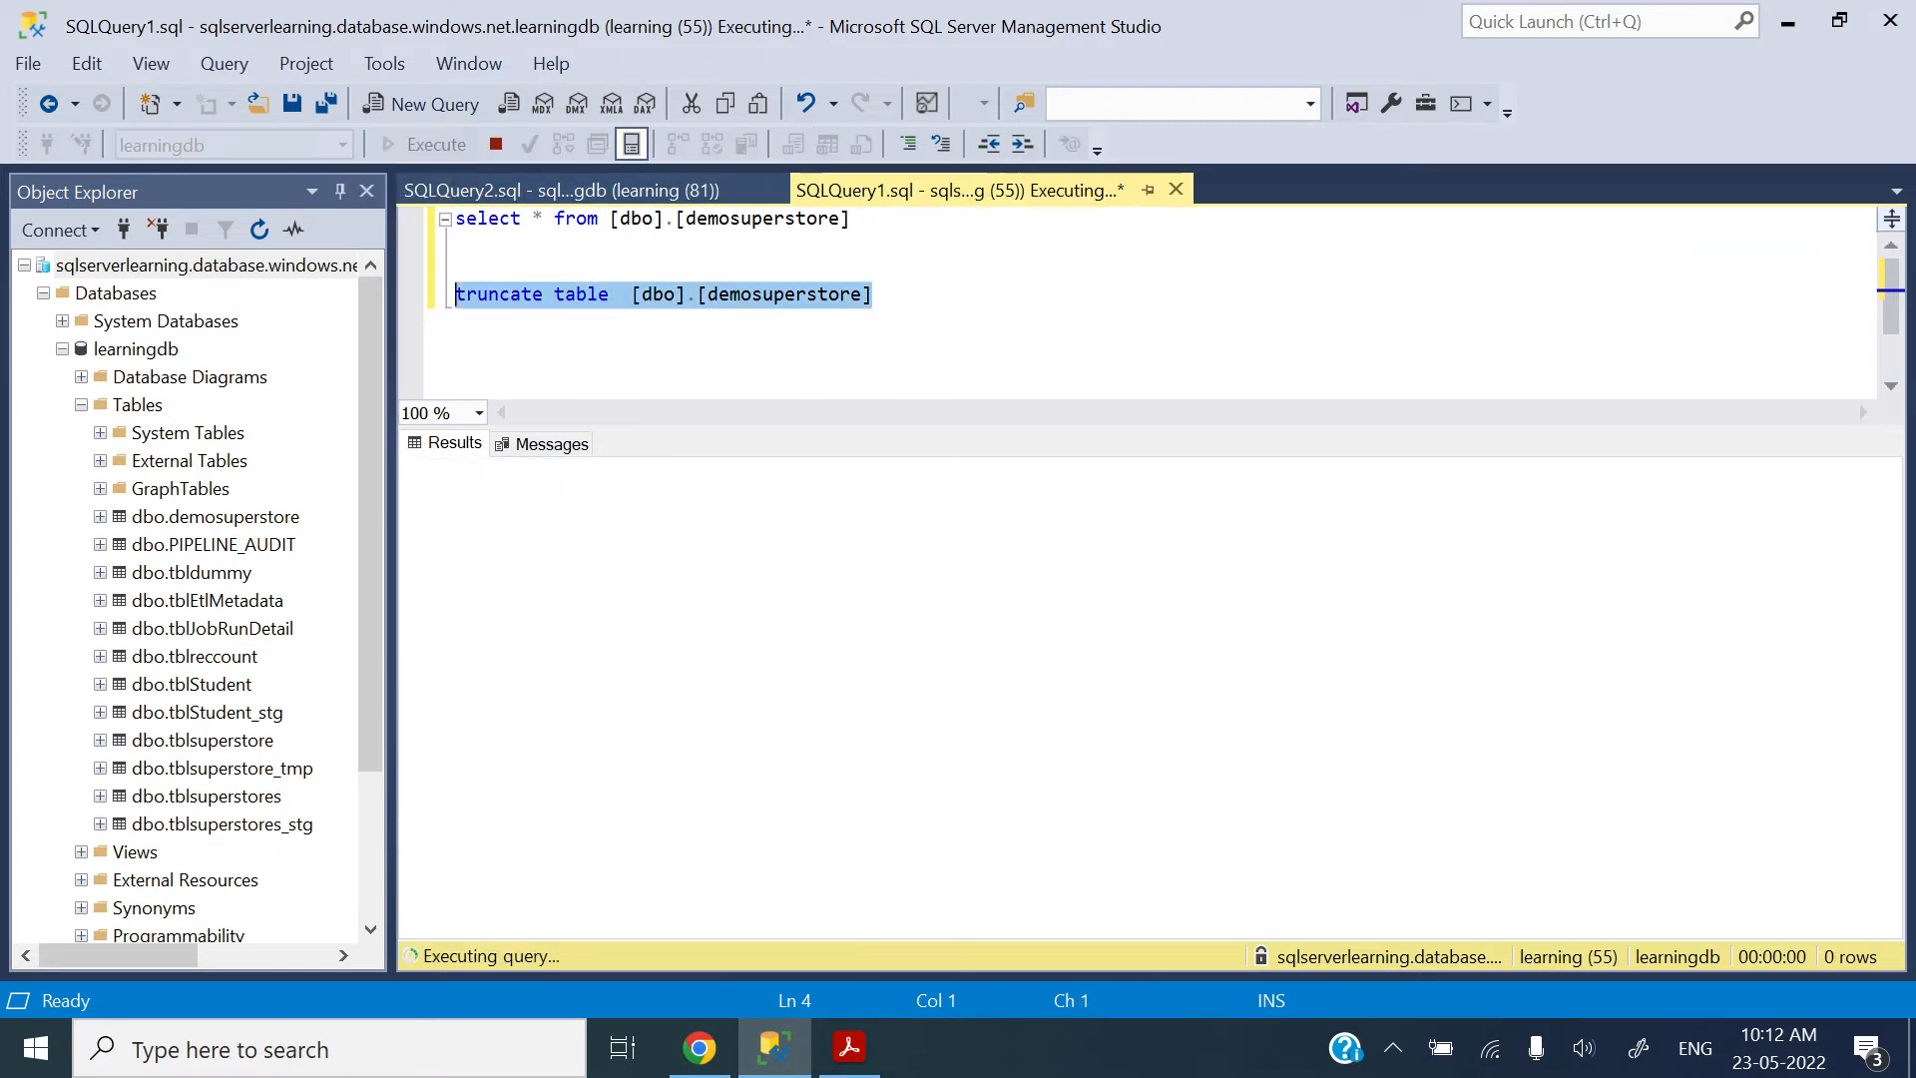
drag(849, 218, 455, 218)
click(420, 146)
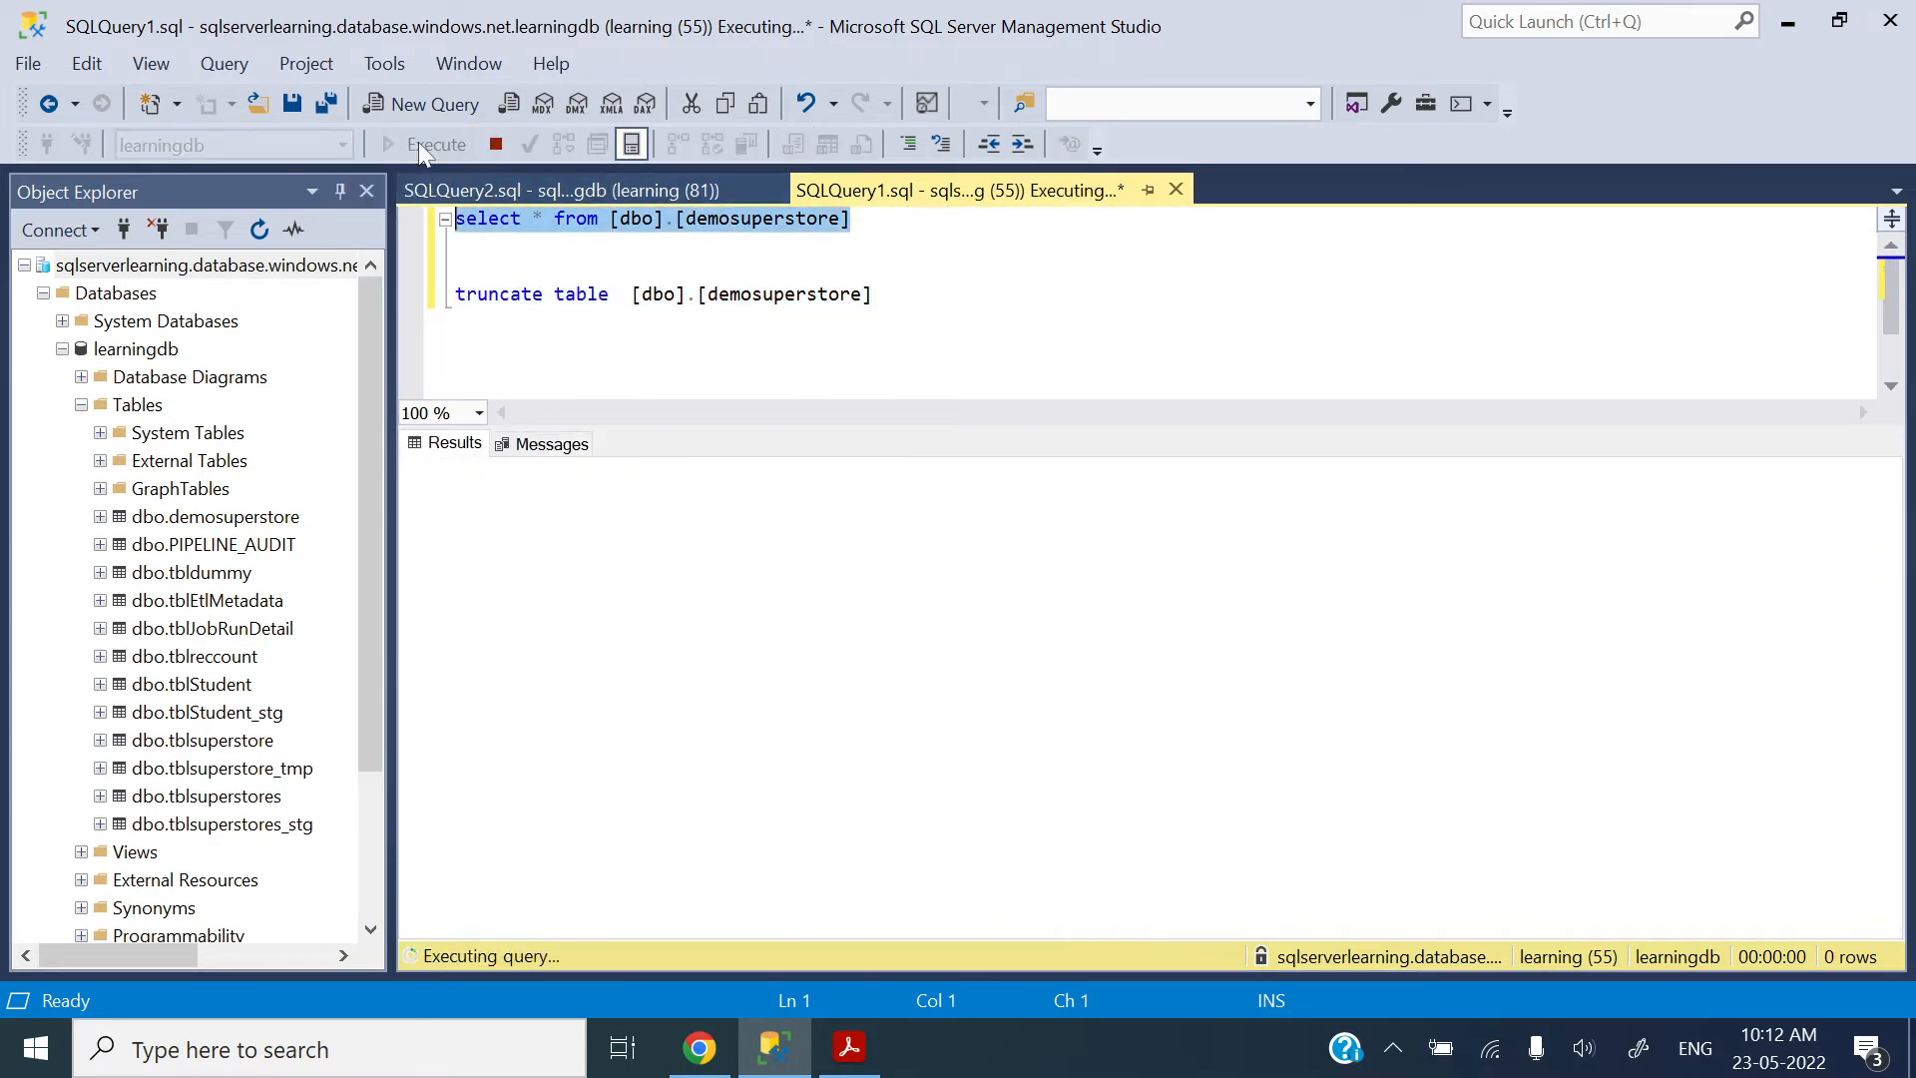
click(456, 268)
Step: Switch to the Azure Data Factory PDF in Acrobat Reader, read the note on the ? wildcard, and return to Chrome
key(alt+Tab)
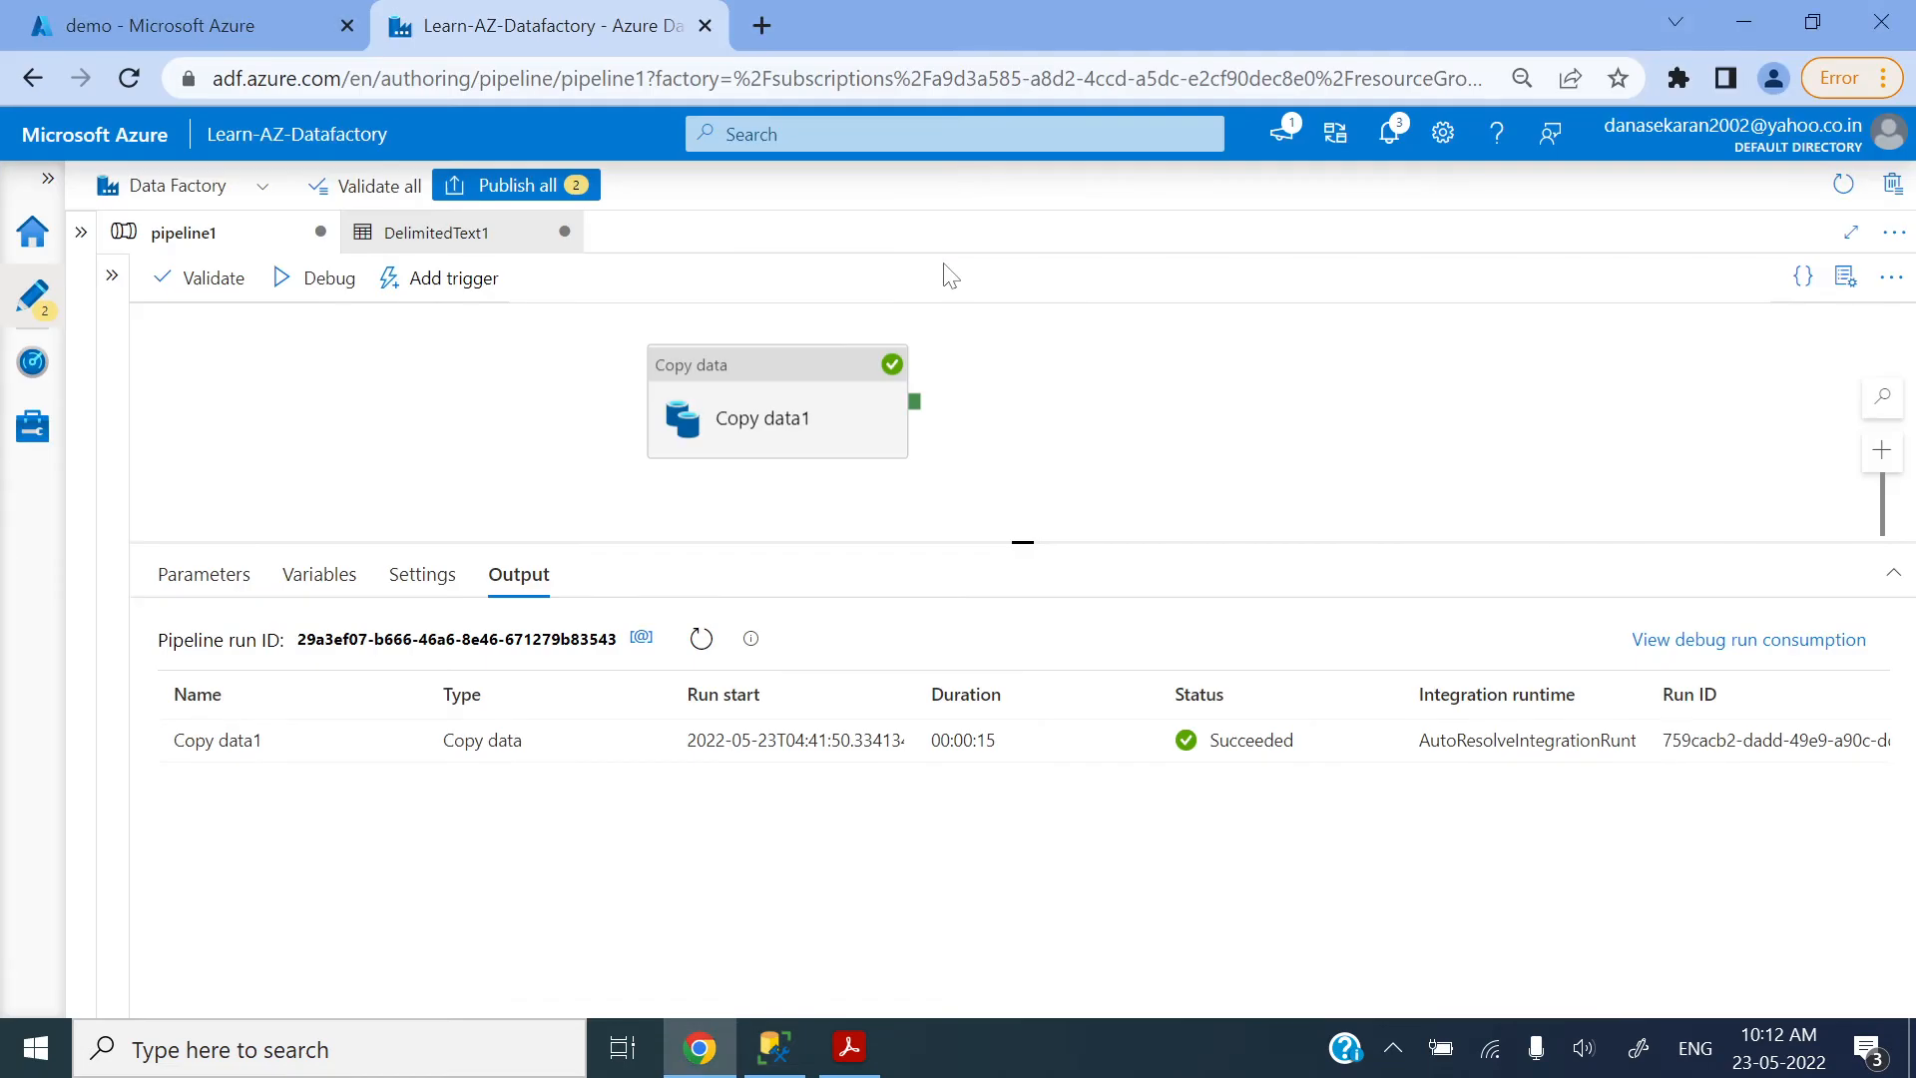
click(848, 1048)
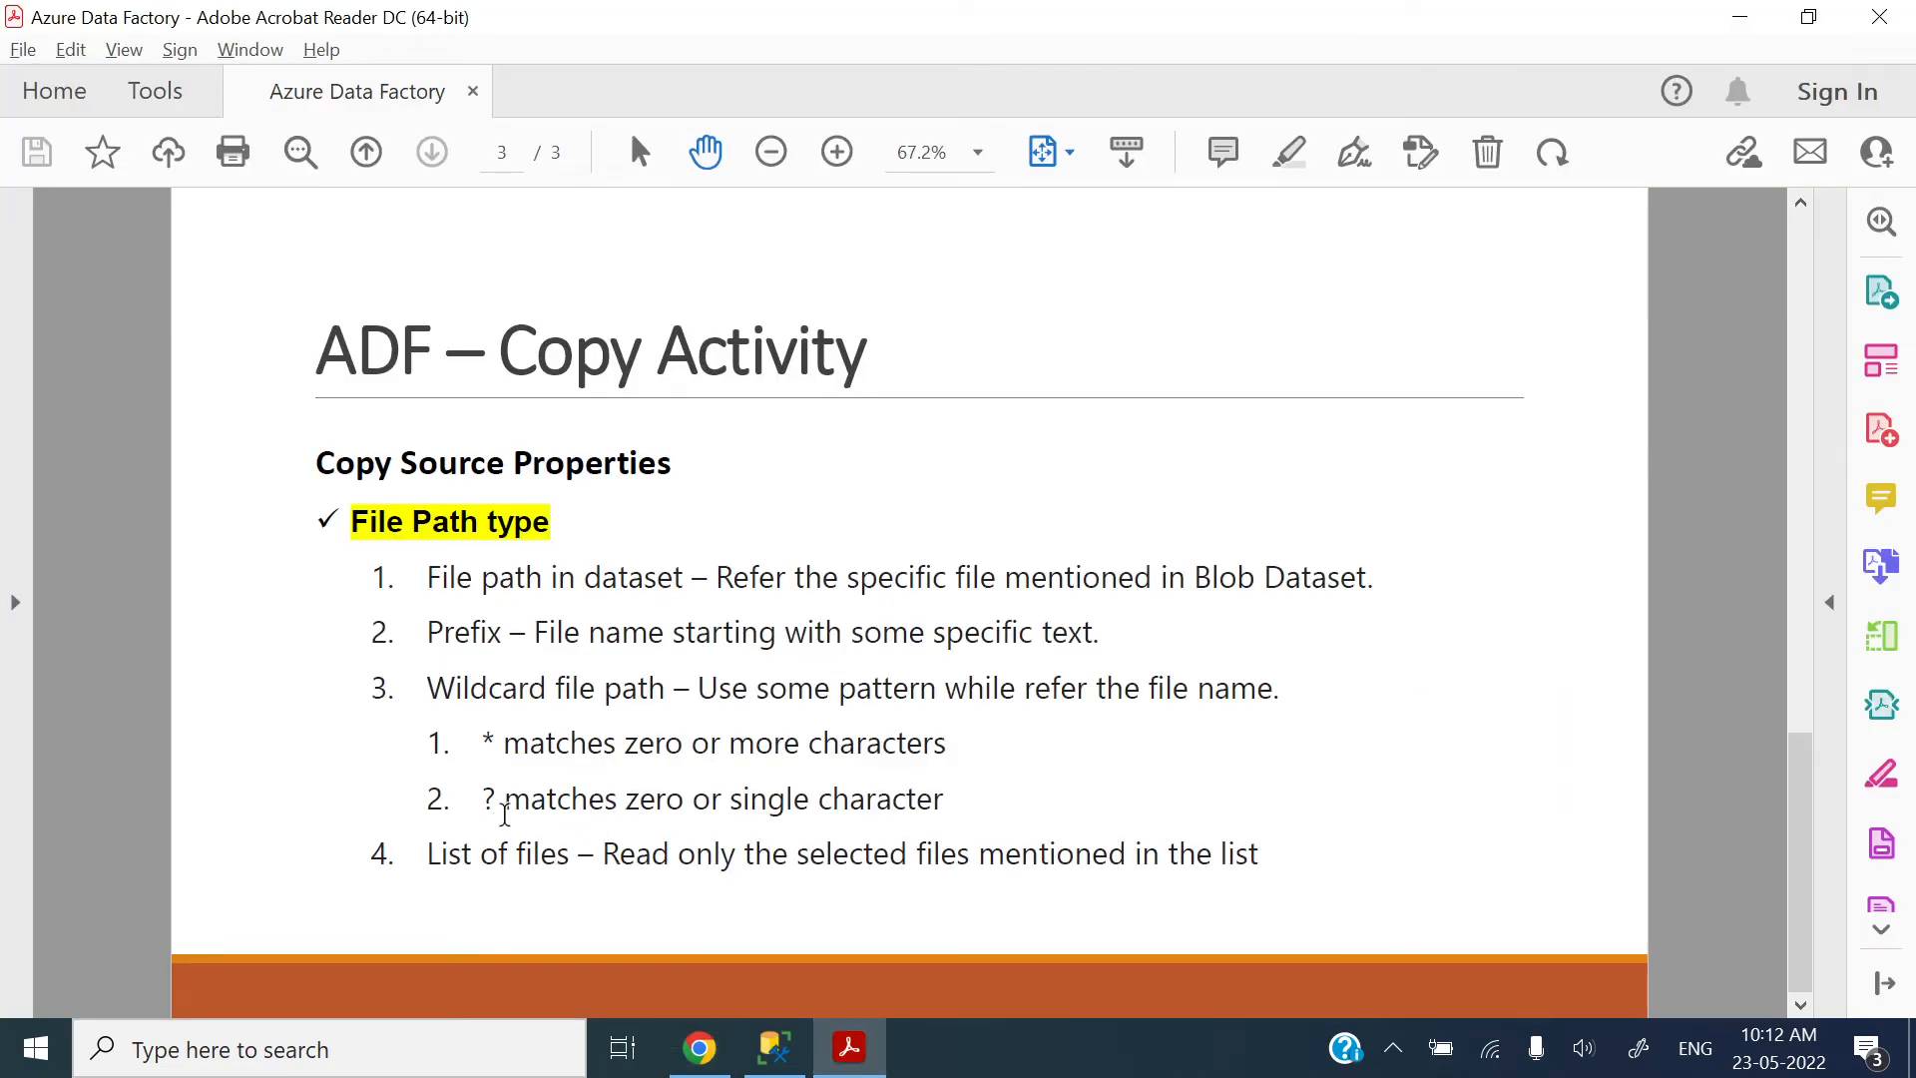
drag(507, 802, 679, 801)
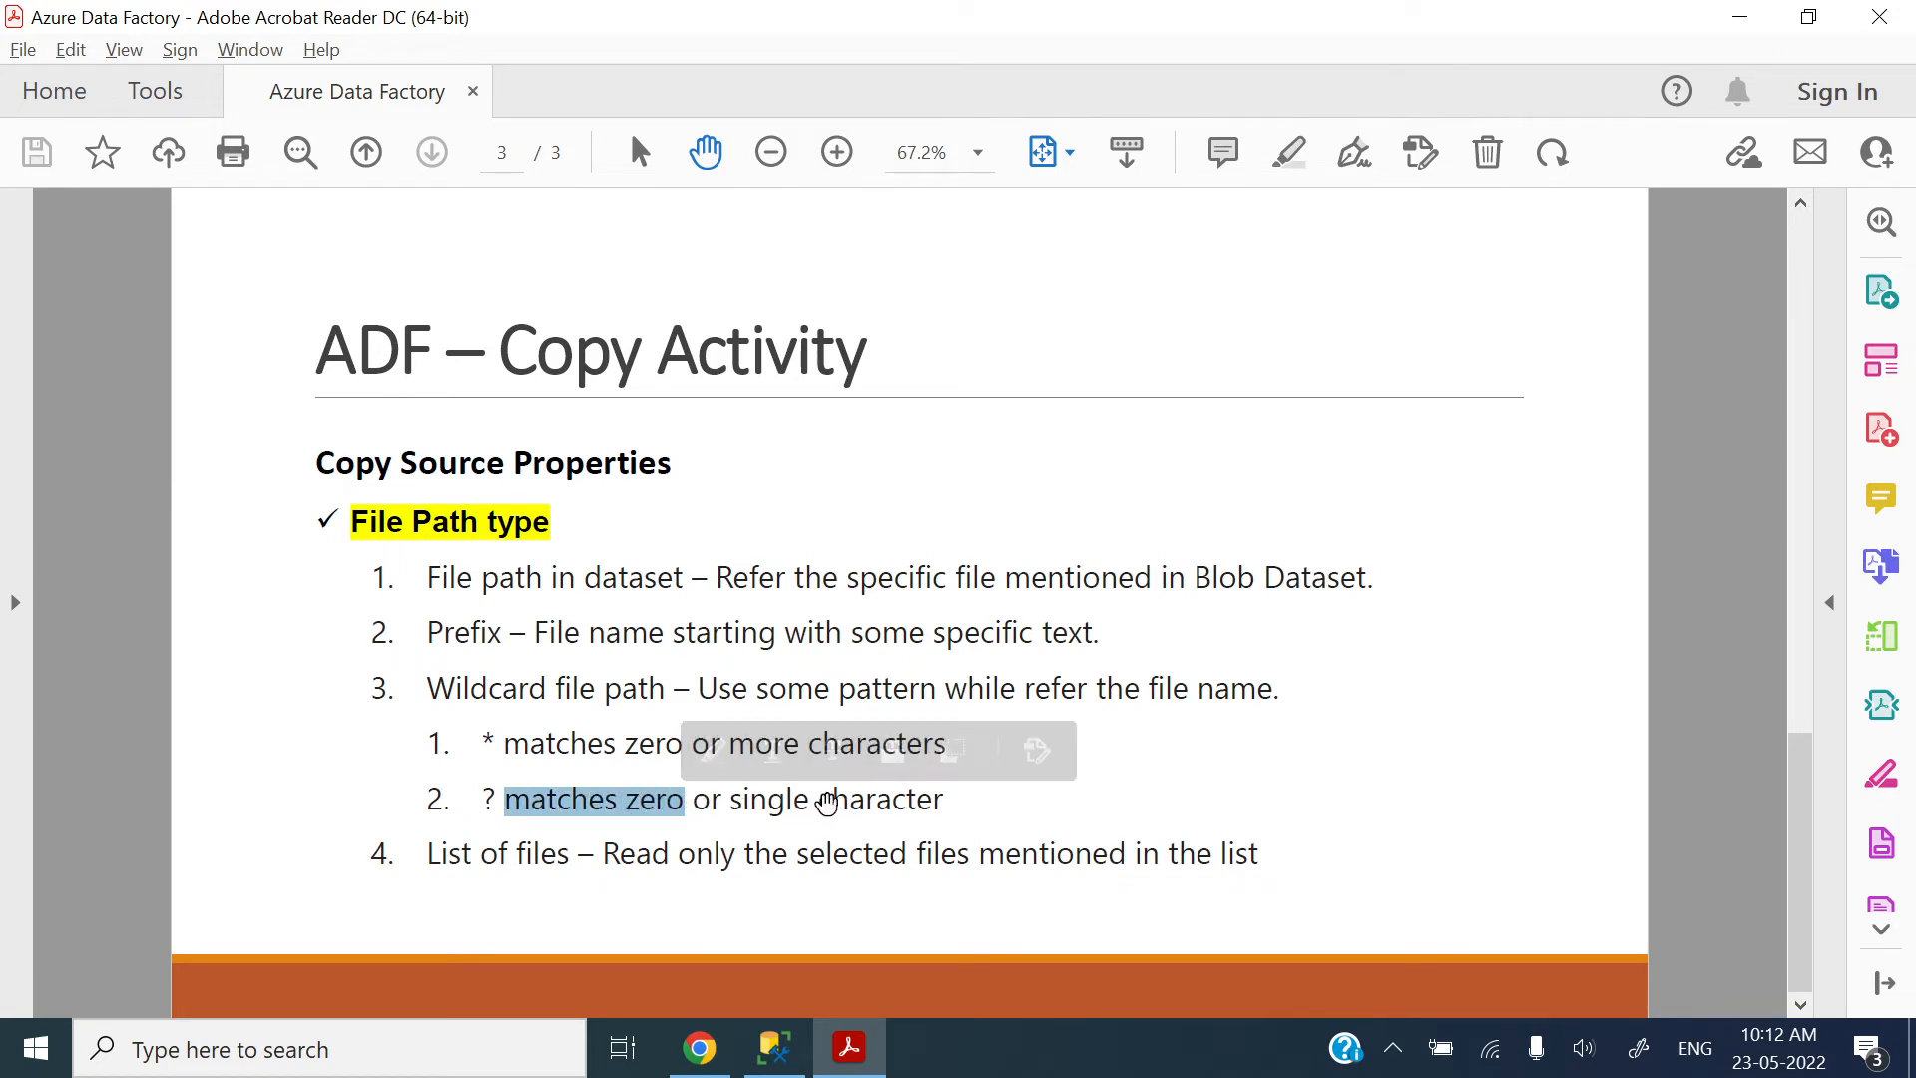
double_click(826, 802)
click(698, 1047)
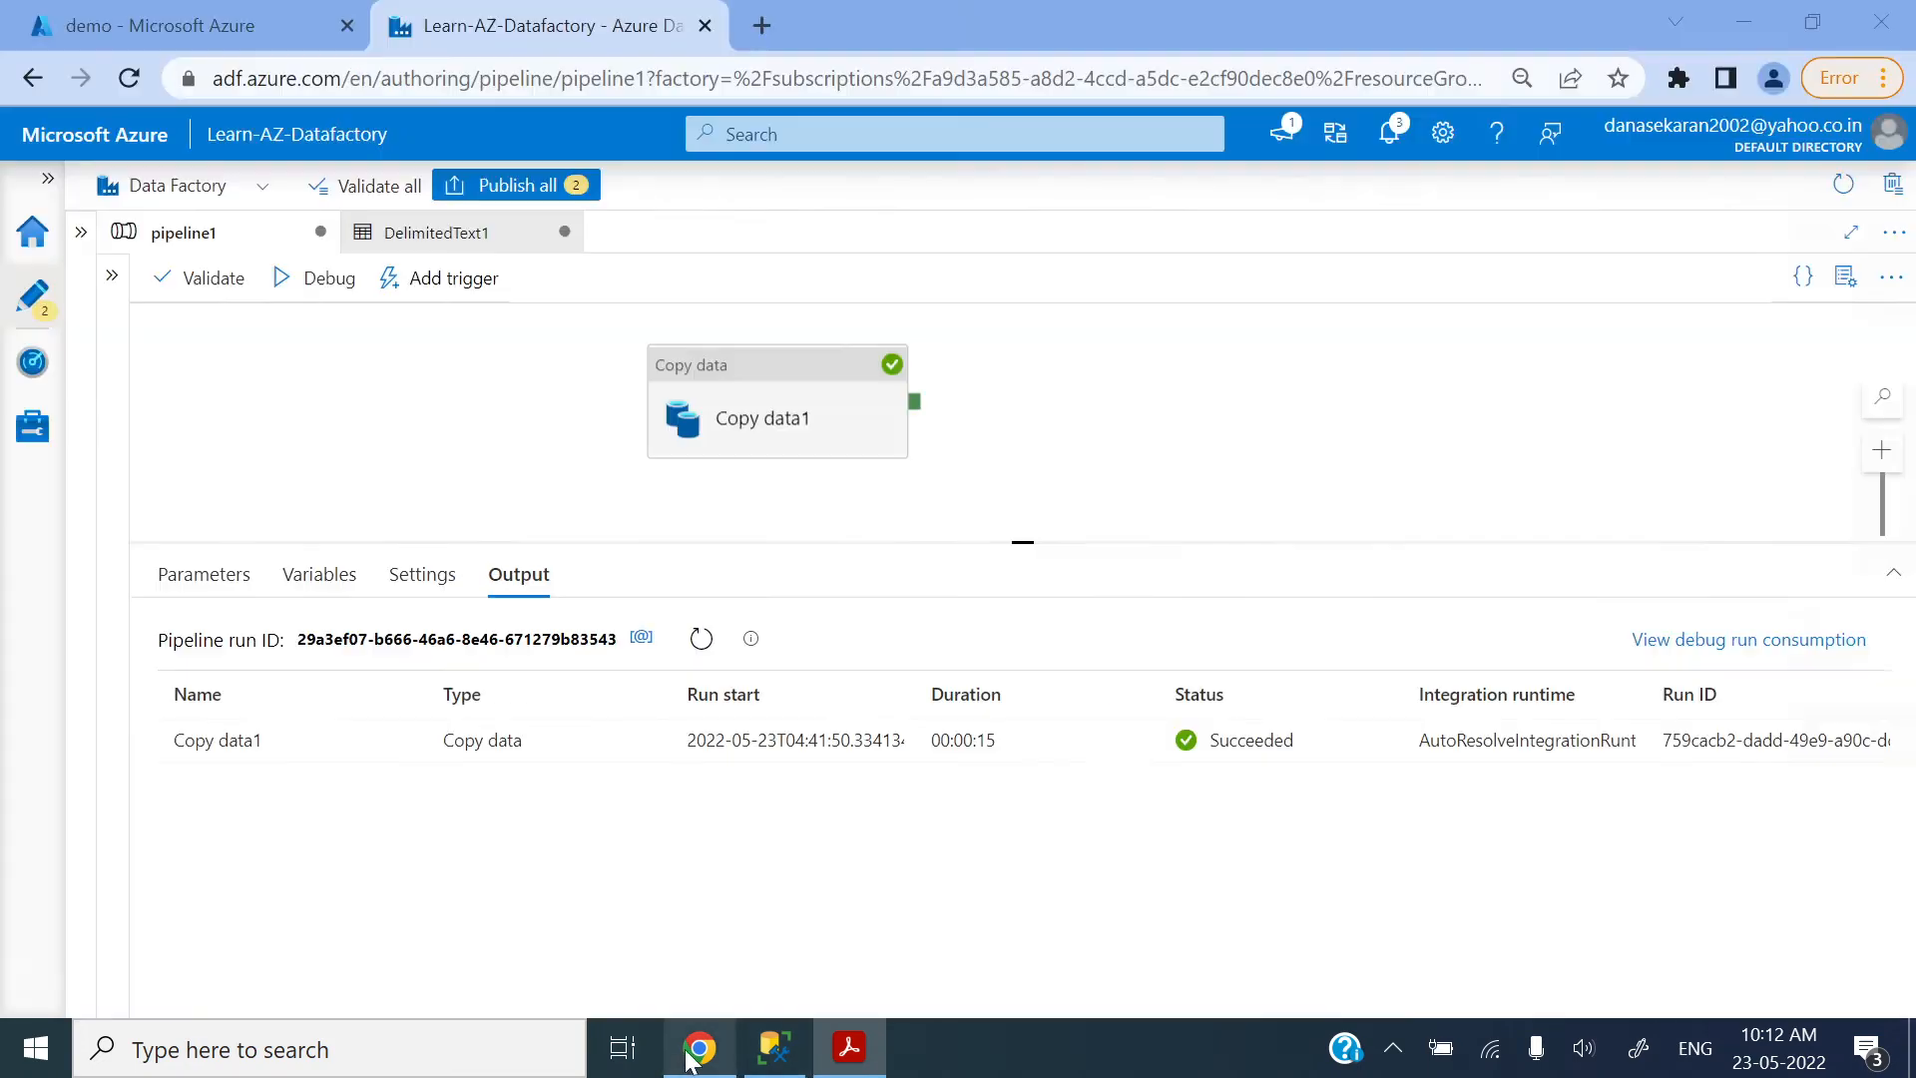
Step: Set the wildcard file name of Copy data1's source to SampleSuperstore?.csv and review the entry
click(769, 406)
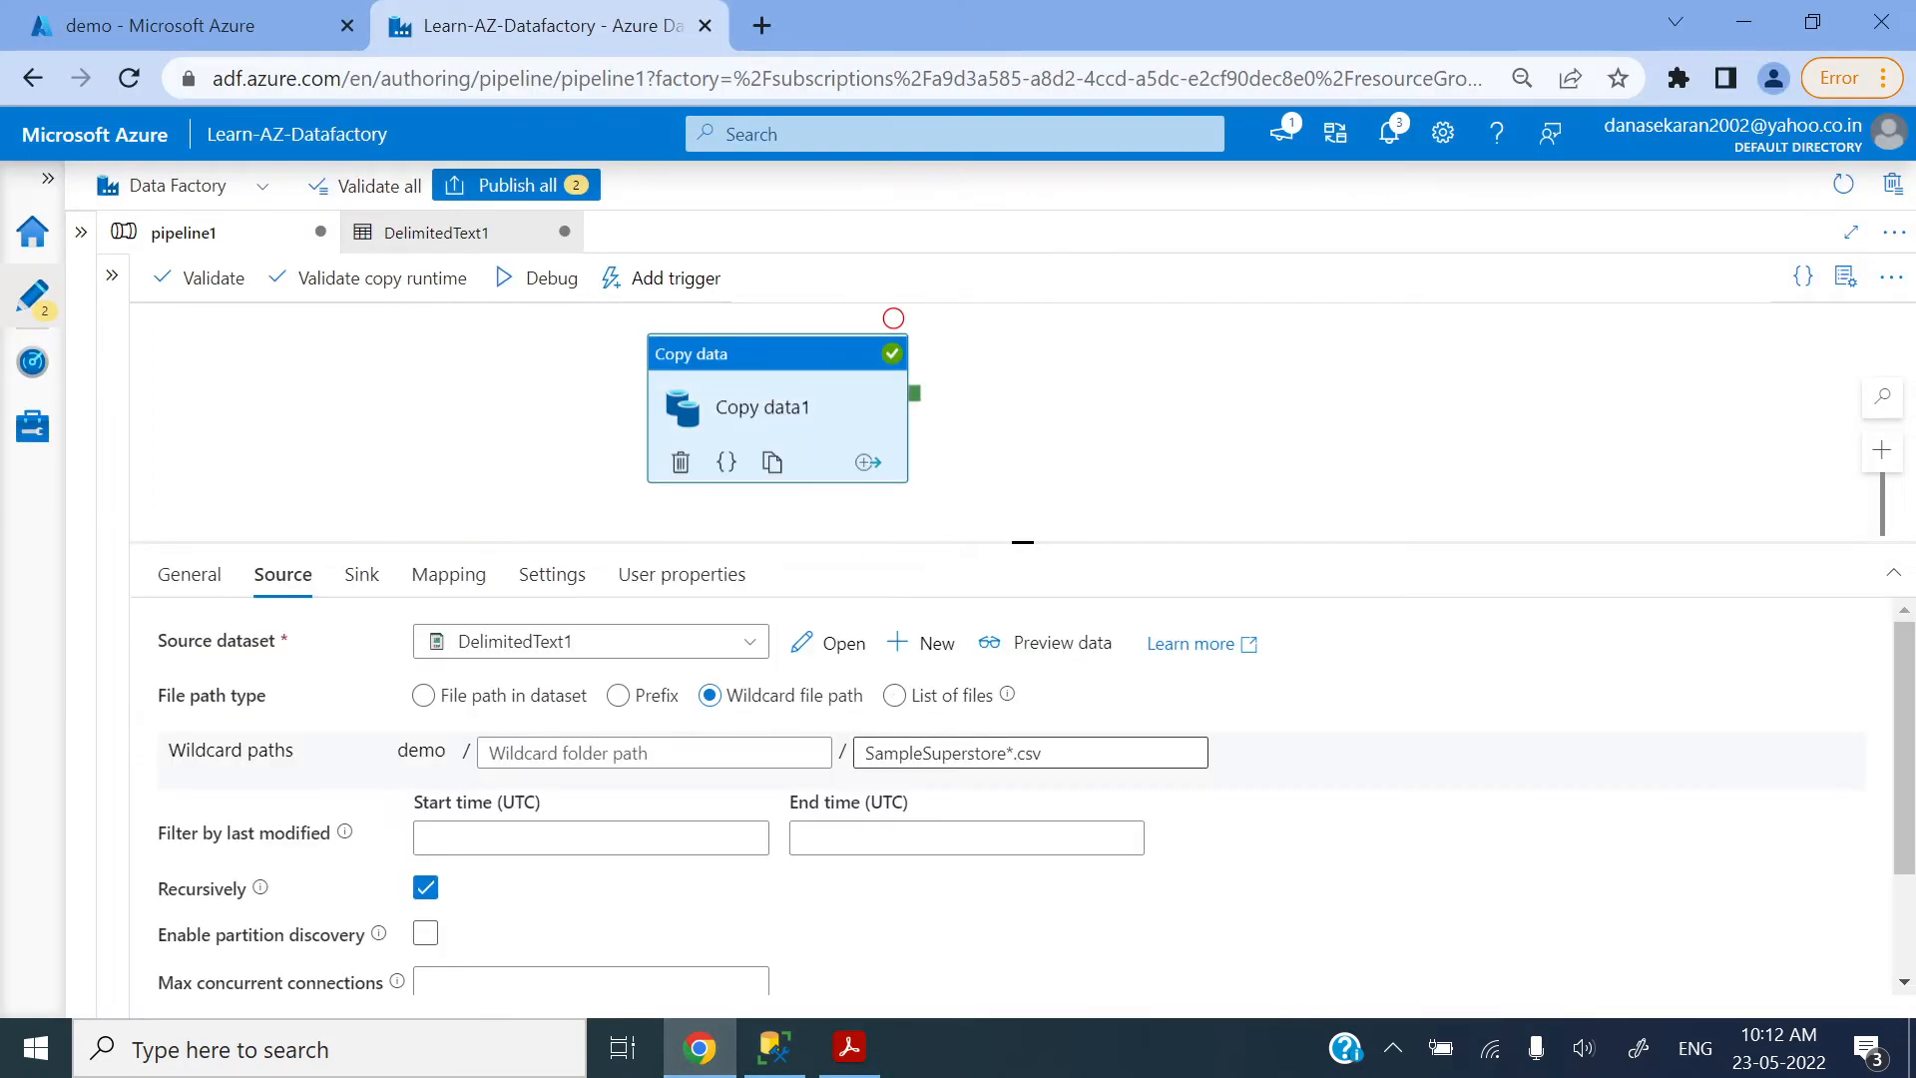
click(1015, 755)
key(BackSpace)
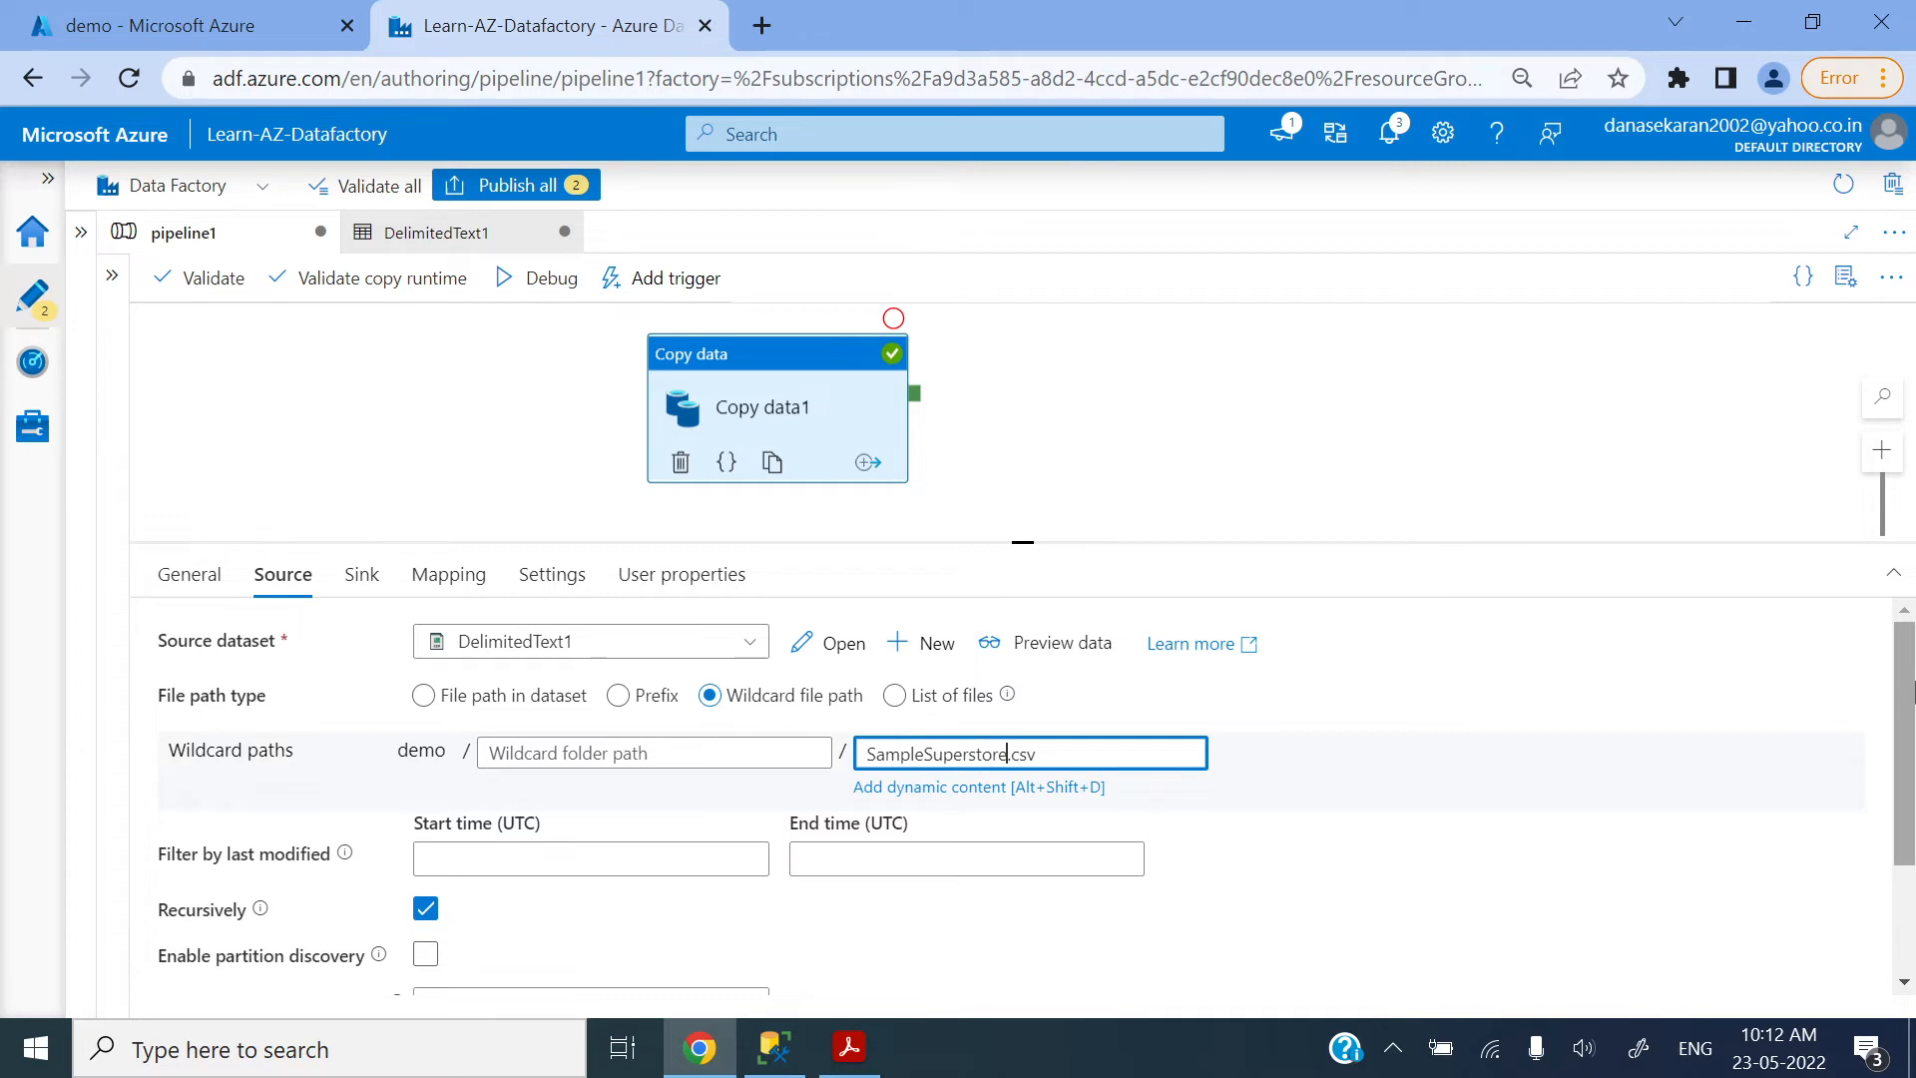
click(1403, 476)
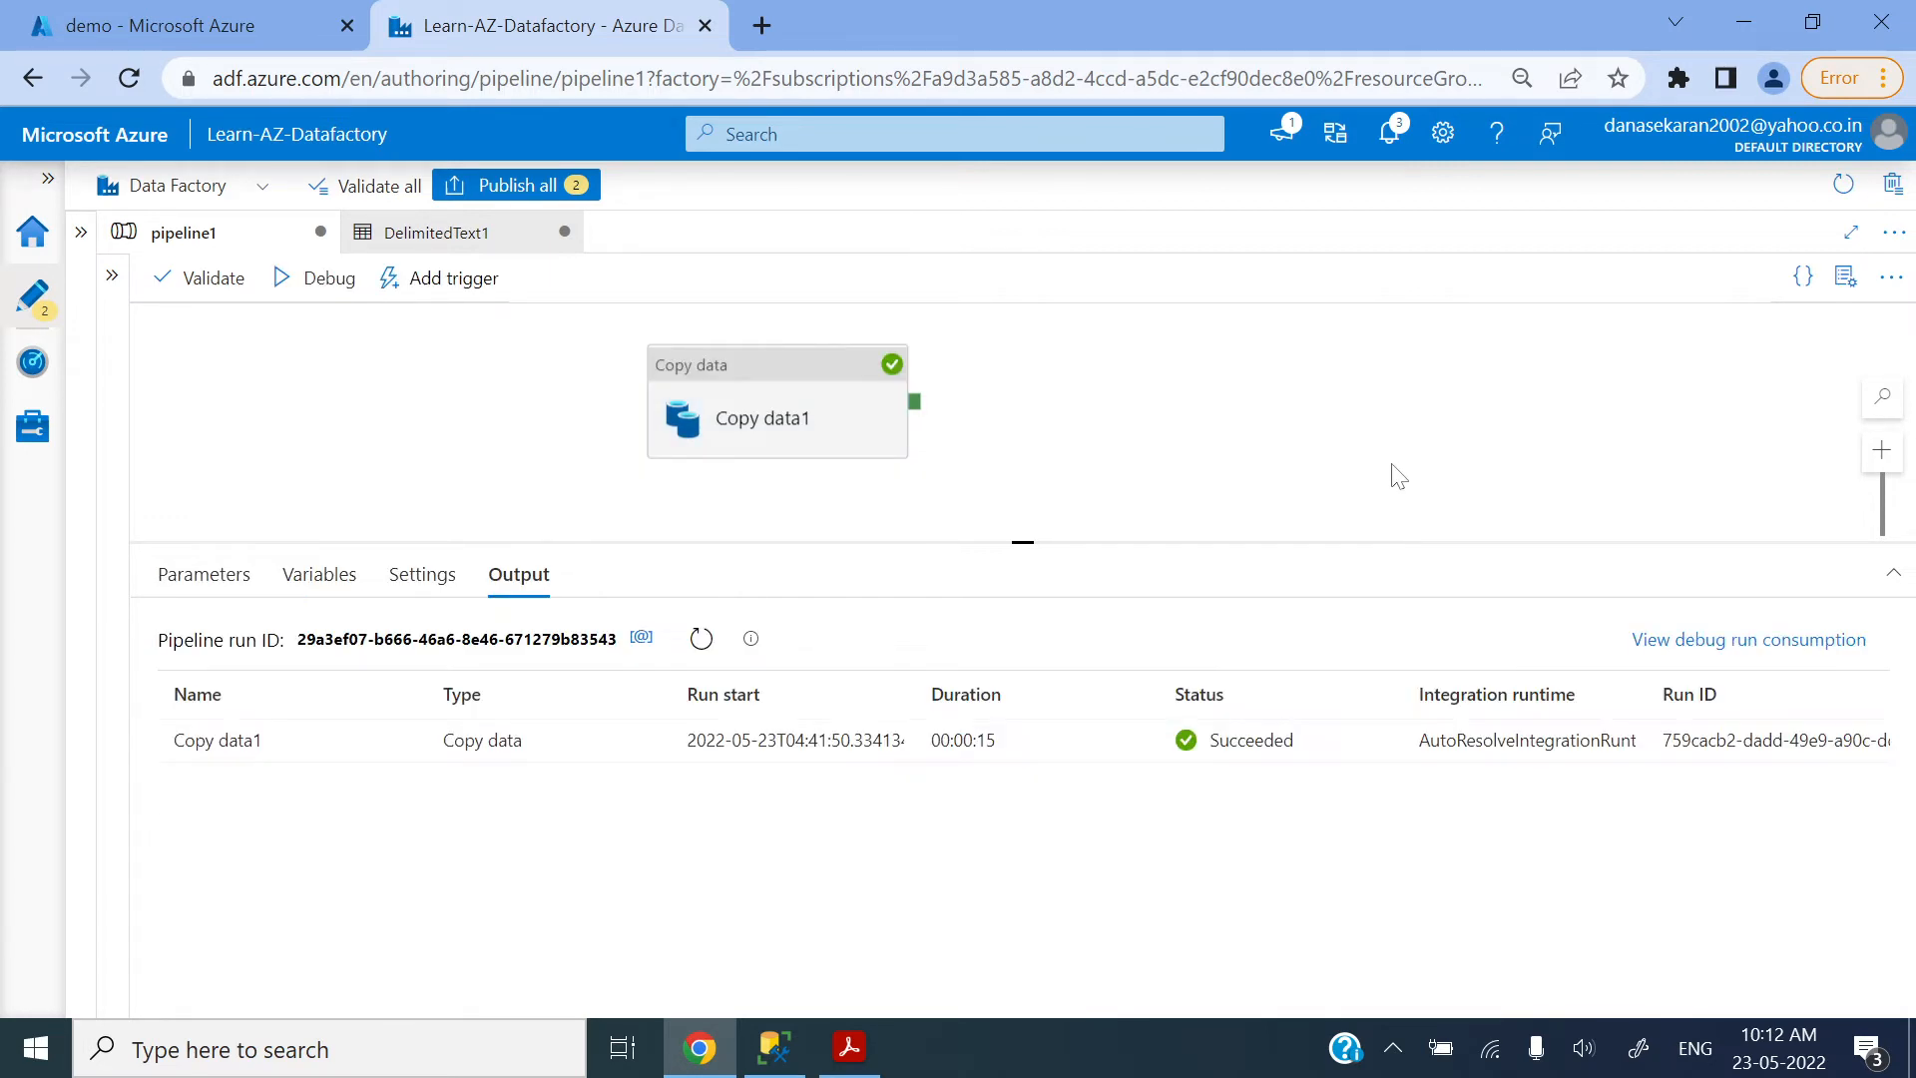
click(803, 446)
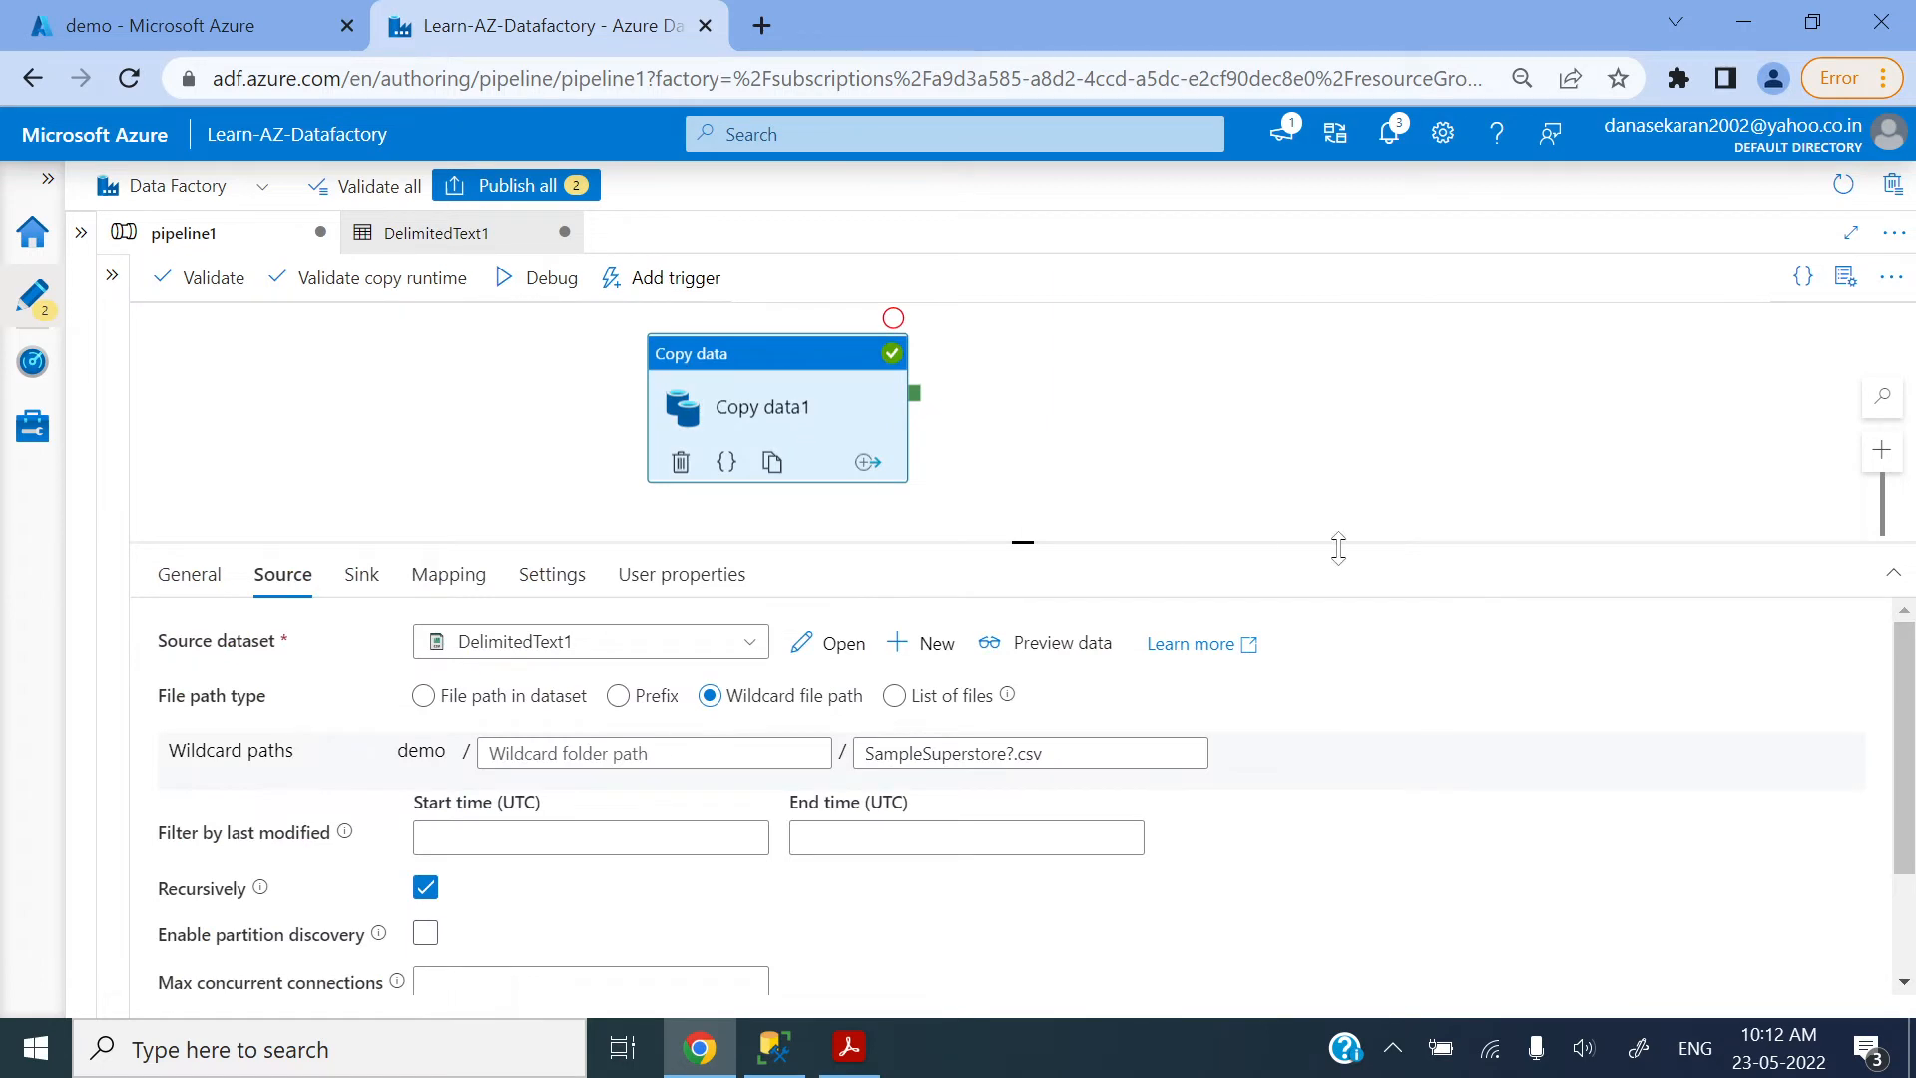
Step: Compare the ? wildcard pattern with the SampleSuperstore.csv, SampleSuperstore1.csv and SampleSuperstore10.csv file names in the demo container
click(250, 27)
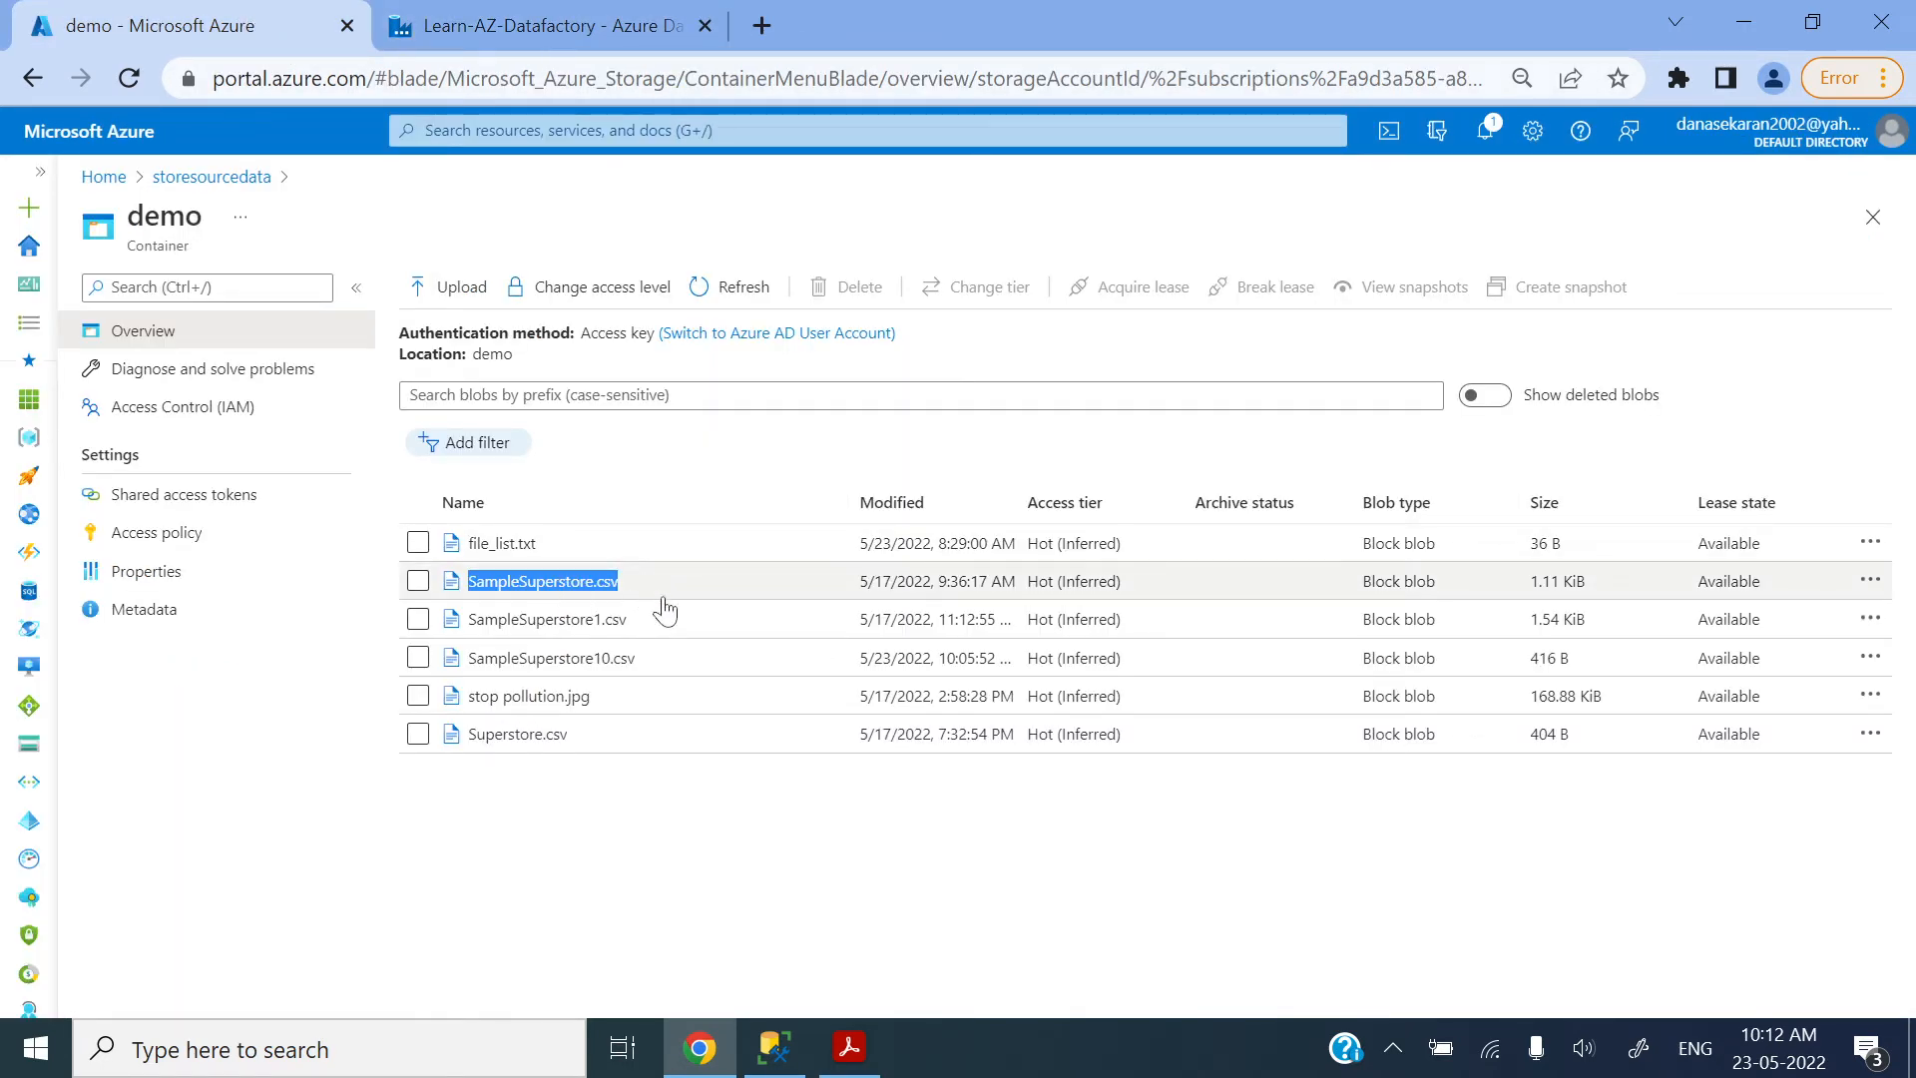
drag(631, 619, 465, 634)
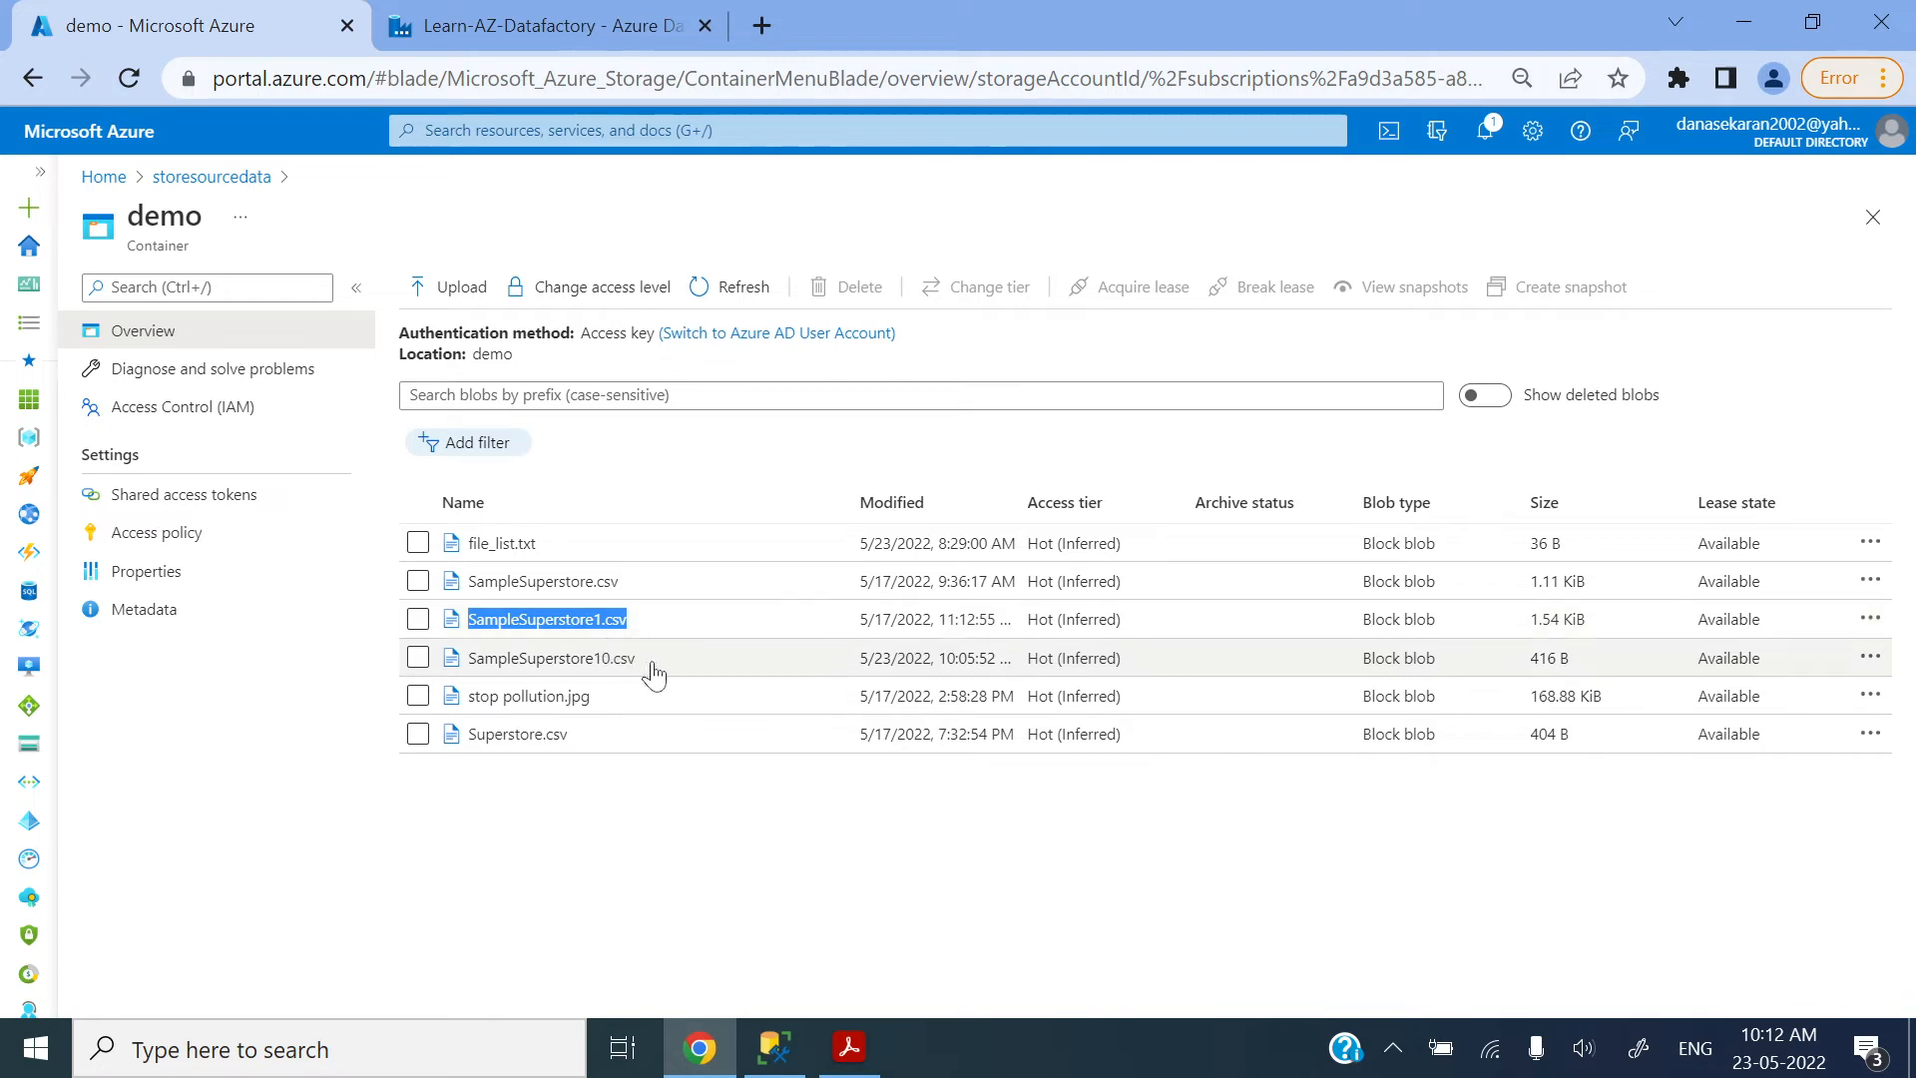
drag(663, 667, 465, 669)
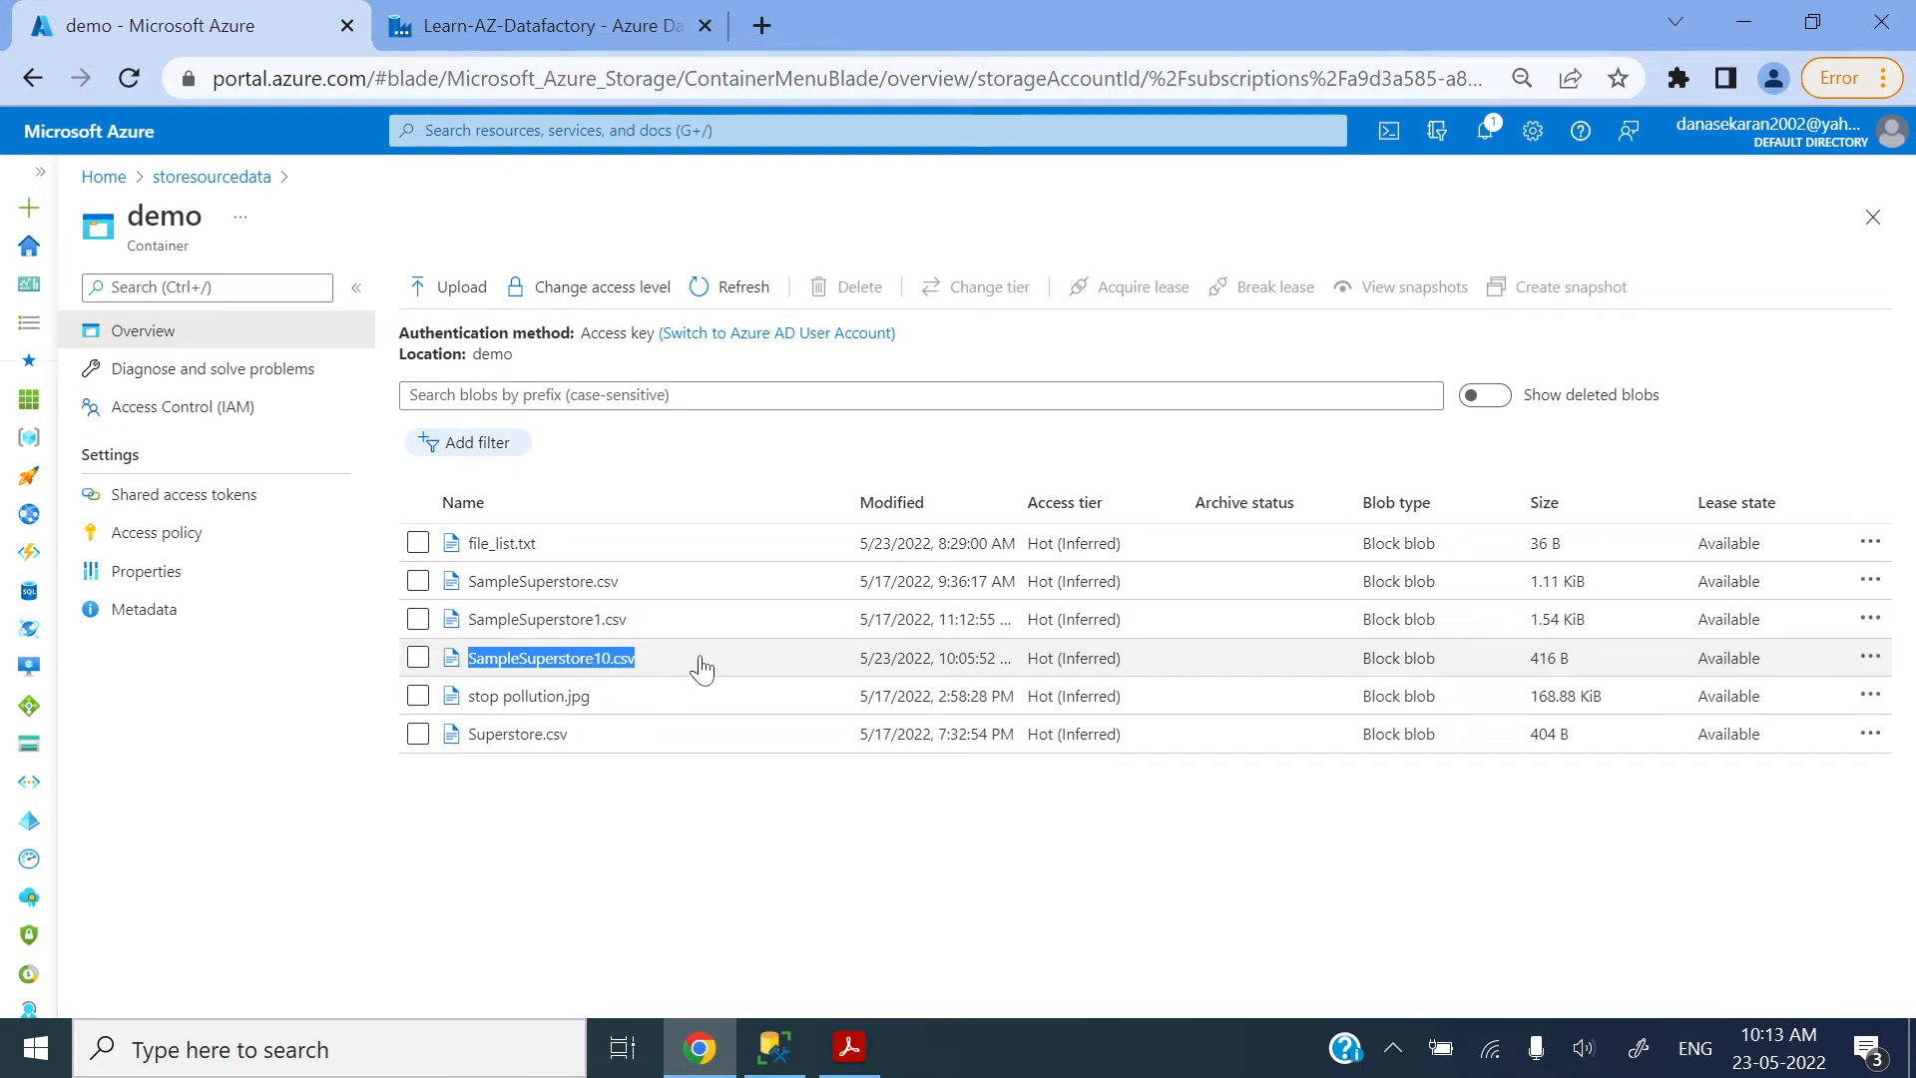
click(662, 585)
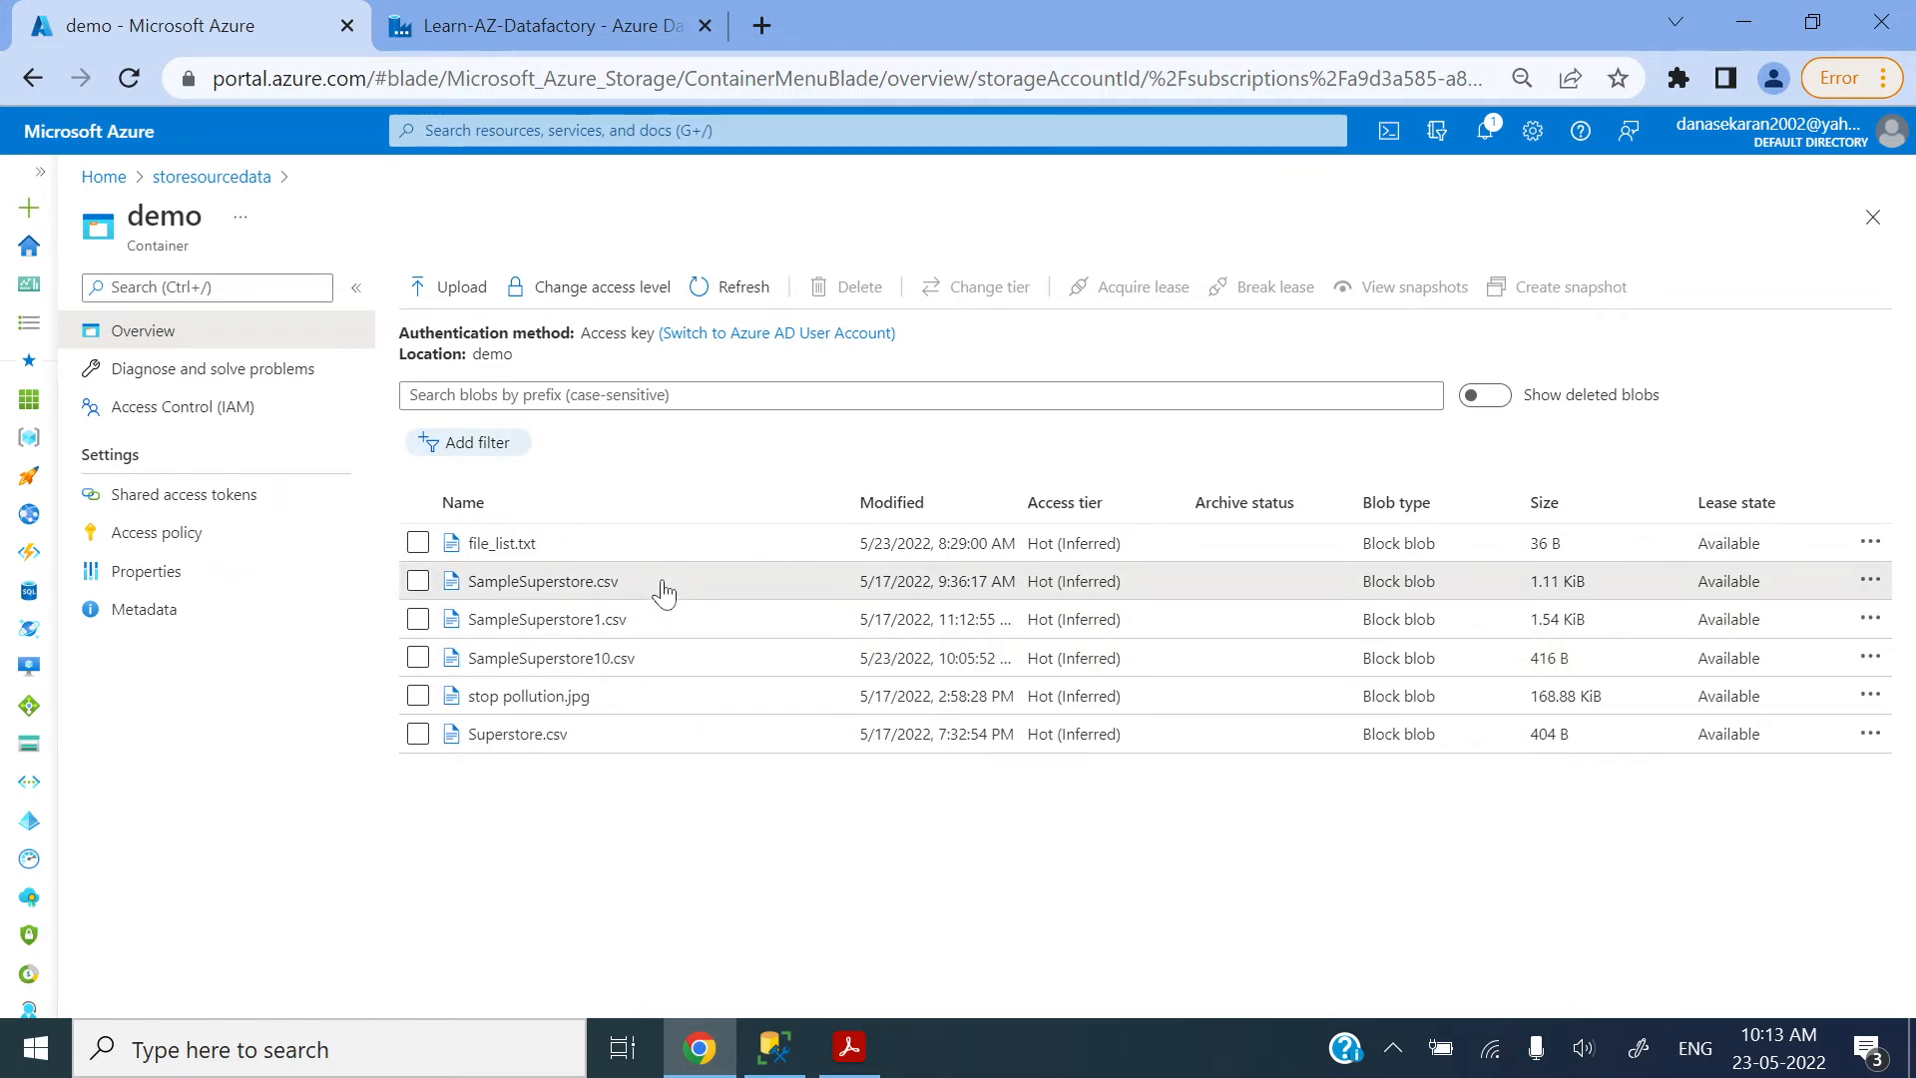
click(612, 667)
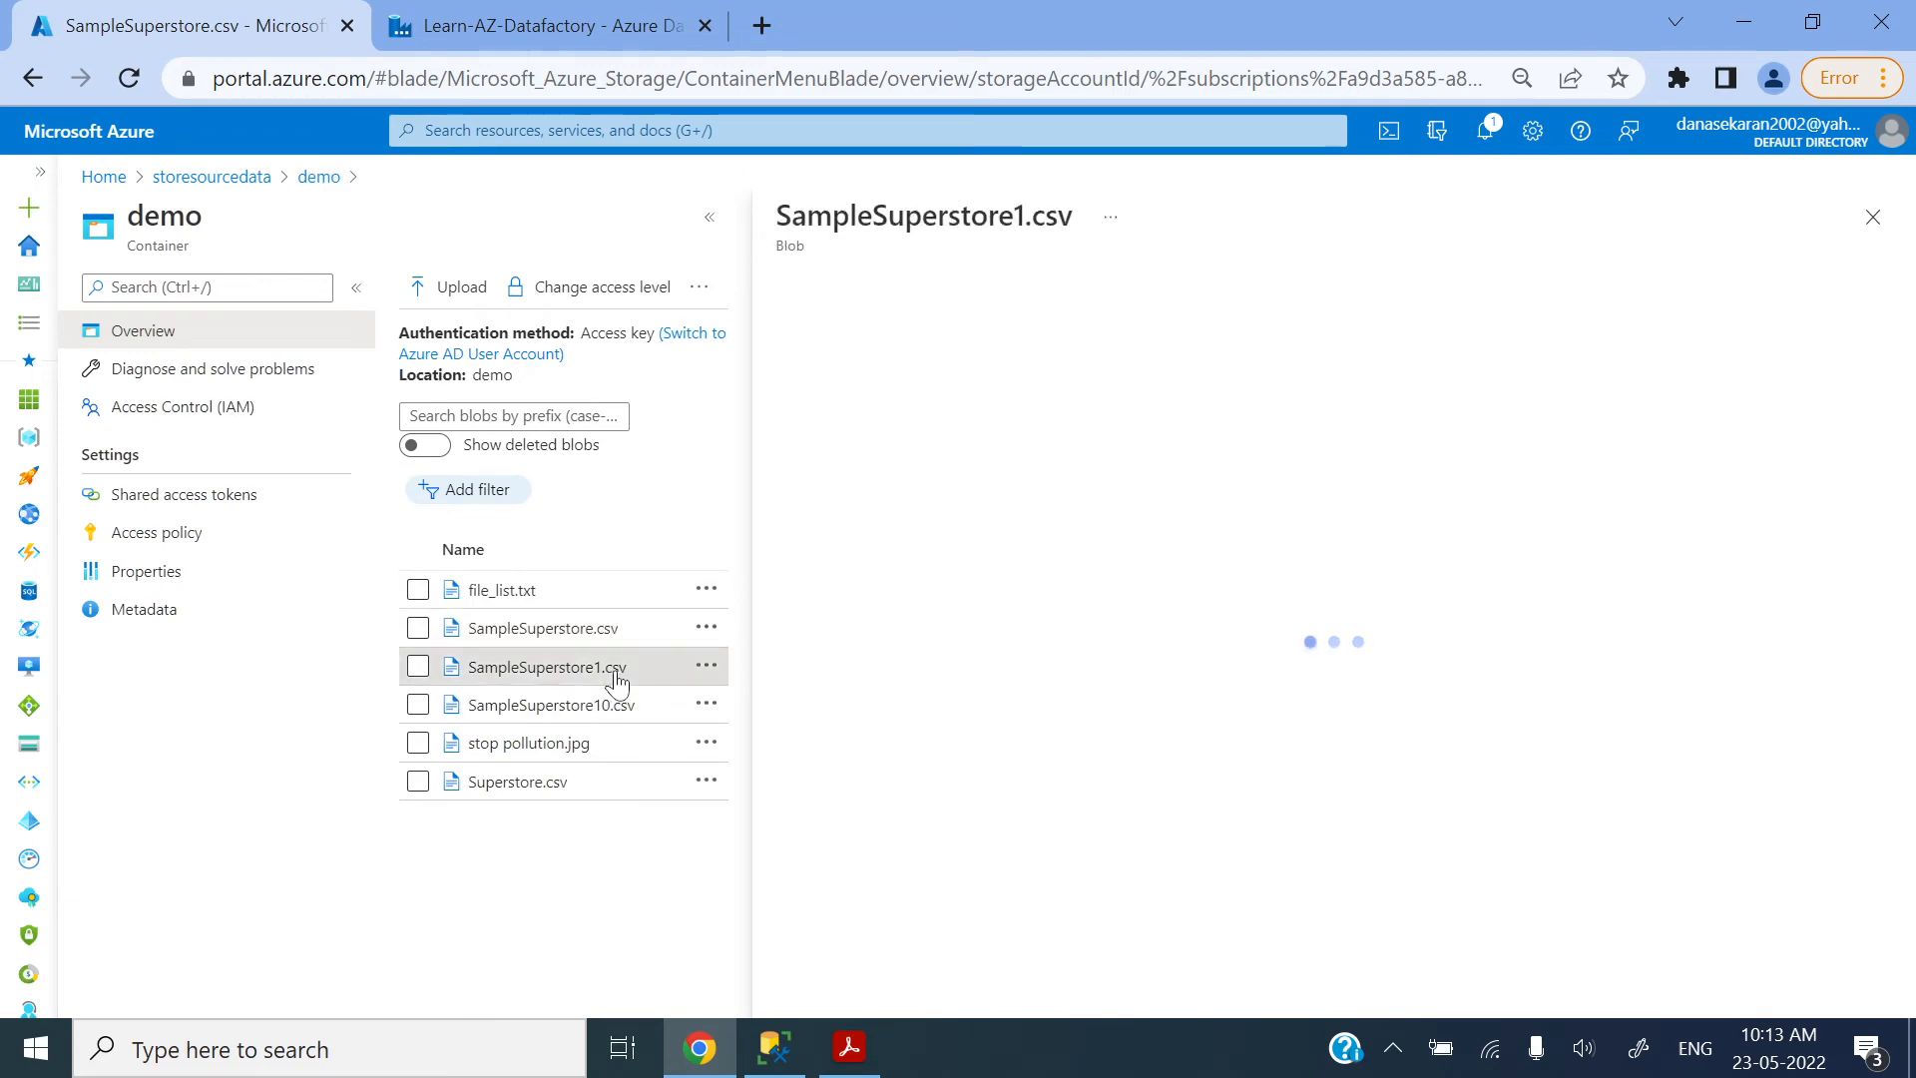
click(1873, 218)
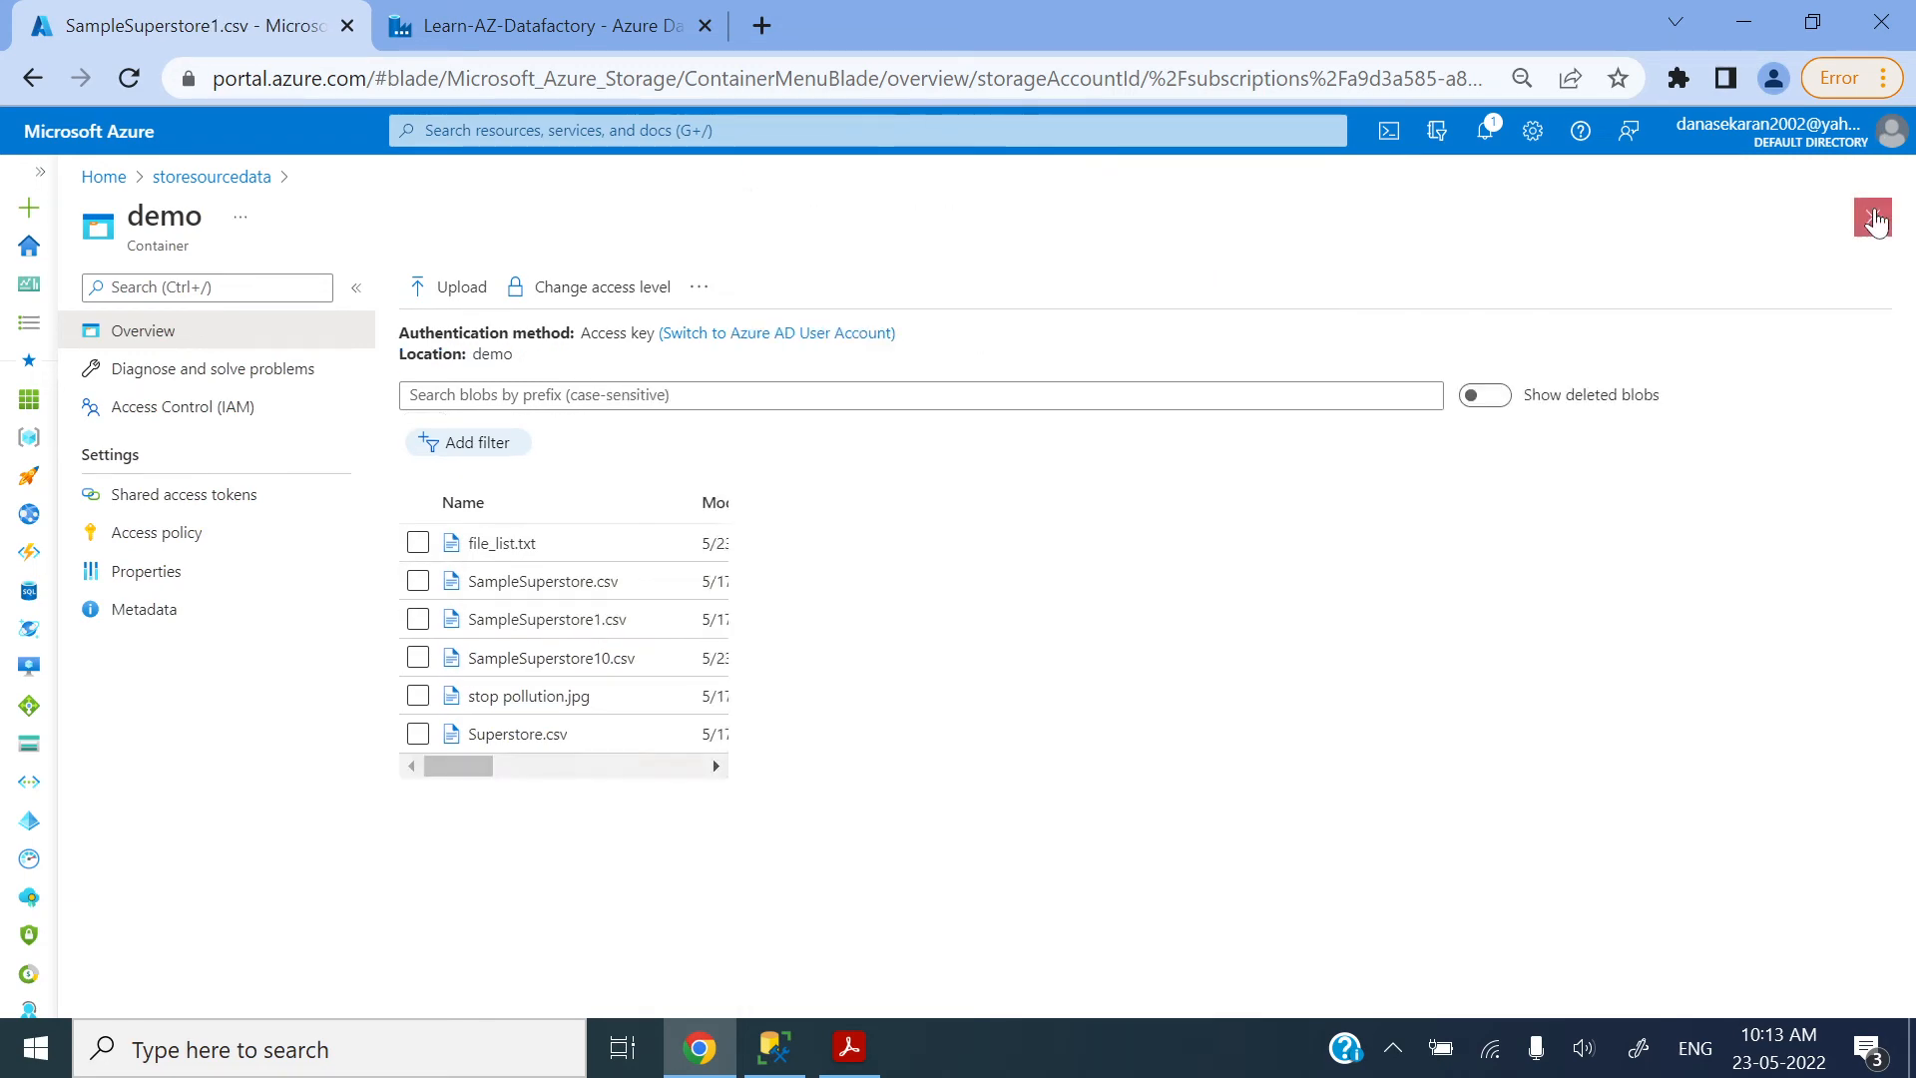
key(alt+Tab)
key(alt+Tab)
Step: Return to Data Factory, start a debug run of pipeline1 with the ? wildcard, and refresh its run status
click(537, 28)
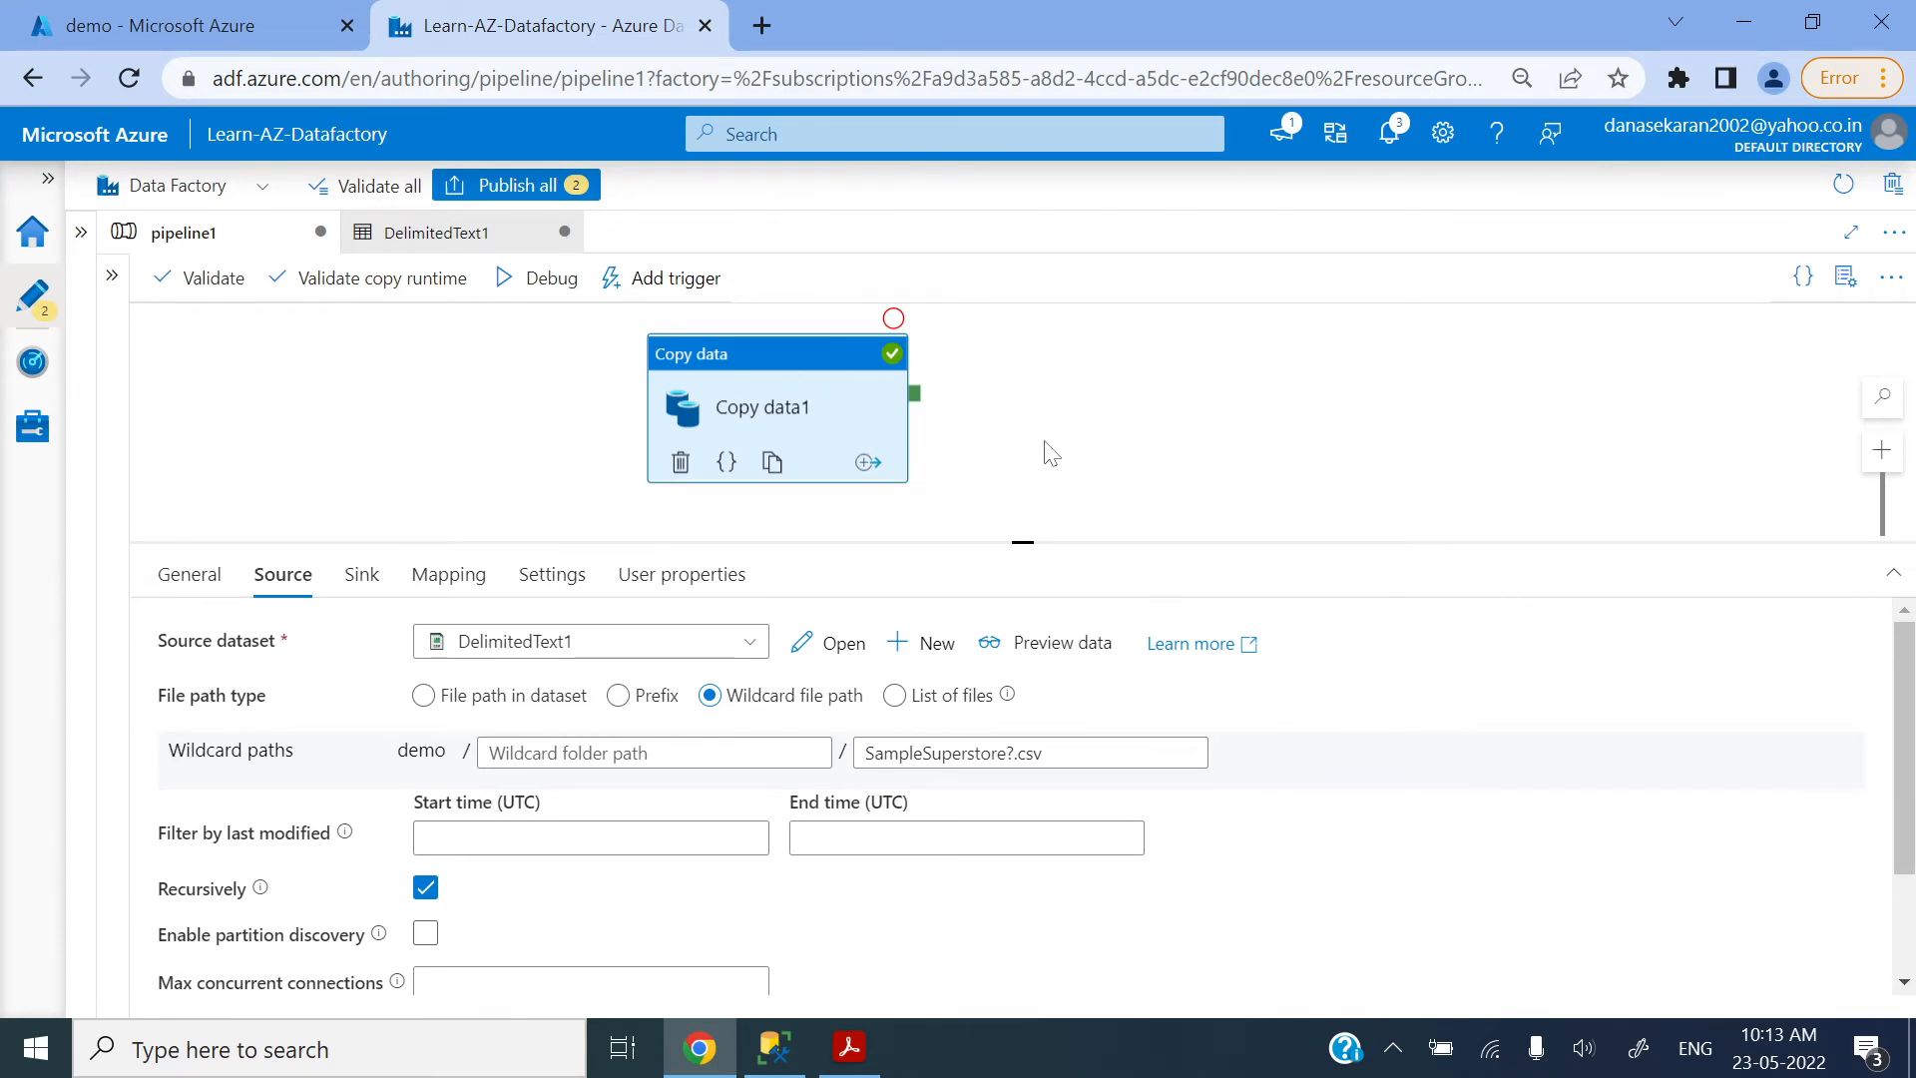
click(527, 286)
click(239, 22)
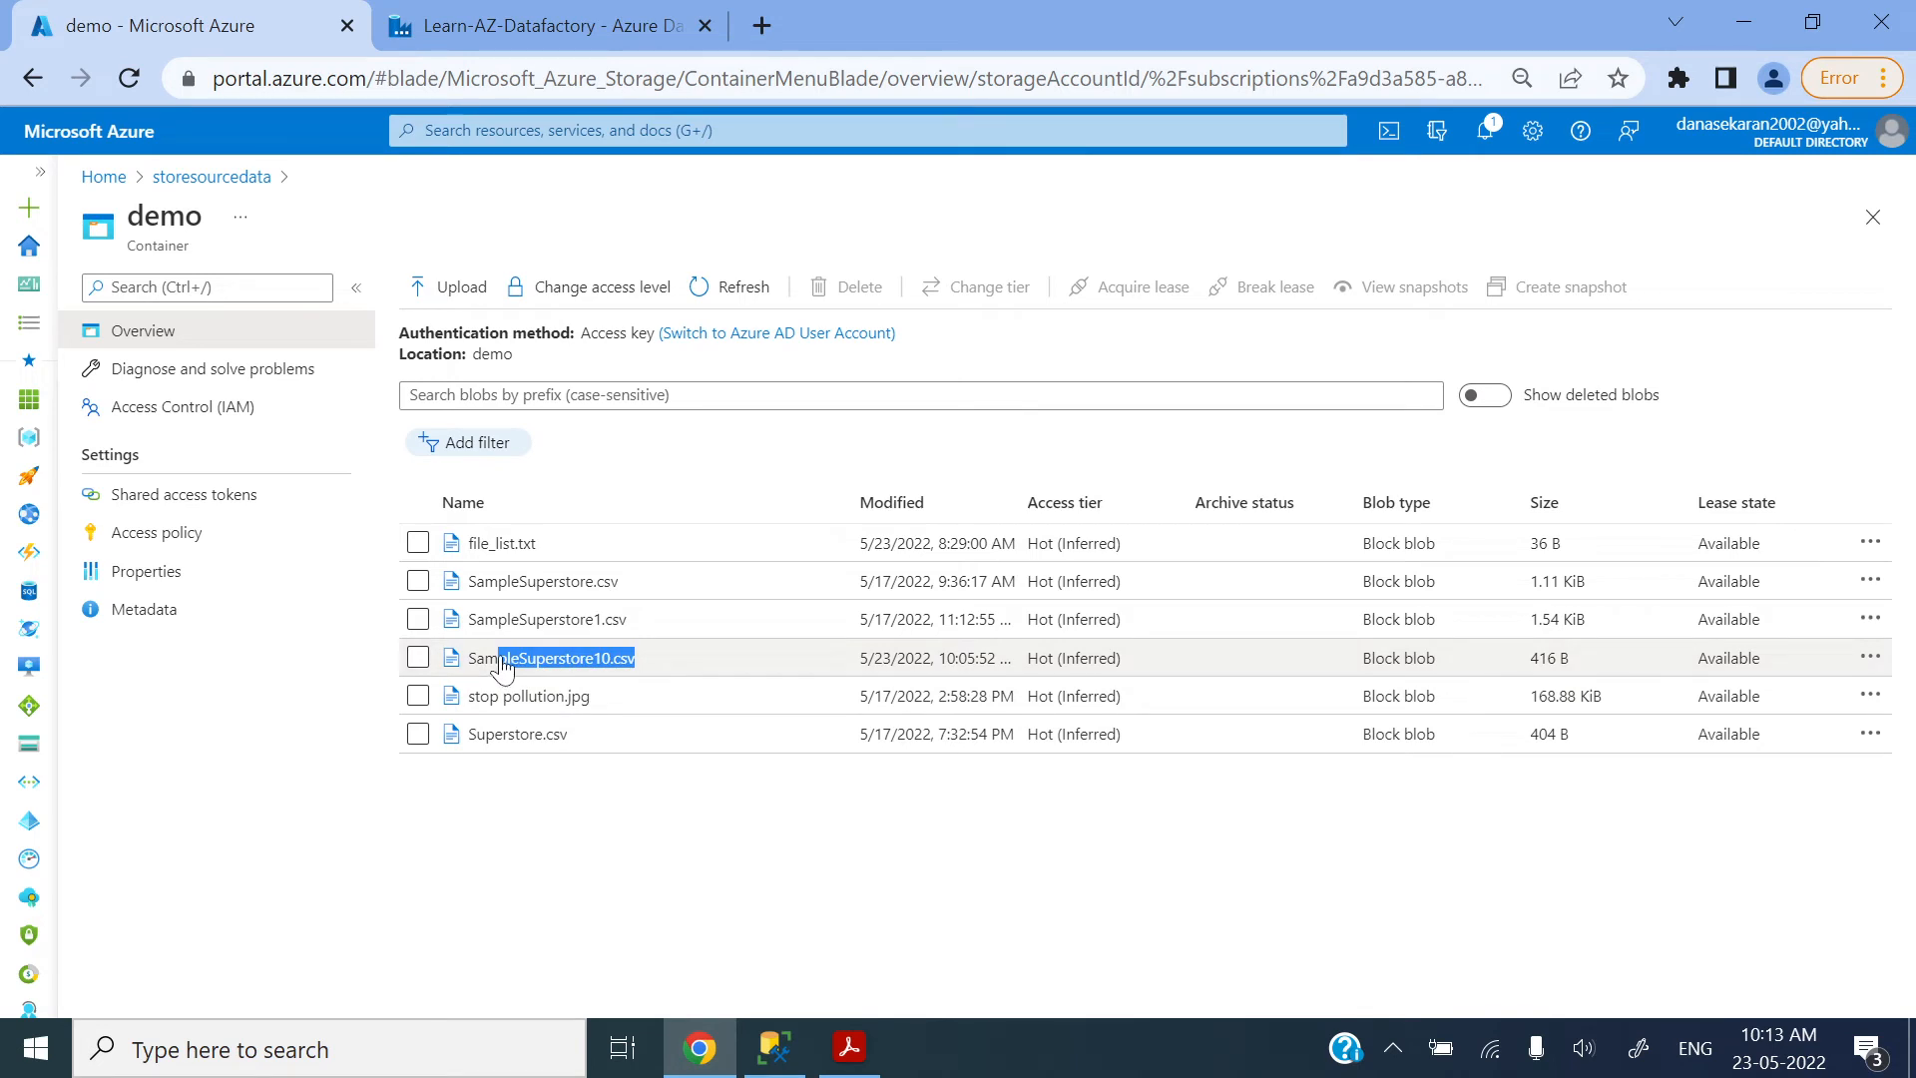
click(559, 12)
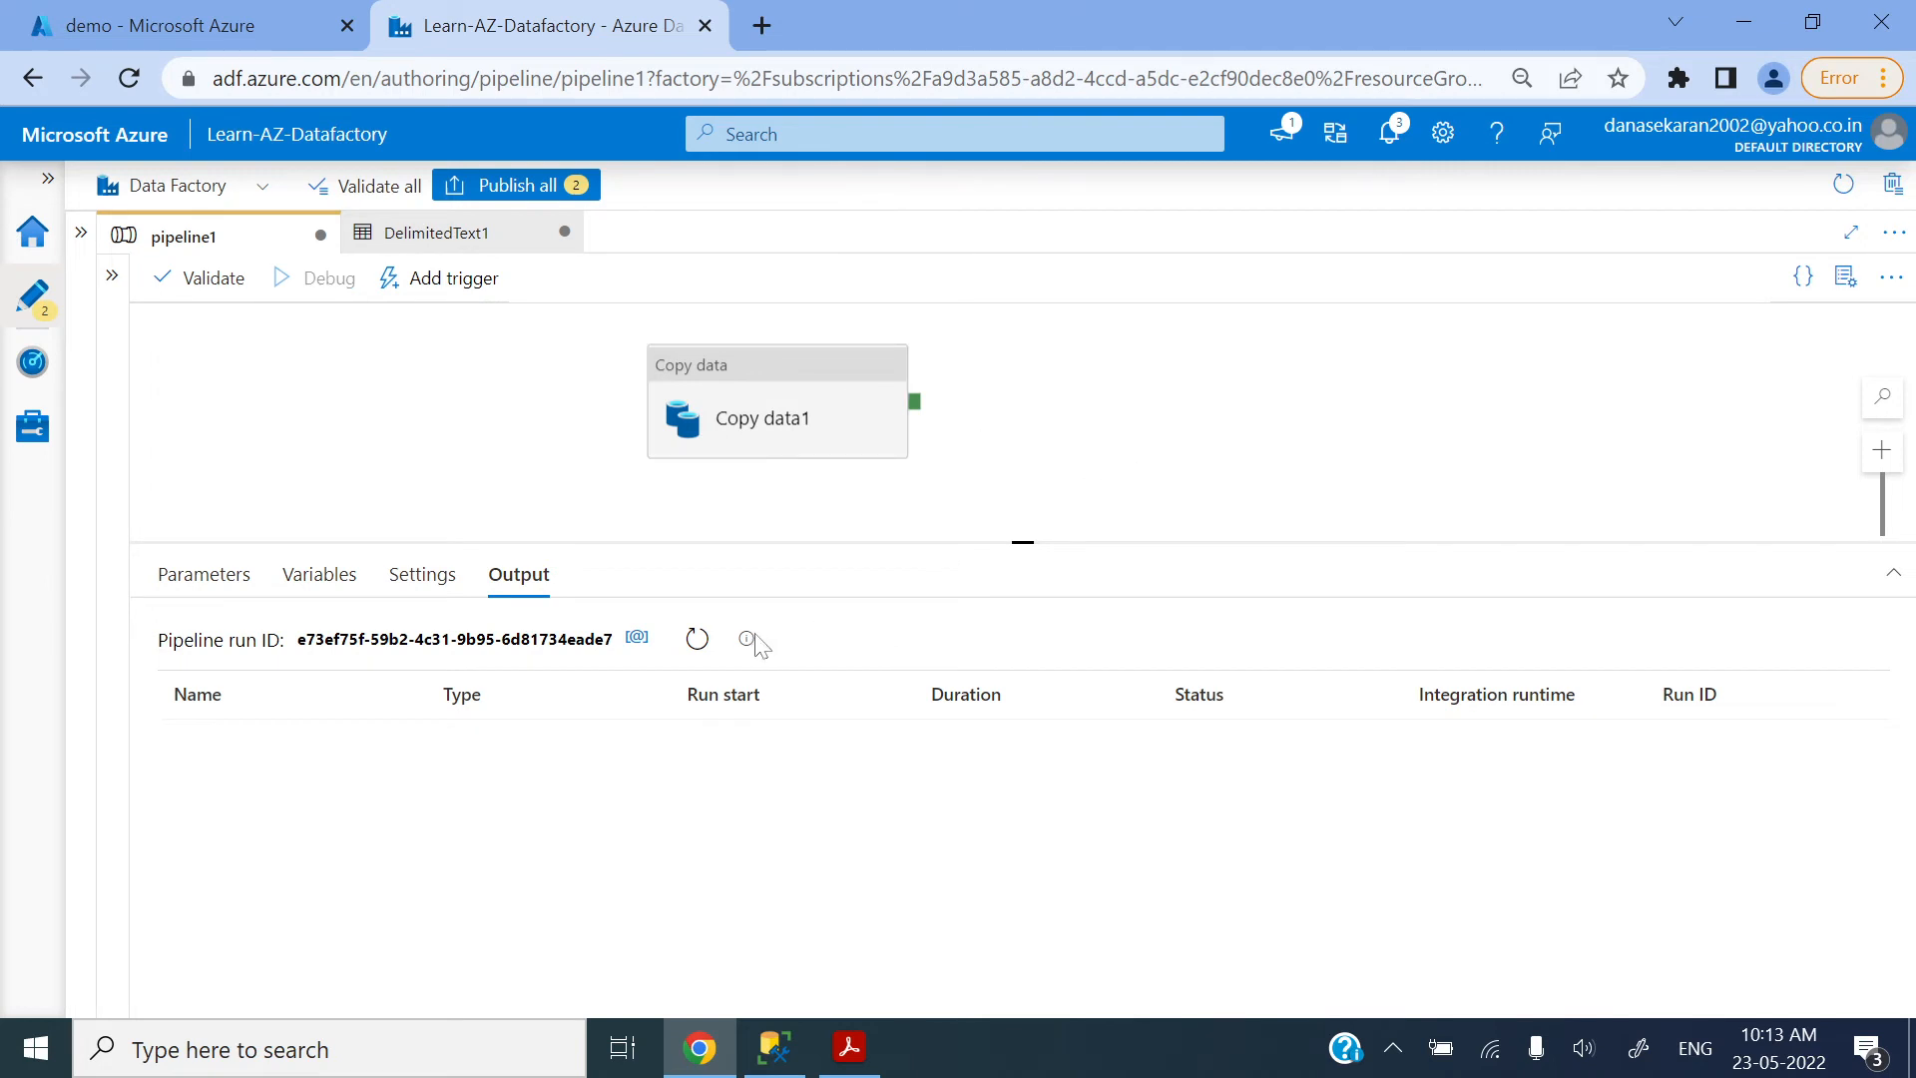
click(703, 644)
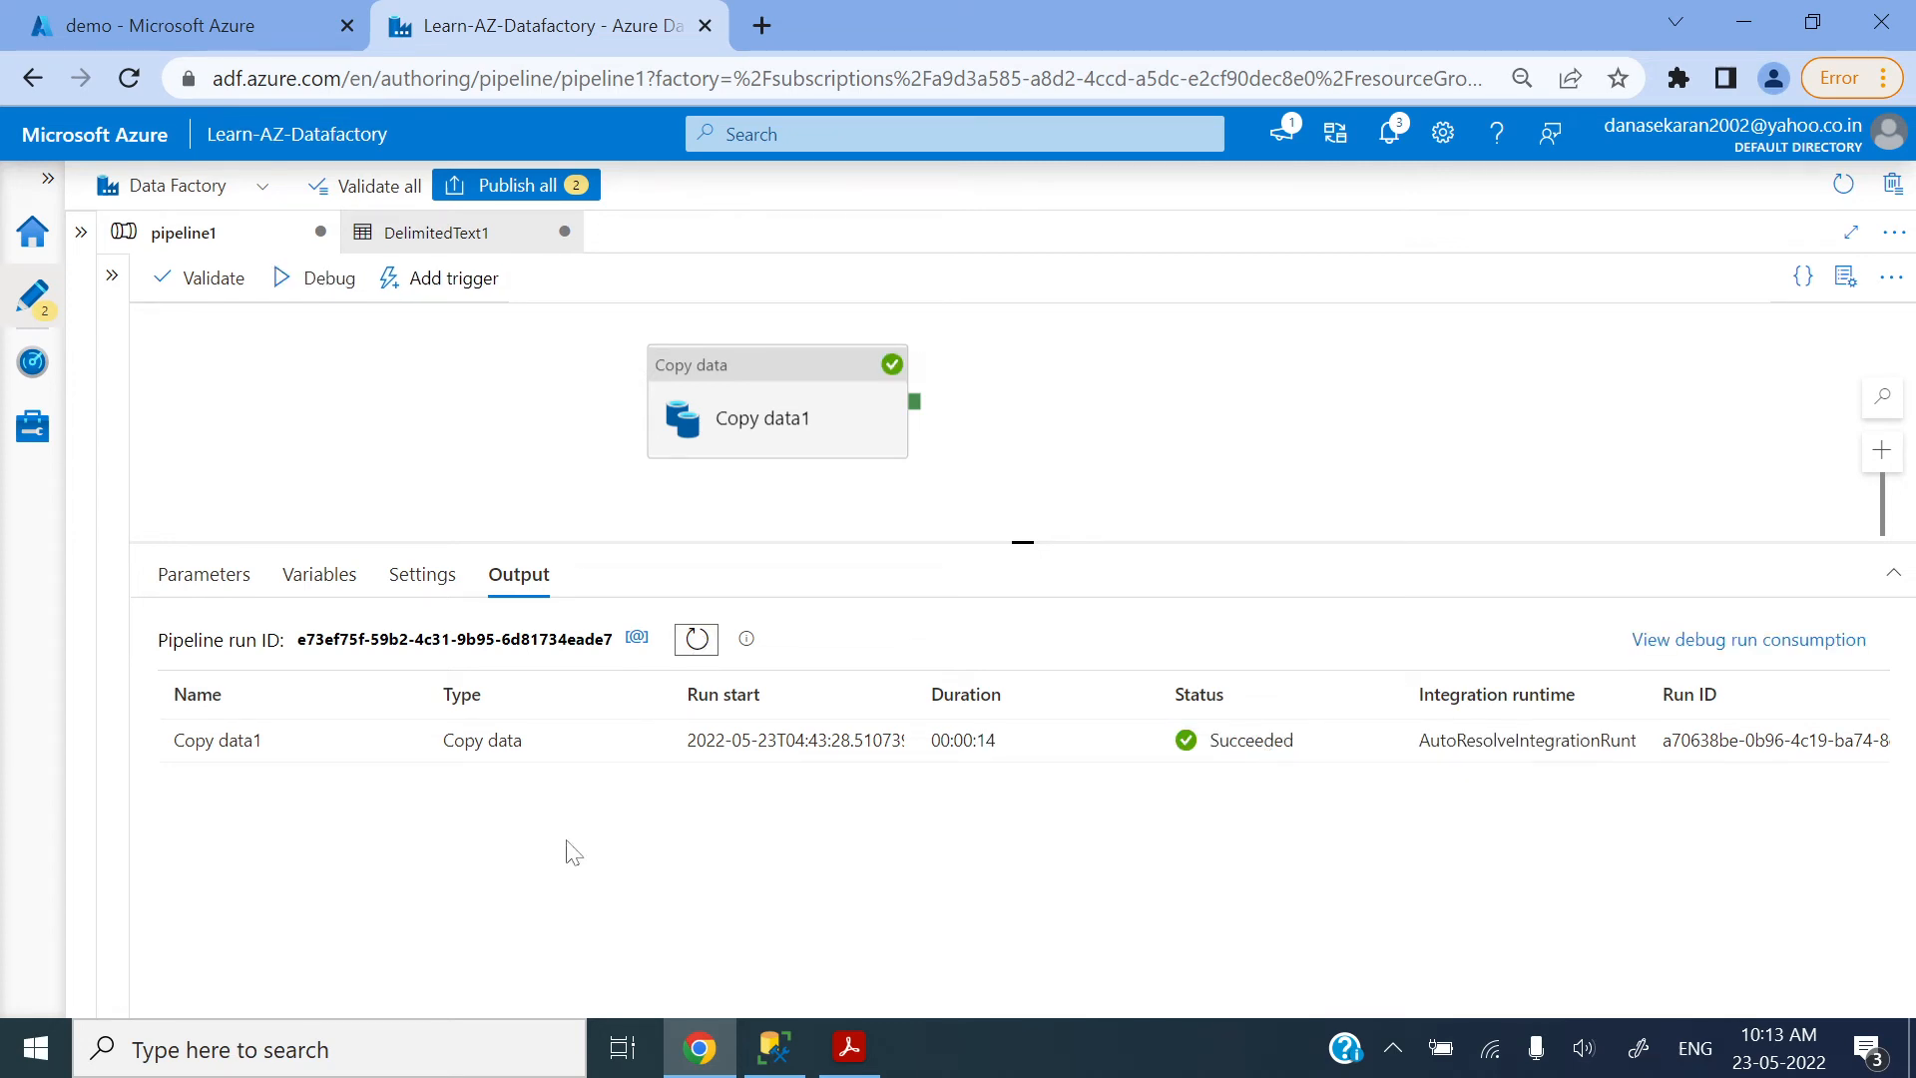
Step: Review Copy data1's run details against the demo container's files, and reopen the activity's source settings
click(407, 744)
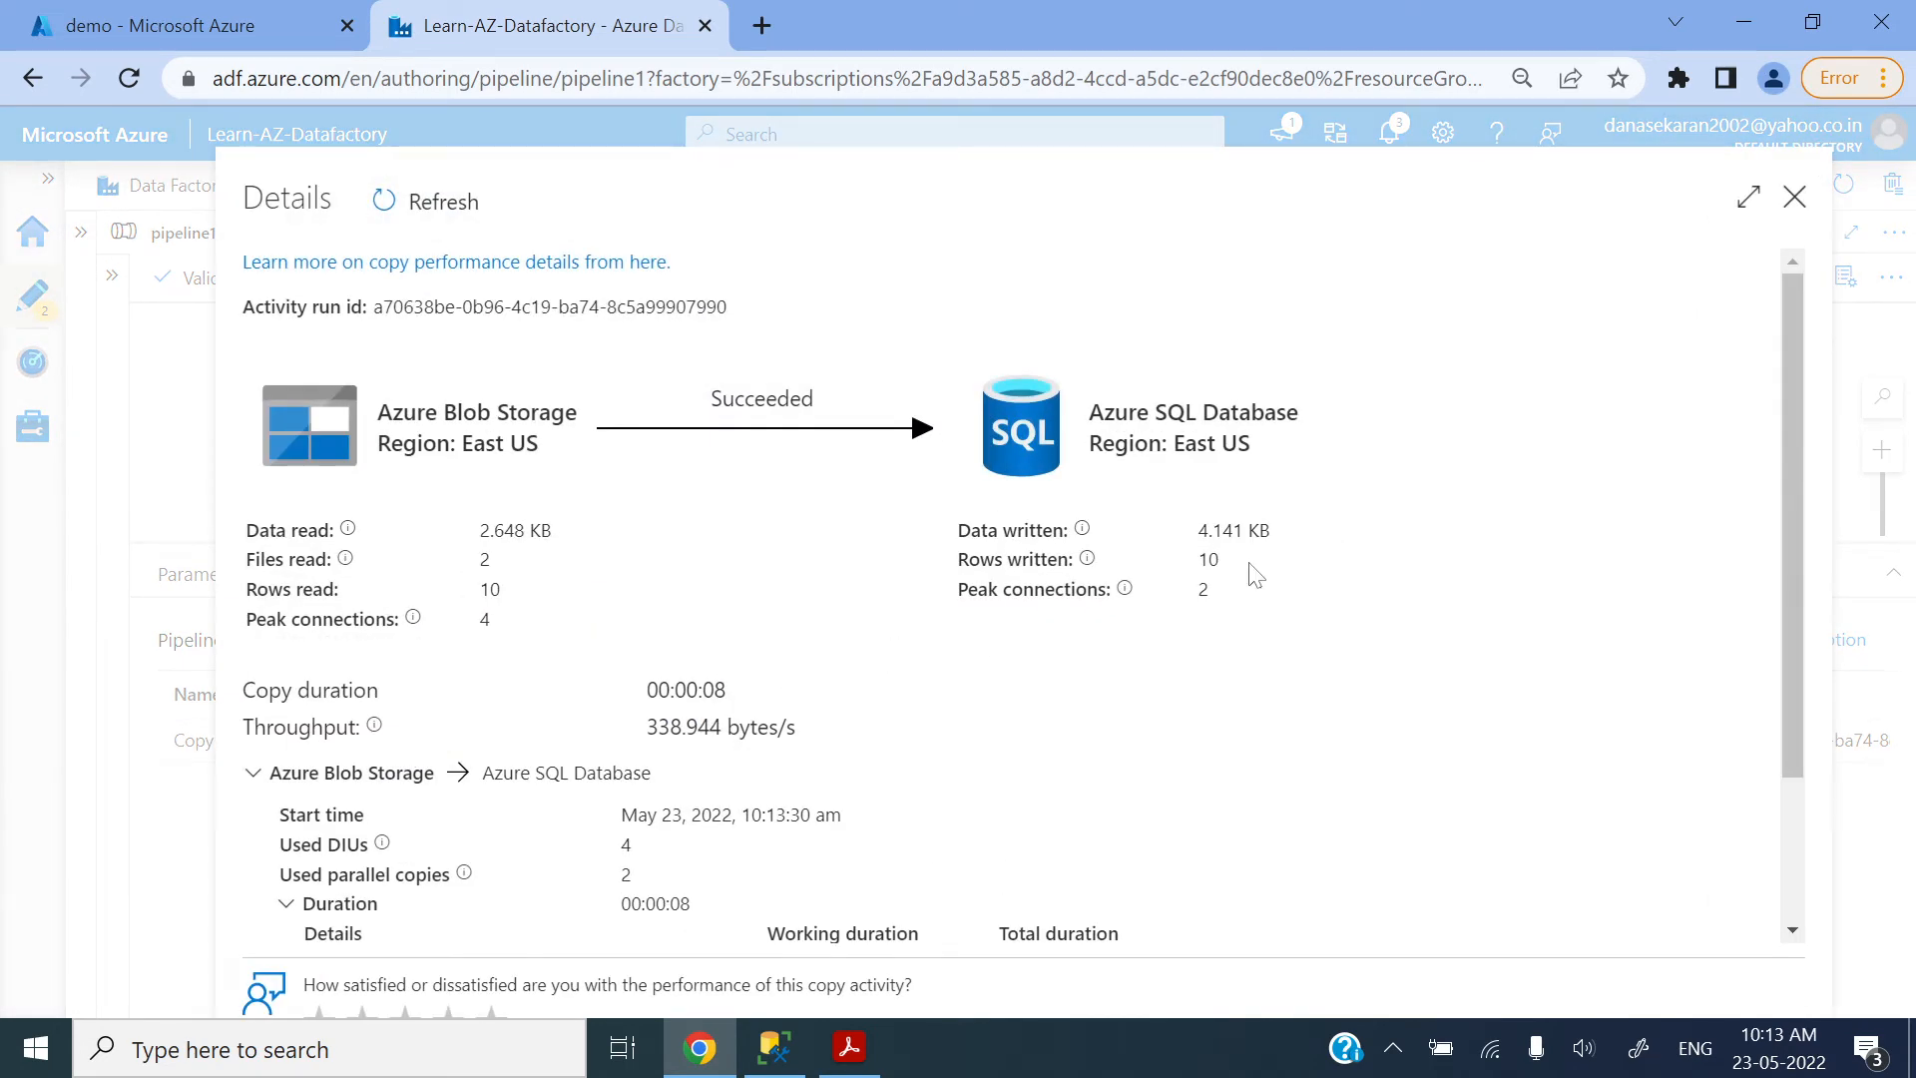
click(1794, 198)
click(258, 27)
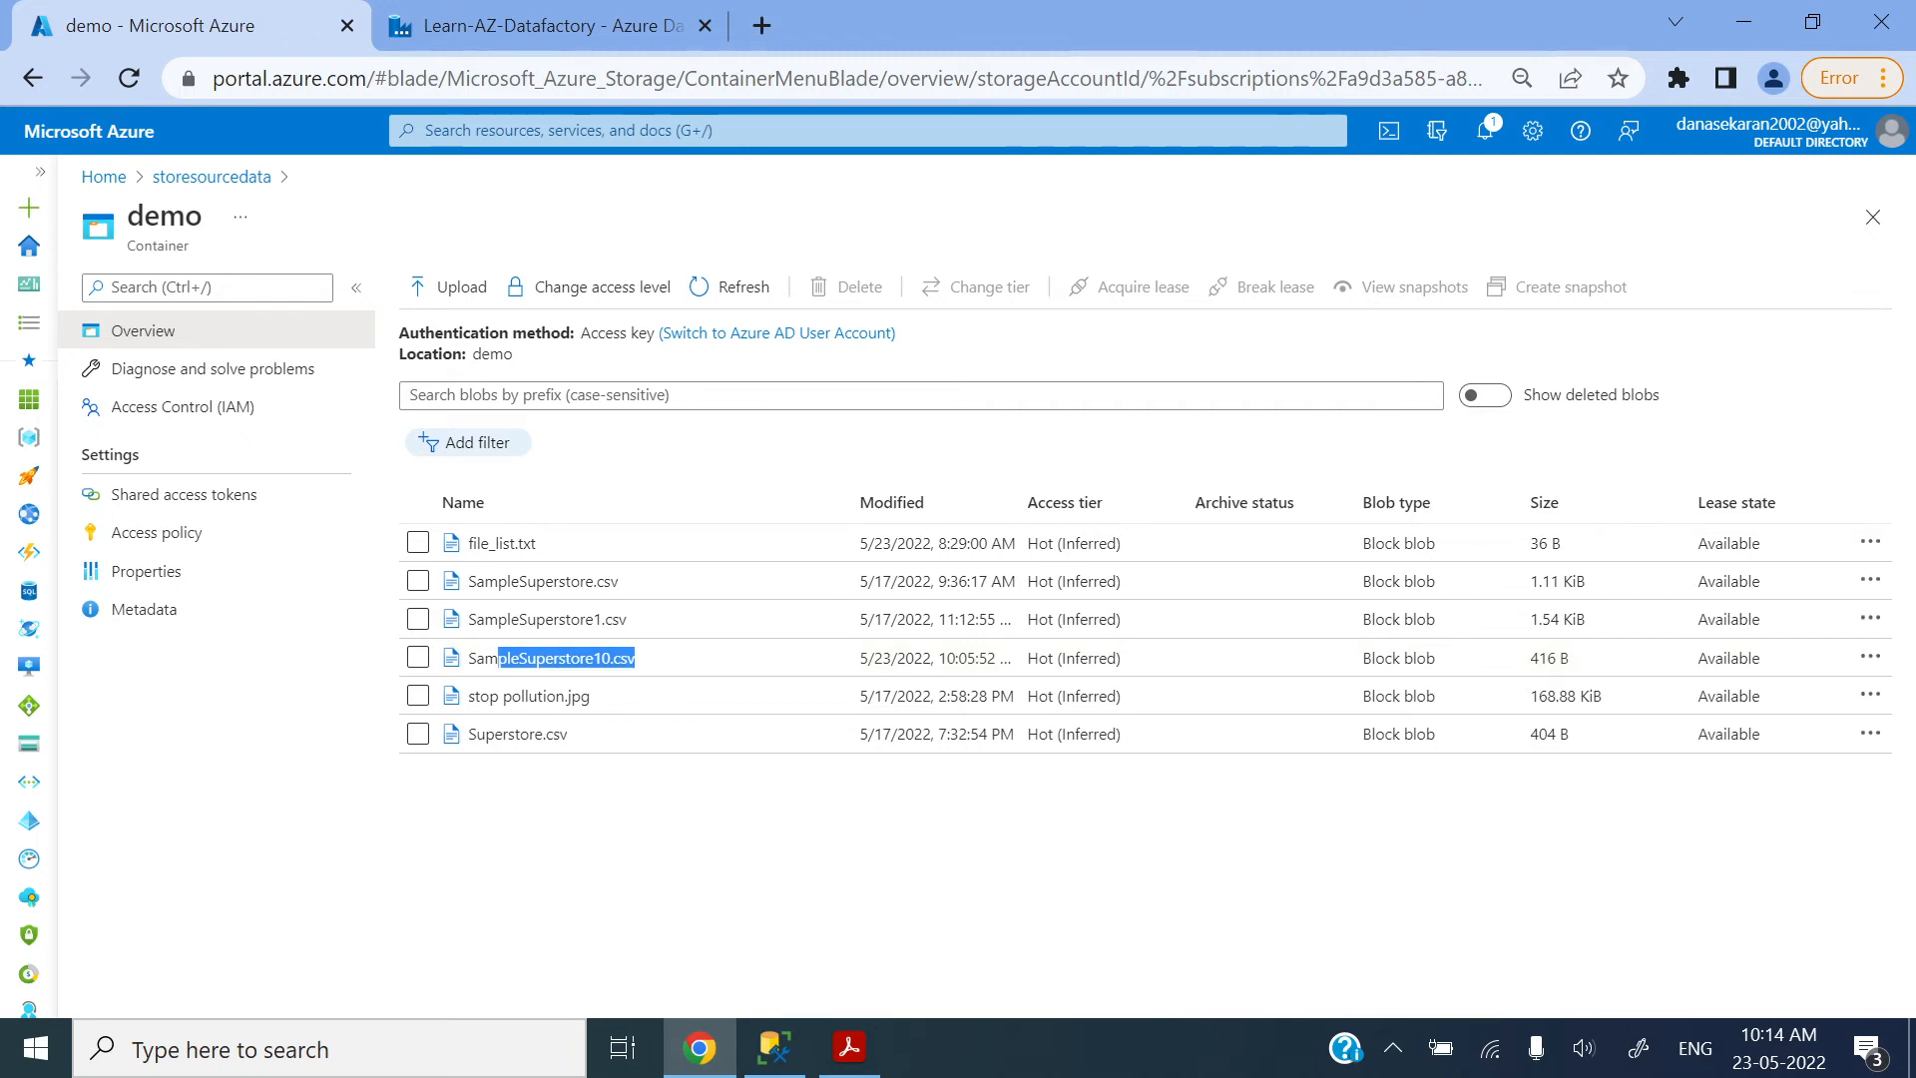
click(539, 26)
click(822, 424)
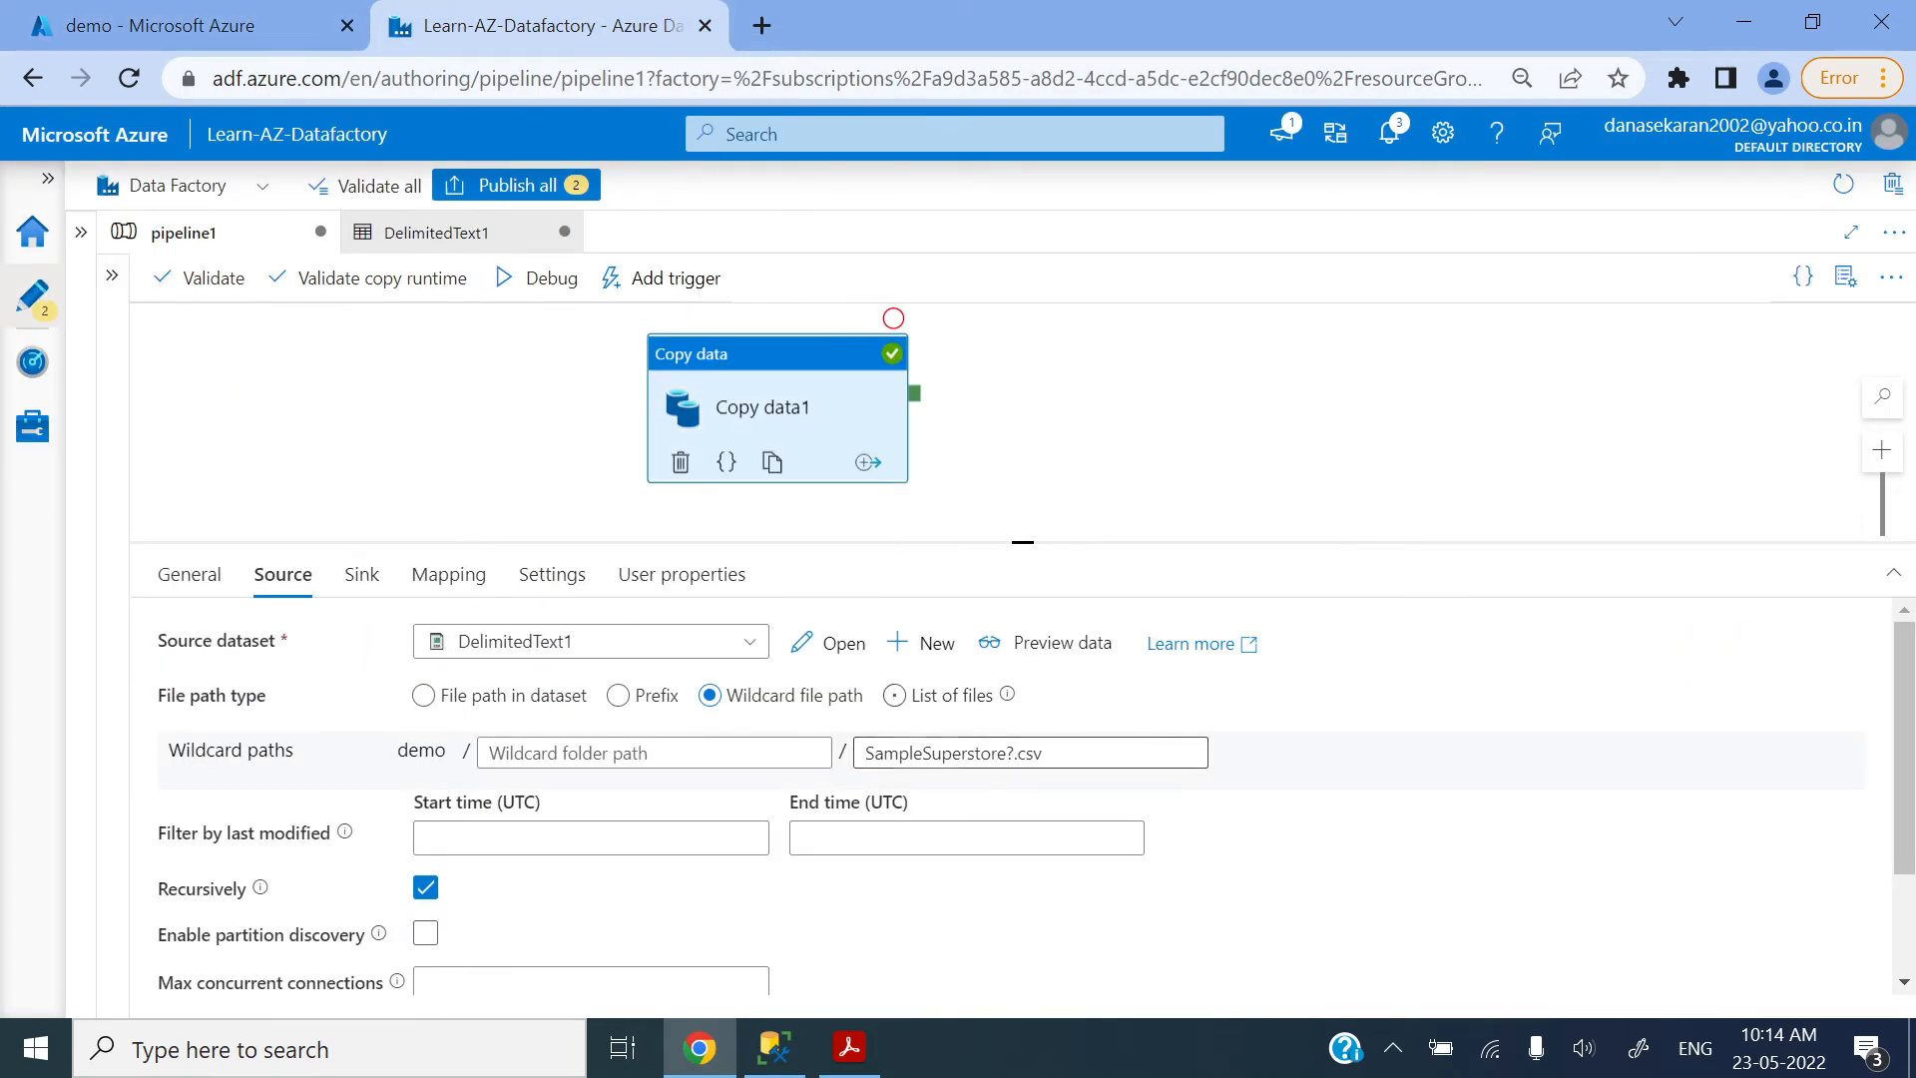
Step: In SQL Server Management Studio, query the rows copied into dbo.demosuperstore, truncate the table, and rerun the select query
click(775, 1046)
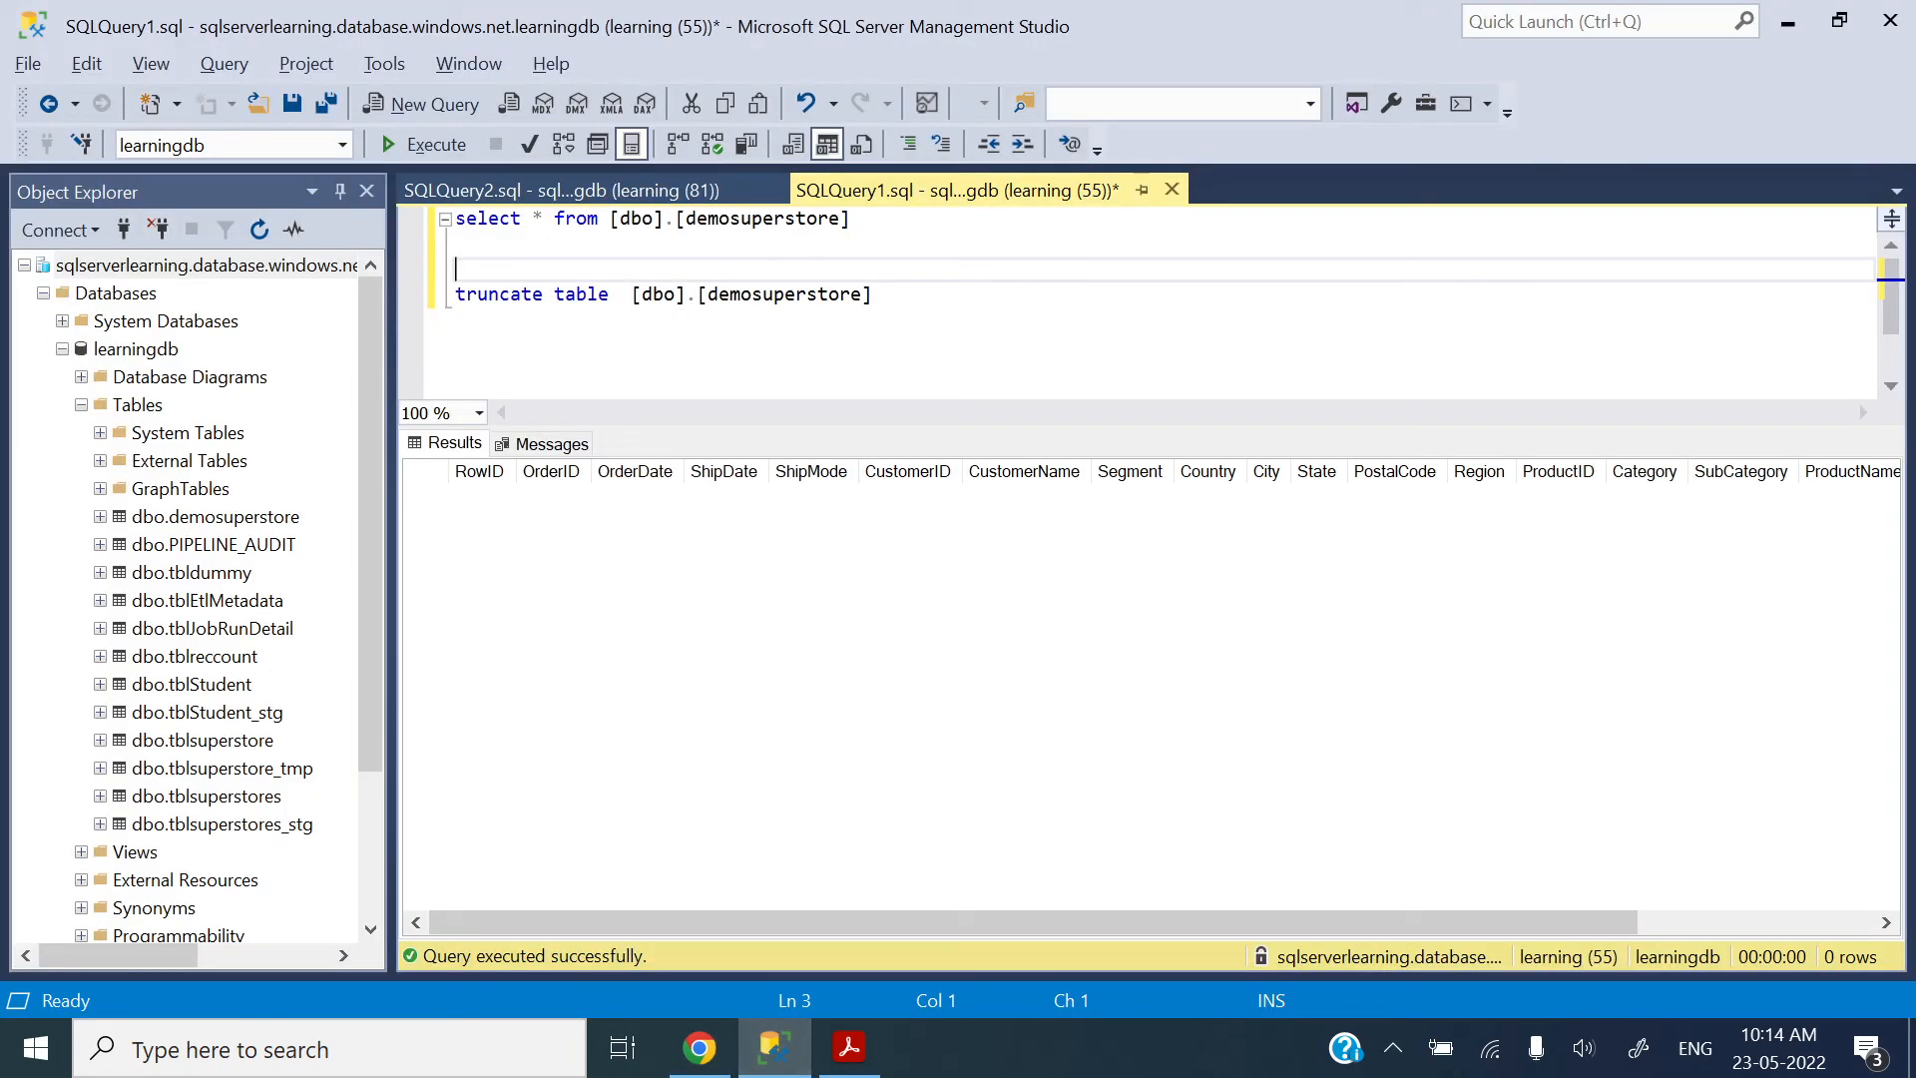
drag(850, 217, 455, 217)
key(F5)
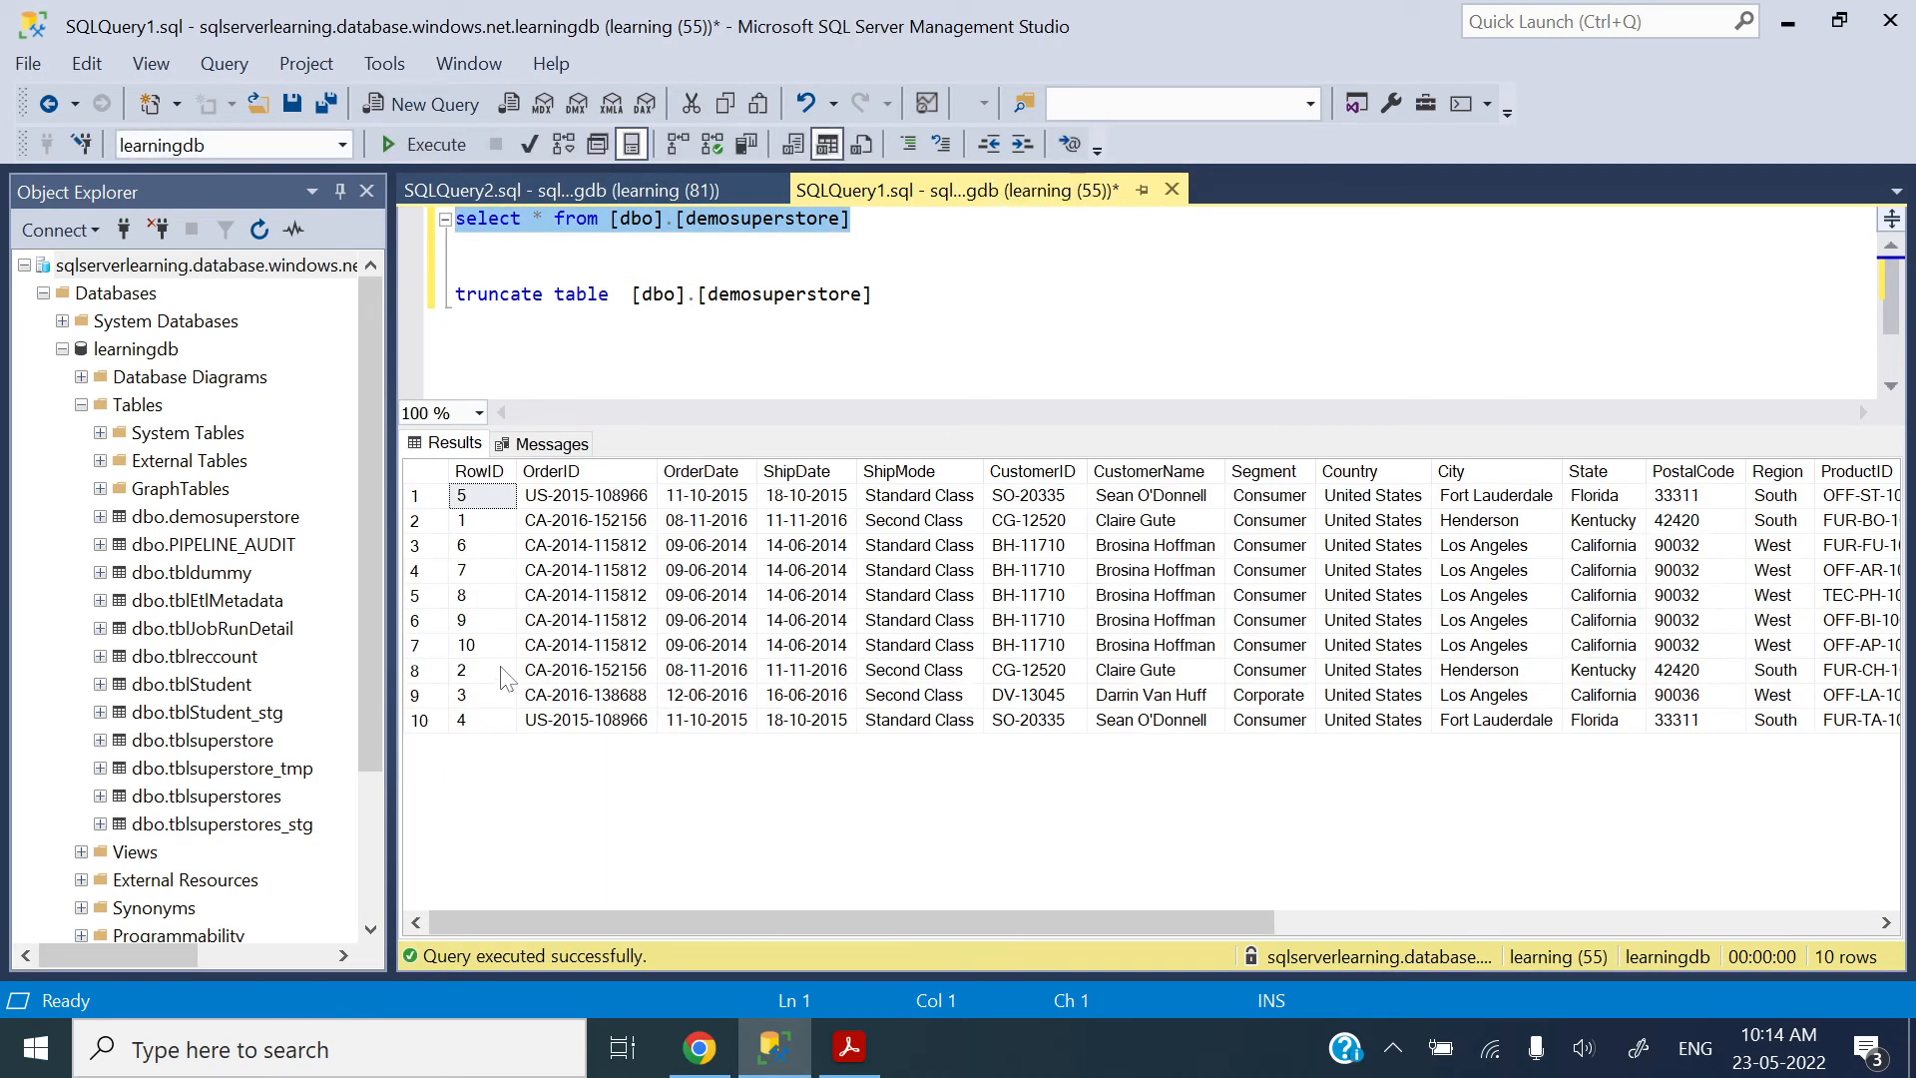
drag(871, 293, 455, 294)
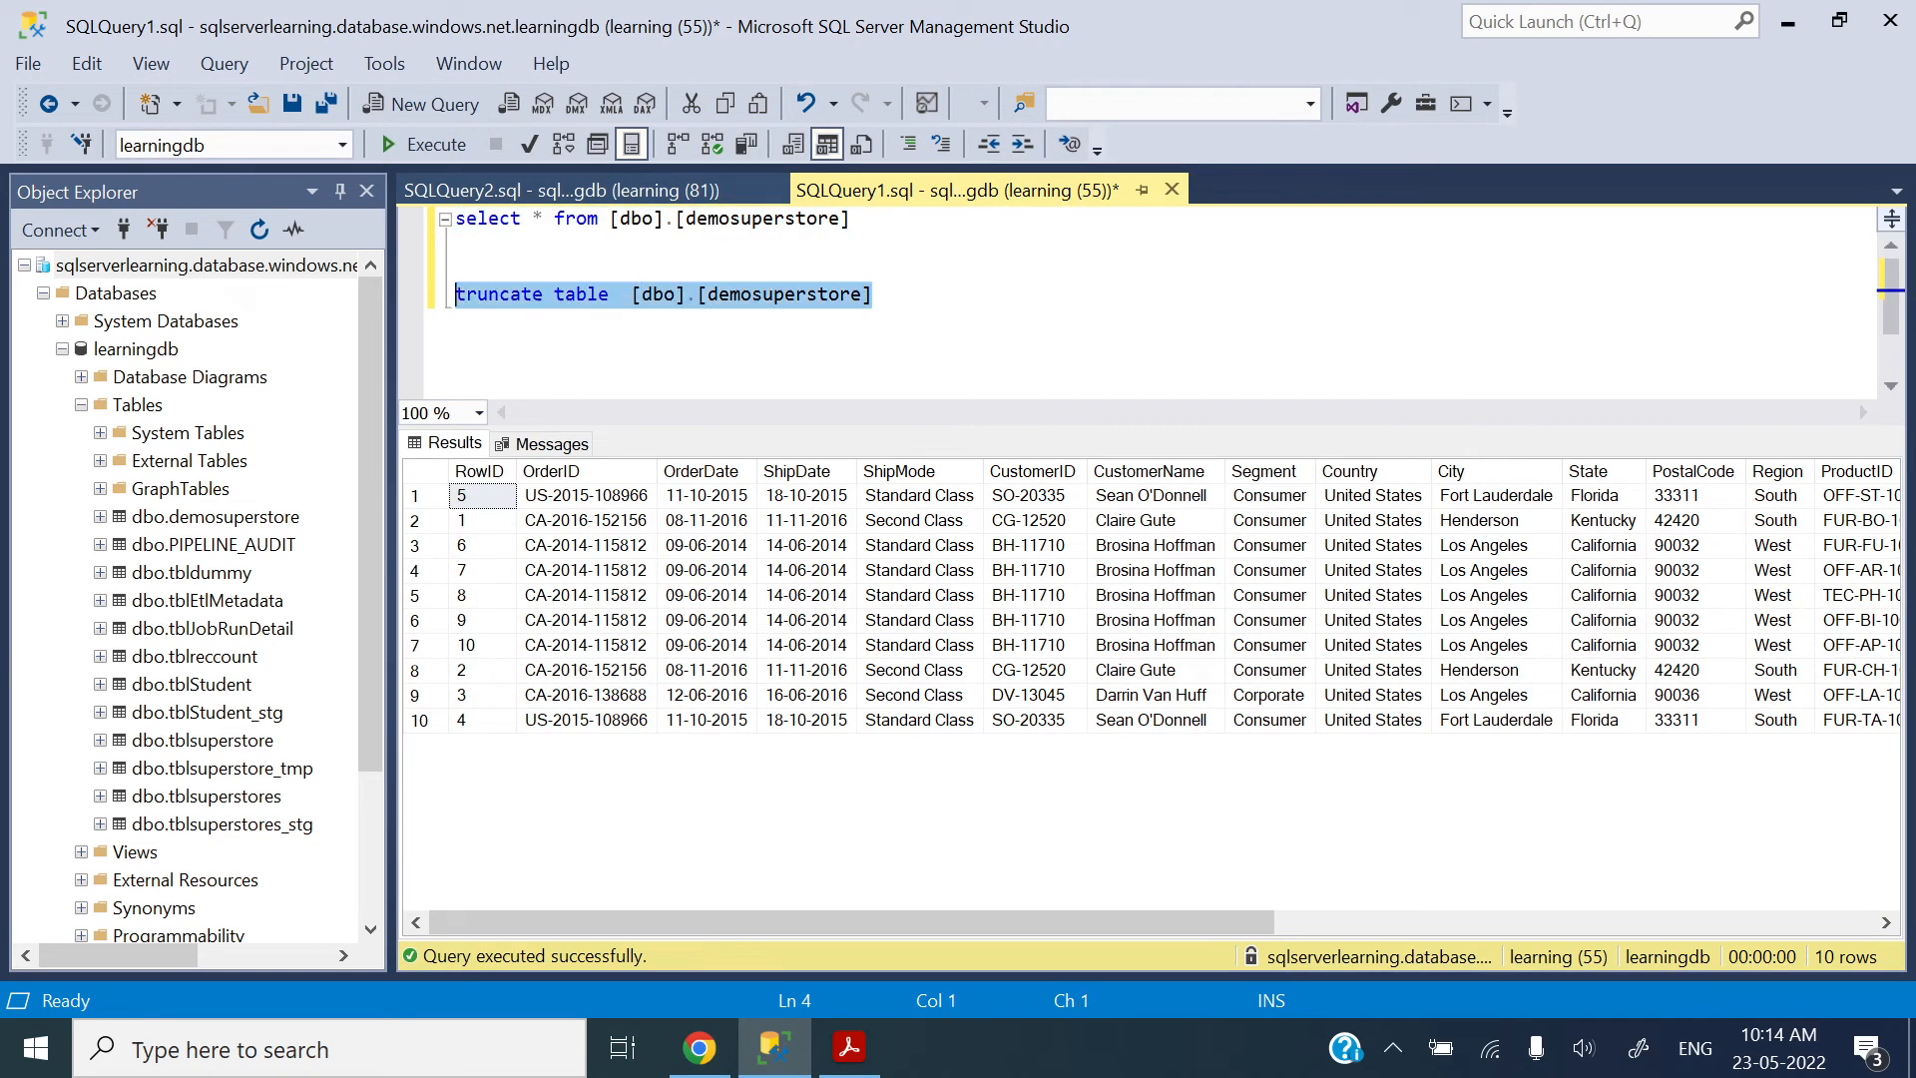
click(451, 149)
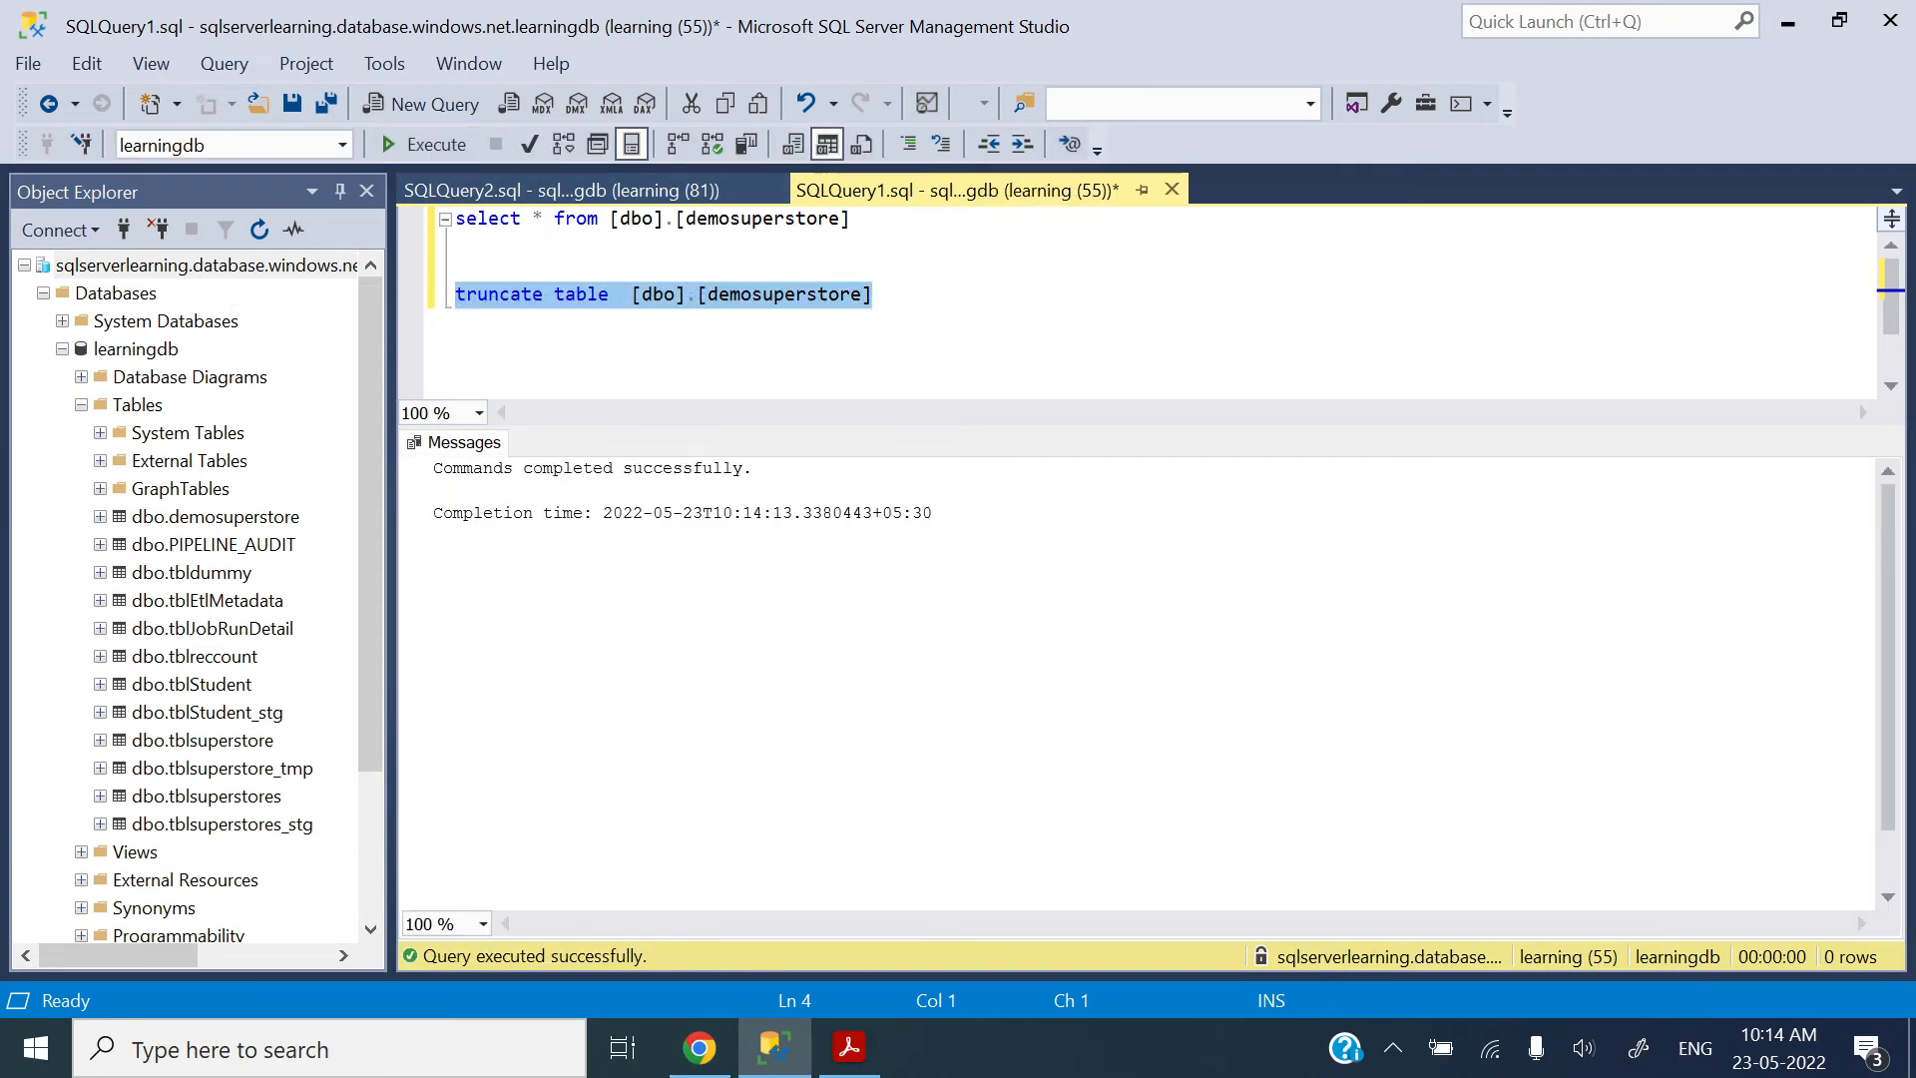
drag(850, 218, 455, 217)
click(421, 146)
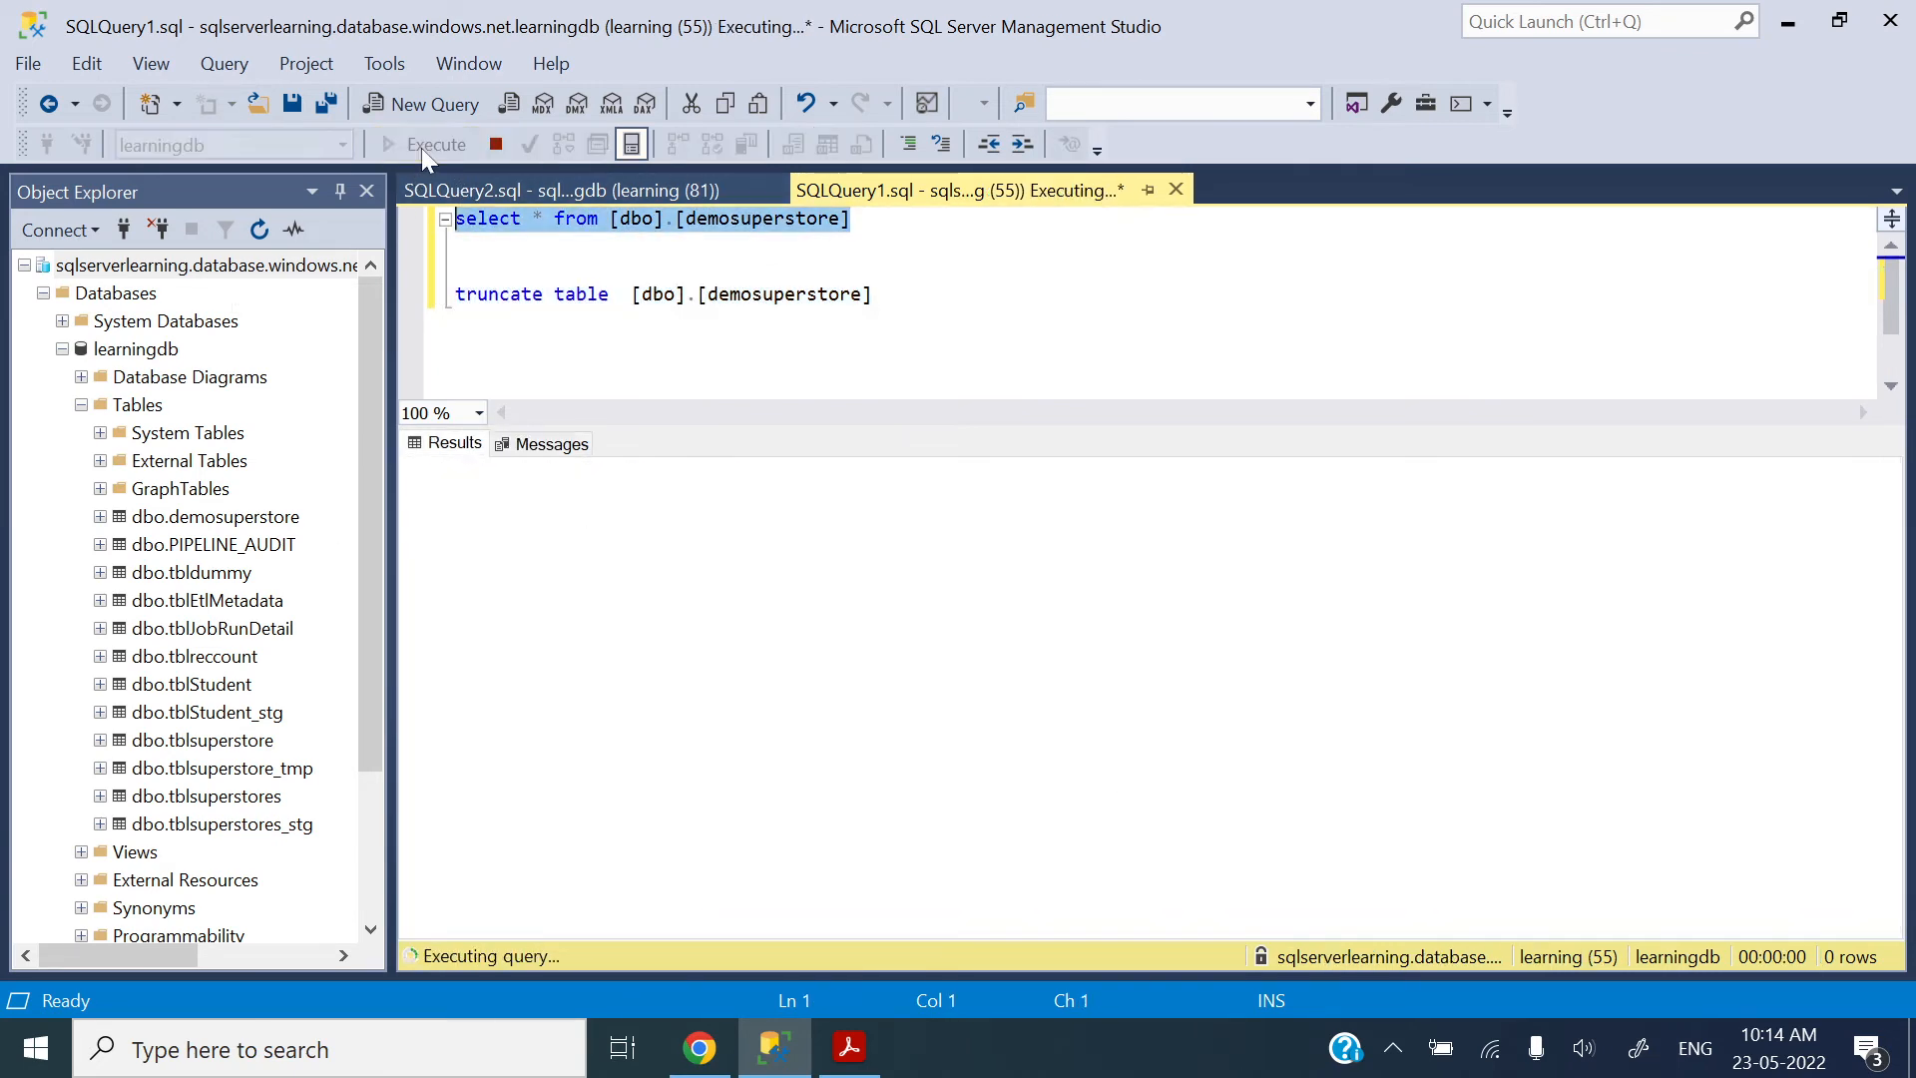
Step: Consult the file path type notes in Acrobat Reader, and set Copy data1's source file path type to List of files in Data Factory
click(849, 1048)
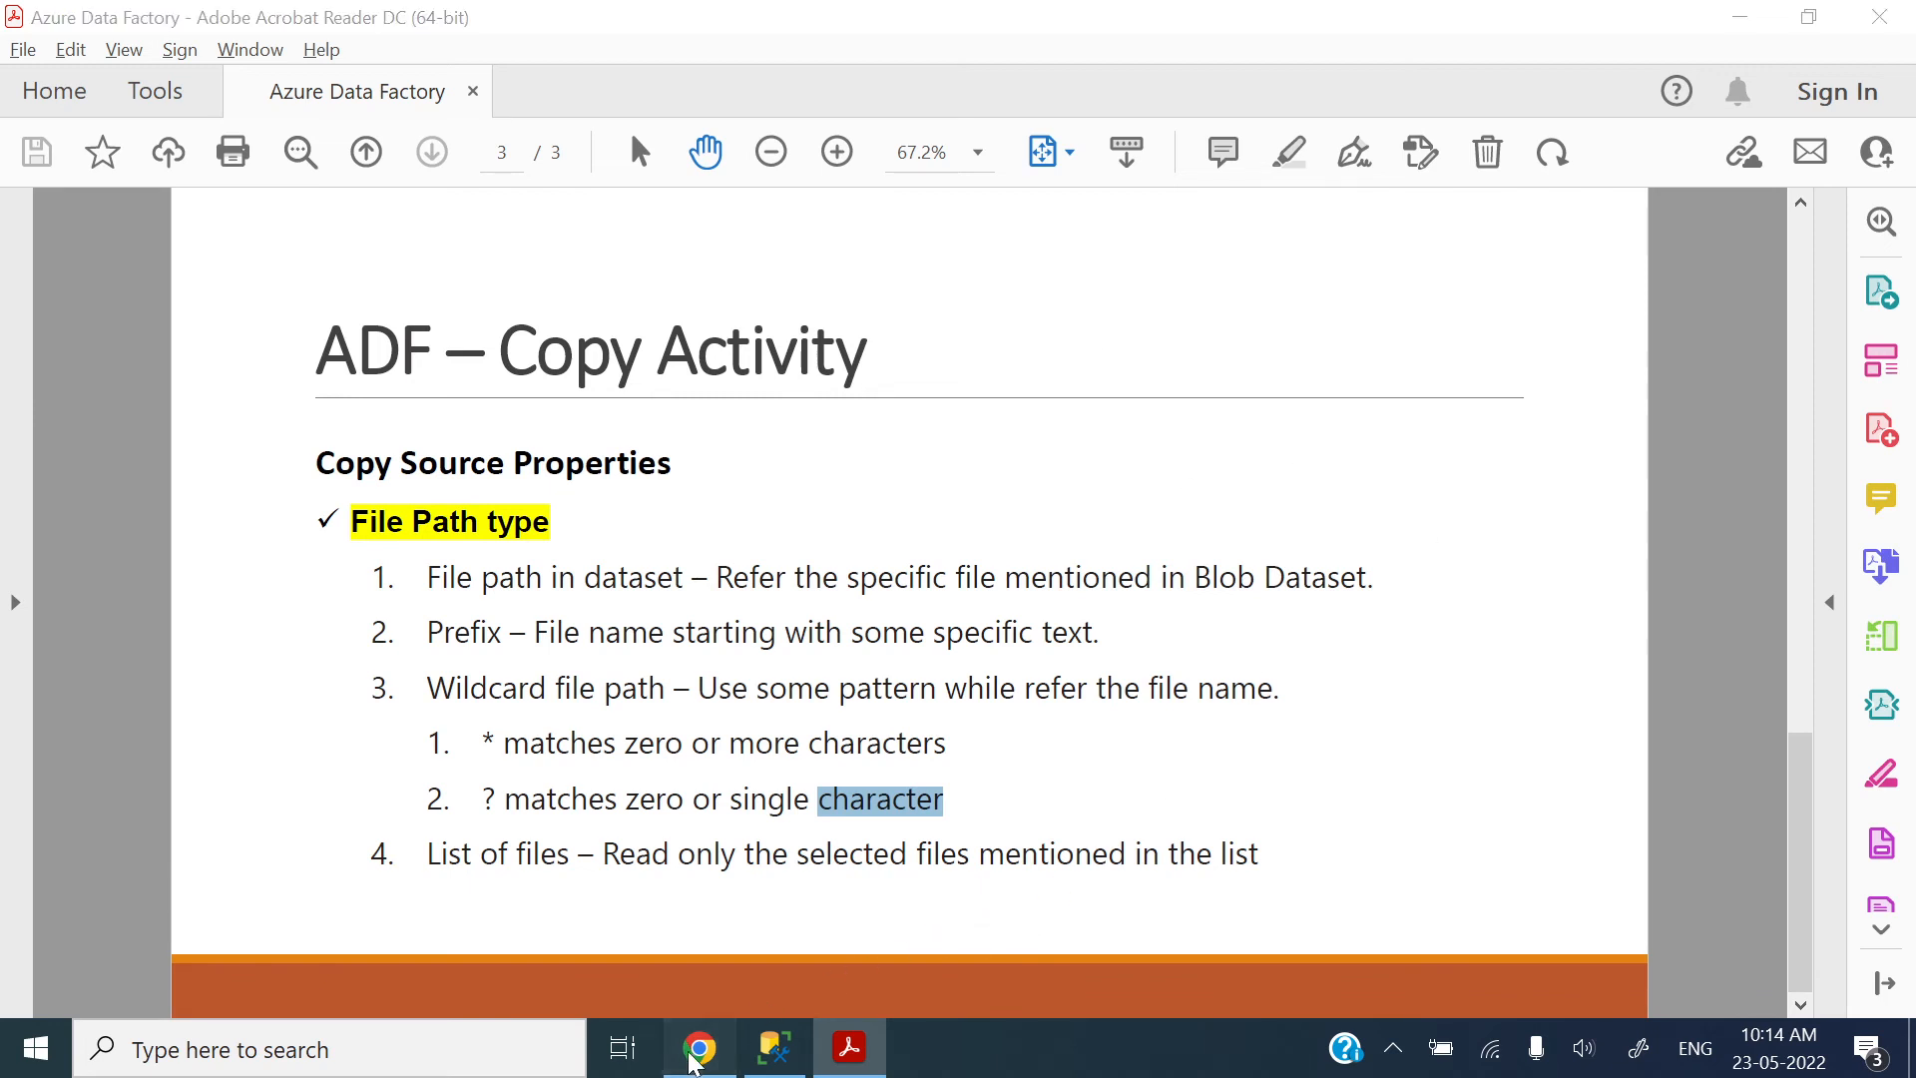
click(700, 1048)
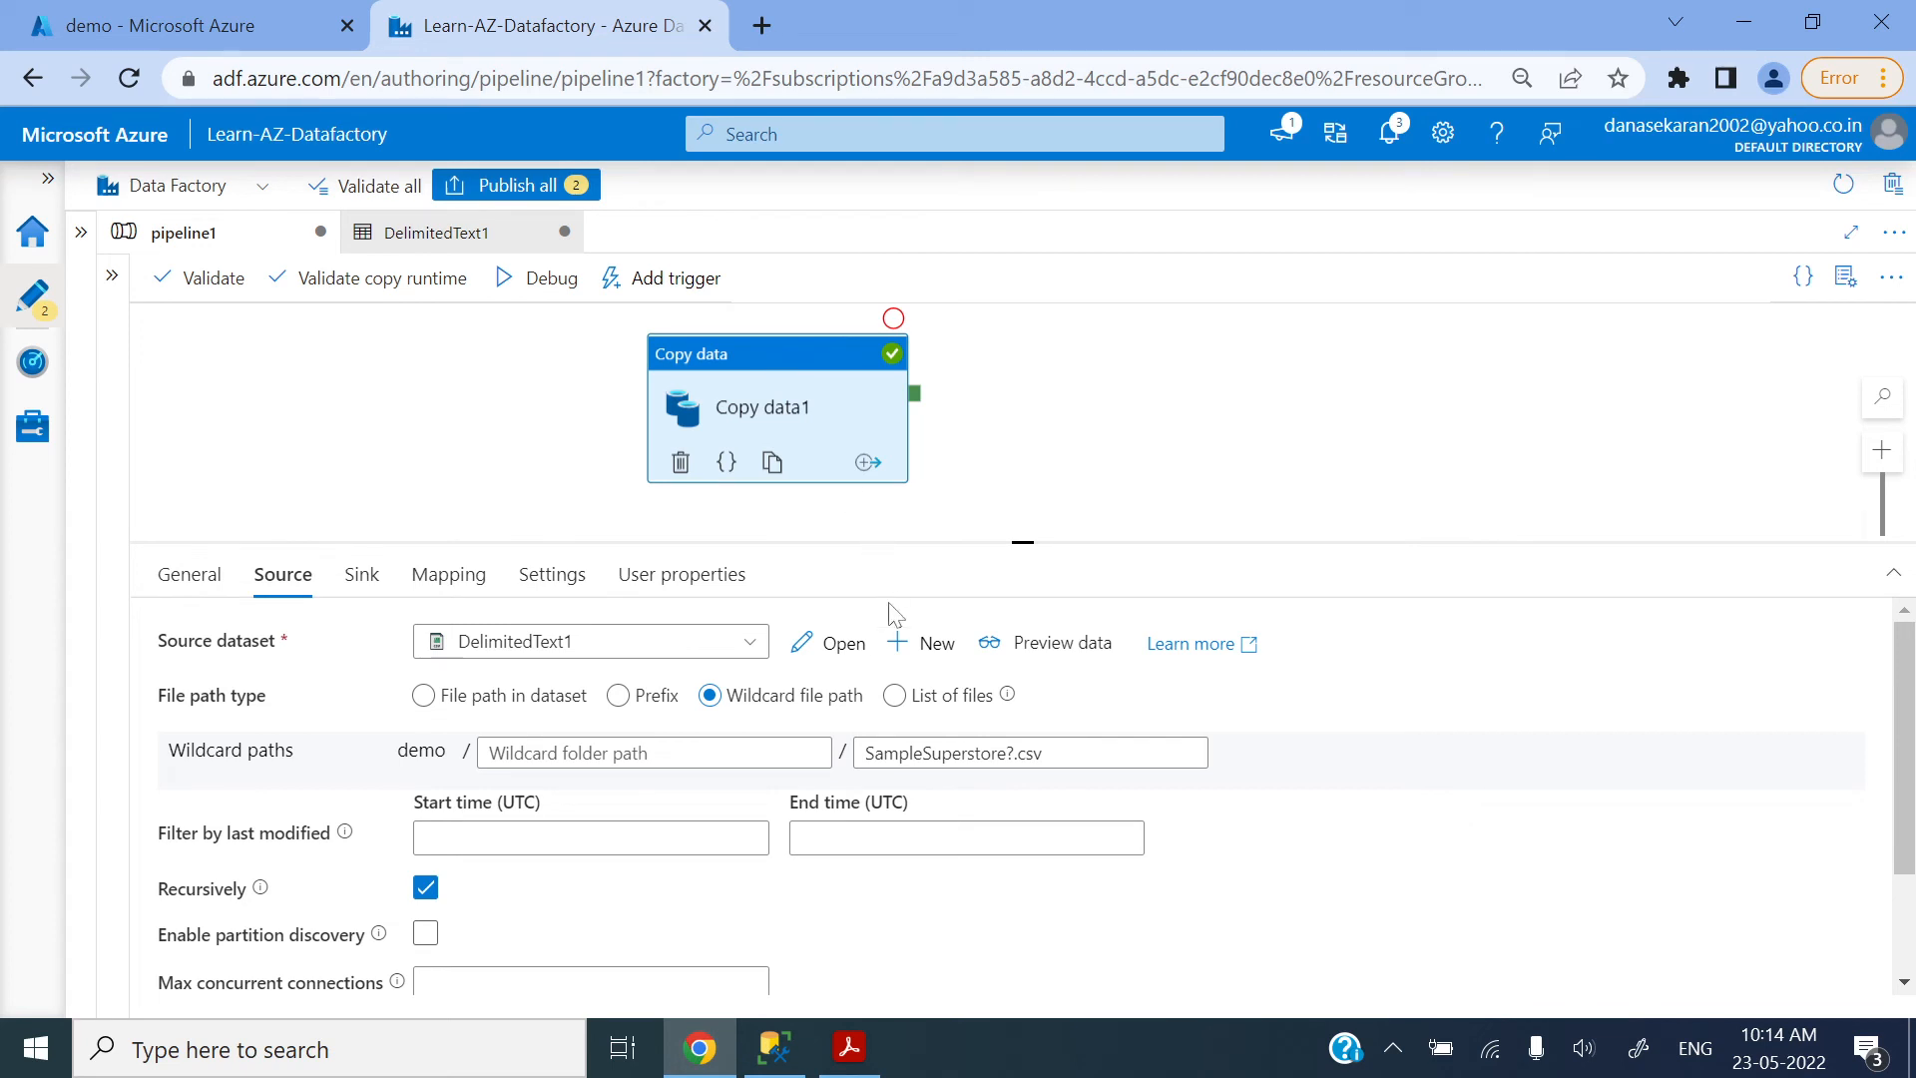
click(895, 697)
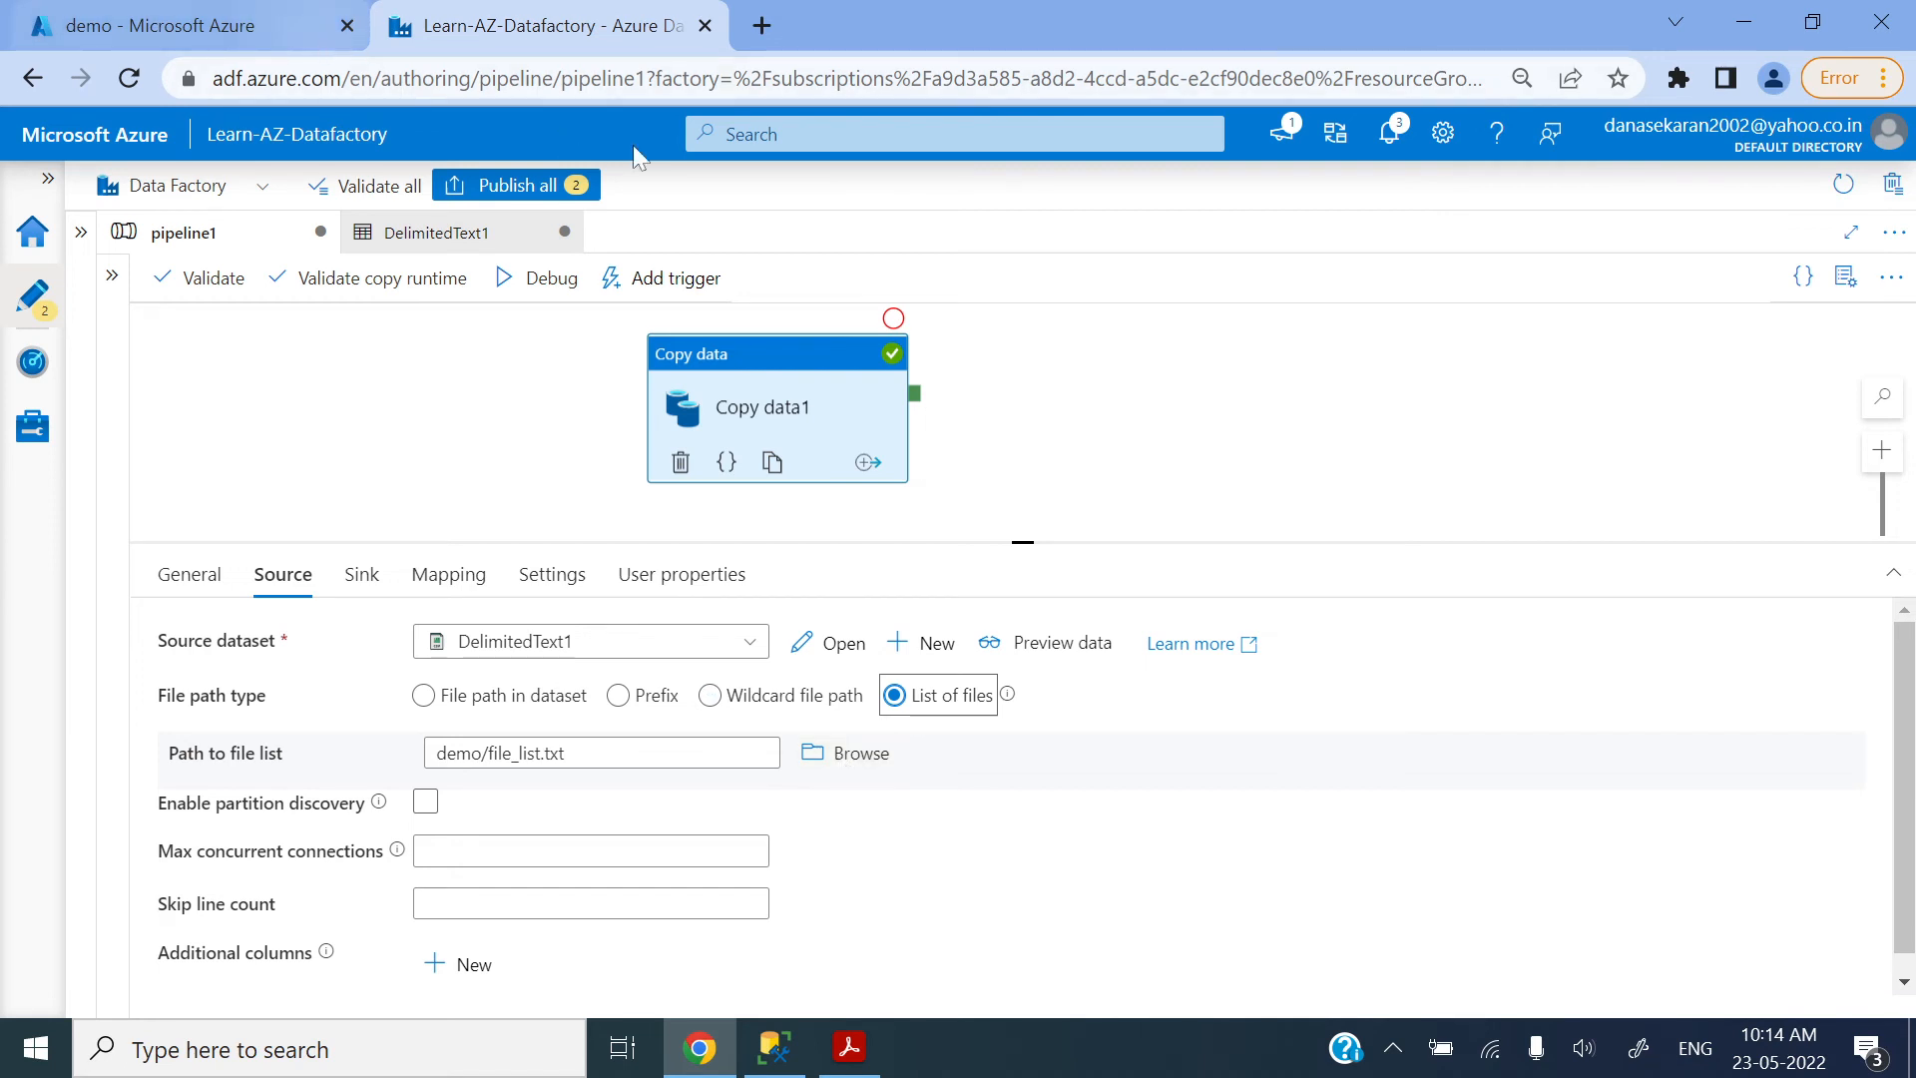
Step: Switch to the demo container in the Azure portal and review the file names written in file_list.txt
click(113, 12)
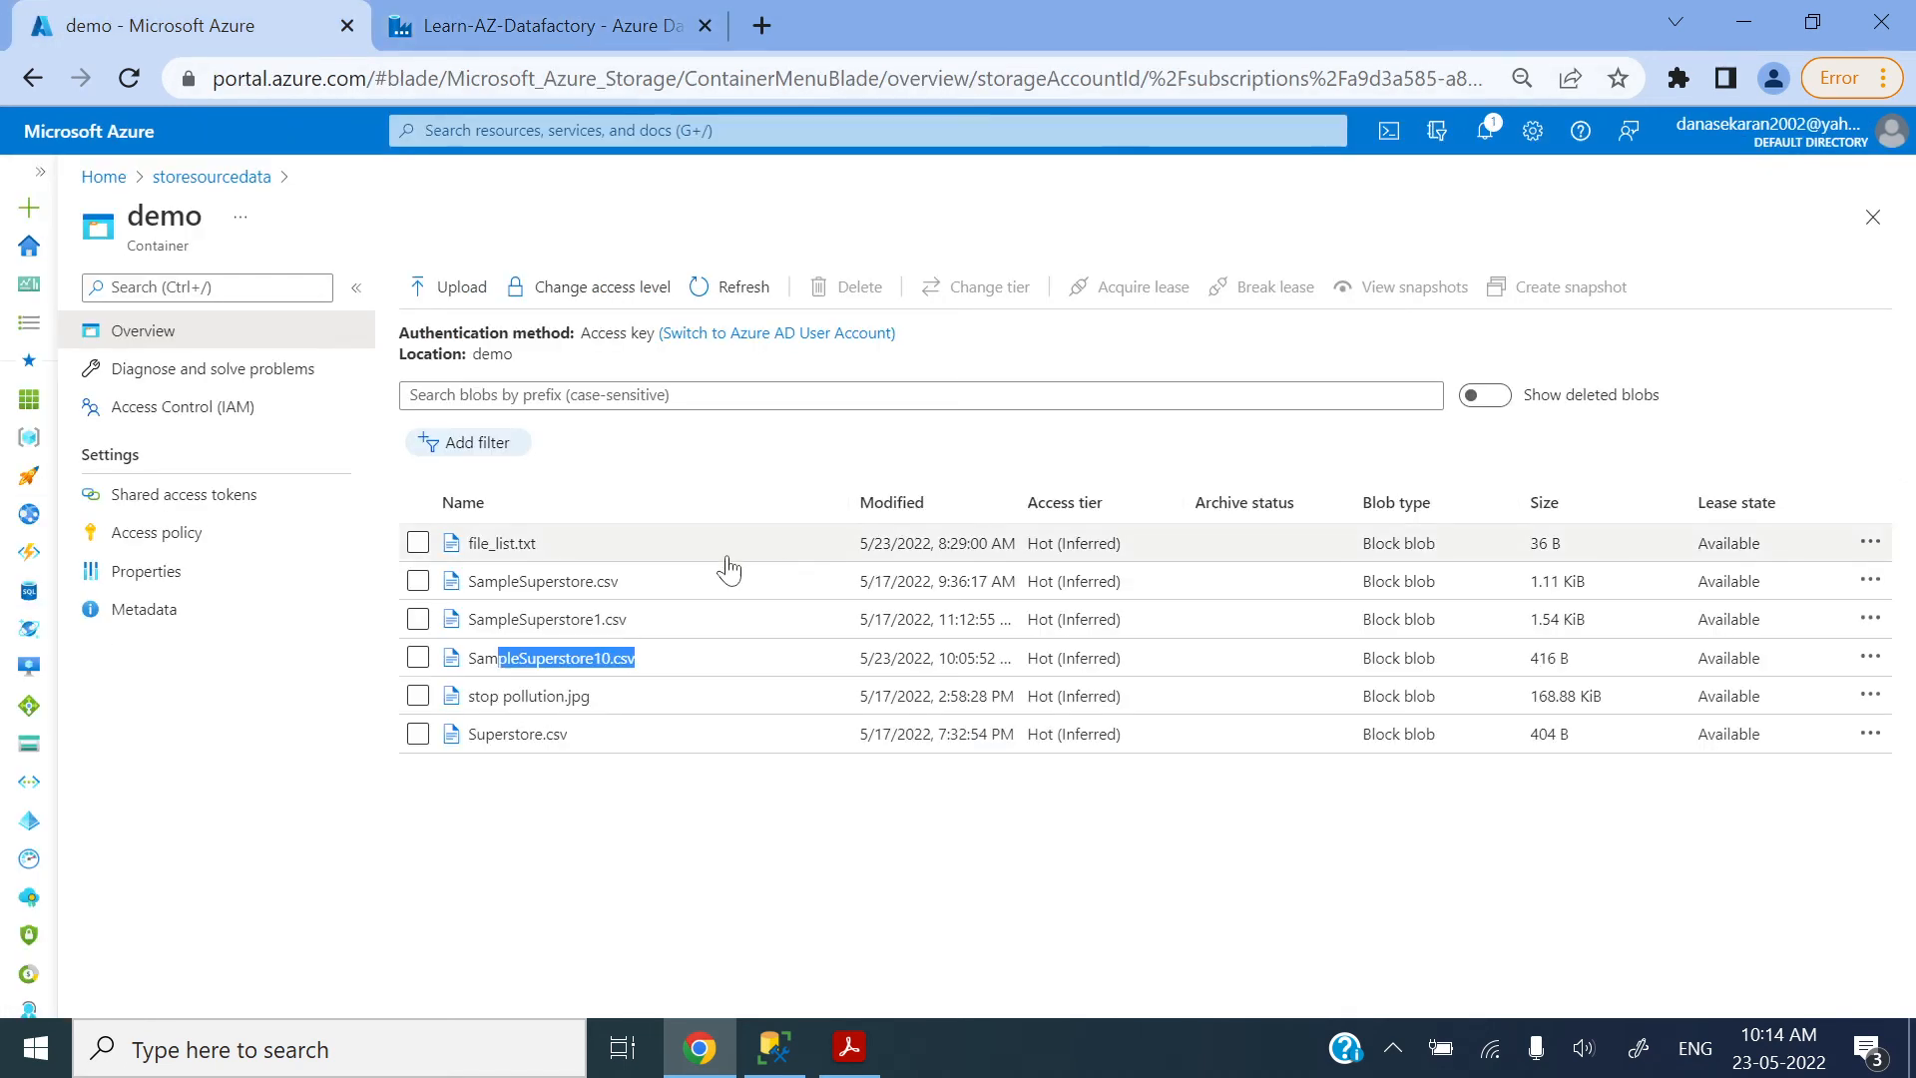
click(513, 547)
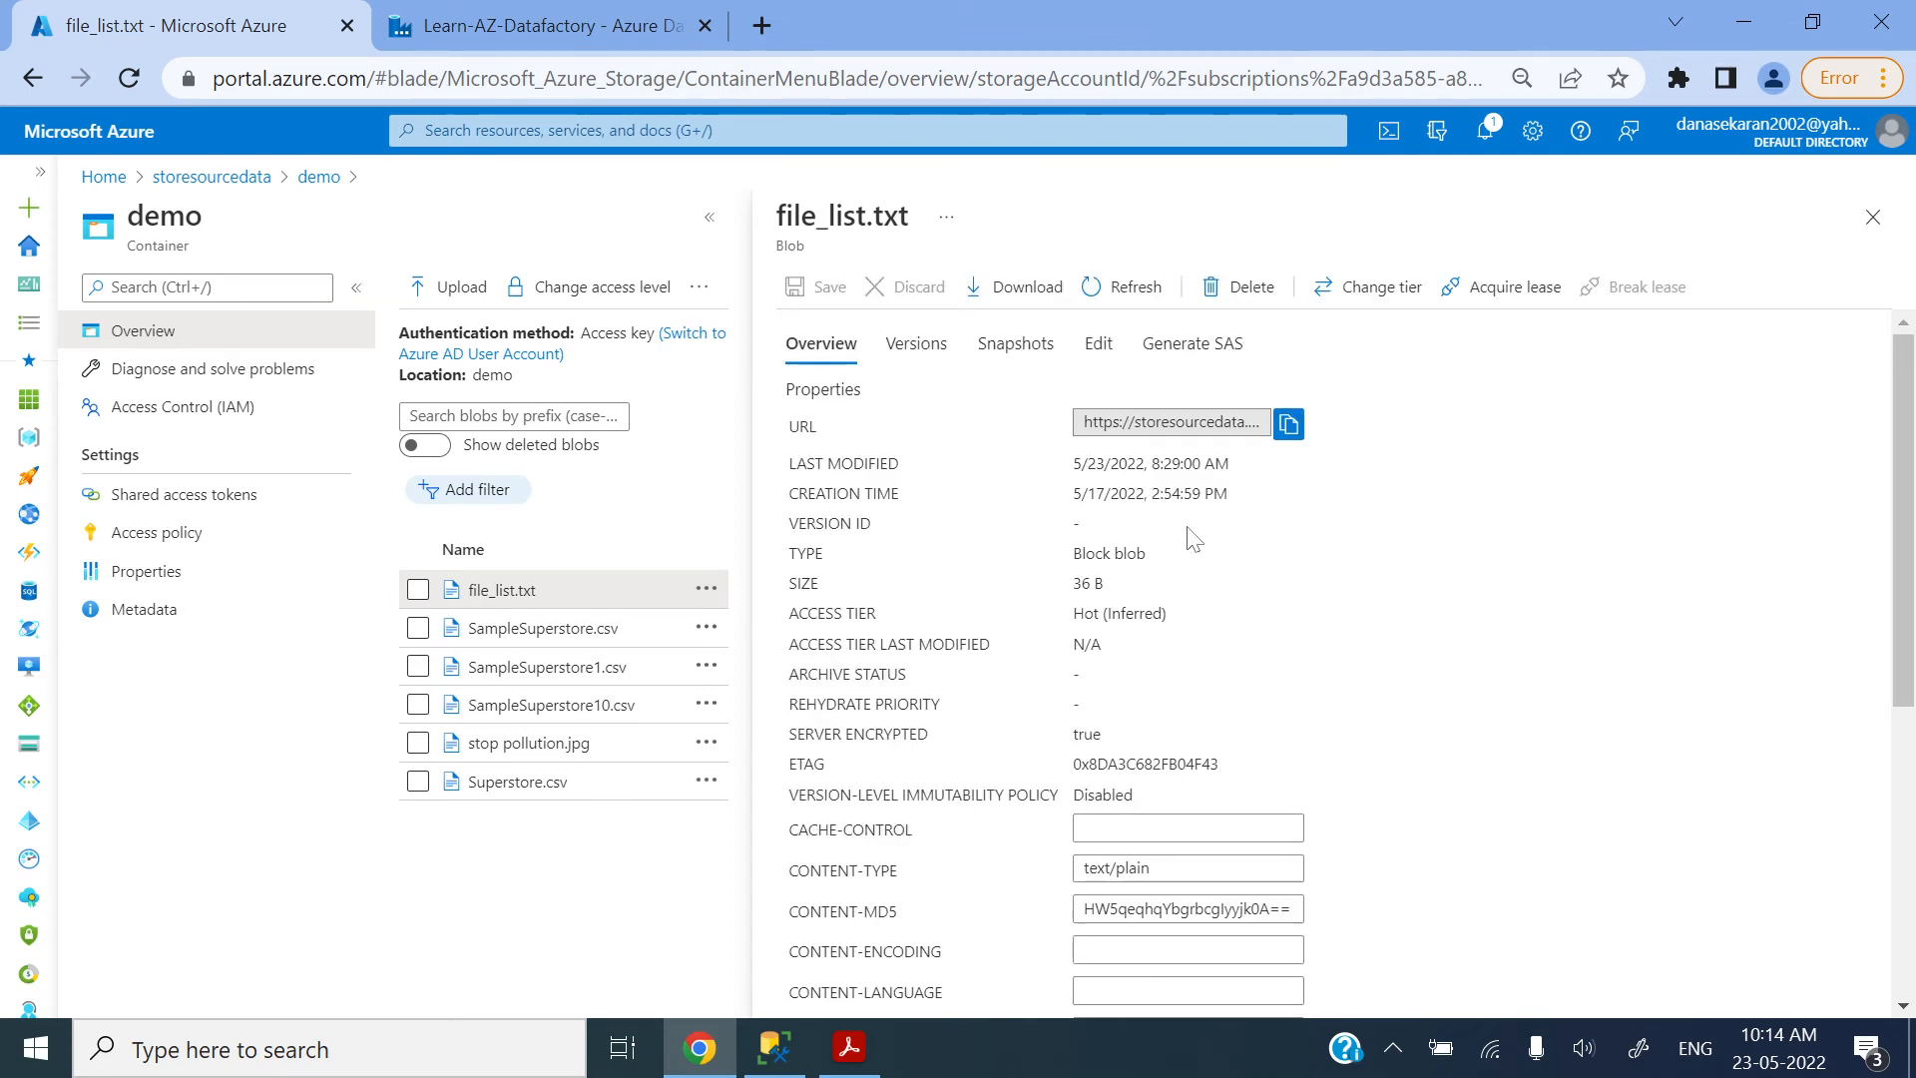
click(1099, 346)
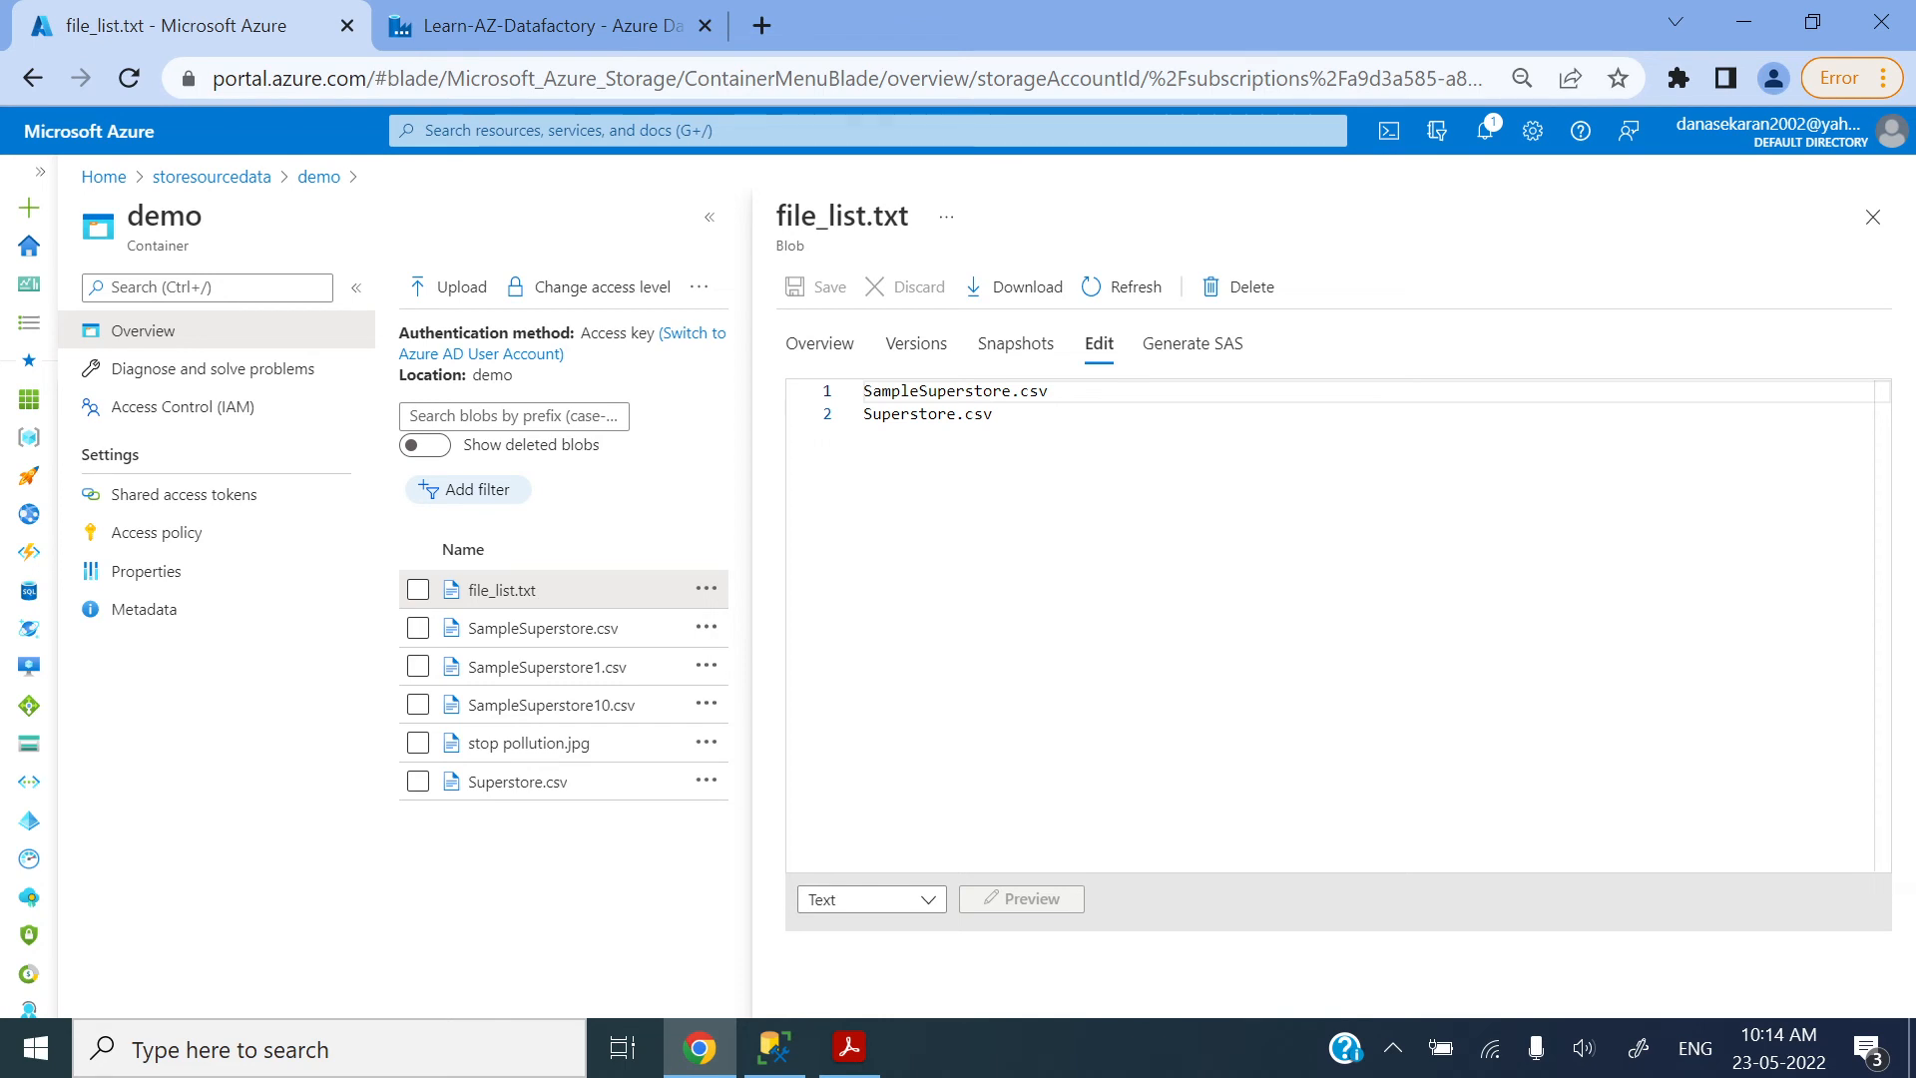
click(1873, 221)
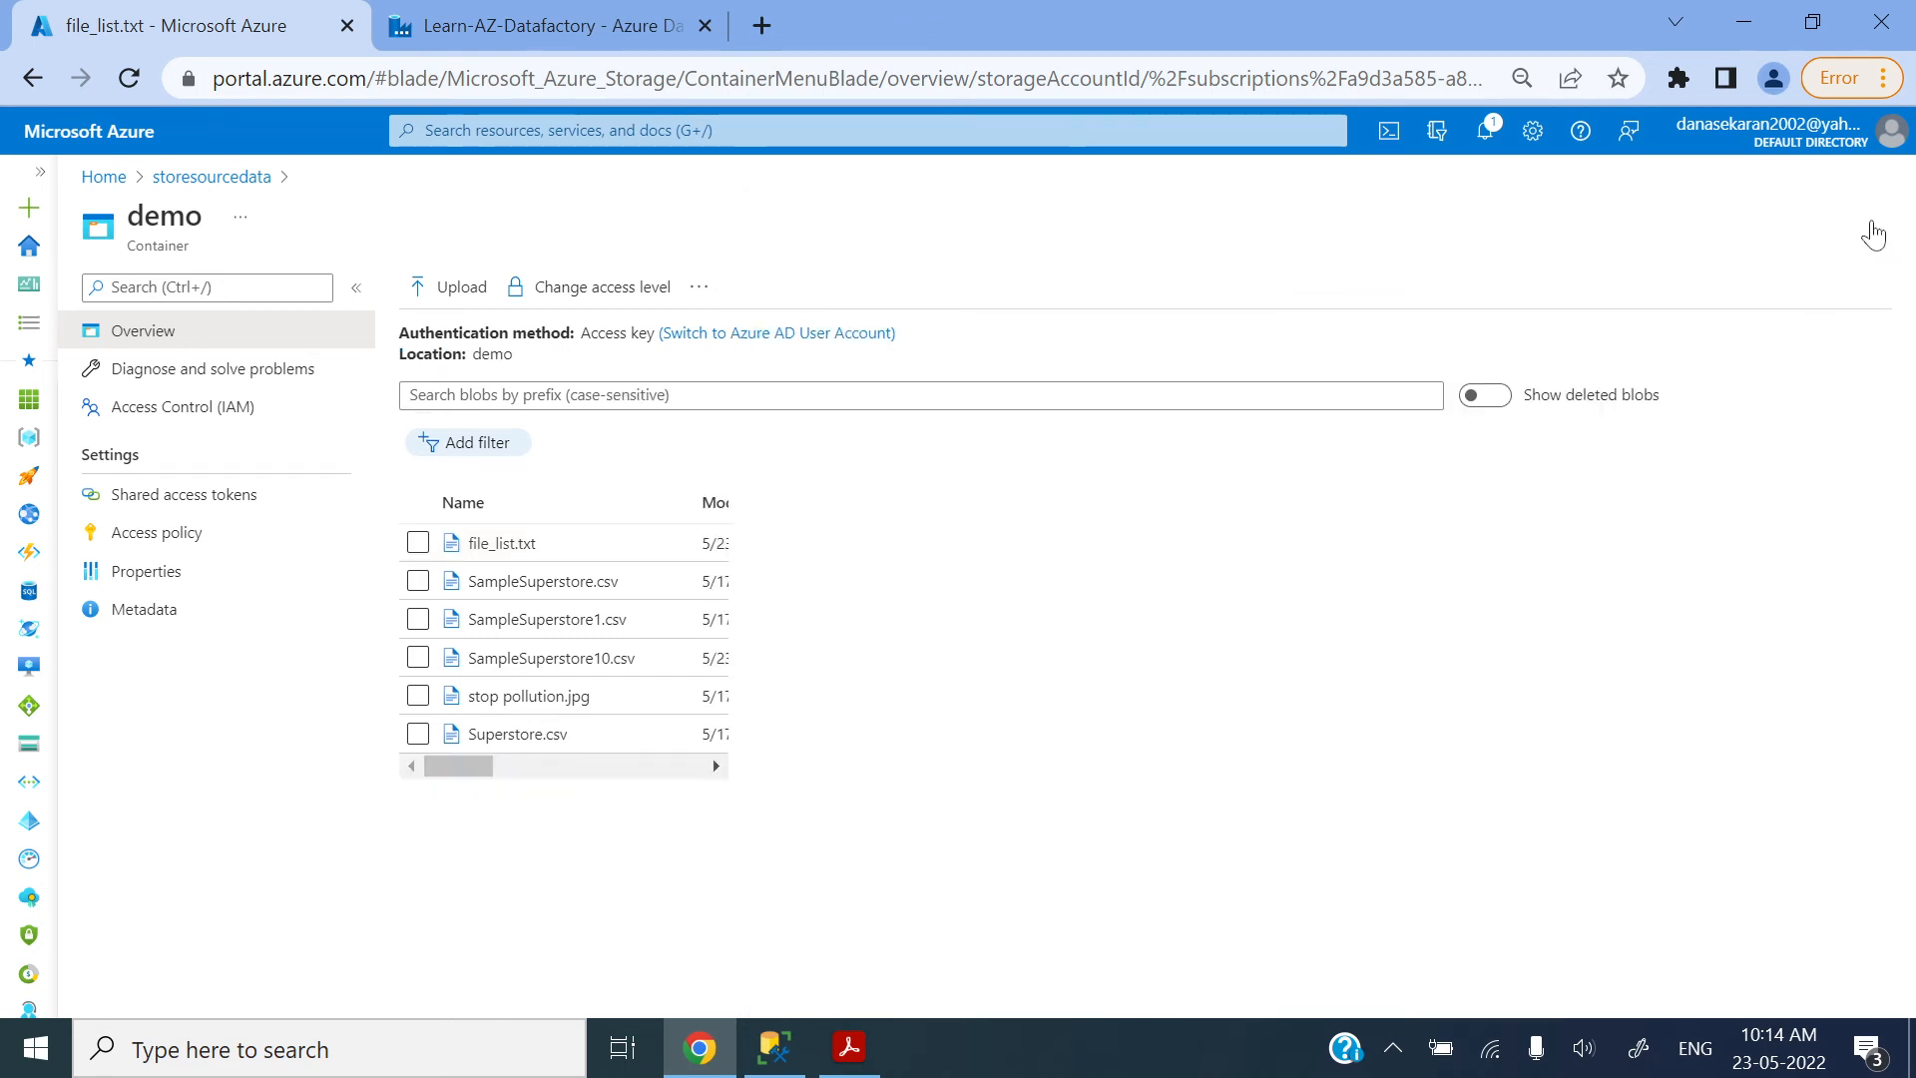
Step: Back in Data Factory, choose demo/file_list.txt as the path to the file list and start a debug run of pipeline1
click(501, 16)
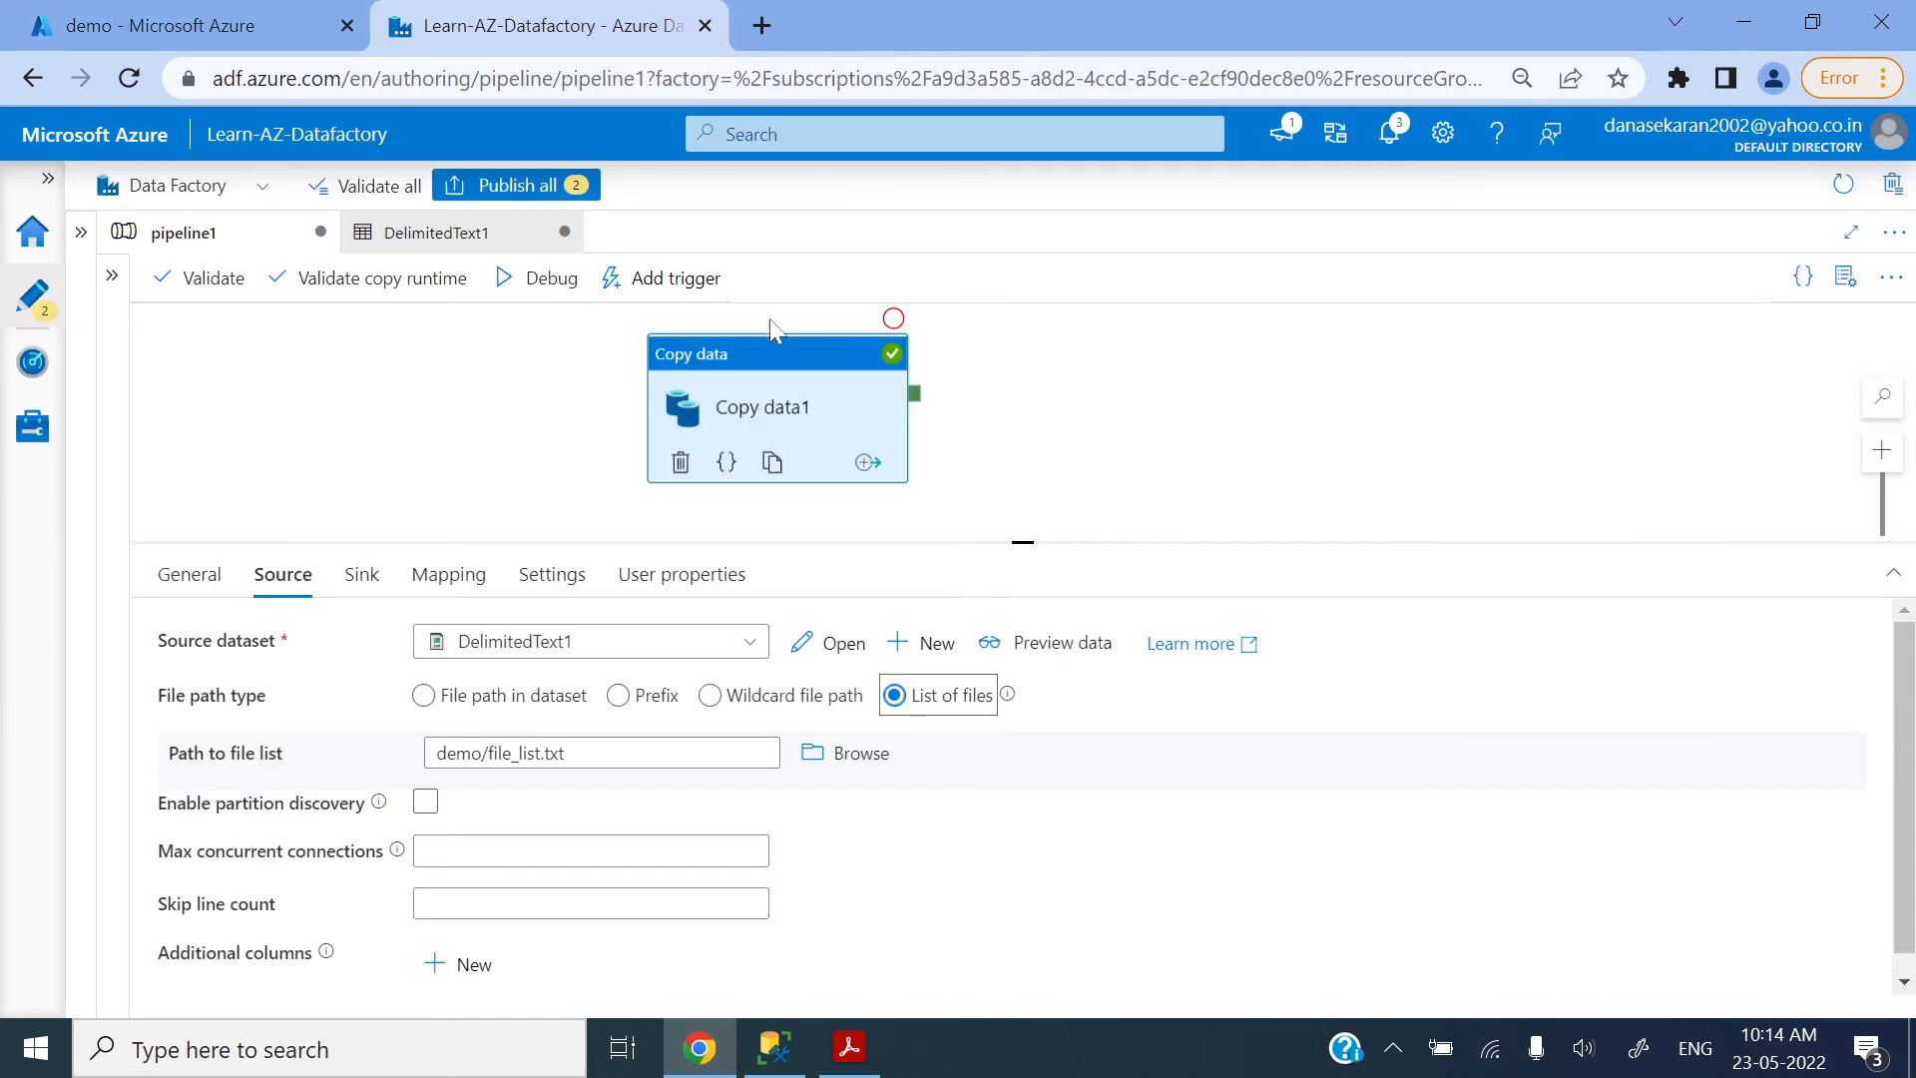
click(813, 761)
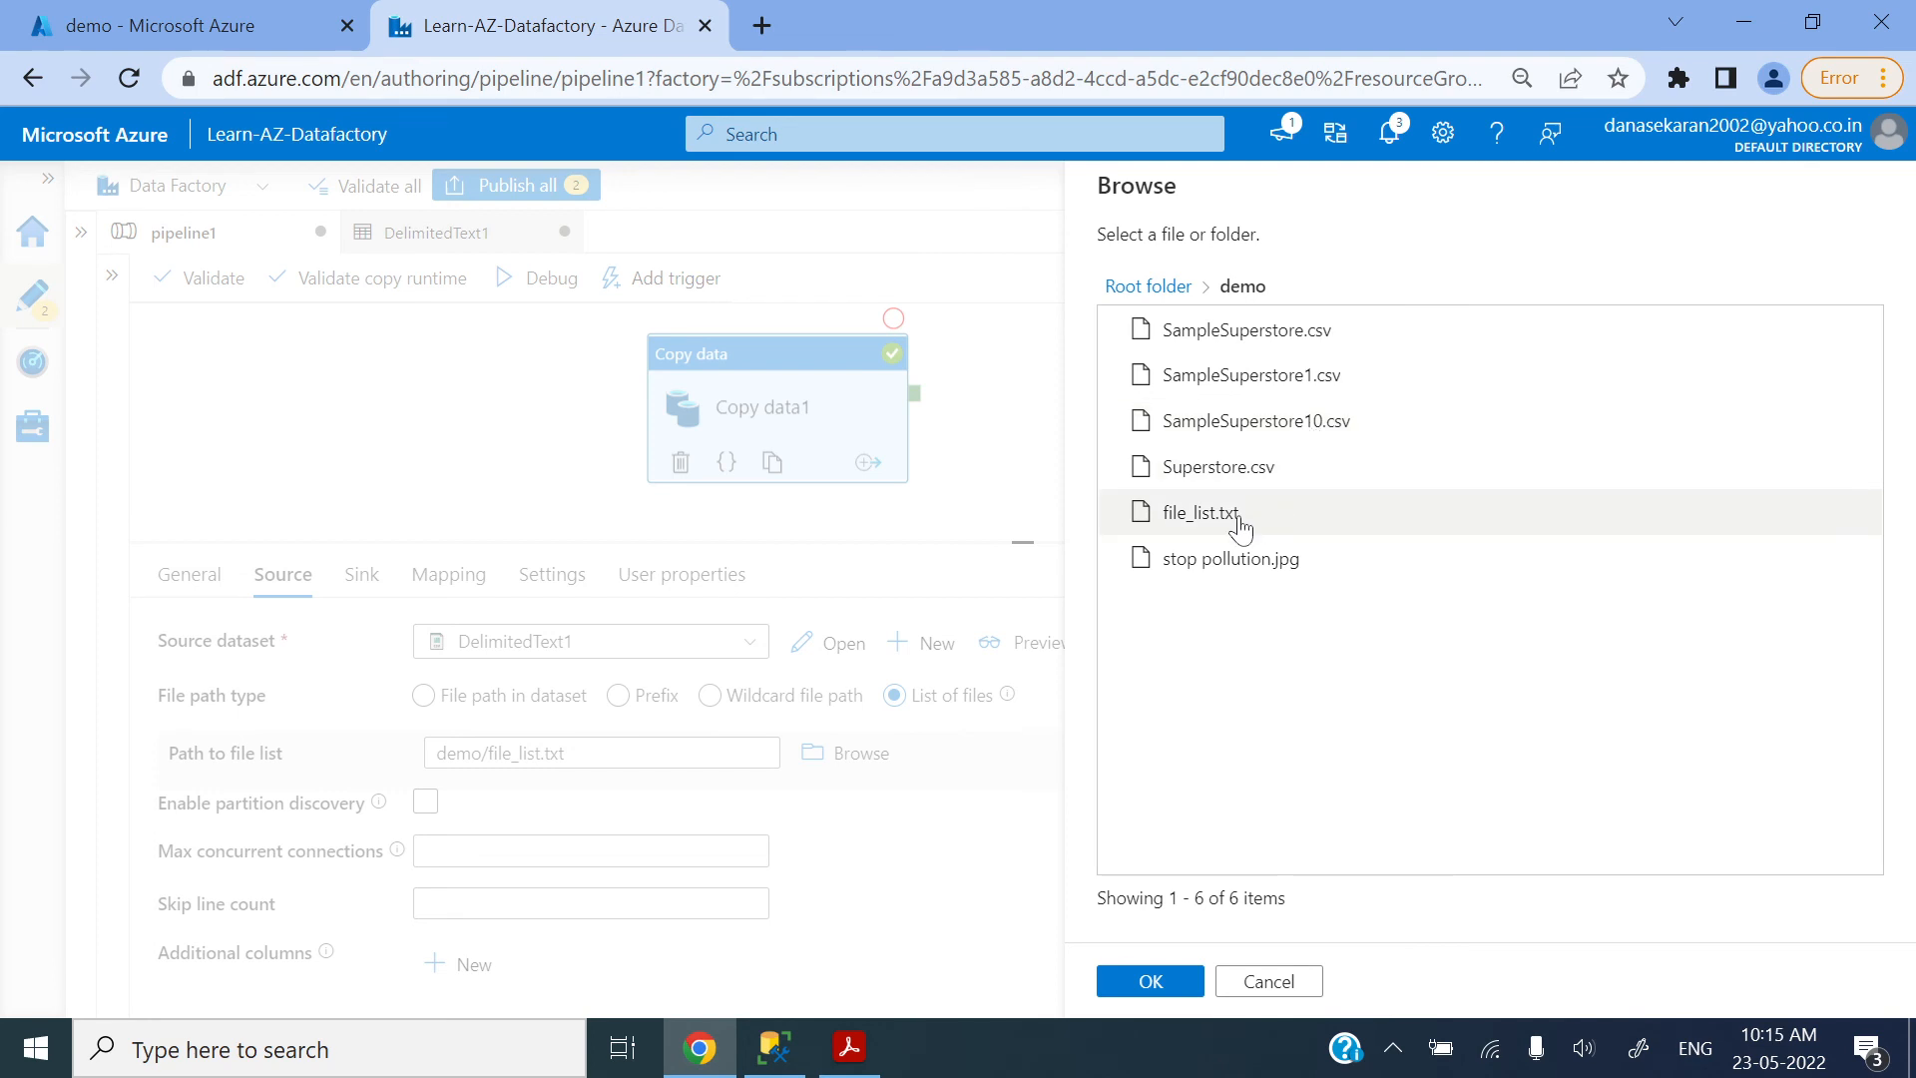
click(1240, 524)
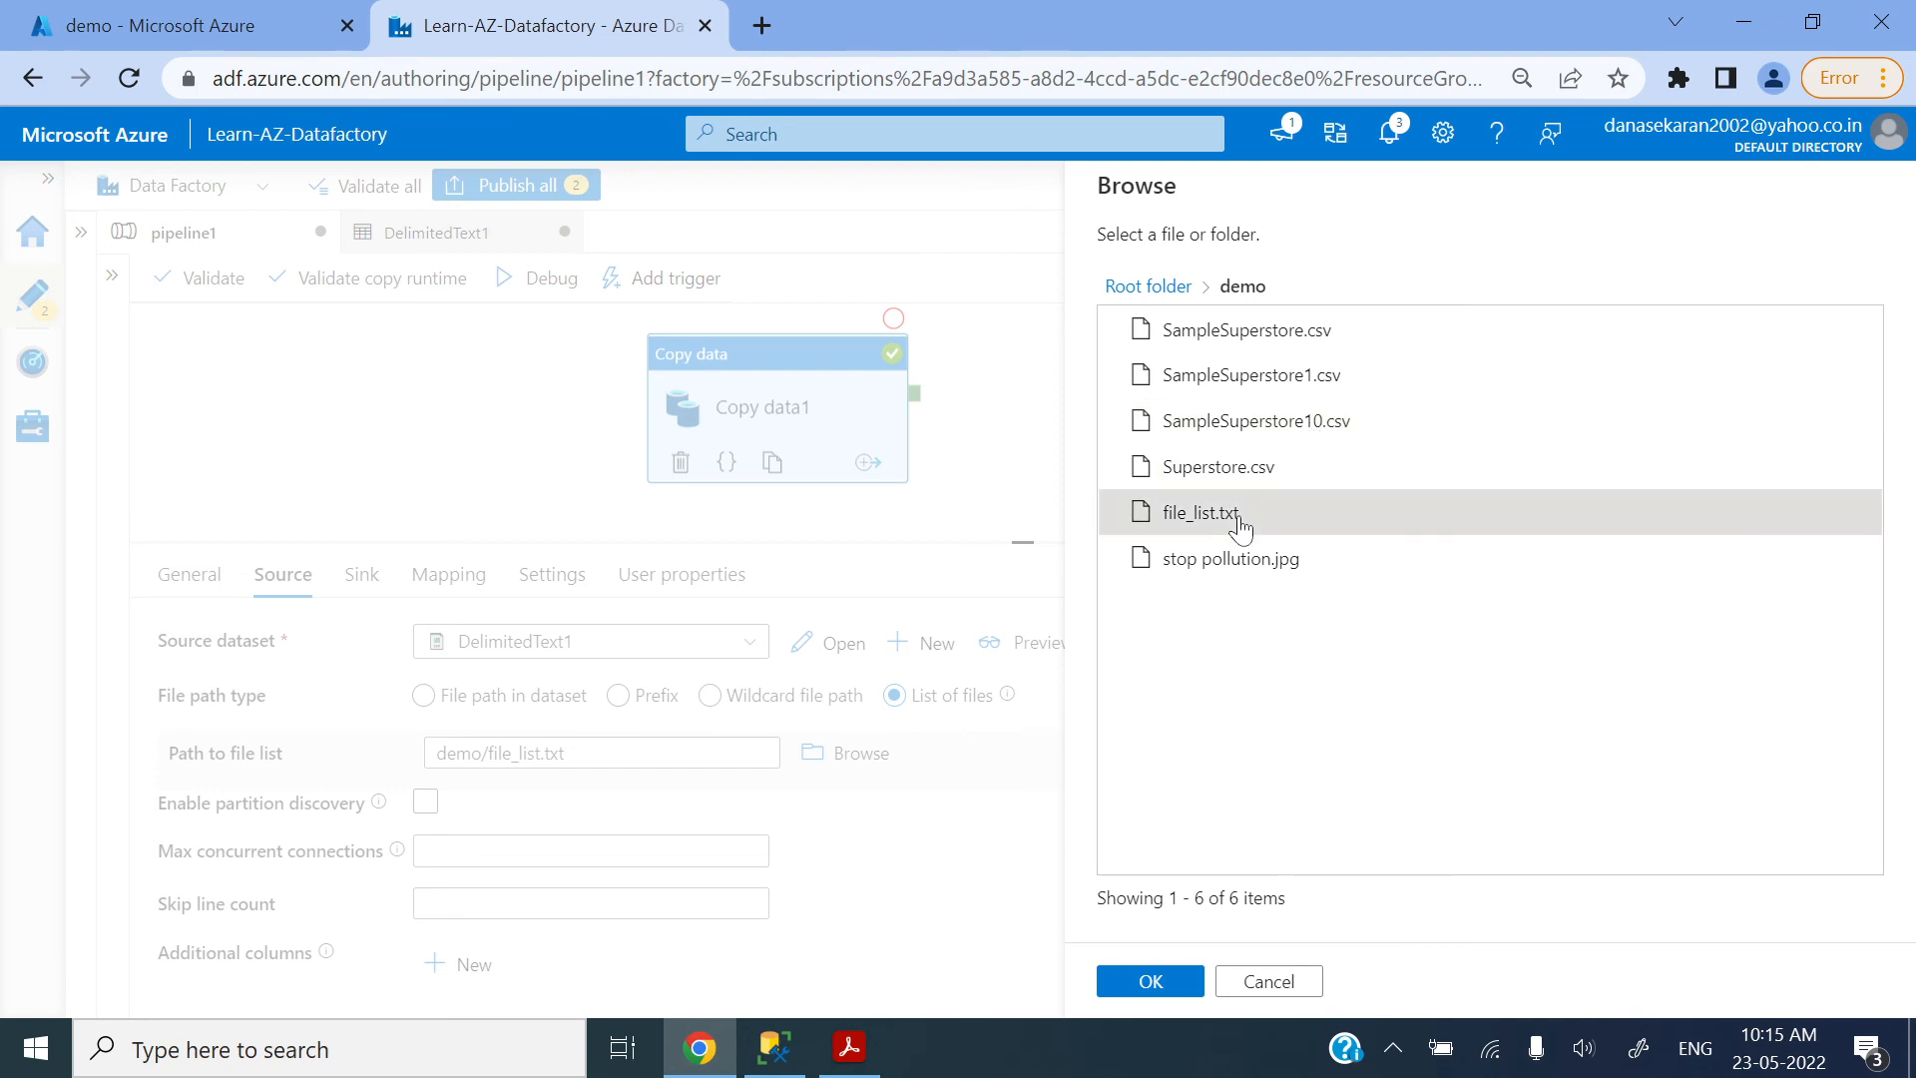
click(1151, 983)
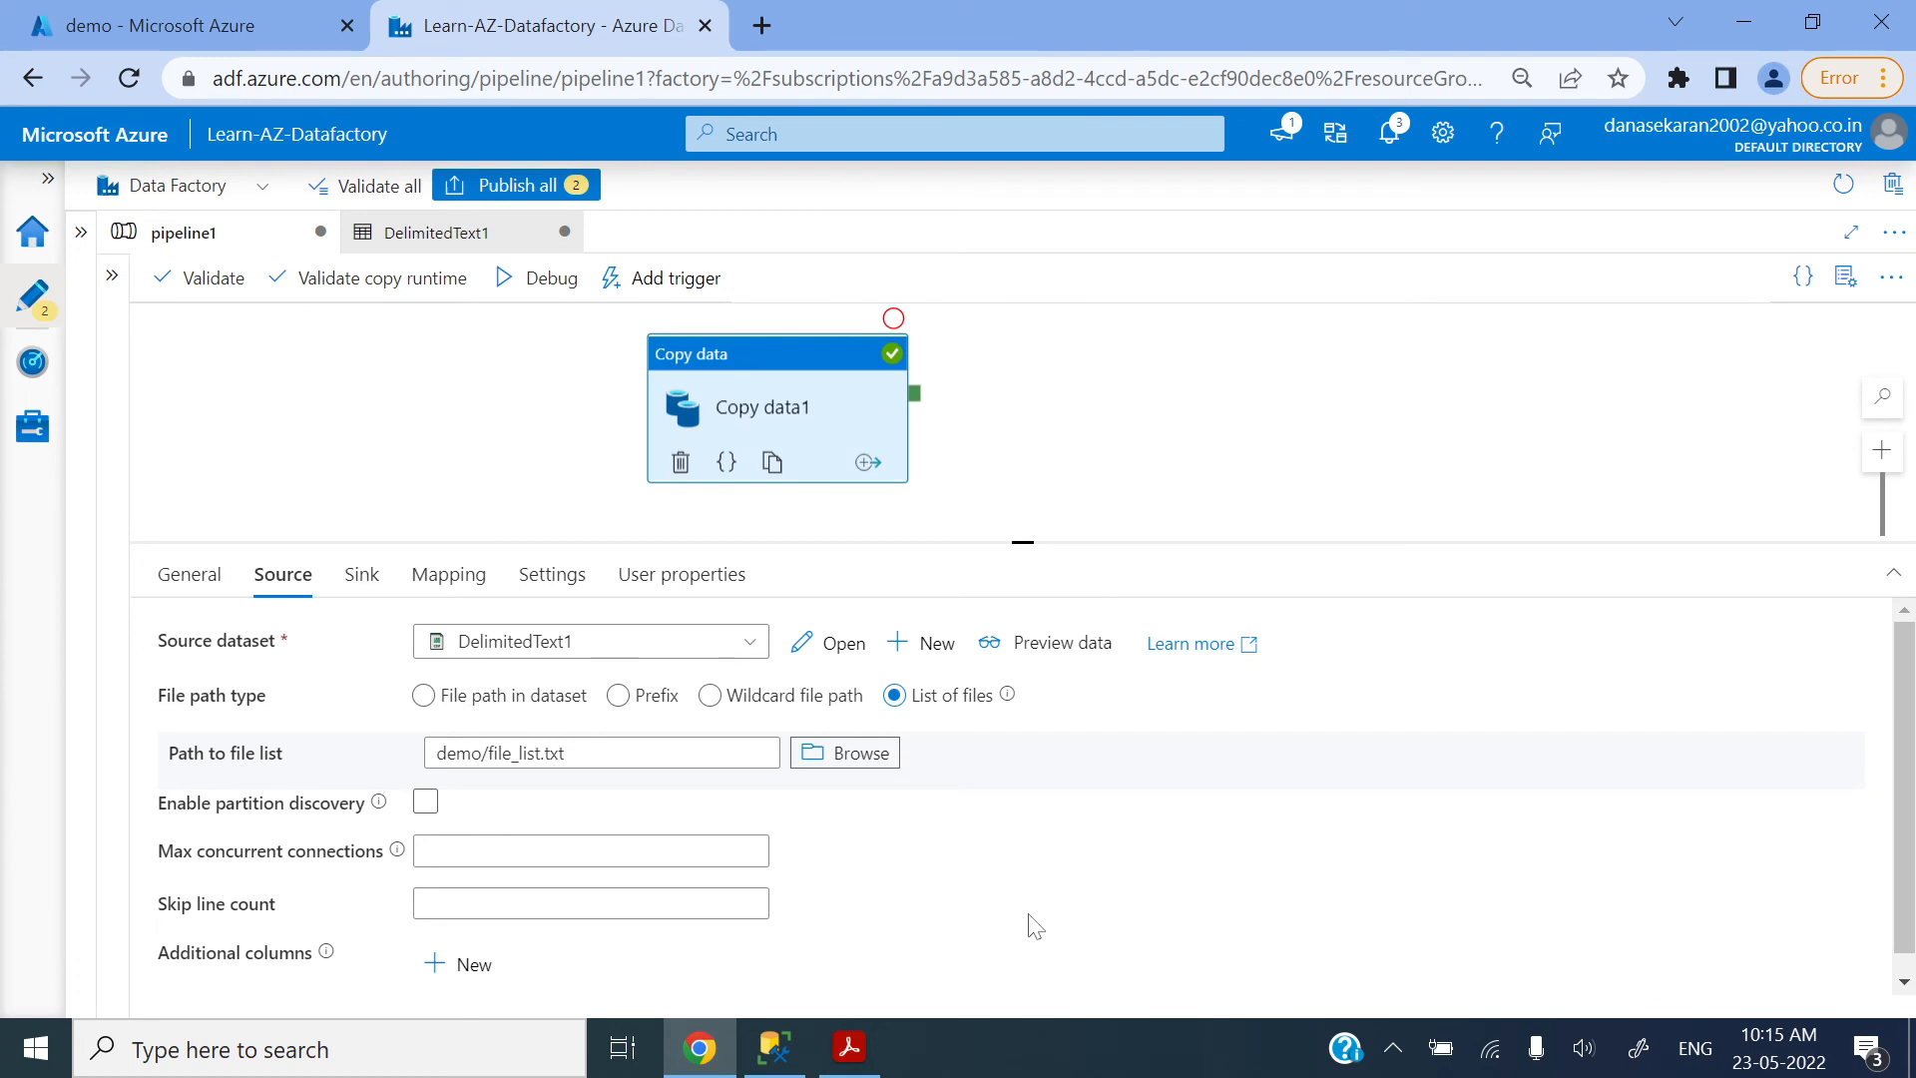
click(1144, 439)
click(320, 285)
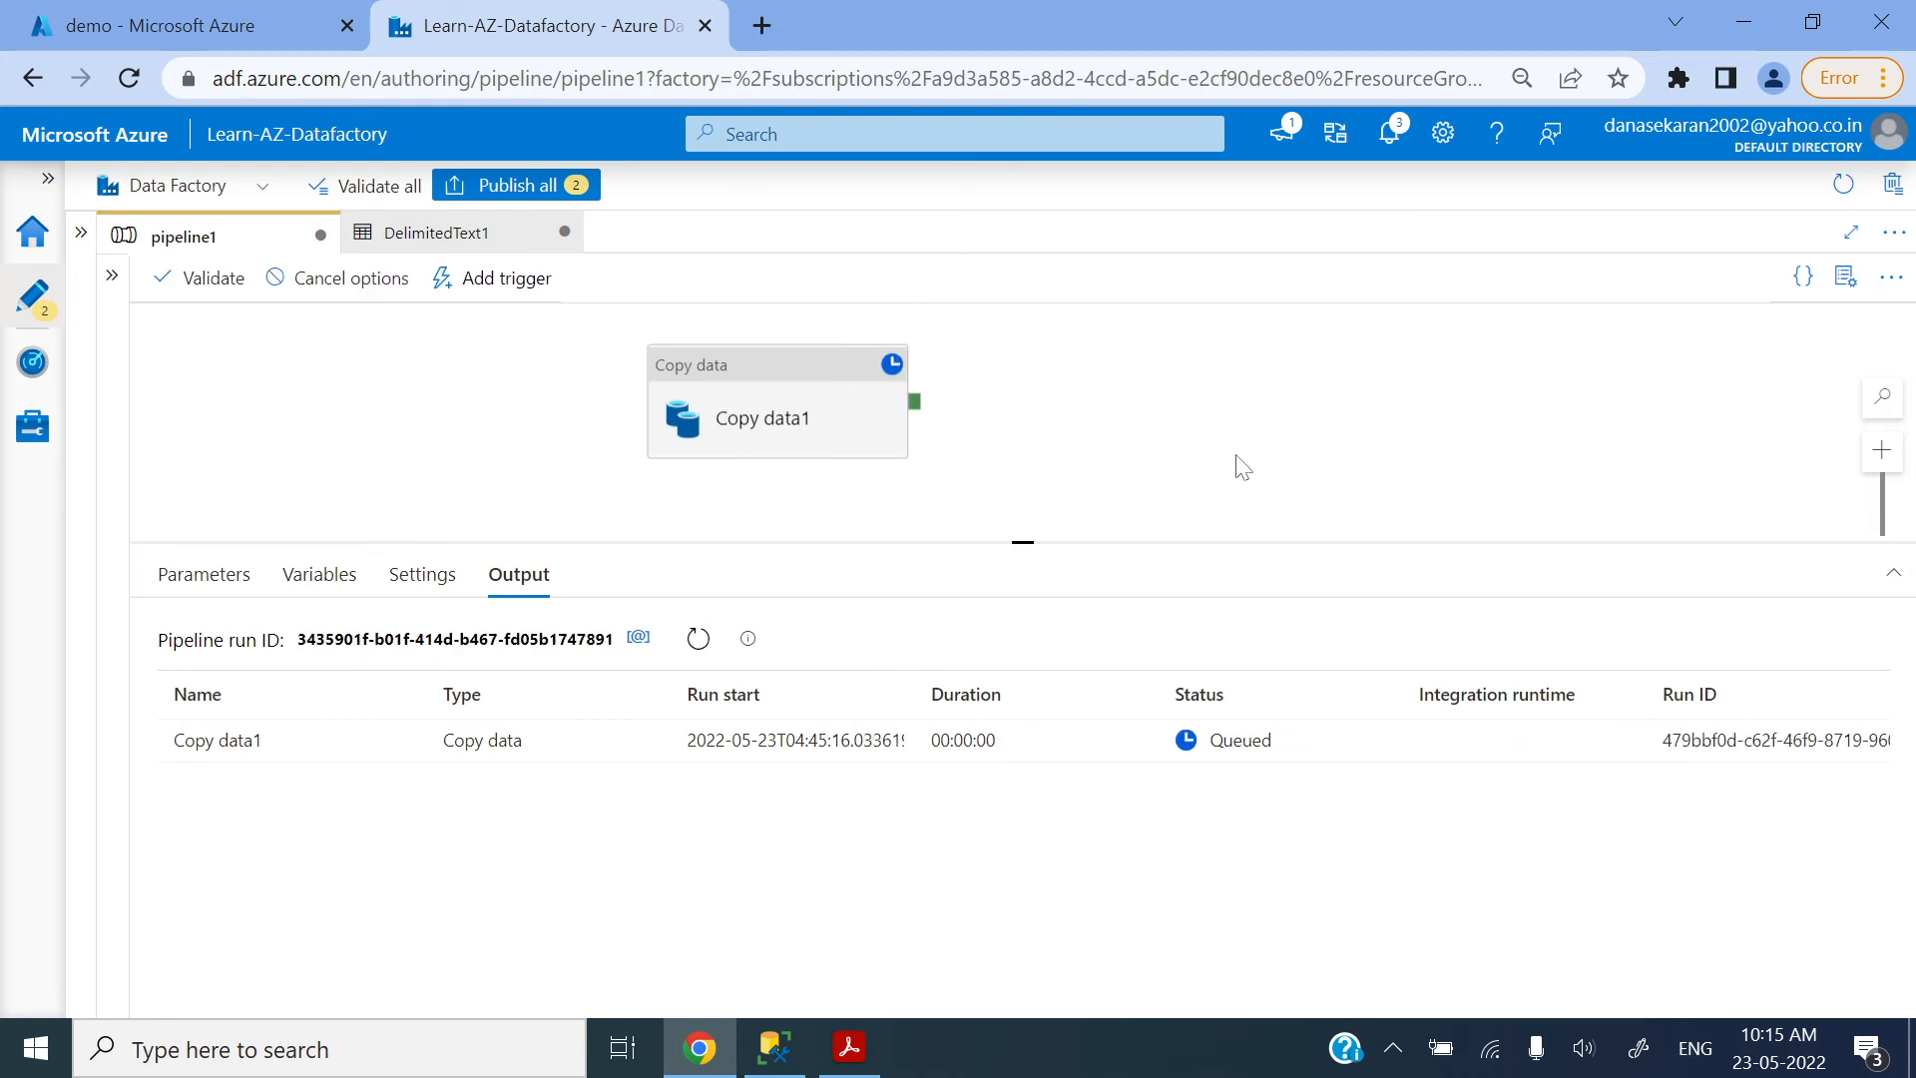
Step: Inspect the contents of Superstore.csv in the Azure portal's demo container and close the file
click(254, 22)
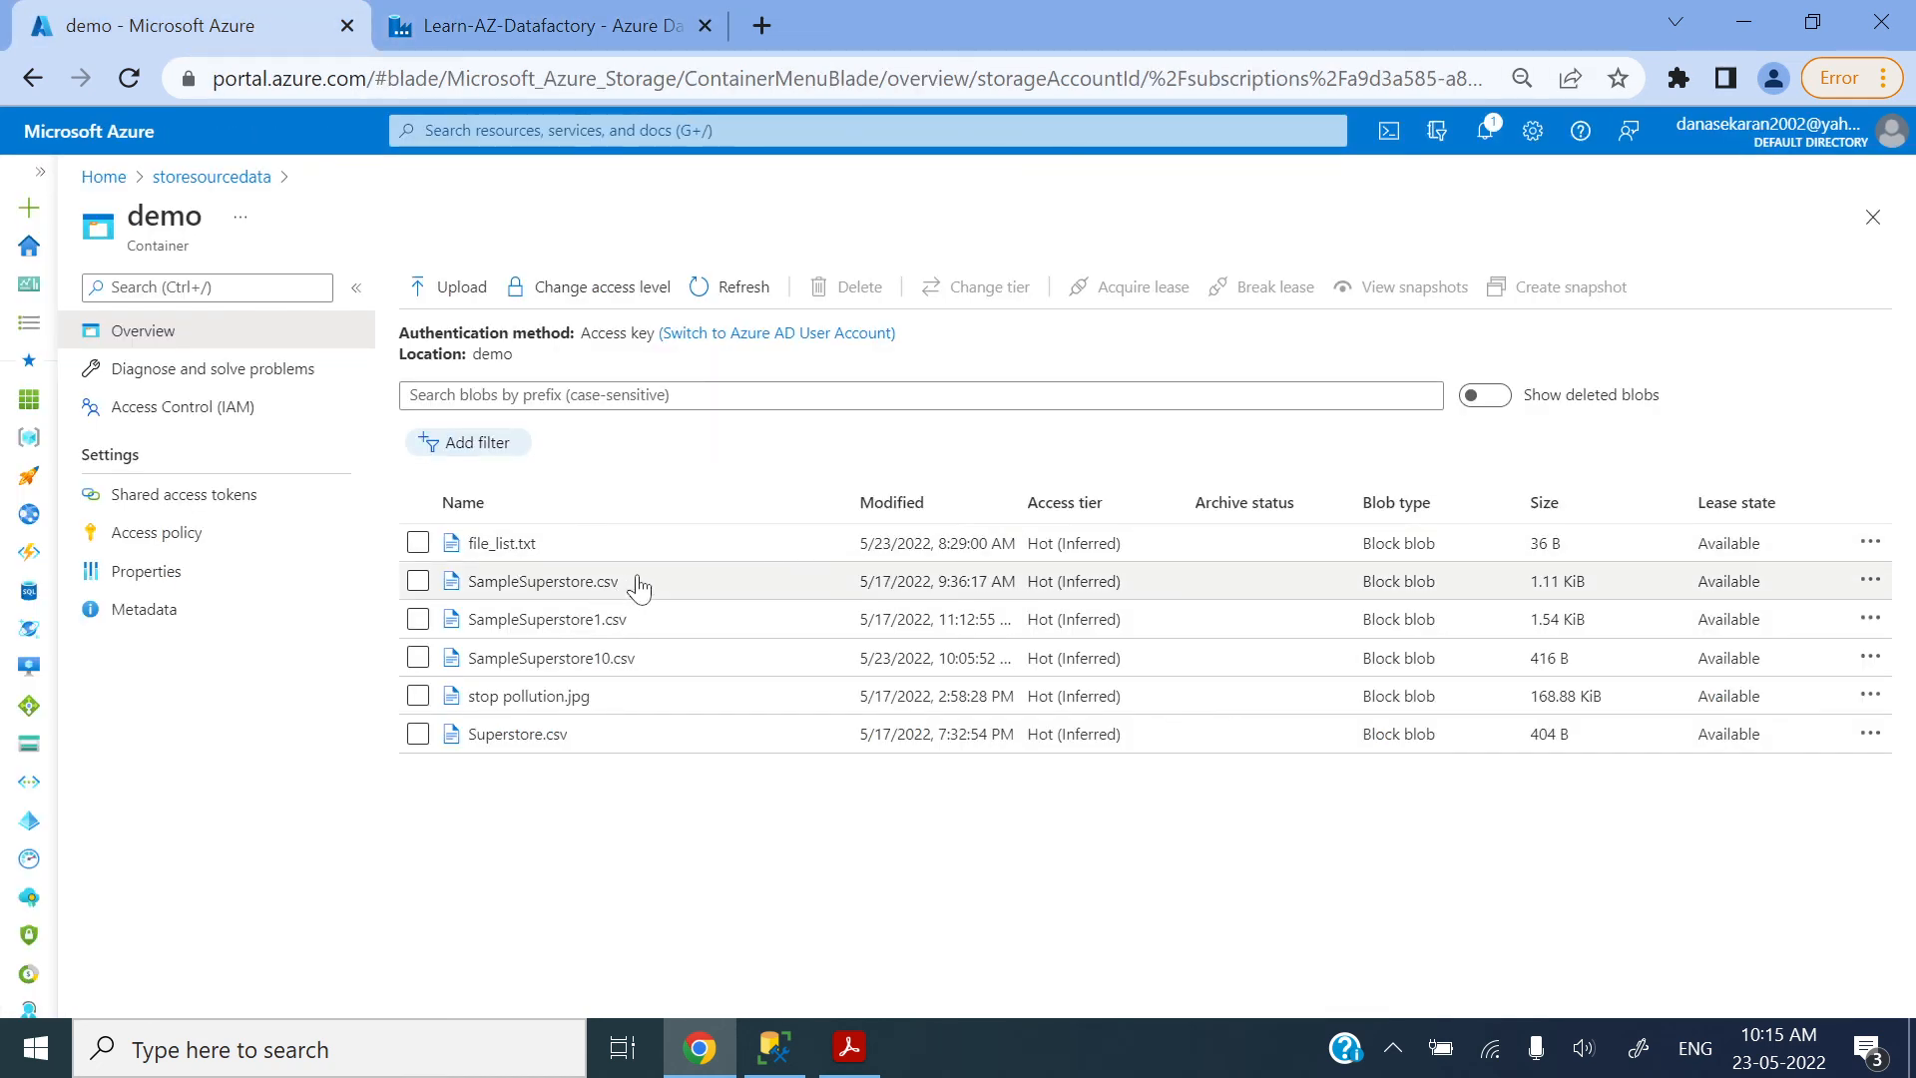
click(518, 734)
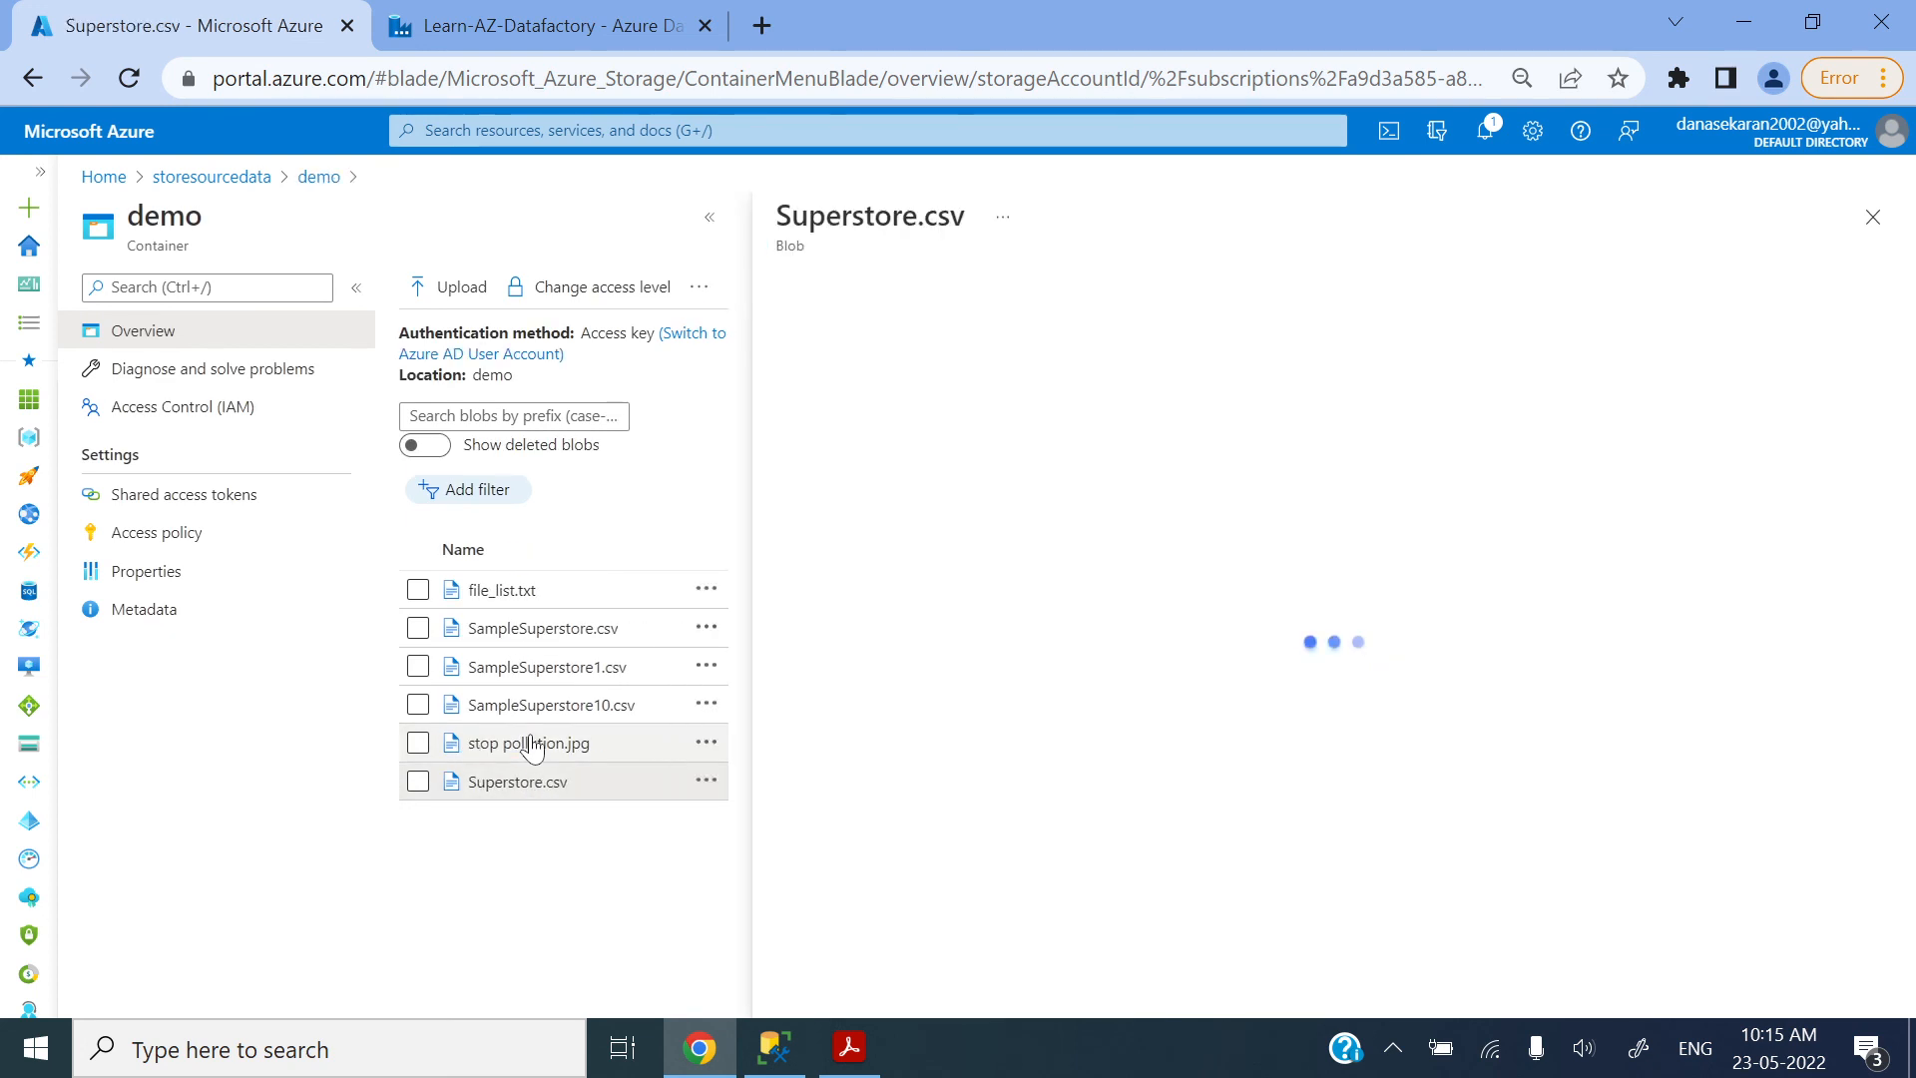
click(1099, 348)
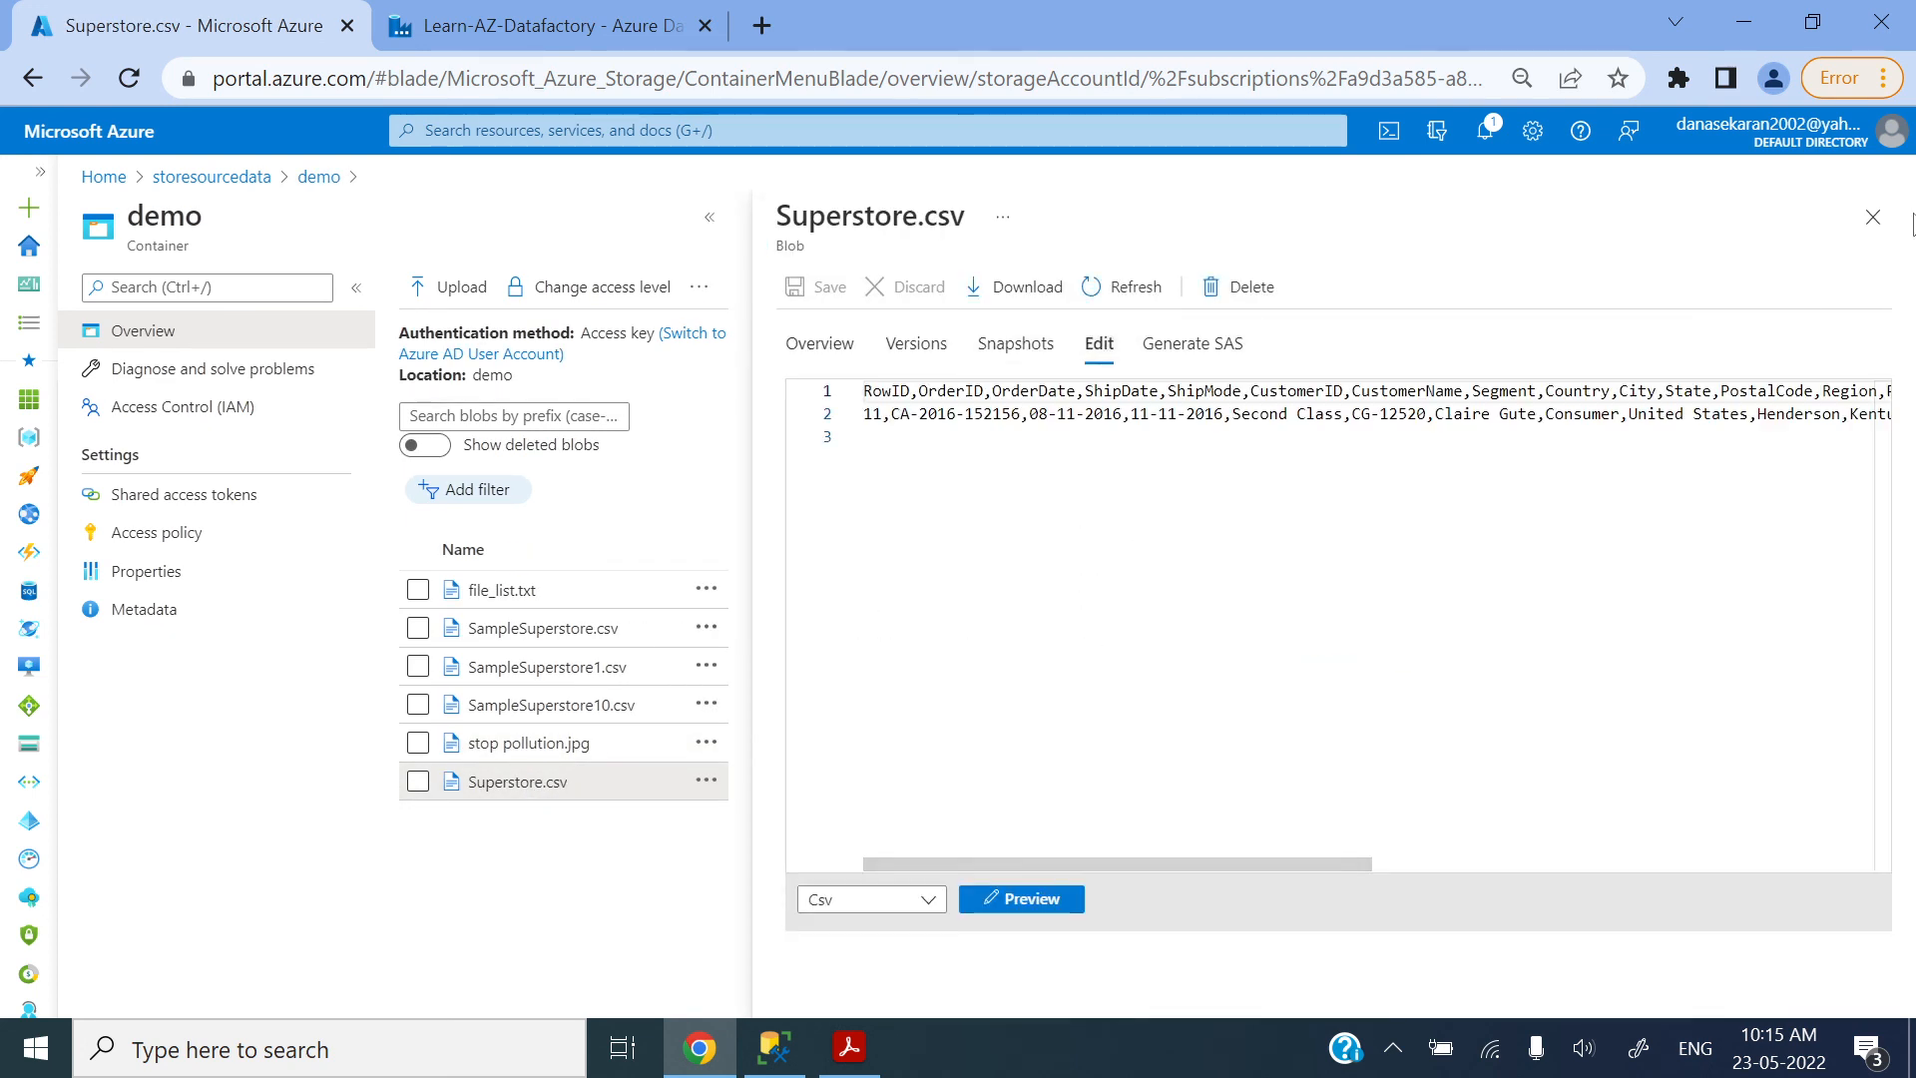
click(1873, 217)
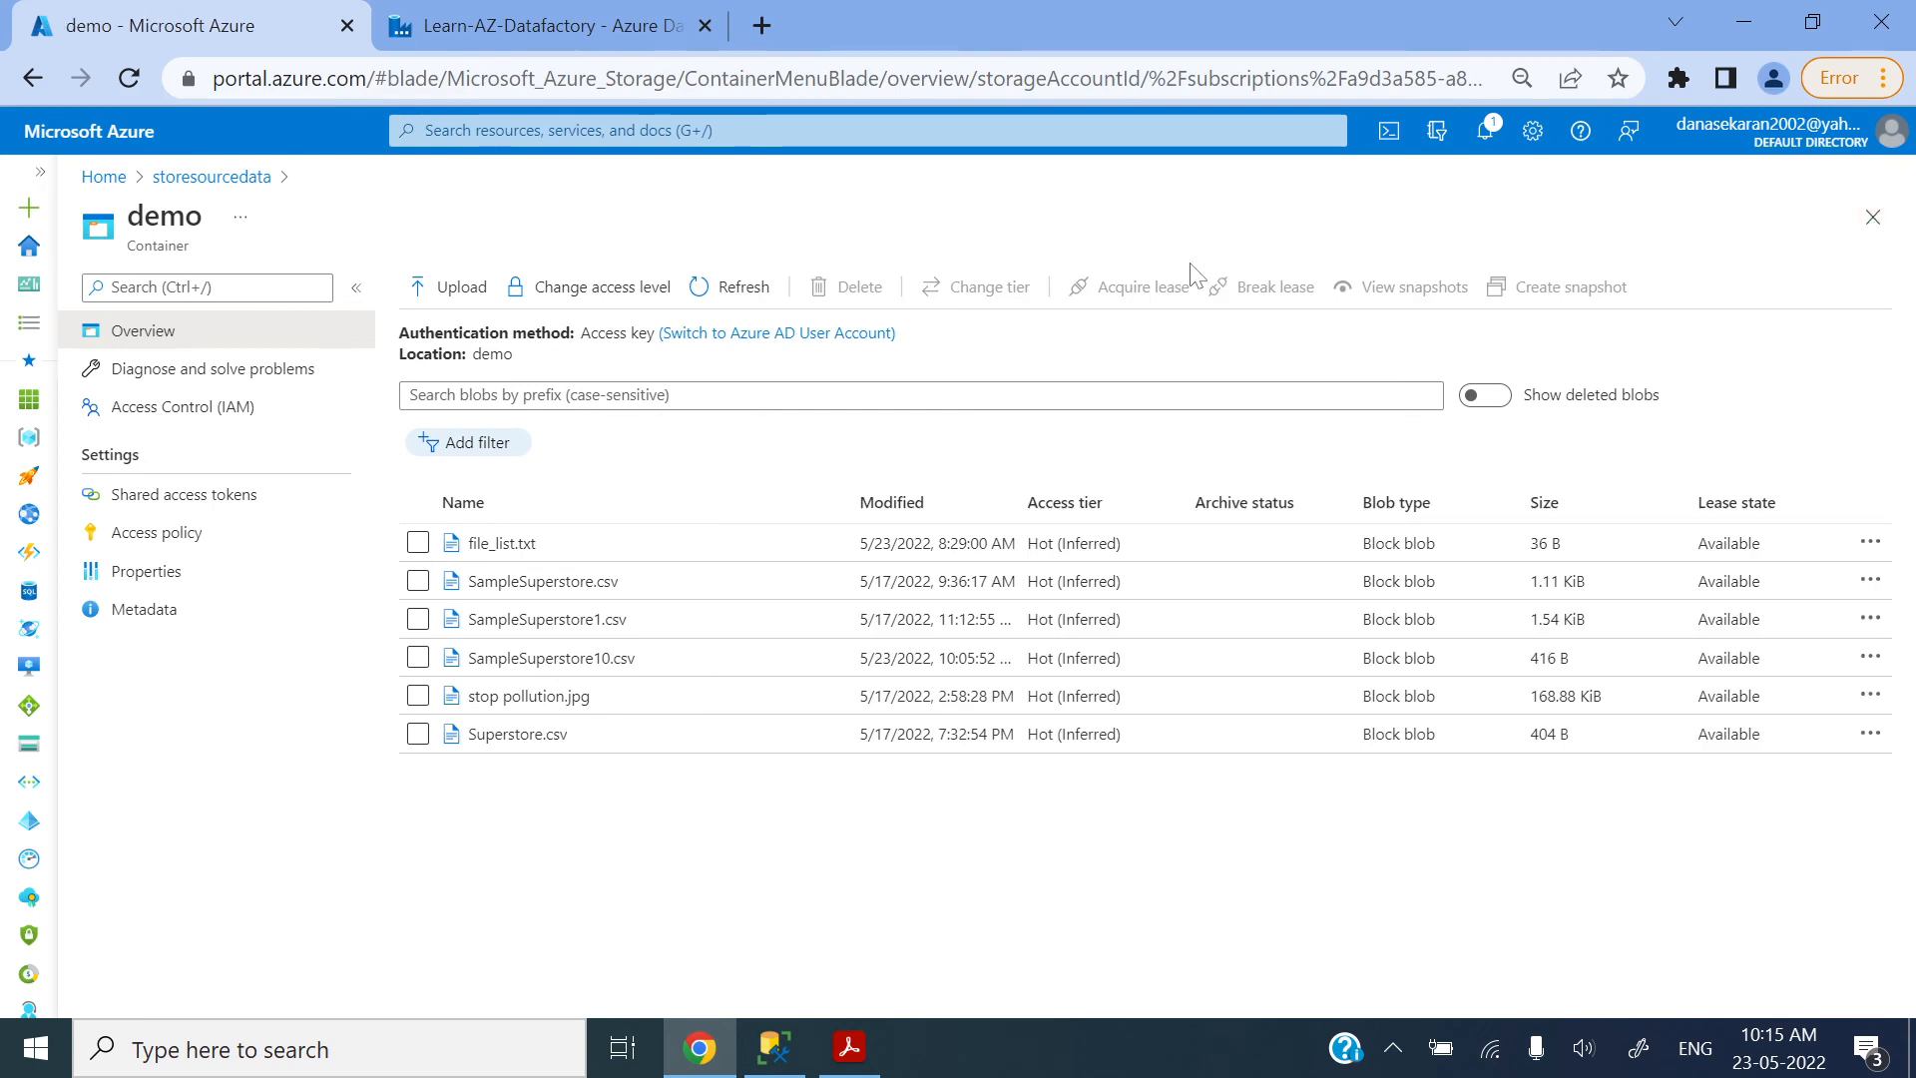
Step: Return to Data Factory, refresh the debug run status, and review Copy data1's files read and rows written
click(483, 21)
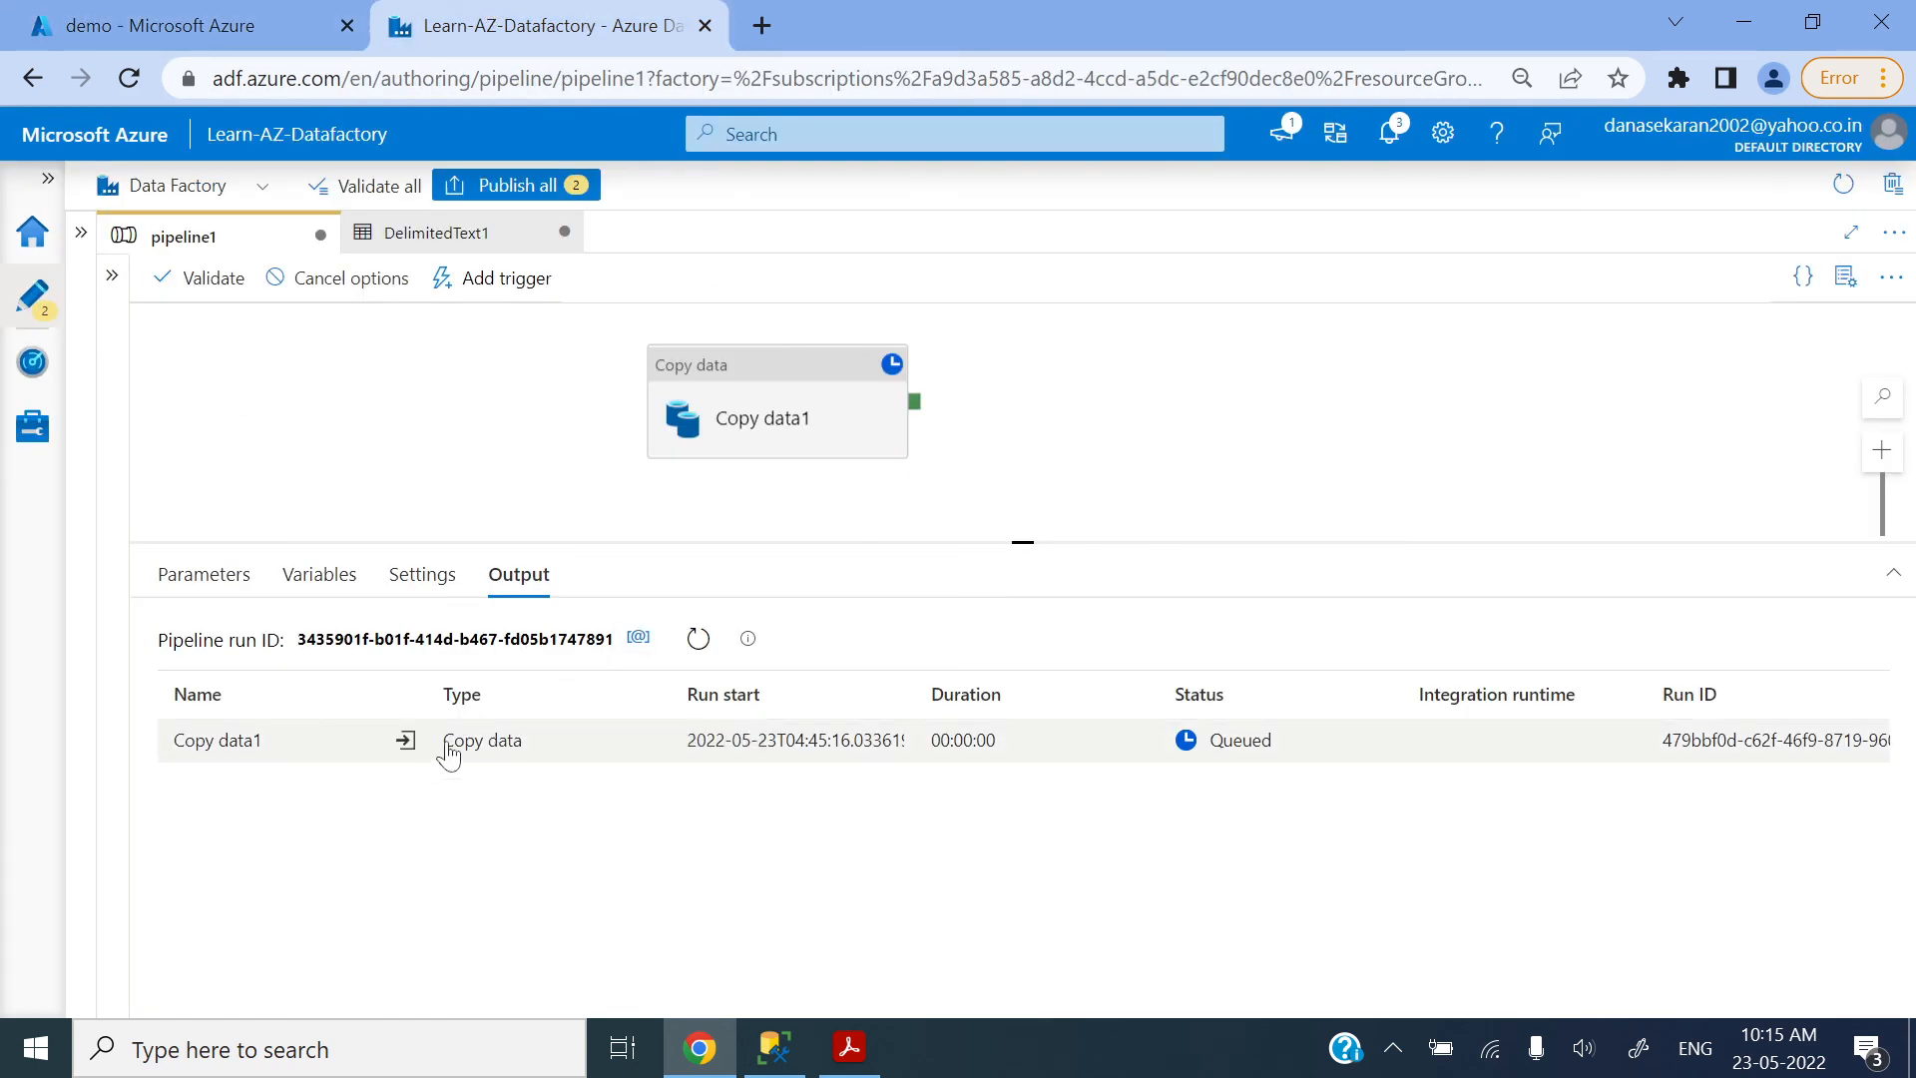
click(697, 638)
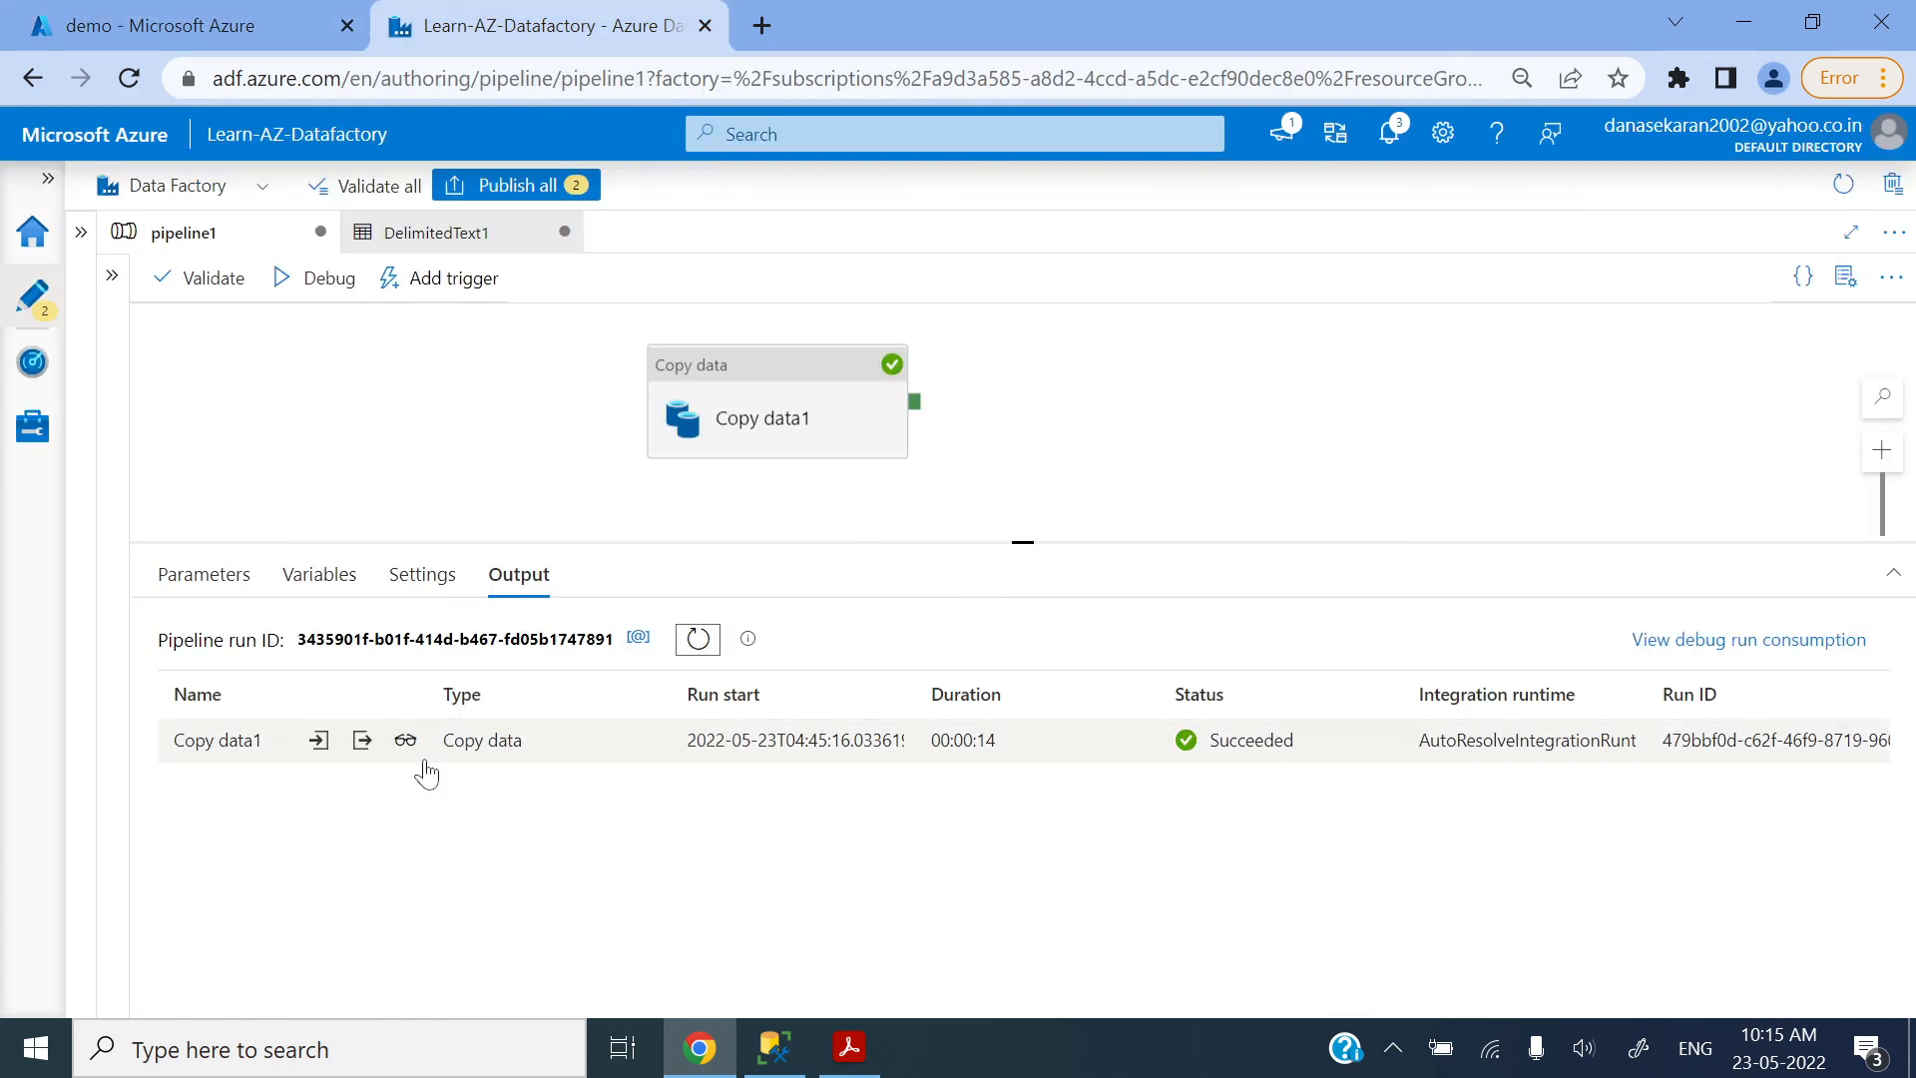
click(409, 741)
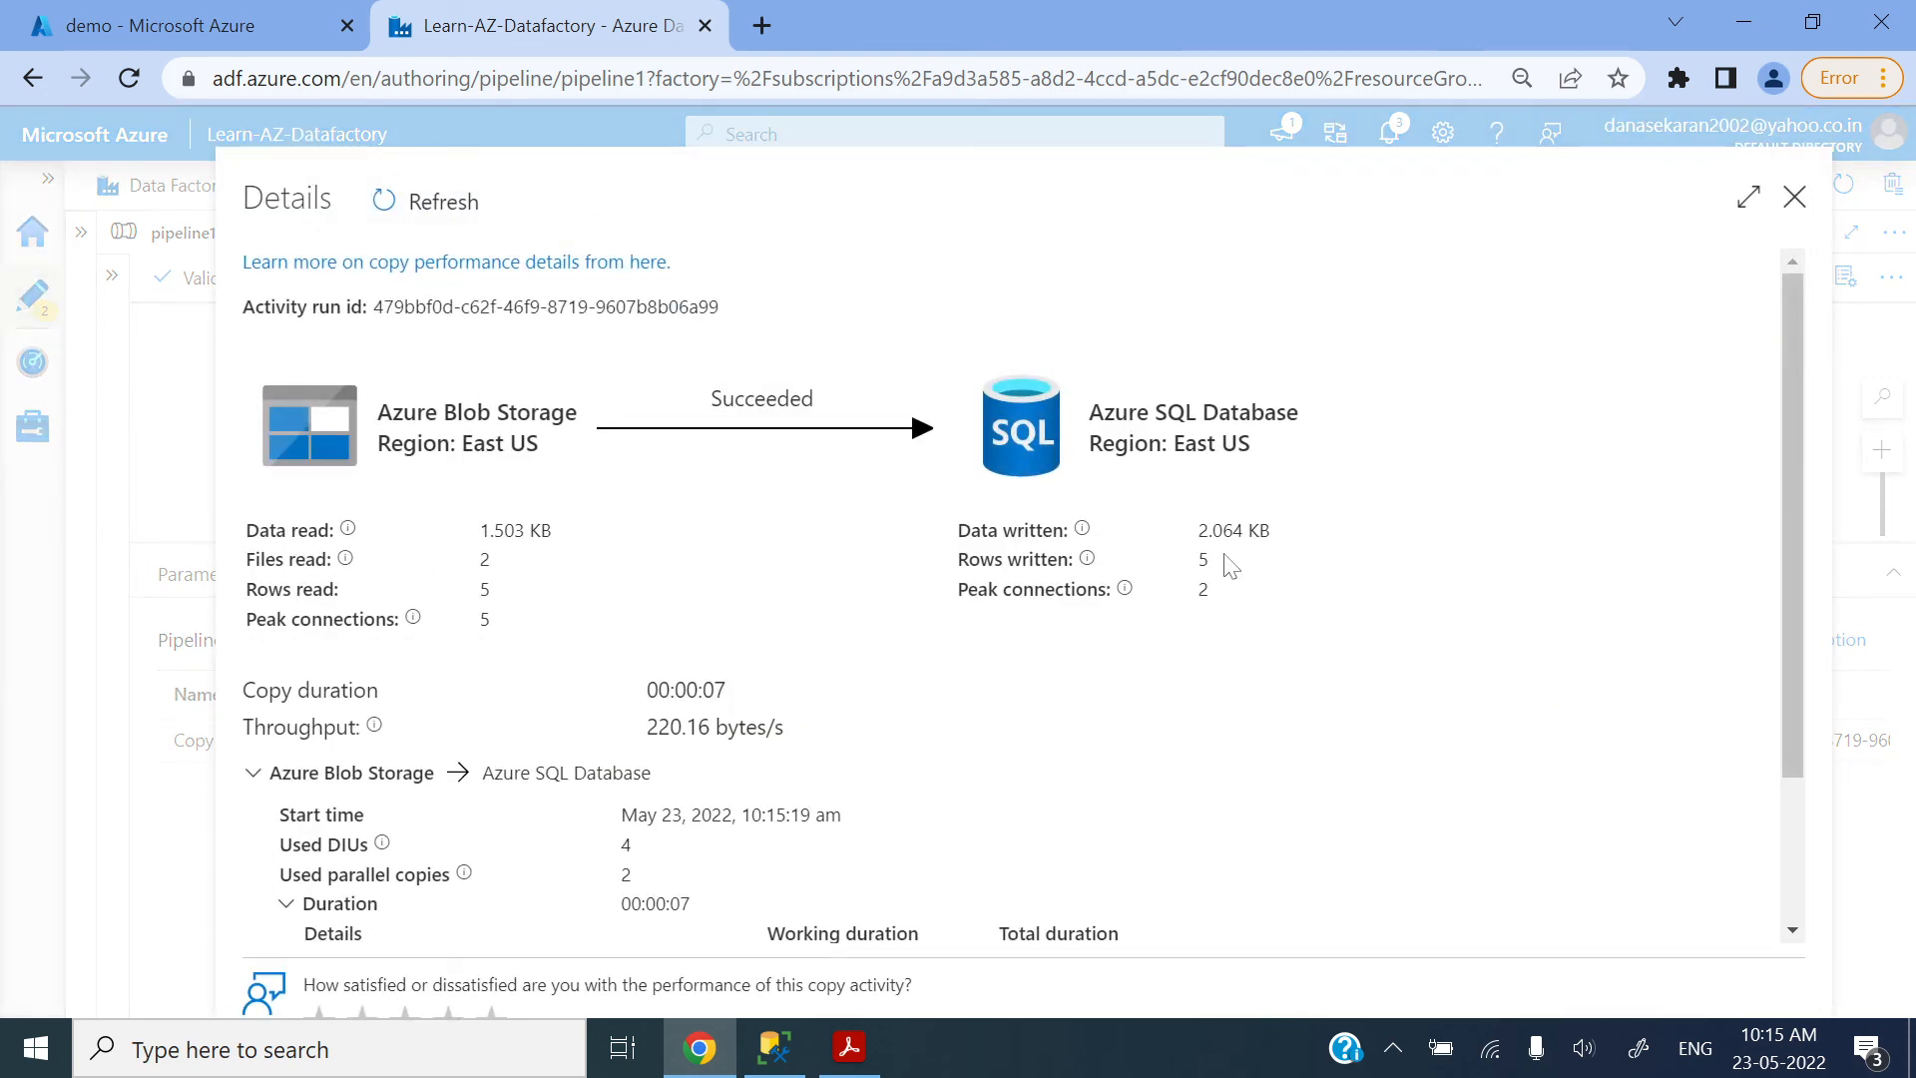
drag(1229, 561, 1178, 575)
click(1793, 196)
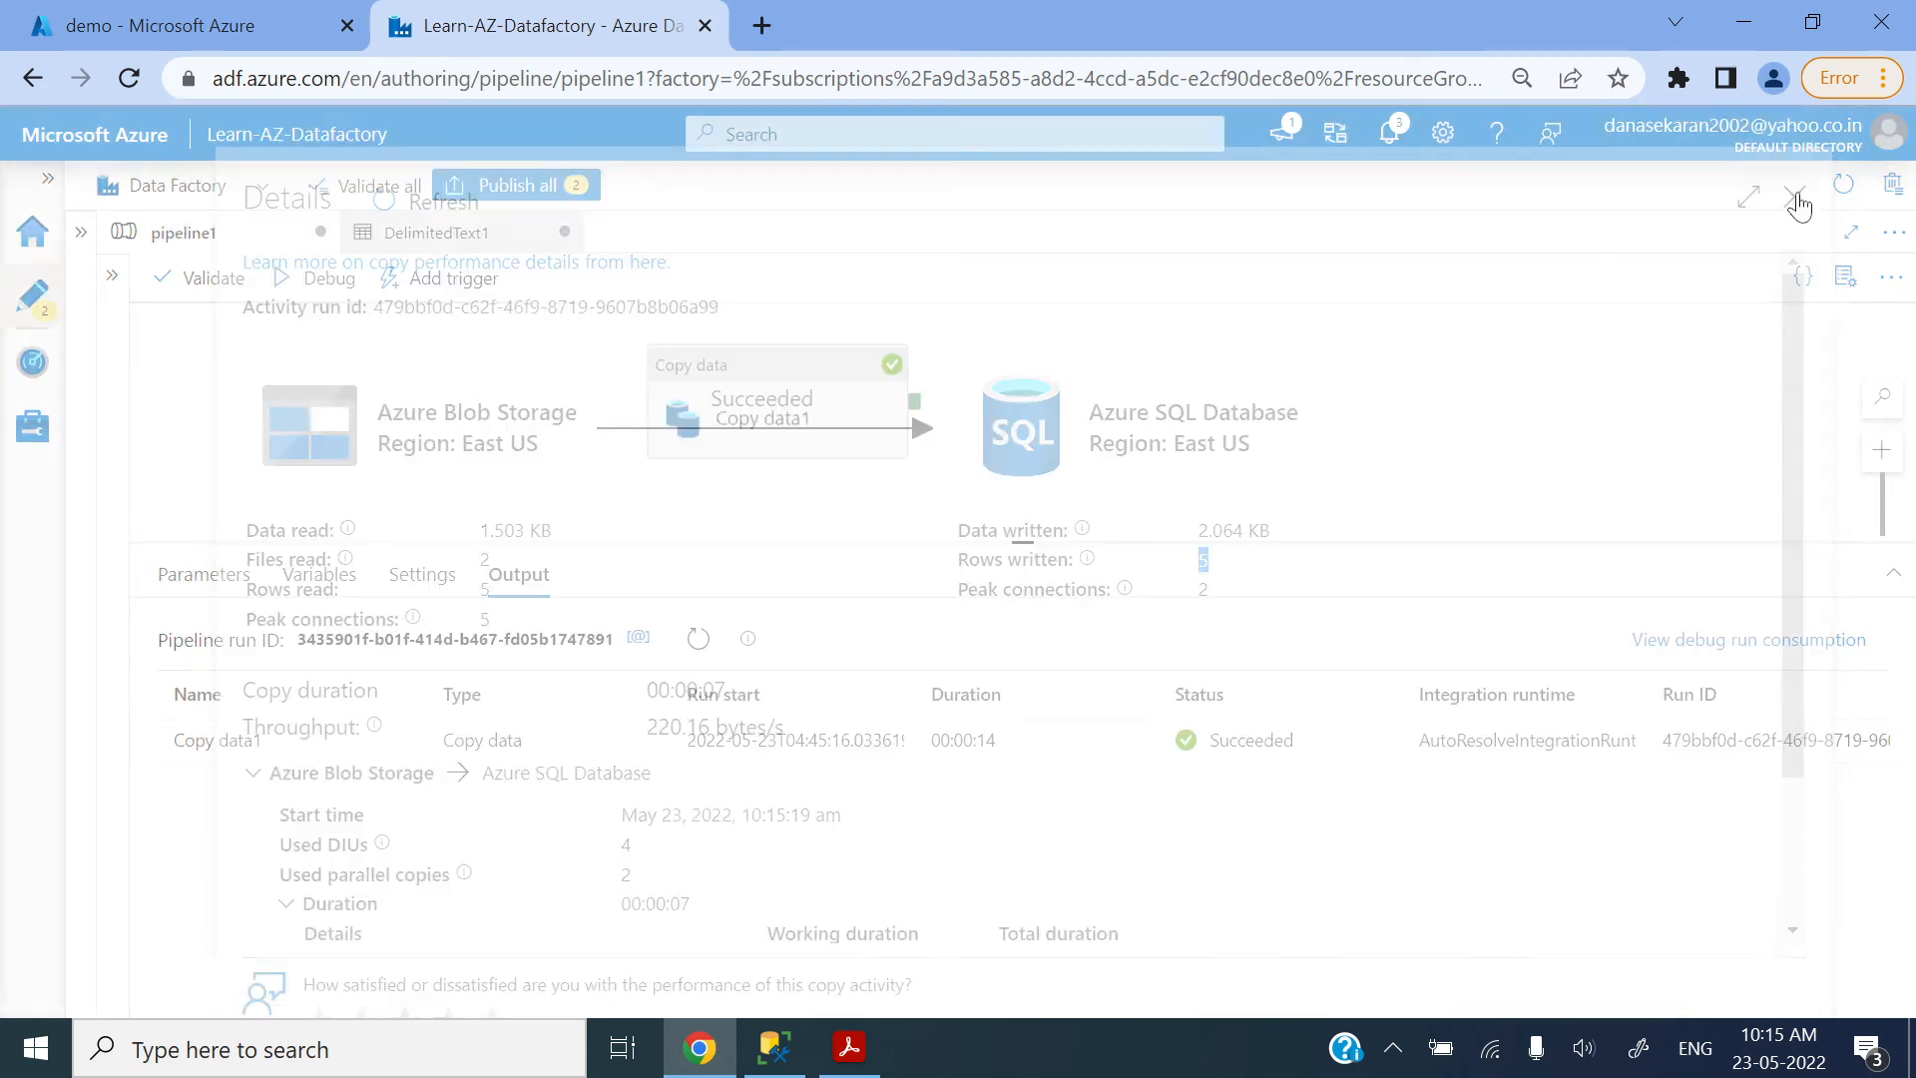
Step: Rerun the dbo.demosuperstore select query in SQL Server Management Studio, and return to Copy data1's source settings in Data Factory
click(774, 1048)
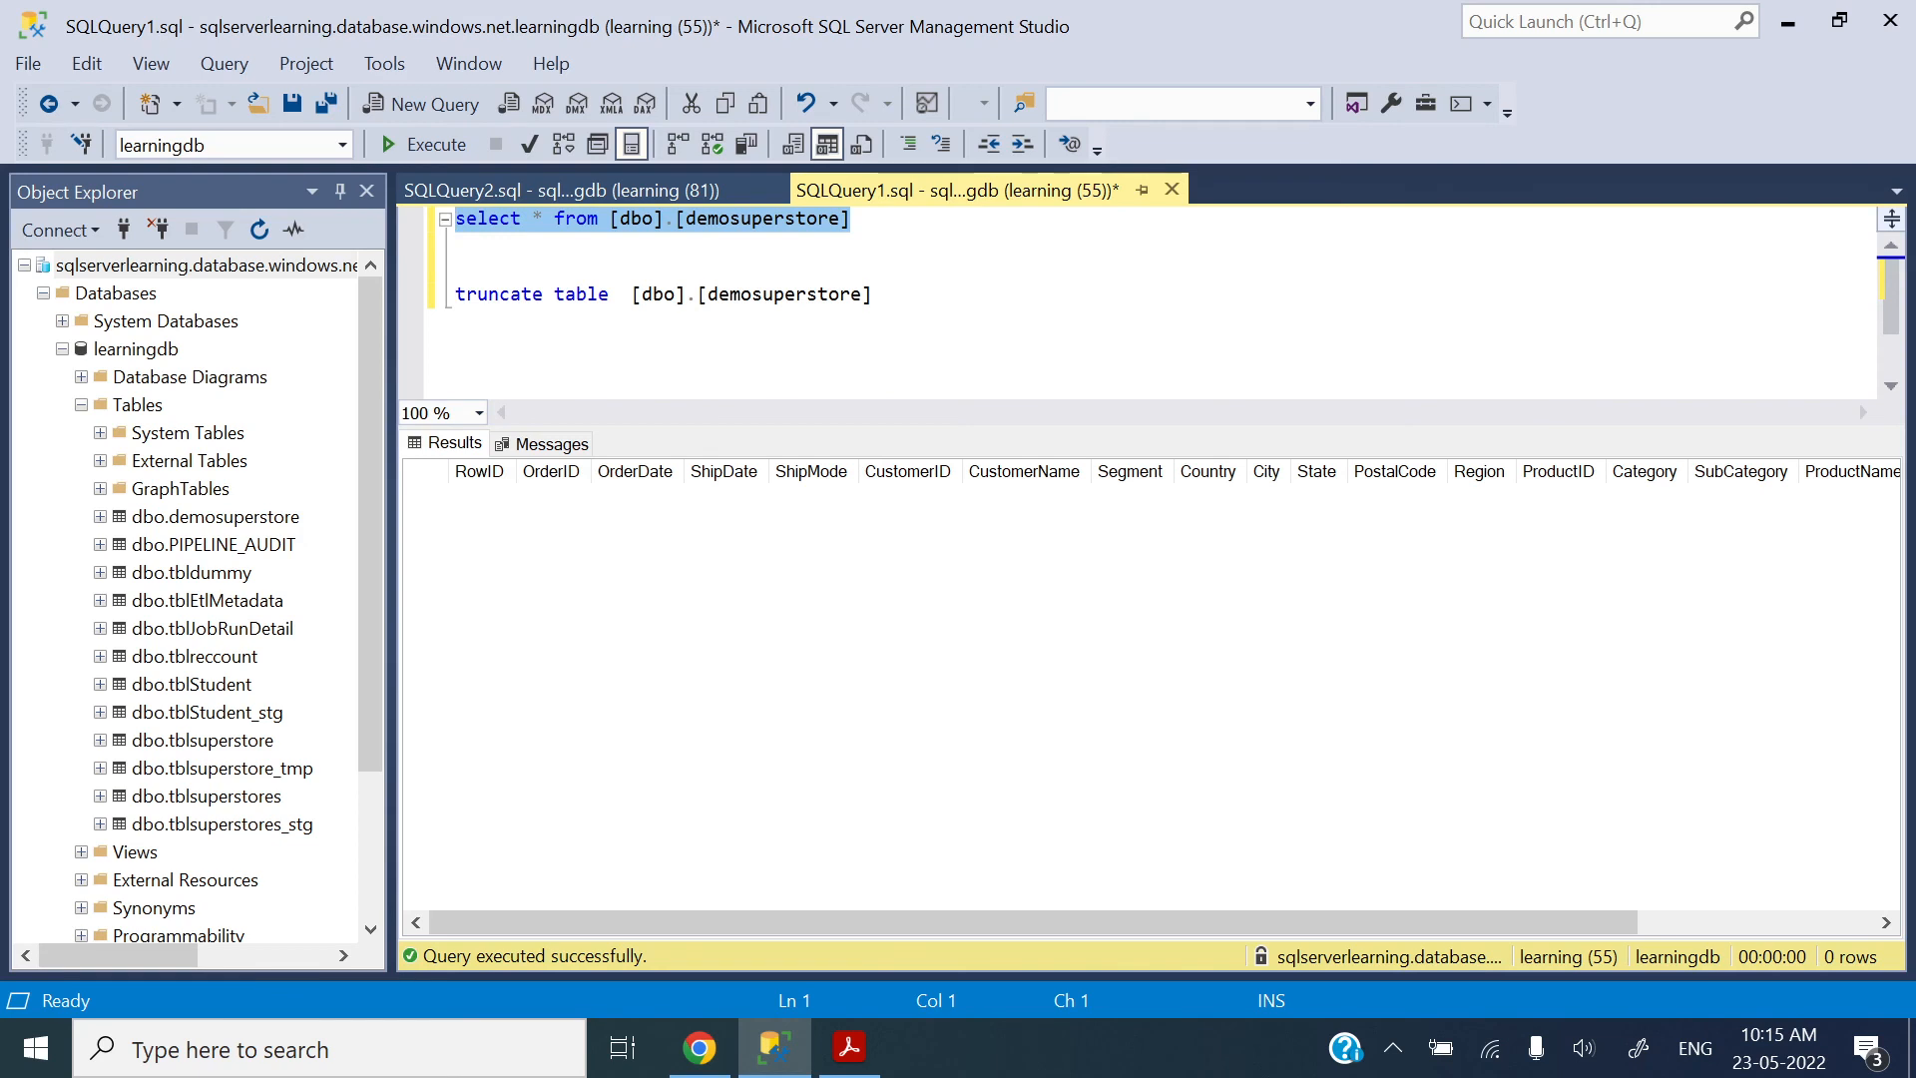
click(419, 147)
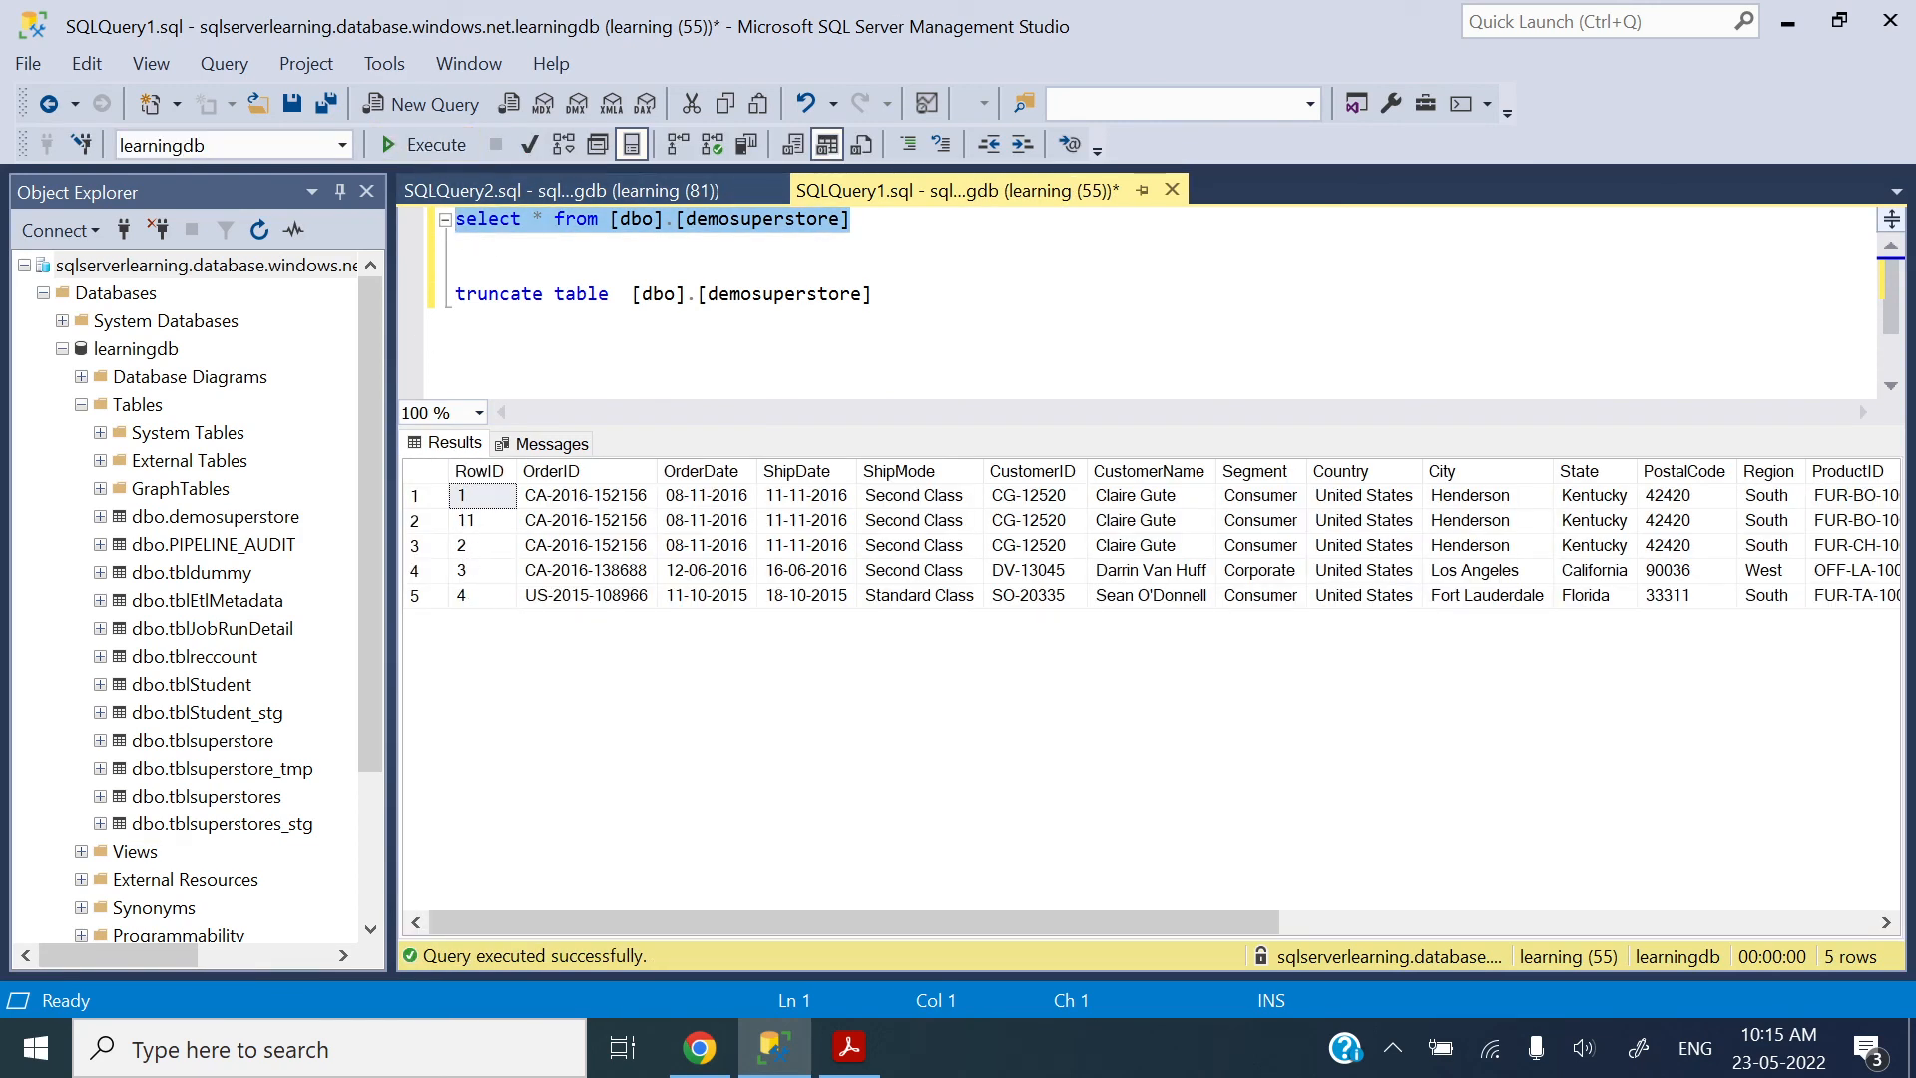
click(457, 270)
key(alt+Tab)
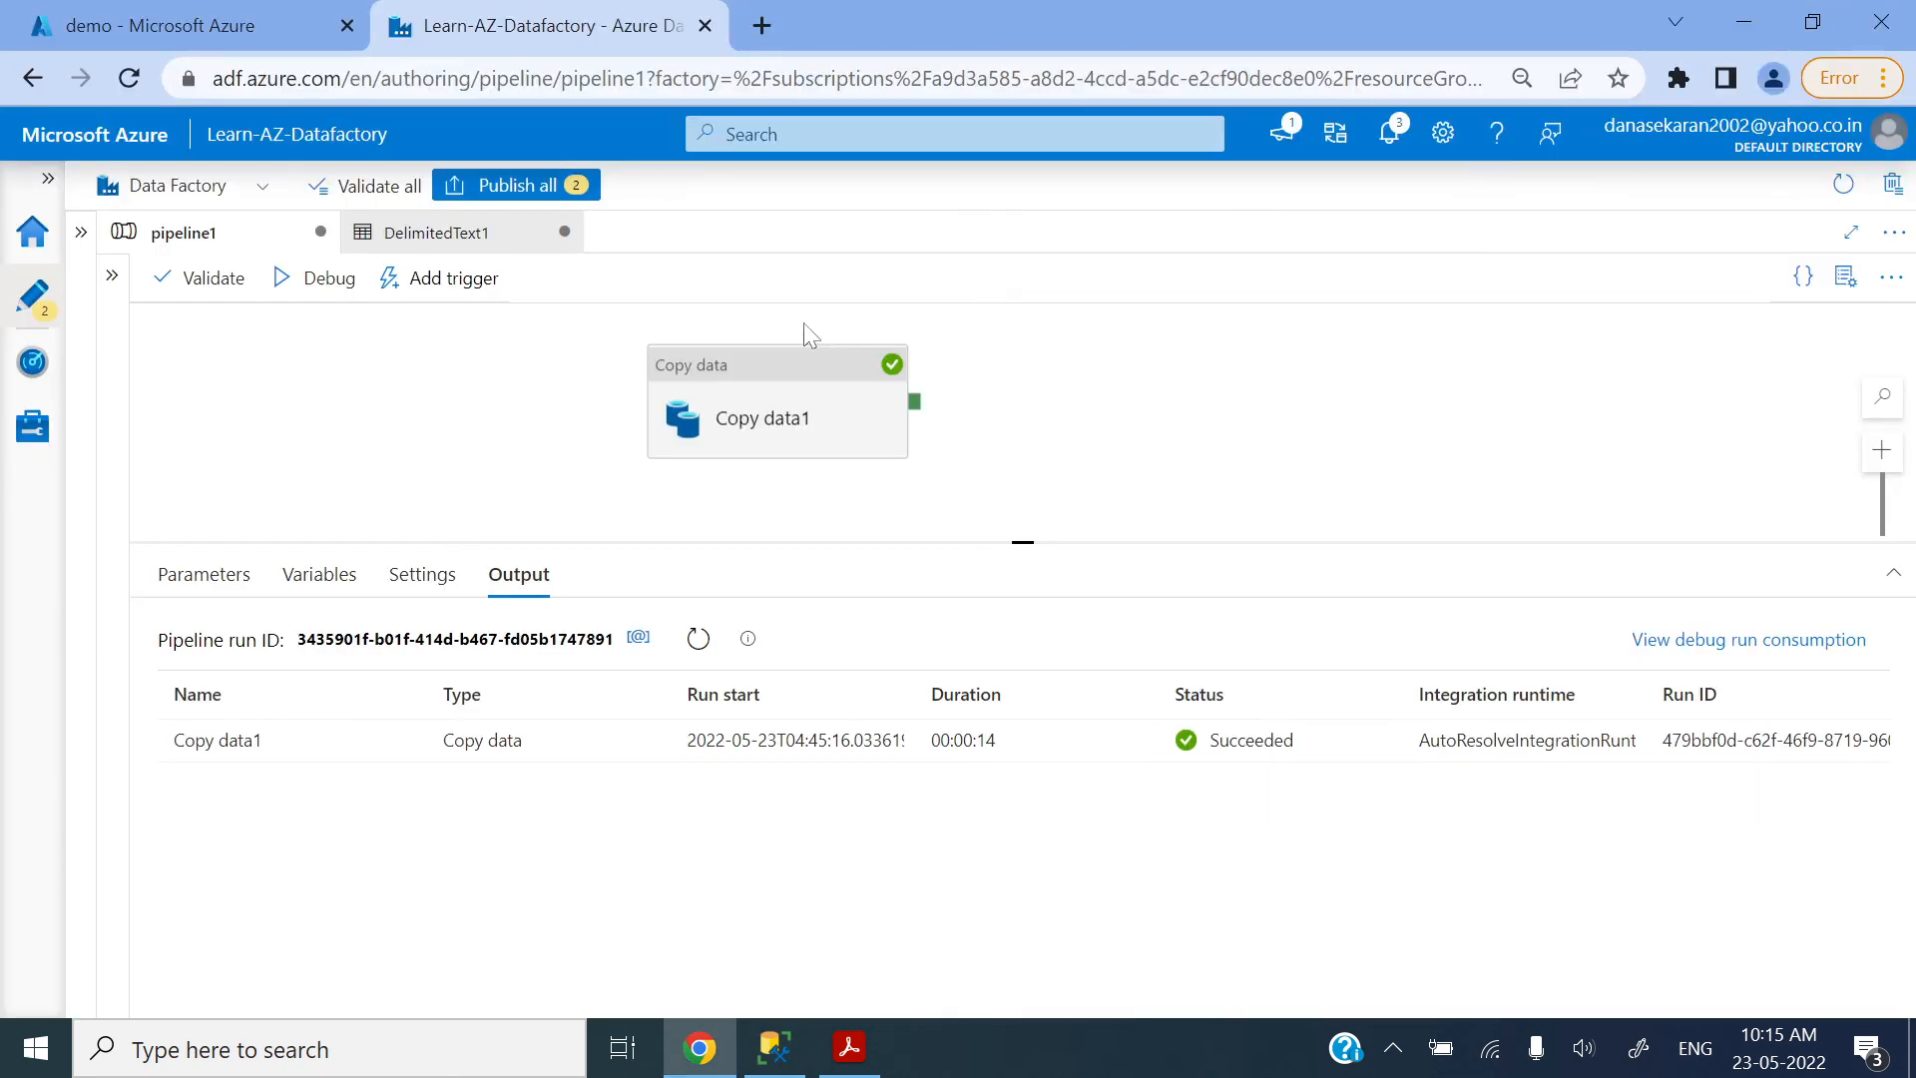
click(792, 385)
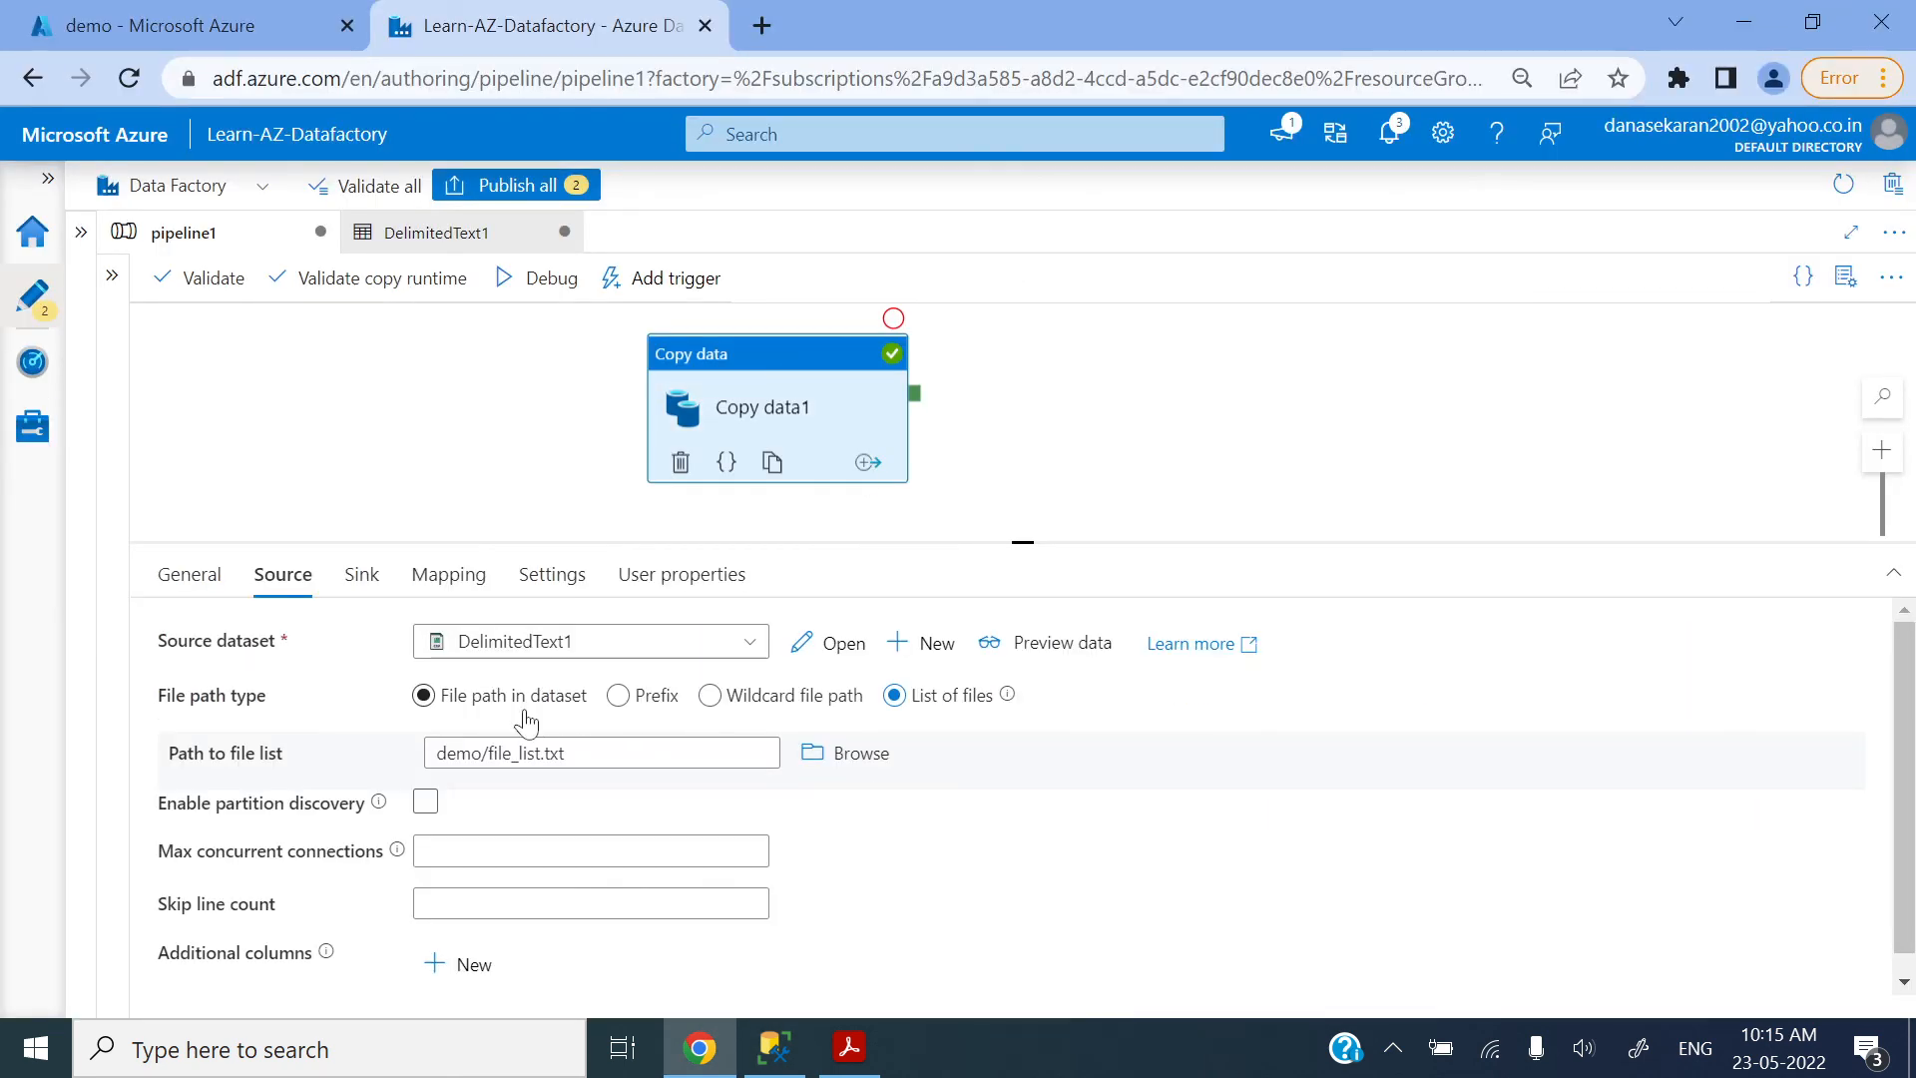